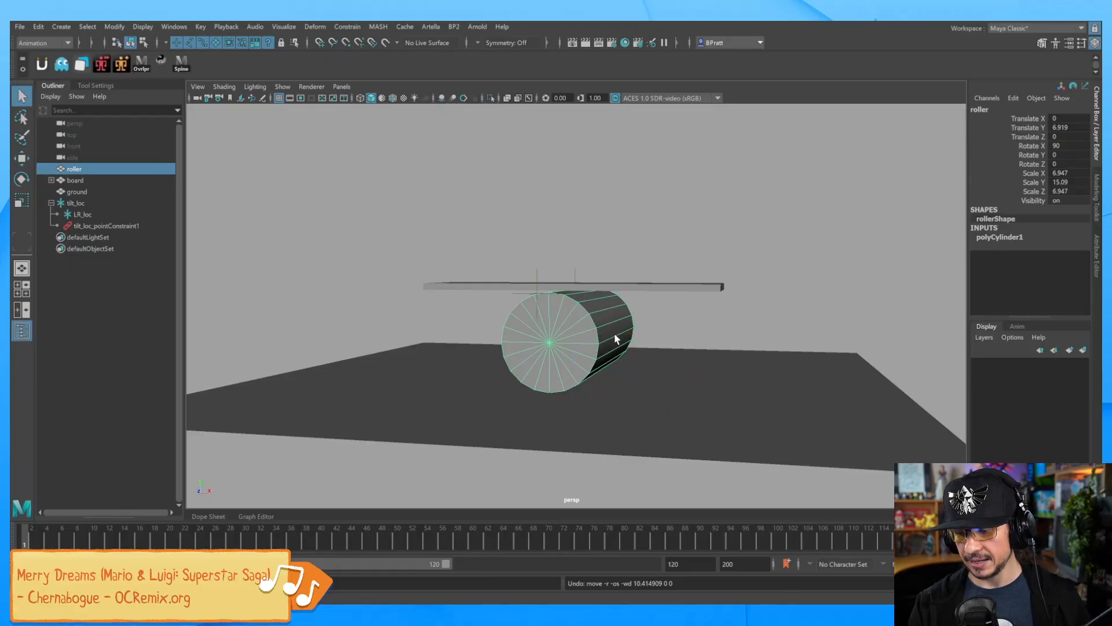
Step: Try sliding the roller back and forth along X, undoing the last moves, and reselect the roller
{"action": "key", "text": "w"}
{"action": "left_click_drag", "start_coordinate": [608, 337], "coordinate": [706, 335]}
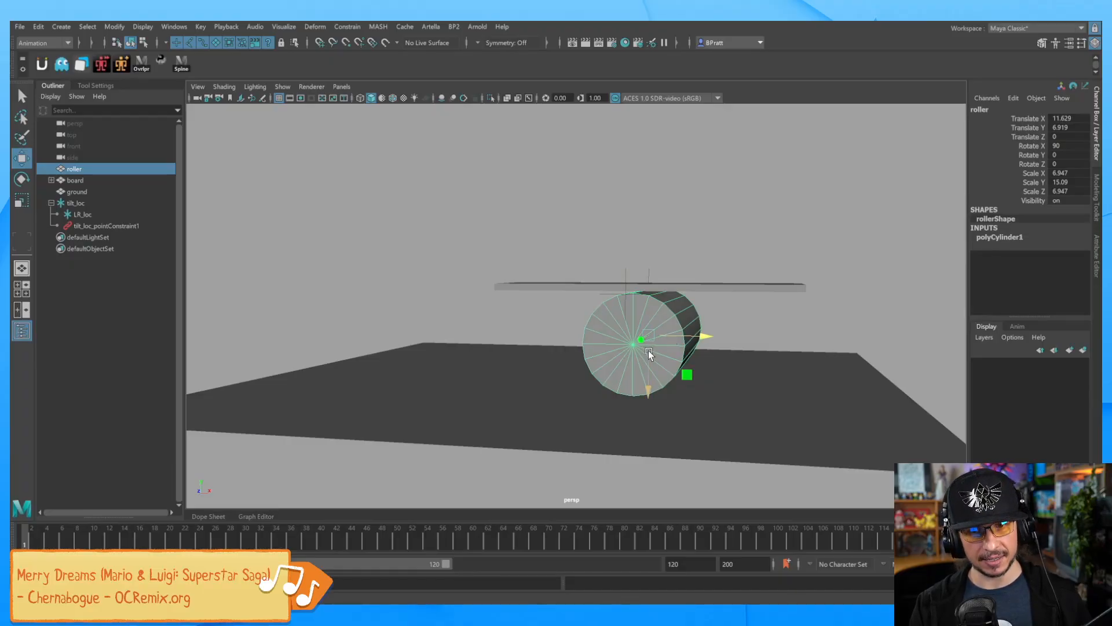
{"action": "left_click_drag", "start_coordinate": [707, 337], "coordinate": [633, 341]}
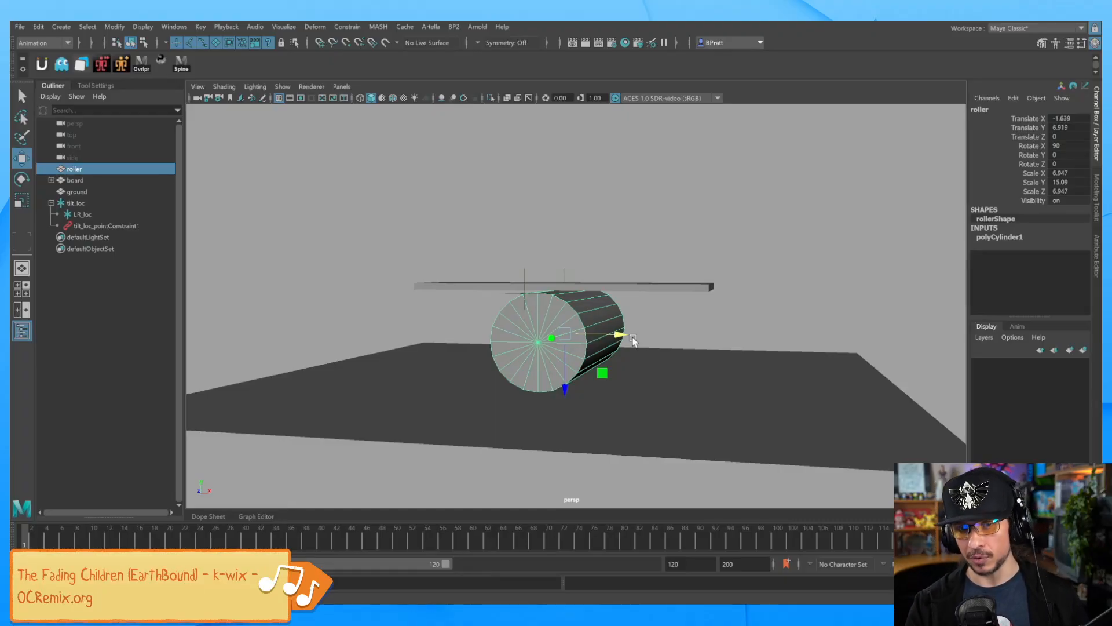
{"action": "left_click_drag", "start_coordinate": [633, 337], "coordinate": [706, 335]}
{"action": "key", "text": "ctrl+z"}
{"action": "key", "text": "ctrl+z"}
{"action": "key", "text": "ctrl+z"}
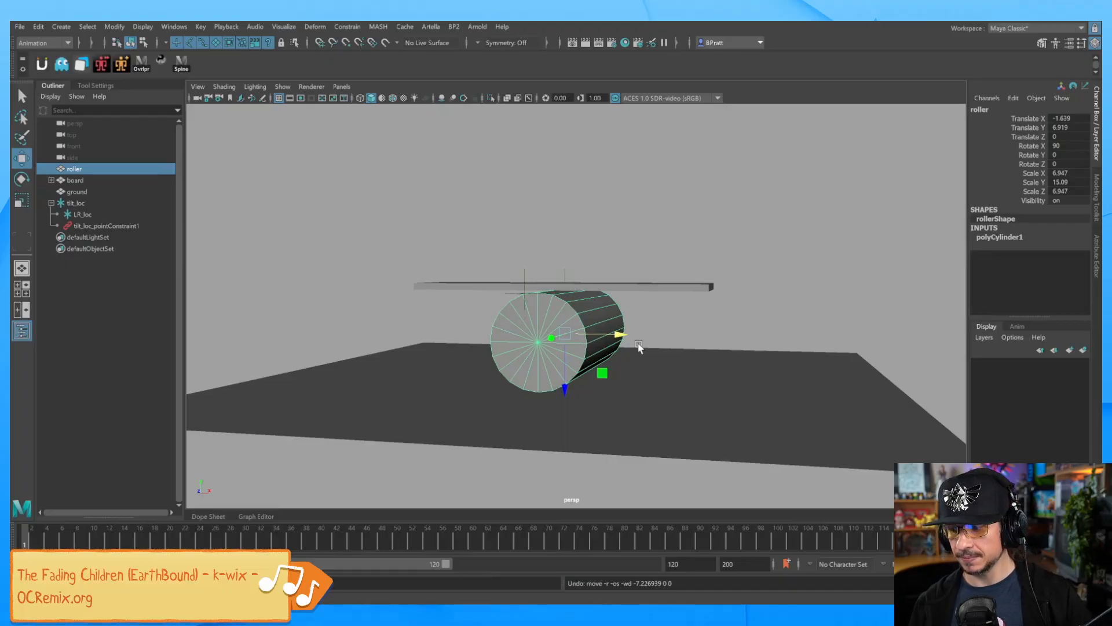
{"action": "left_click", "coordinate": [688, 335]}
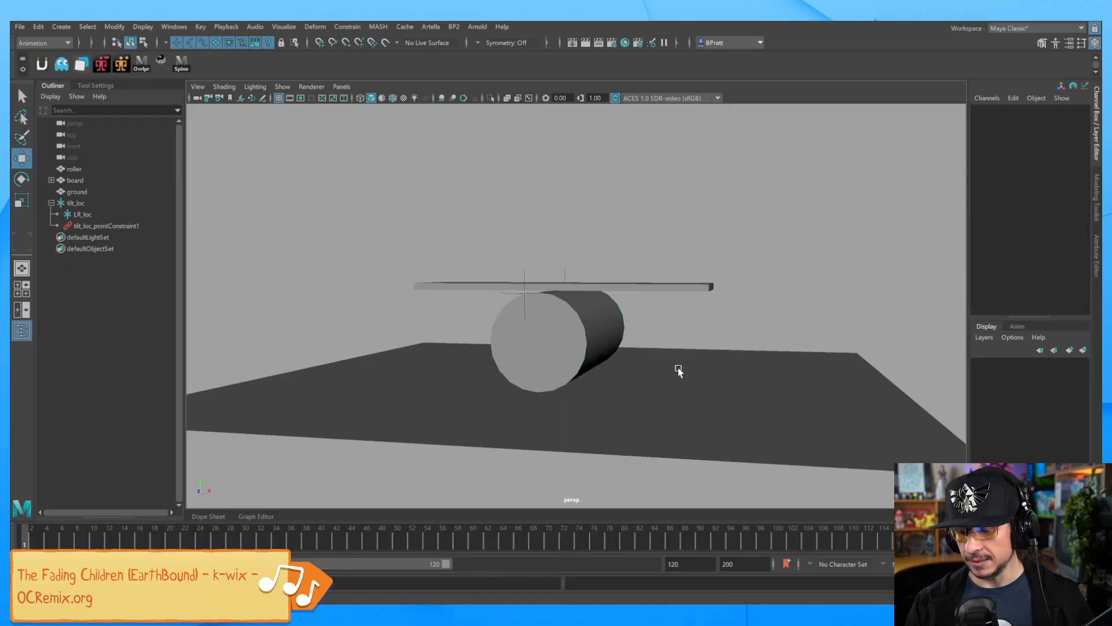
{"action": "left_click_drag", "start_coordinate": [578, 344], "coordinate": [590, 353]}
{"action": "left_click", "coordinate": [611, 328]}
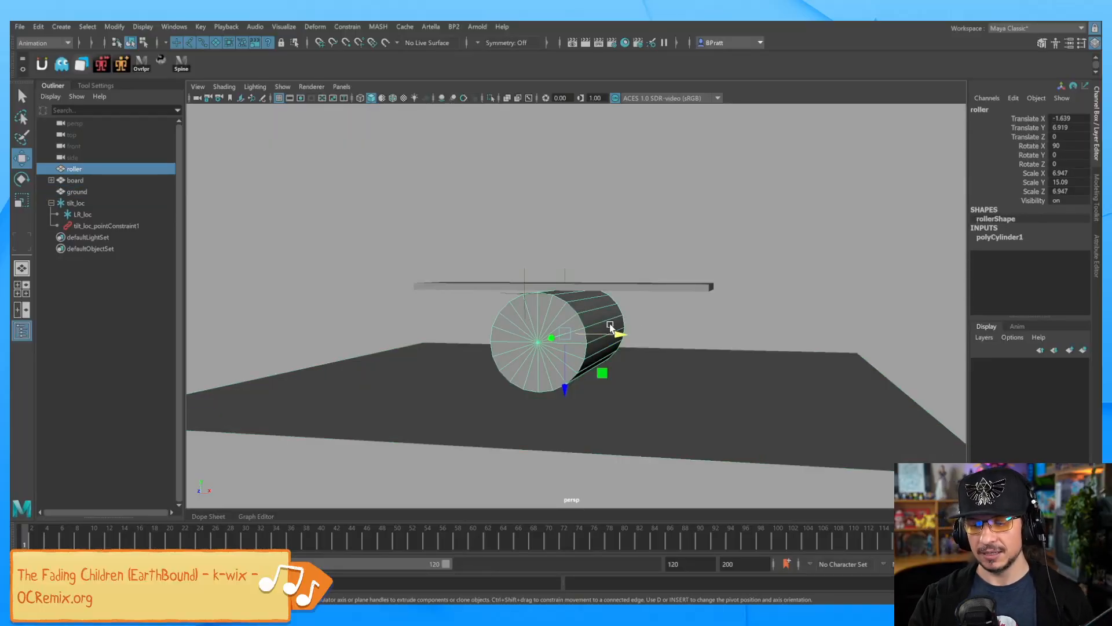
Step: Delete the board, its tilt_loc and LR_loc locators, and the roller, keeping only the ground plane
{"action": "left_click_drag", "start_coordinate": [712, 266], "coordinate": [676, 318]}
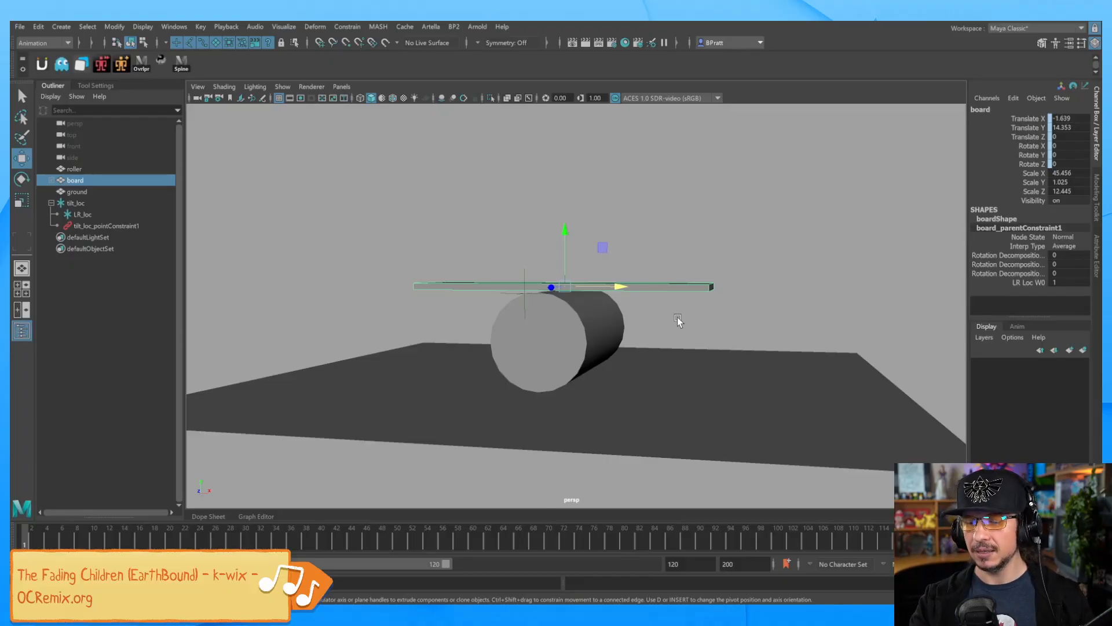
{"action": "left_click_drag", "start_coordinate": [612, 283], "coordinate": [624, 282], "text": "alt"}
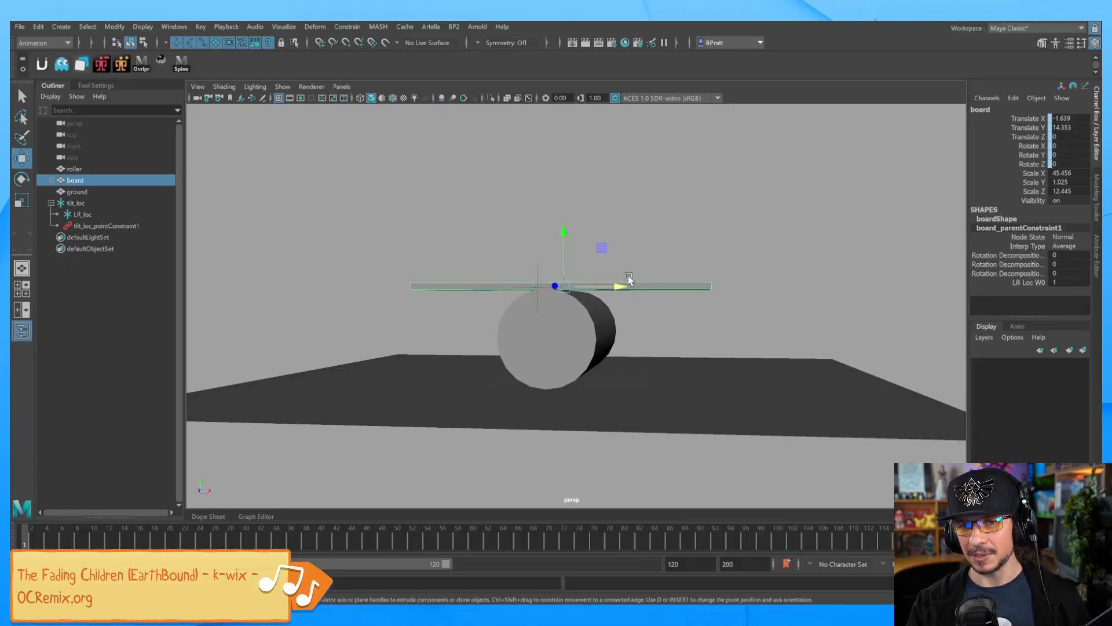
{"action": "left_click_drag", "start_coordinate": [472, 249], "coordinate": [624, 273], "text": "shift"}
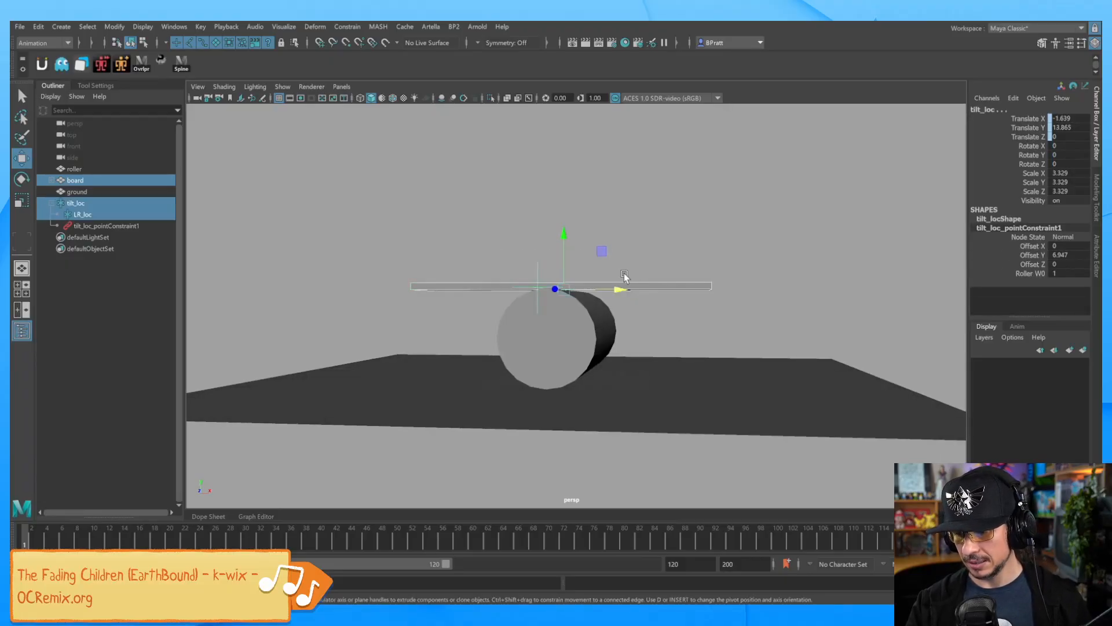
{"action": "key", "text": "Delete"}
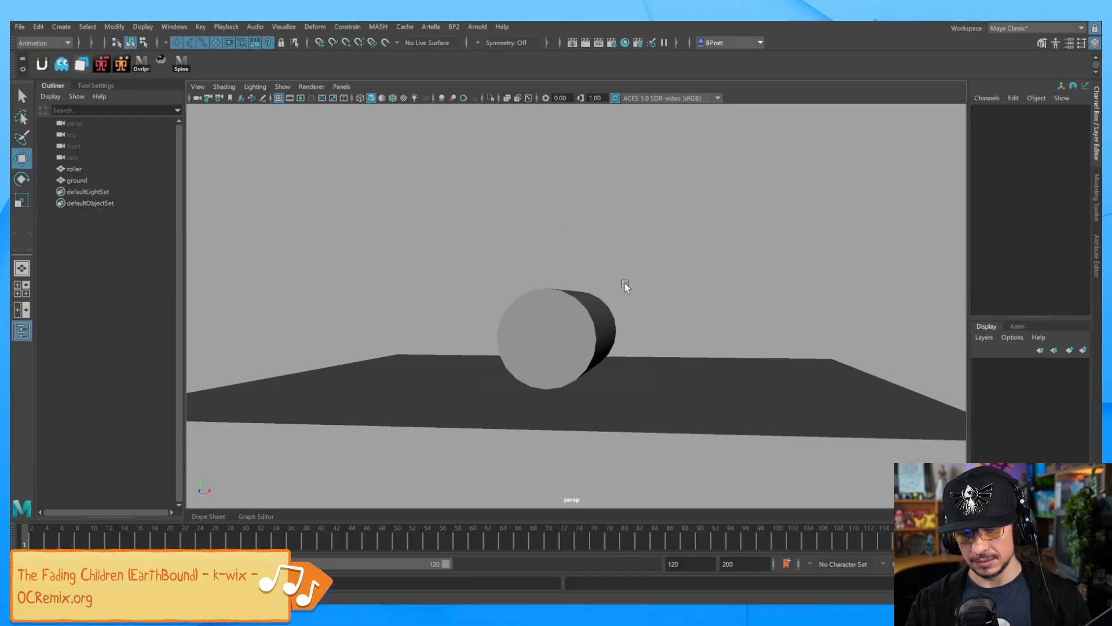
{"action": "left_click", "coordinate": [607, 326]}
{"action": "left_click_drag", "start_coordinate": [657, 315], "coordinate": [683, 313], "text": "alt"}
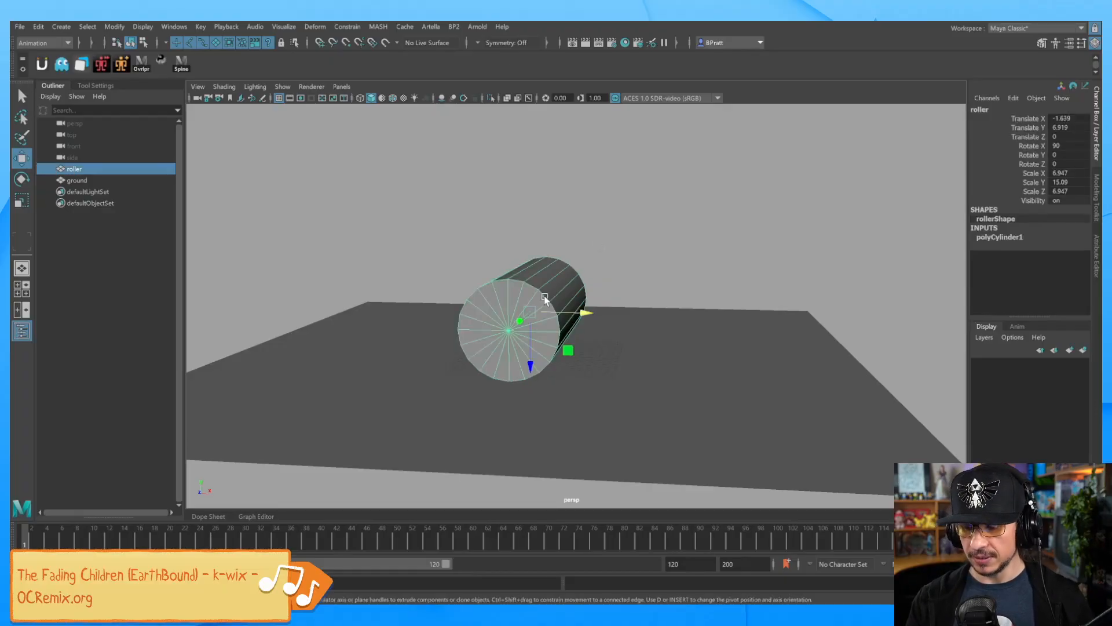
{"action": "key", "text": "Delete"}
Step: Create a polygon cylinder and set its Rotate X to 90
{"action": "left_click", "coordinate": [61, 27]}
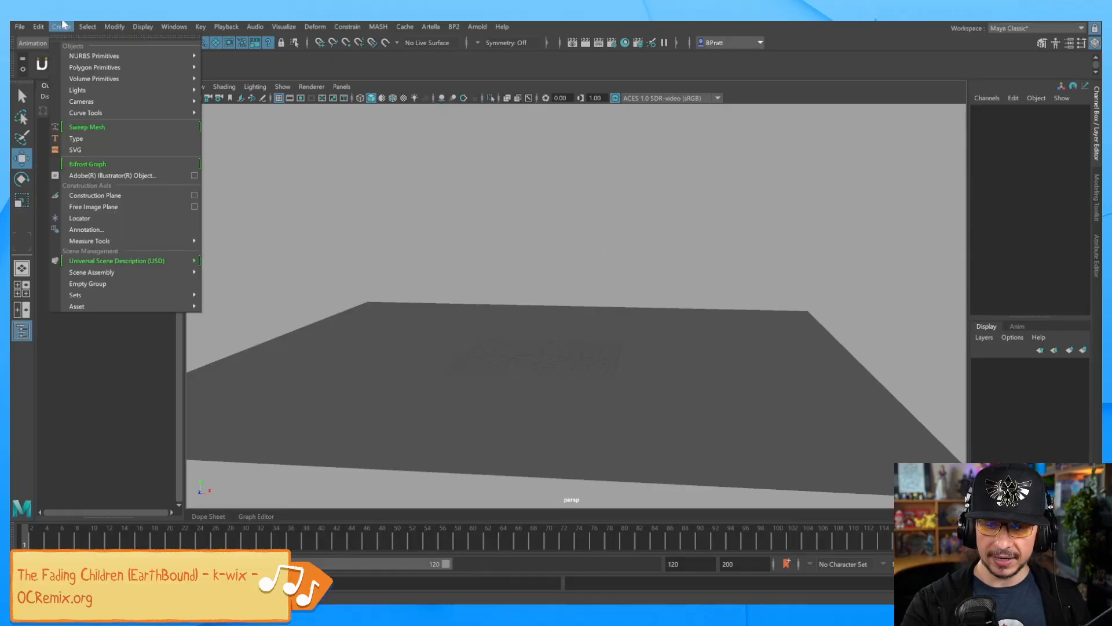
{"action": "mouse_move", "coordinate": [110, 68]}
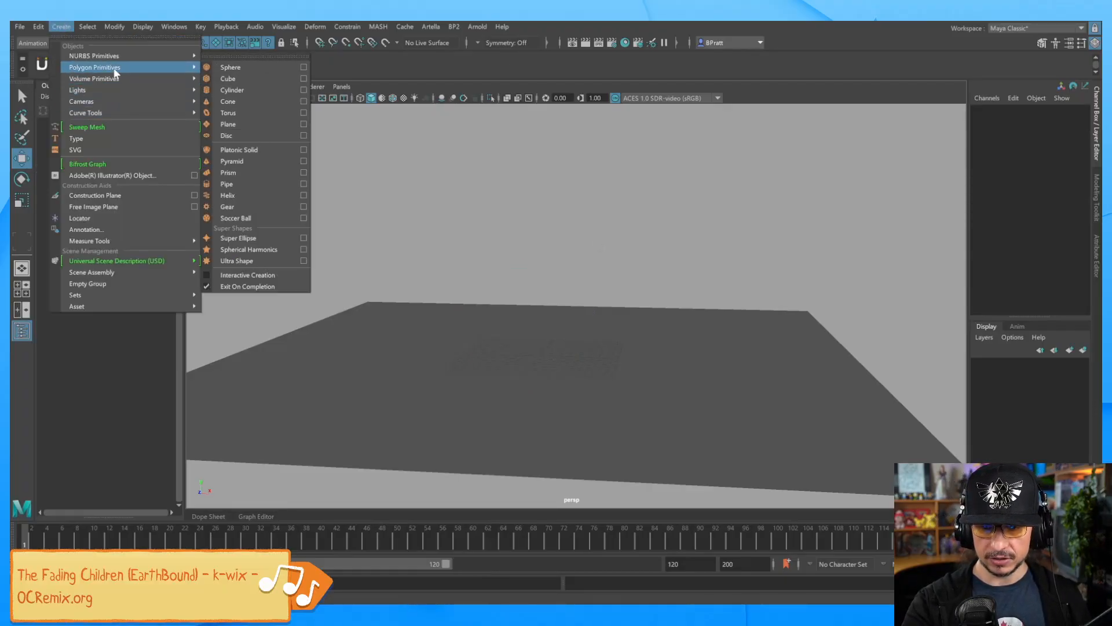
{"action": "left_click", "coordinate": [245, 90]}
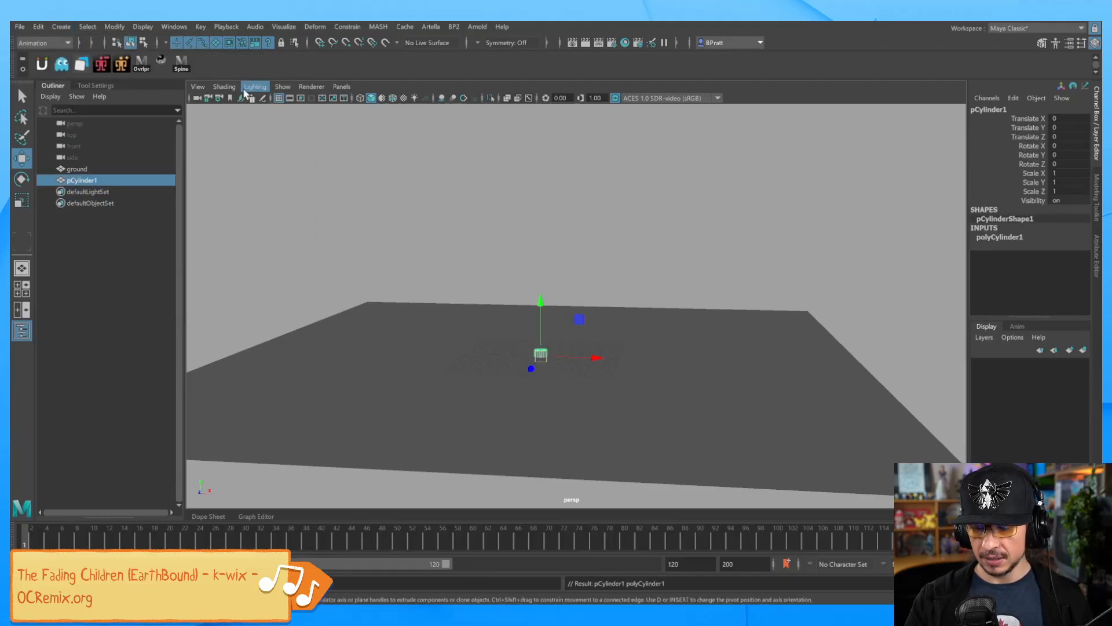
{"action": "key", "text": "e"}
{"action": "left_click_drag", "start_coordinate": [534, 338], "coordinate": [532, 380]}
{"action": "left_click", "coordinate": [1061, 145]}
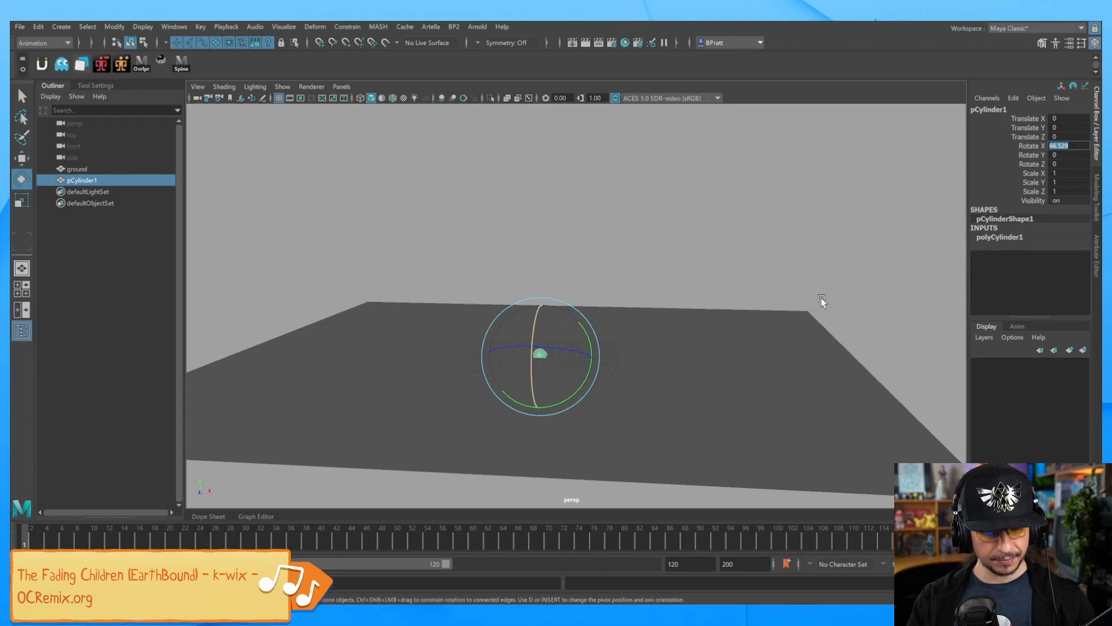
{"action": "type", "text": "90"}
{"action": "key", "text": "Return"}
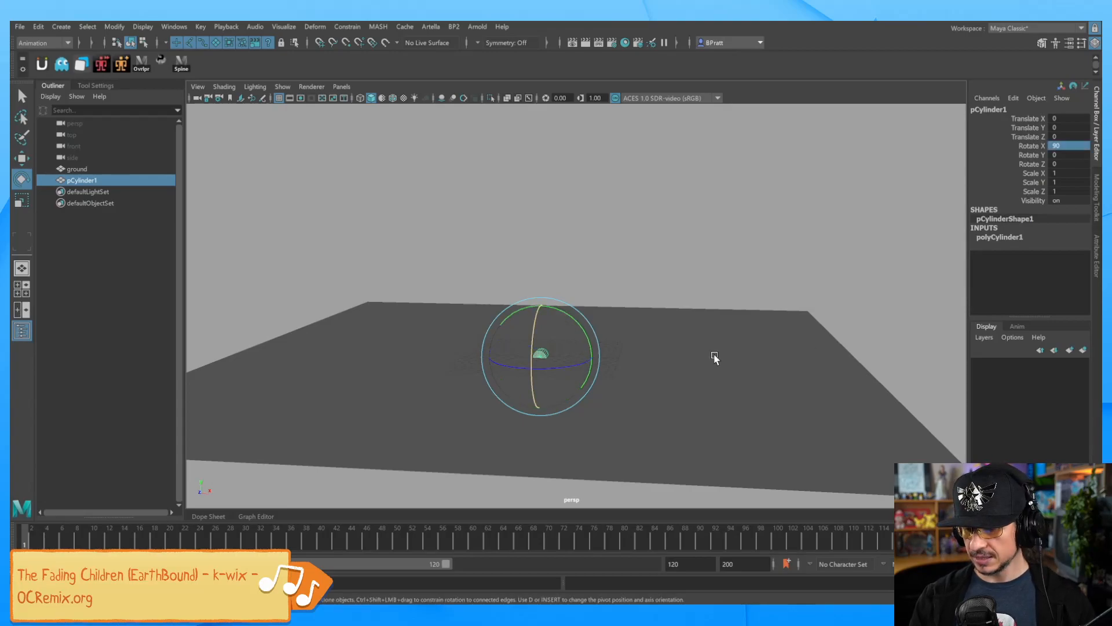
Step: Raise the cylinder above the ground to a Translate Y of about 10.99
{"action": "key", "text": "w"}
{"action": "key", "text": "r"}
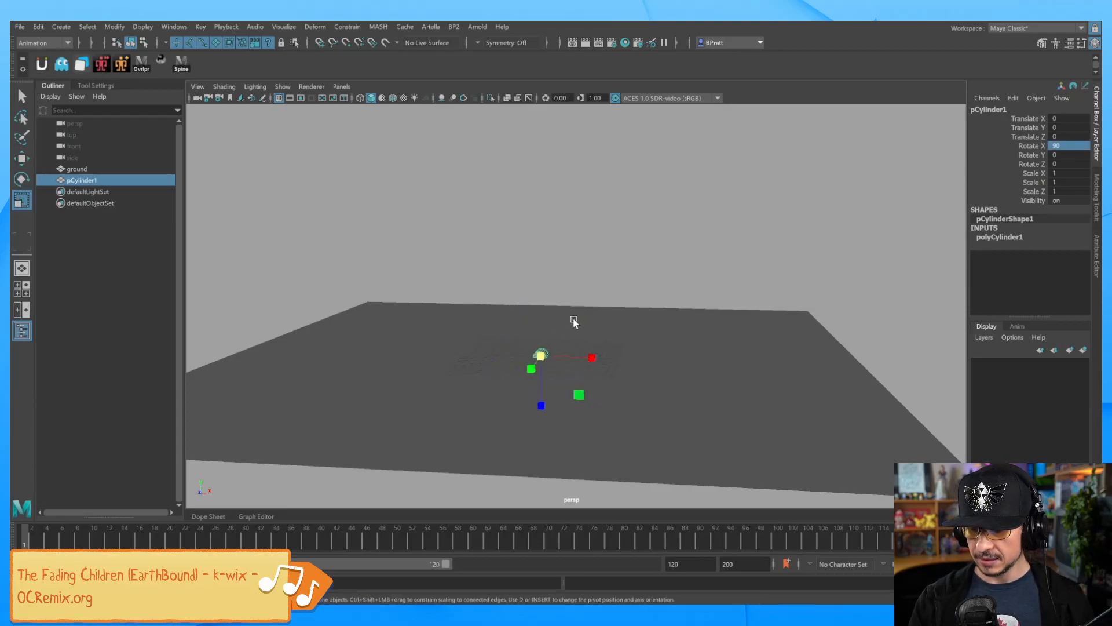
{"action": "key", "text": "w"}
{"action": "left_click_drag", "start_coordinate": [541, 389], "coordinate": [638, 310]}
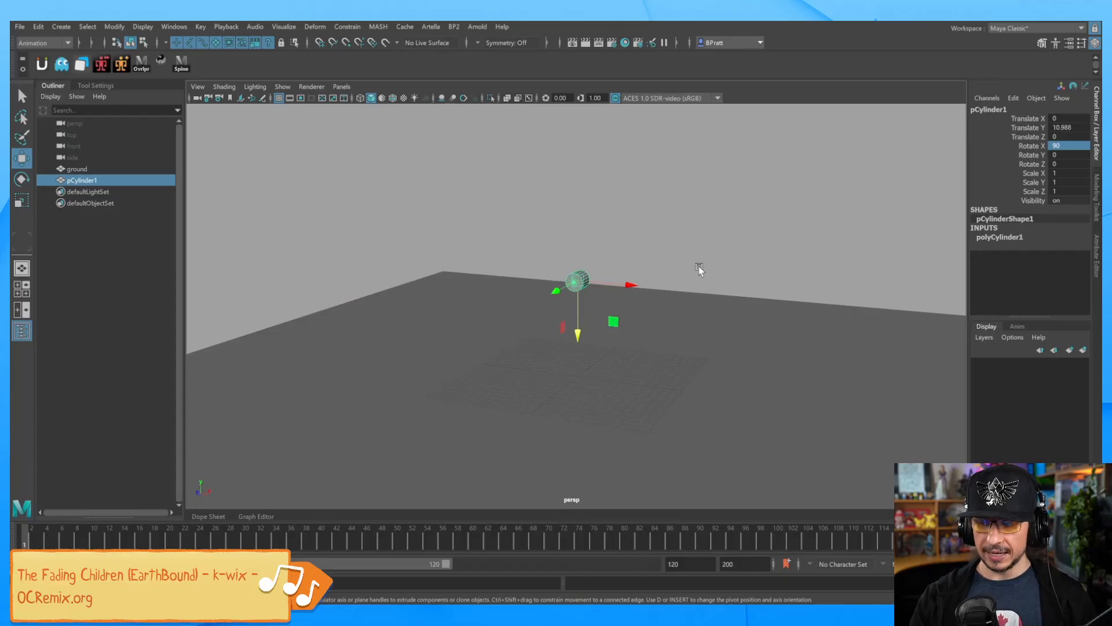
{"action": "key", "text": "r"}
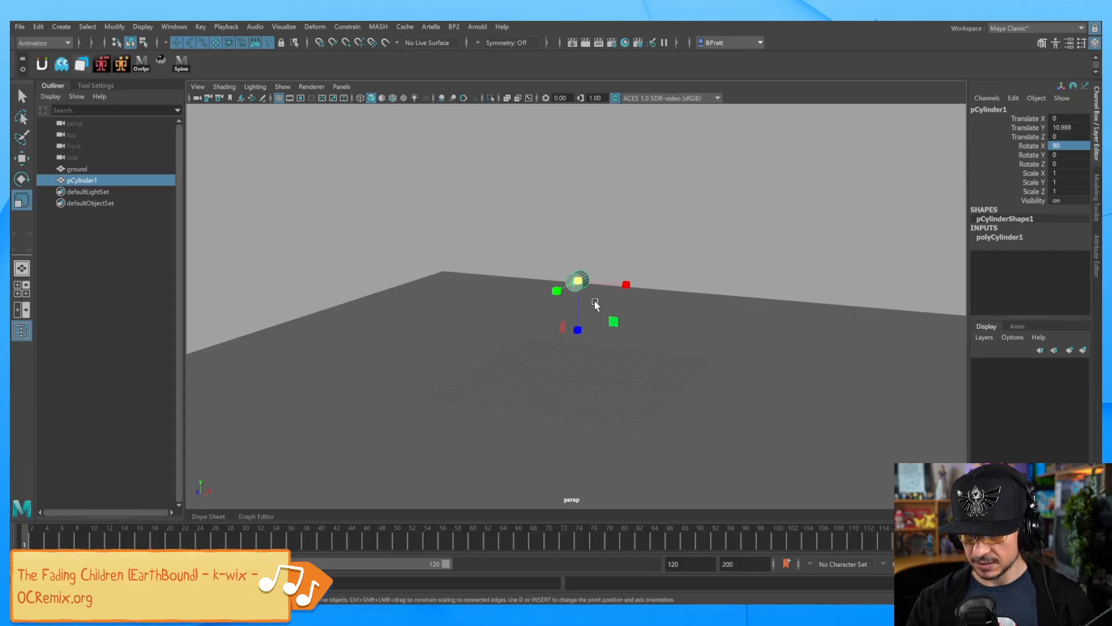
{"action": "left_click_drag", "start_coordinate": [584, 288], "coordinate": [616, 295], "text": "alt"}
{"action": "key", "text": "w"}
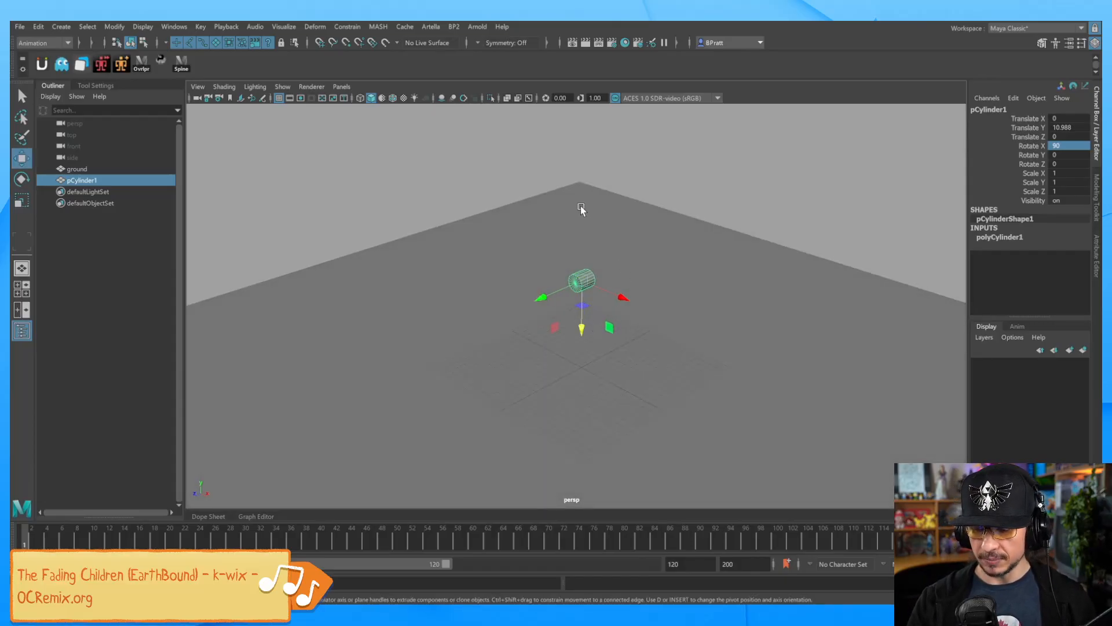
Step: Freeze the cylinder's transformations and lower it along Y toward the ground
{"action": "left_click", "coordinate": [114, 26]}
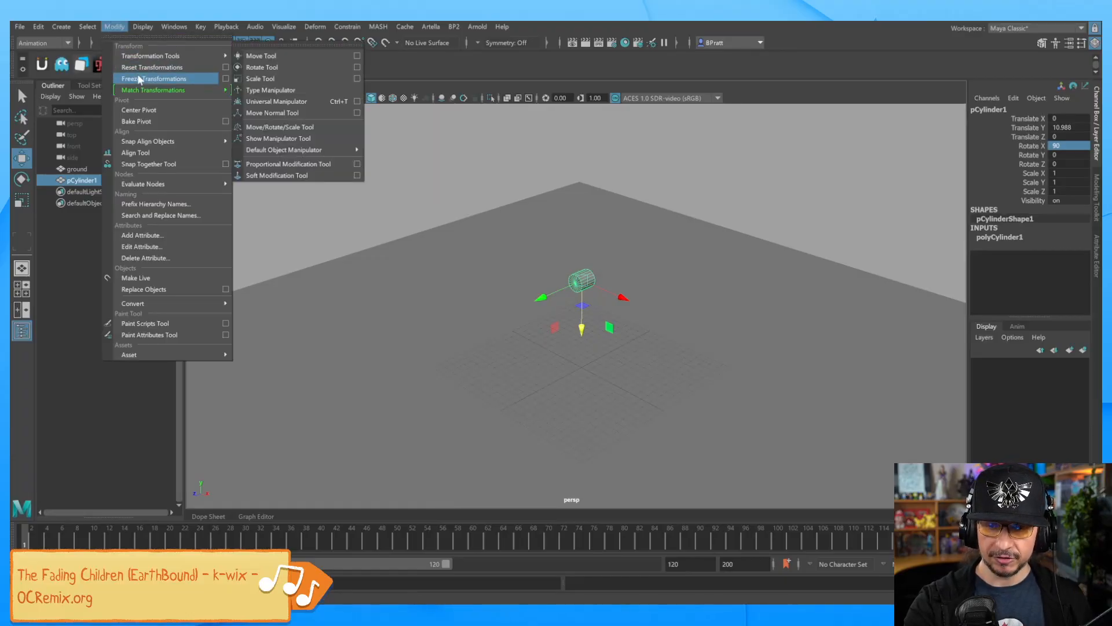
{"action": "left_click", "coordinate": [166, 88]}
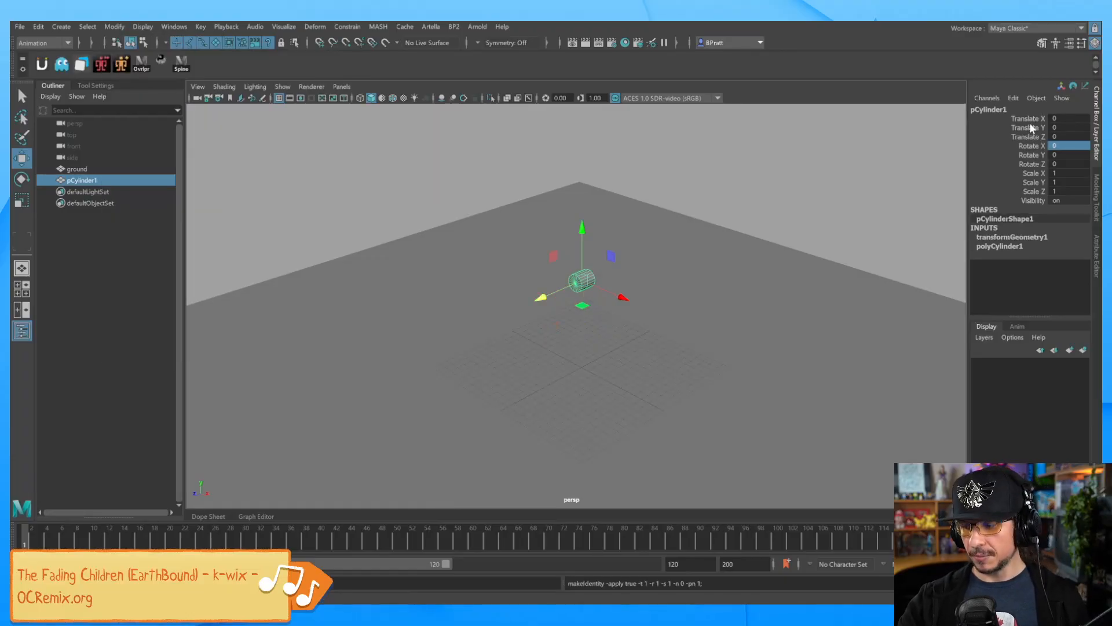
{"action": "left_click_drag", "start_coordinate": [1033, 128], "coordinate": [1038, 217]}
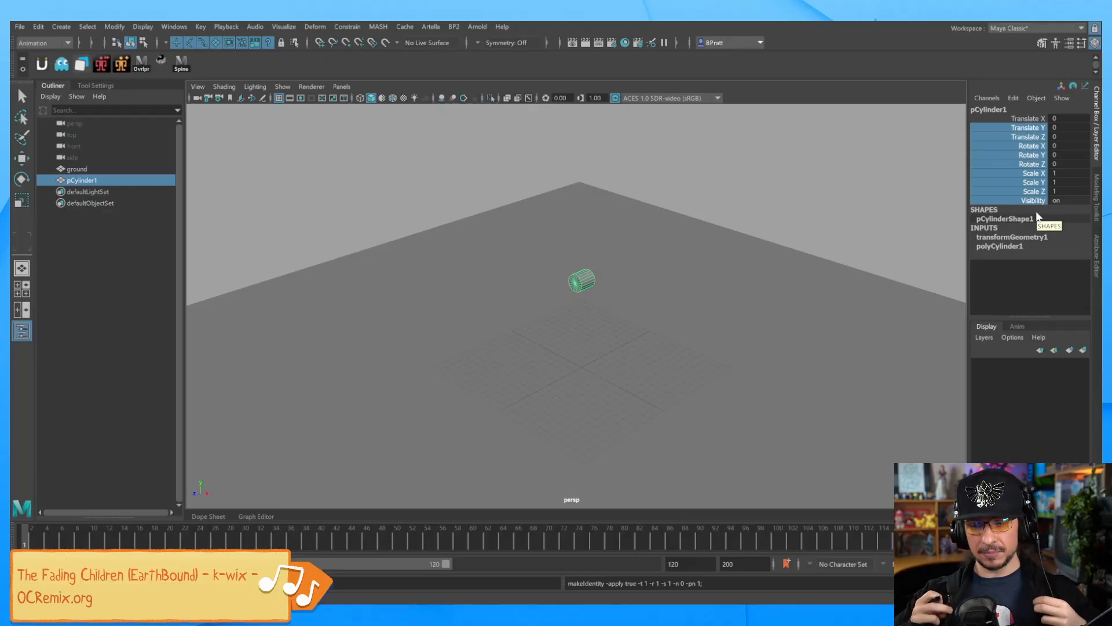
{"action": "key", "text": "w"}
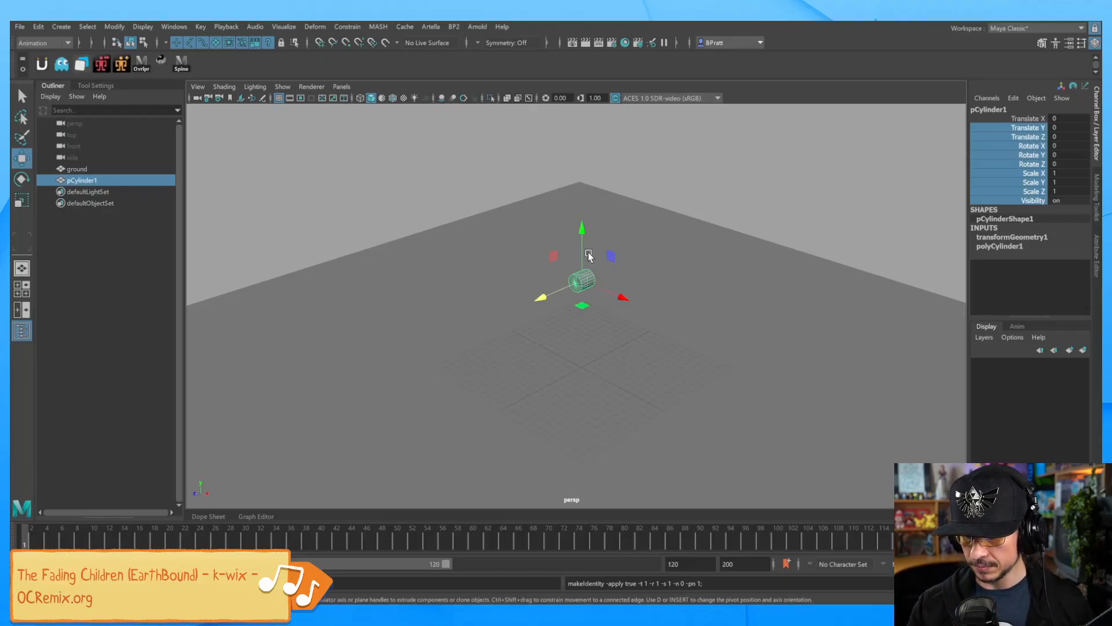
{"action": "left_click_drag", "start_coordinate": [584, 232], "coordinate": [581, 312]}
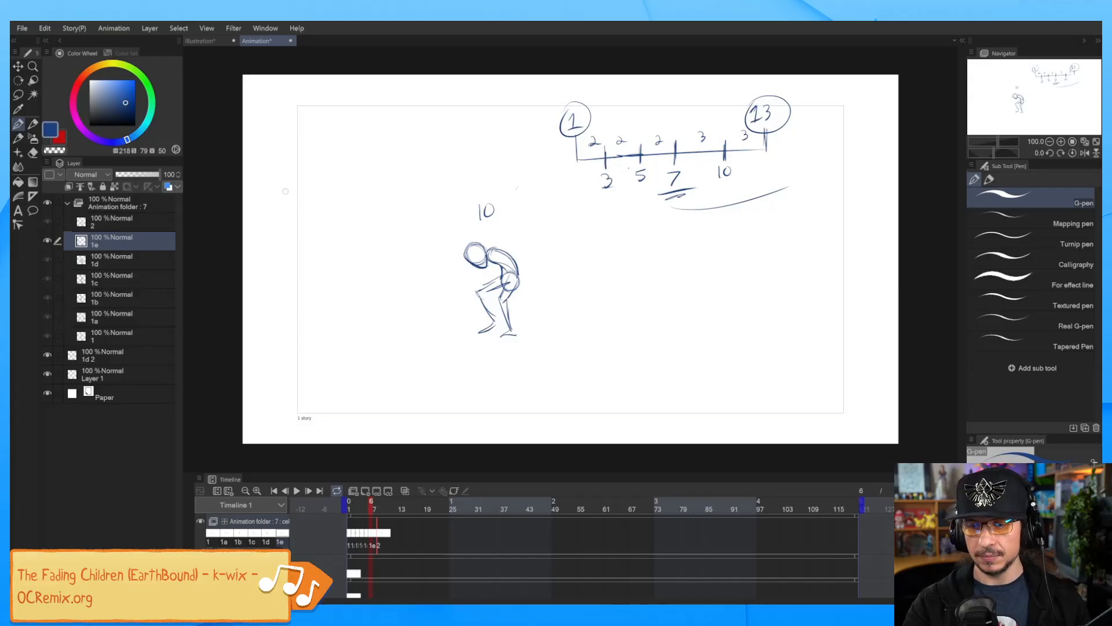
Step: Switch to the Illustration canvas in Clip Studio Paint and draw one large blue circle near its middle
{"action": "left_click", "coordinate": [215, 41]}
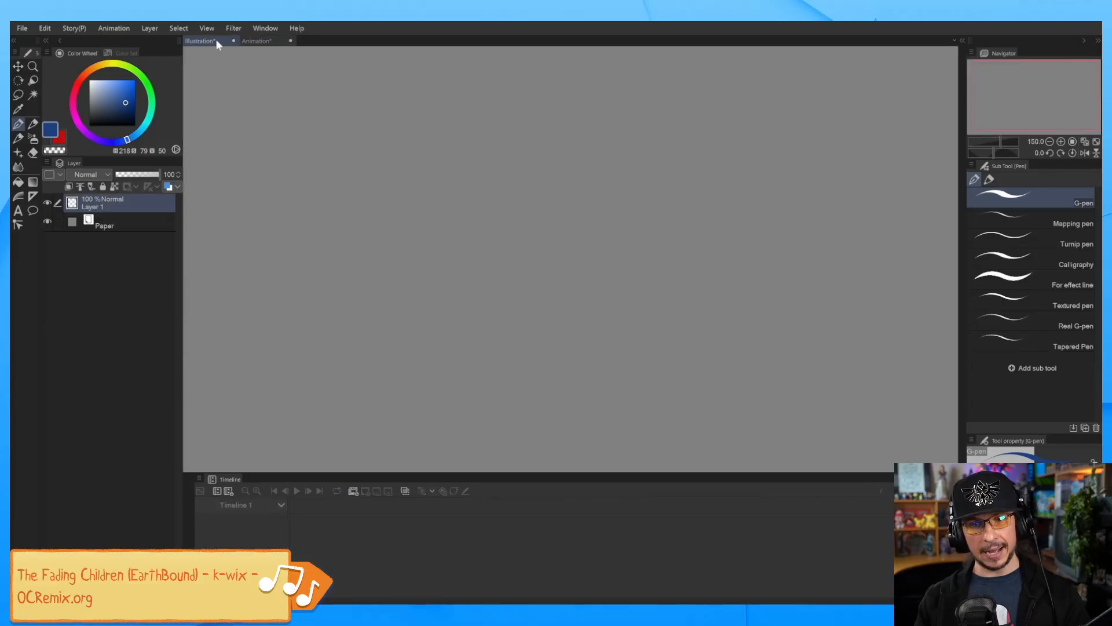
{"action": "mouse_move", "coordinate": [434, 161]}
{"action": "left_mouse_down"}
{"action": "mouse_move", "coordinate": [485, 145]}
{"action": "mouse_move", "coordinate": [409, 174]}
{"action": "mouse_move", "coordinate": [430, 152]}
{"action": "mouse_move", "coordinate": [595, 242]}
{"action": "mouse_move", "coordinate": [417, 173]}
{"action": "mouse_move", "coordinate": [528, 134]}
{"action": "mouse_move", "coordinate": [449, 309]}
{"action": "mouse_move", "coordinate": [501, 135]}
{"action": "left_mouse_up"}
{"action": "key", "text": "ctrl+z"}
{"action": "key", "text": "ctrl+z"}
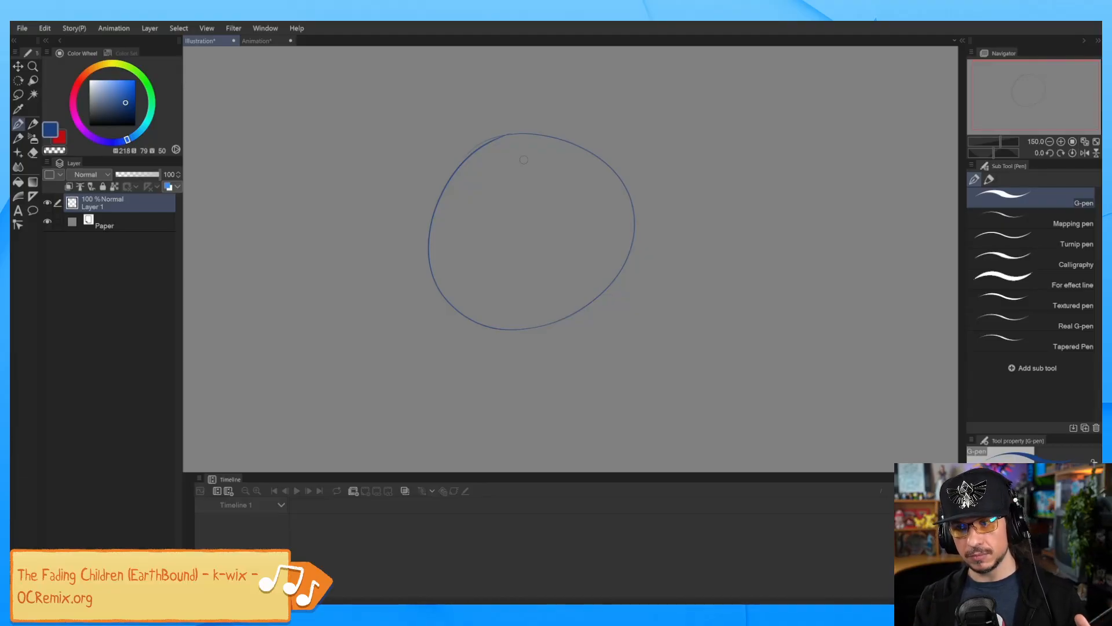
Step: Write 360° beside the circle and mark its topmost point with a tick and arrows showing clockwise rotation
{"action": "mouse_move", "coordinate": [762, 100]}
{"action": "left_mouse_down"}
{"action": "mouse_move", "coordinate": [771, 127]}
{"action": "mouse_move", "coordinate": [833, 101]}
{"action": "left_mouse_up"}
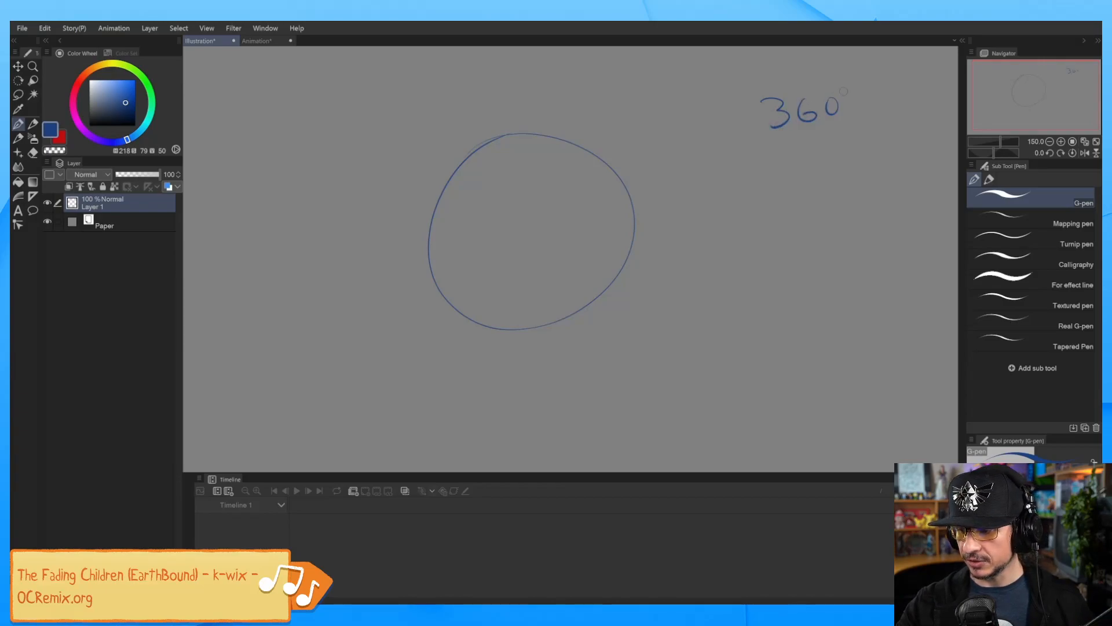
{"action": "mouse_move", "coordinate": [518, 117]}
{"action": "left_mouse_down"}
{"action": "mouse_move", "coordinate": [518, 134]}
{"action": "mouse_move", "coordinate": [561, 132]}
{"action": "left_mouse_up"}
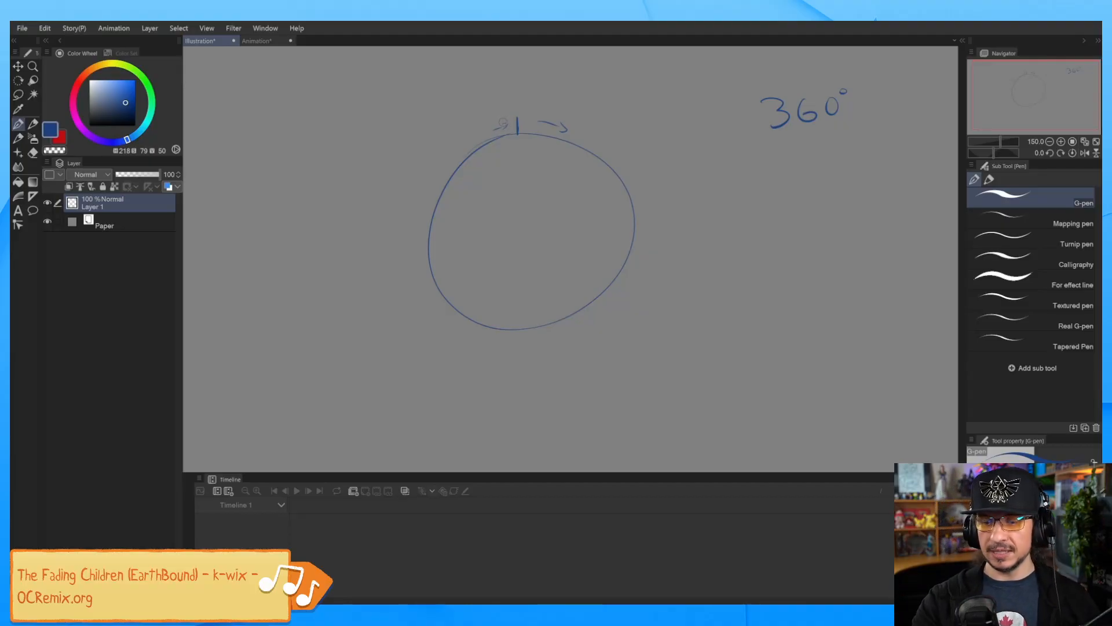
Step: Write the word Rotation by hand to the upper left of the circle
{"action": "left_click_drag", "start_coordinate": [301, 102], "coordinate": [301, 131]}
{"action": "left_click_drag", "start_coordinate": [303, 104], "coordinate": [315, 130]}
{"action": "left_click_drag", "start_coordinate": [326, 122], "coordinate": [336, 122]}
{"action": "mouse_move", "coordinate": [330, 111]}
{"action": "left_mouse_down"}
{"action": "mouse_move", "coordinate": [352, 104]}
{"action": "mouse_move", "coordinate": [364, 120]}
{"action": "left_mouse_up"}
{"action": "left_click_drag", "start_coordinate": [359, 111], "coordinate": [375, 119]}
{"action": "left_click_drag", "start_coordinate": [387, 106], "coordinate": [402, 110]}
Step: Write the word Translation below Rotation and link the two words with a curved bracket
{"action": "mouse_move", "coordinate": [303, 147]}
{"action": "left_mouse_down"}
{"action": "mouse_move", "coordinate": [304, 179]}
{"action": "mouse_move", "coordinate": [316, 141]}
{"action": "left_mouse_up"}
{"action": "mouse_move", "coordinate": [314, 157]}
{"action": "left_mouse_down"}
{"action": "mouse_move", "coordinate": [315, 171]}
{"action": "mouse_move", "coordinate": [324, 155]}
{"action": "left_mouse_up"}
{"action": "mouse_move", "coordinate": [334, 156]}
{"action": "left_mouse_down"}
{"action": "mouse_move", "coordinate": [338, 167]}
{"action": "mouse_move", "coordinate": [352, 160]}
{"action": "left_mouse_up"}
{"action": "left_click_drag", "start_coordinate": [356, 151], "coordinate": [384, 153]}
{"action": "left_click_drag", "start_coordinate": [379, 143], "coordinate": [396, 152]}
{"action": "left_click_drag", "start_coordinate": [405, 138], "coordinate": [405, 137]}
{"action": "left_click_drag", "start_coordinate": [412, 141], "coordinate": [418, 132]}
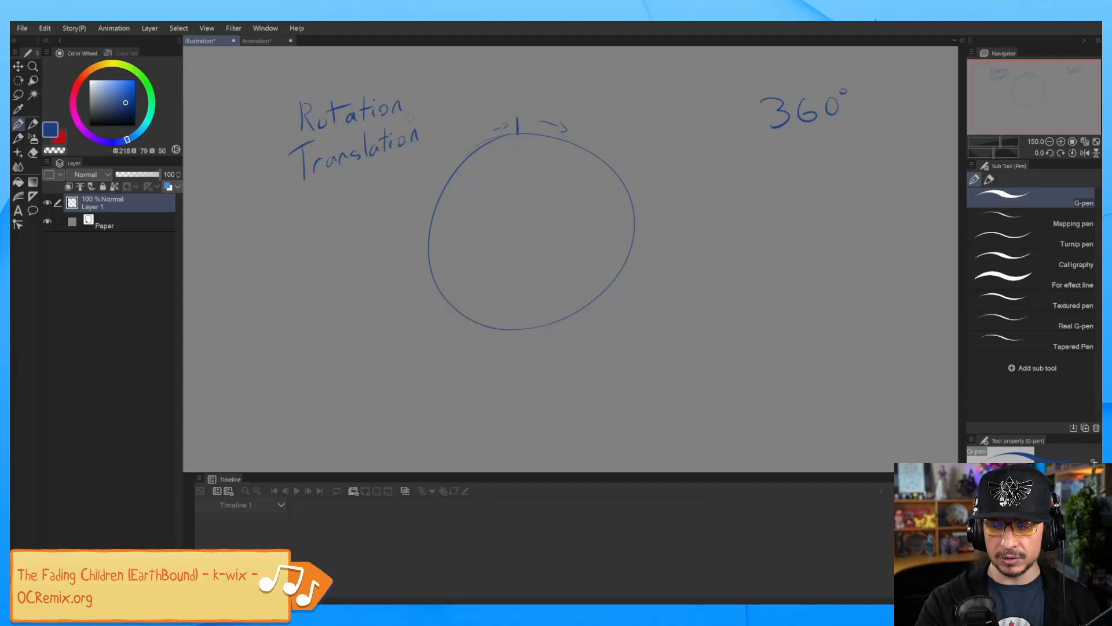
{"action": "left_click_drag", "start_coordinate": [286, 119], "coordinate": [285, 164]}
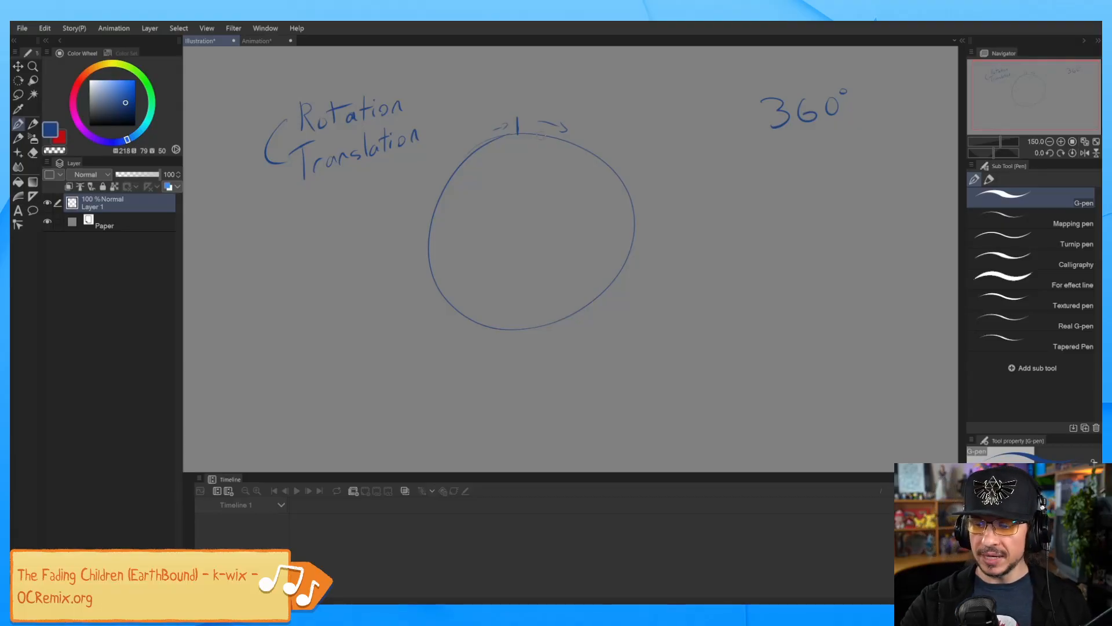
Step: Try an outer ring around the circle, undo it, and sketch short dashes just inside the circle's right edge
{"action": "mouse_move", "coordinate": [534, 102]}
{"action": "left_mouse_down"}
{"action": "mouse_move", "coordinate": [586, 108]}
{"action": "mouse_move", "coordinate": [436, 347]}
{"action": "mouse_move", "coordinate": [453, 162]}
{"action": "left_mouse_up"}
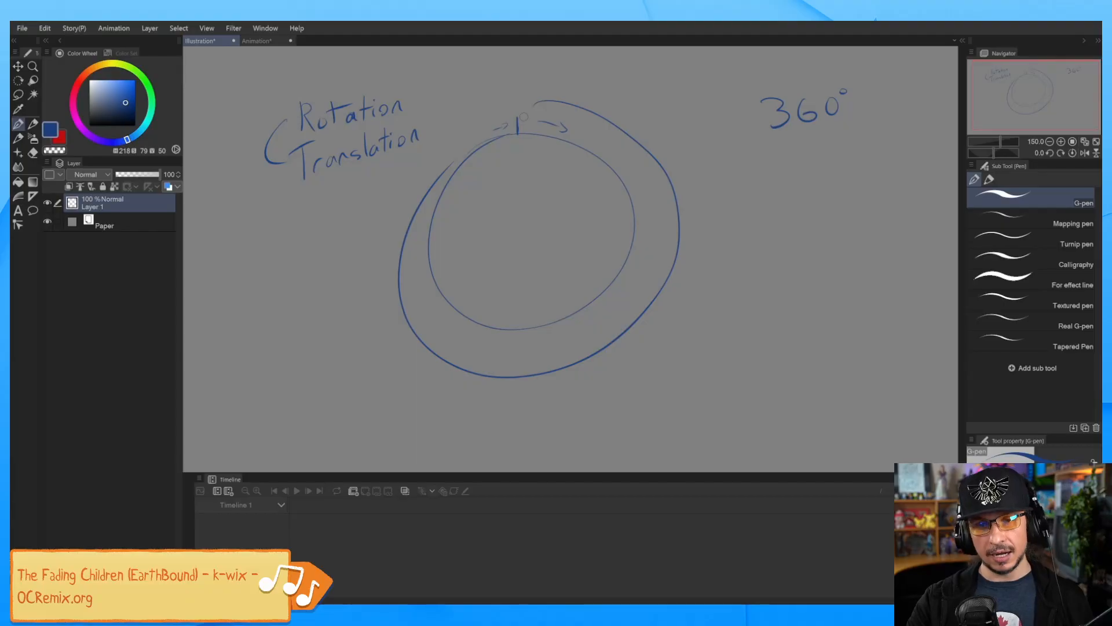
{"action": "key", "text": "ctrl+z"}
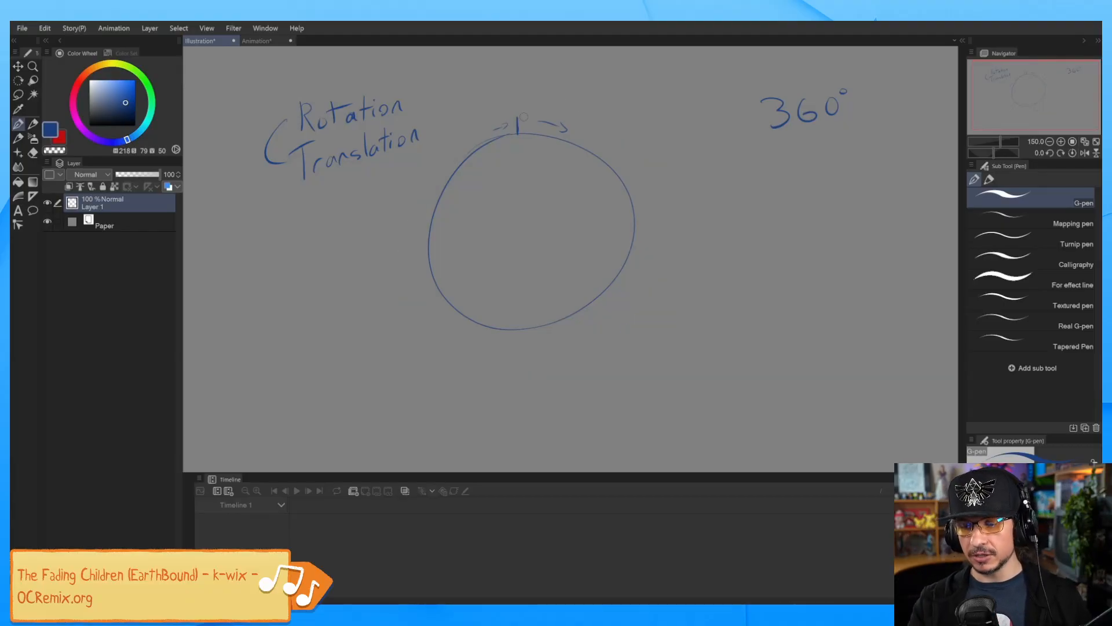
{"action": "left_click_drag", "start_coordinate": [591, 175], "coordinate": [597, 189]}
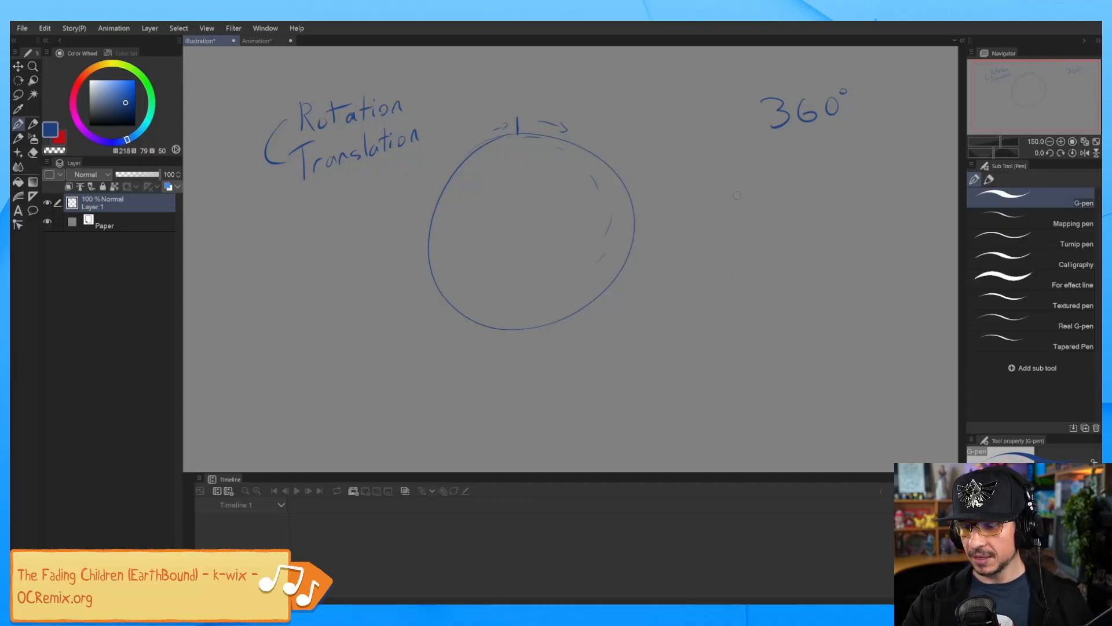
Step: Write the circumference formula C = 2πr below 360° and draw a radius line from the circle's centre to its edge
{"action": "mouse_move", "coordinate": [741, 190]}
{"action": "left_mouse_down"}
{"action": "mouse_move", "coordinate": [752, 205]}
{"action": "mouse_move", "coordinate": [770, 191]}
{"action": "left_mouse_up"}
{"action": "mouse_move", "coordinate": [760, 200]}
{"action": "left_mouse_down"}
{"action": "mouse_move", "coordinate": [802, 203]}
{"action": "mouse_move", "coordinate": [838, 177]}
{"action": "left_mouse_up"}
{"action": "mouse_move", "coordinate": [820, 181]}
{"action": "left_mouse_down"}
{"action": "mouse_move", "coordinate": [817, 198]}
{"action": "mouse_move", "coordinate": [830, 195]}
{"action": "left_mouse_up"}
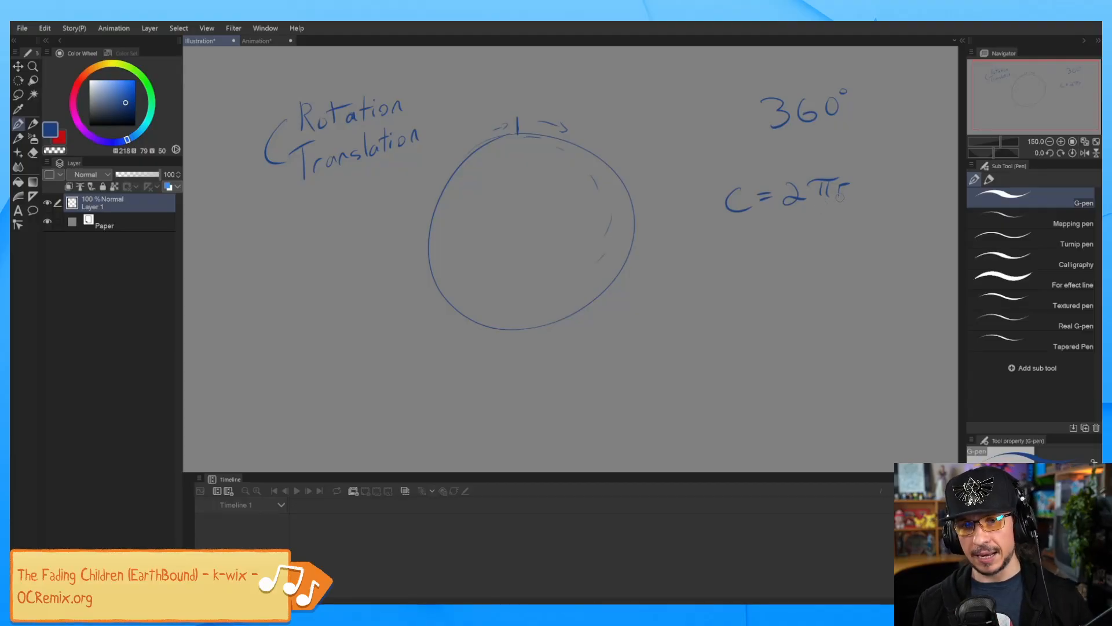
{"action": "left_click_drag", "start_coordinate": [526, 228], "coordinate": [602, 158]}
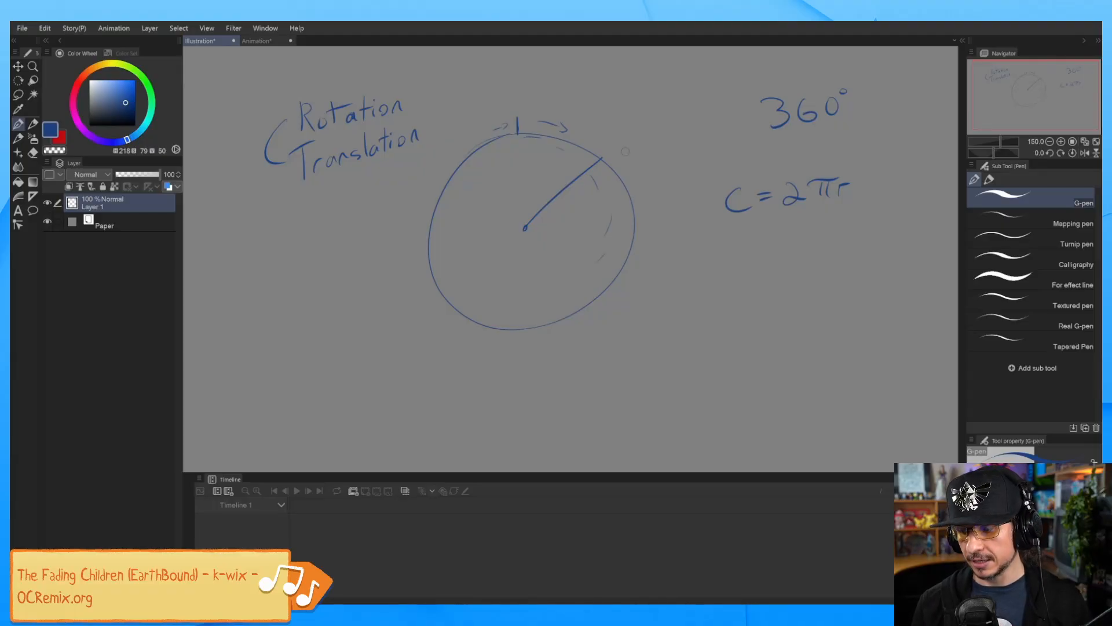
Step: Draw a fraction bar beneath C = 2πr, write 360 under it, and underline the 360, 2 and π
{"action": "left_click_drag", "start_coordinate": [712, 220], "coordinate": [897, 210]}
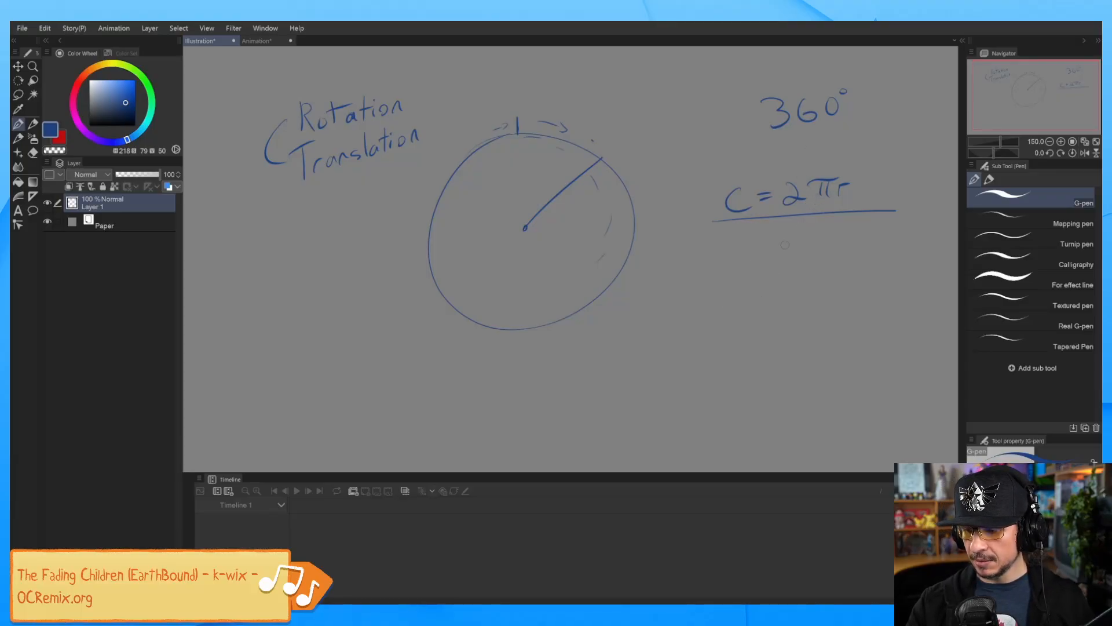
{"action": "mouse_move", "coordinate": [769, 231]}
{"action": "left_mouse_down"}
{"action": "mouse_move", "coordinate": [776, 258]}
{"action": "mouse_move", "coordinate": [840, 228]}
{"action": "left_mouse_up"}
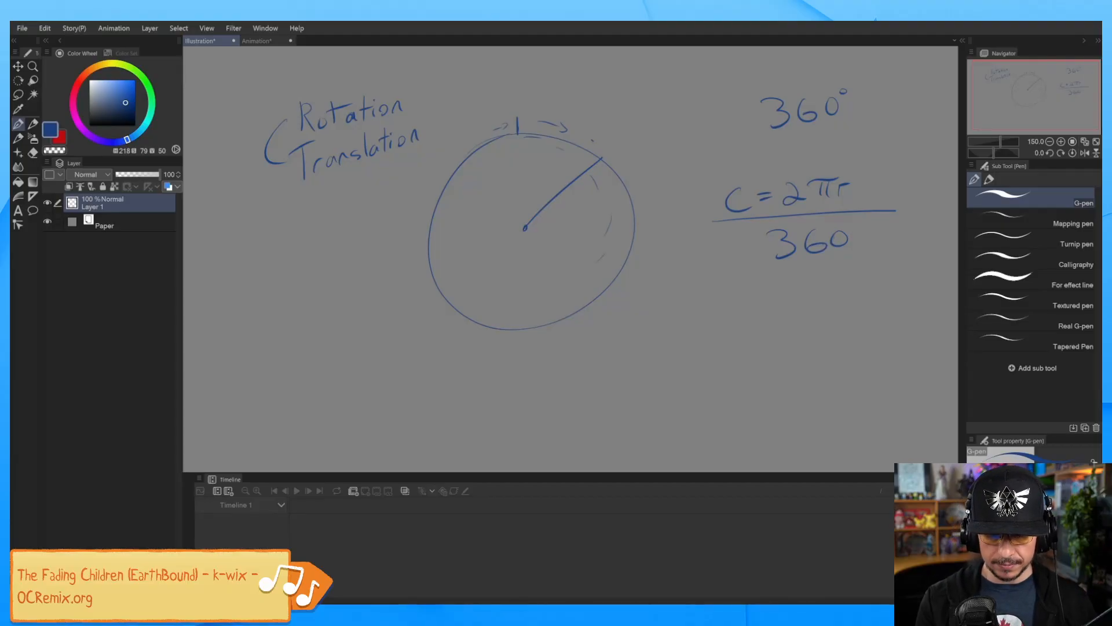
{"action": "mouse_move", "coordinate": [103, 594]}
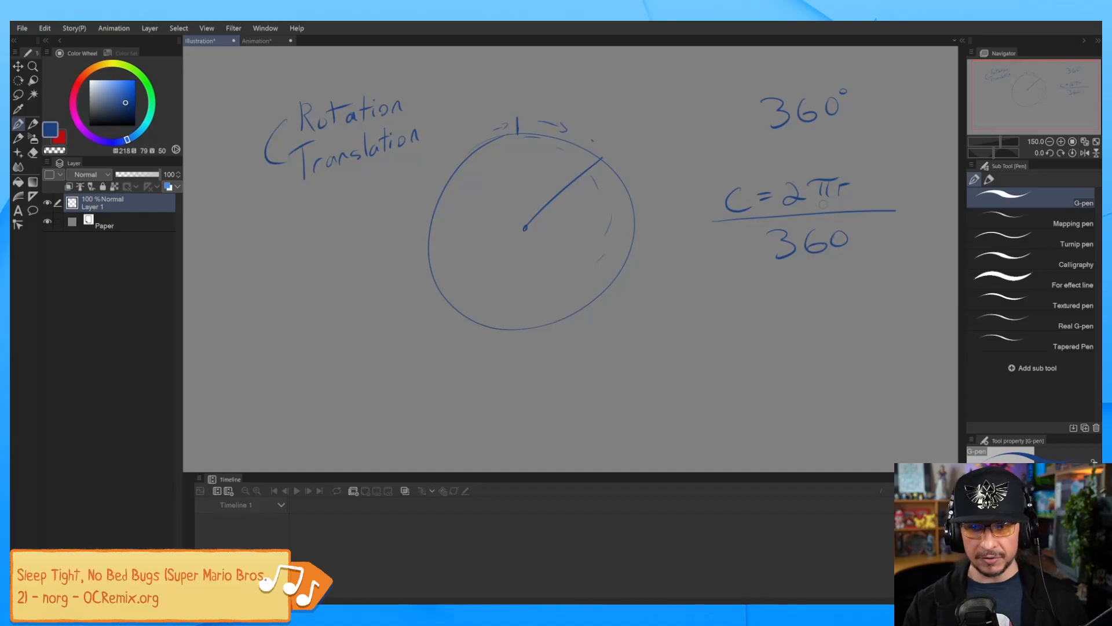
{"action": "left_click_drag", "start_coordinate": [764, 267], "coordinate": [855, 261]}
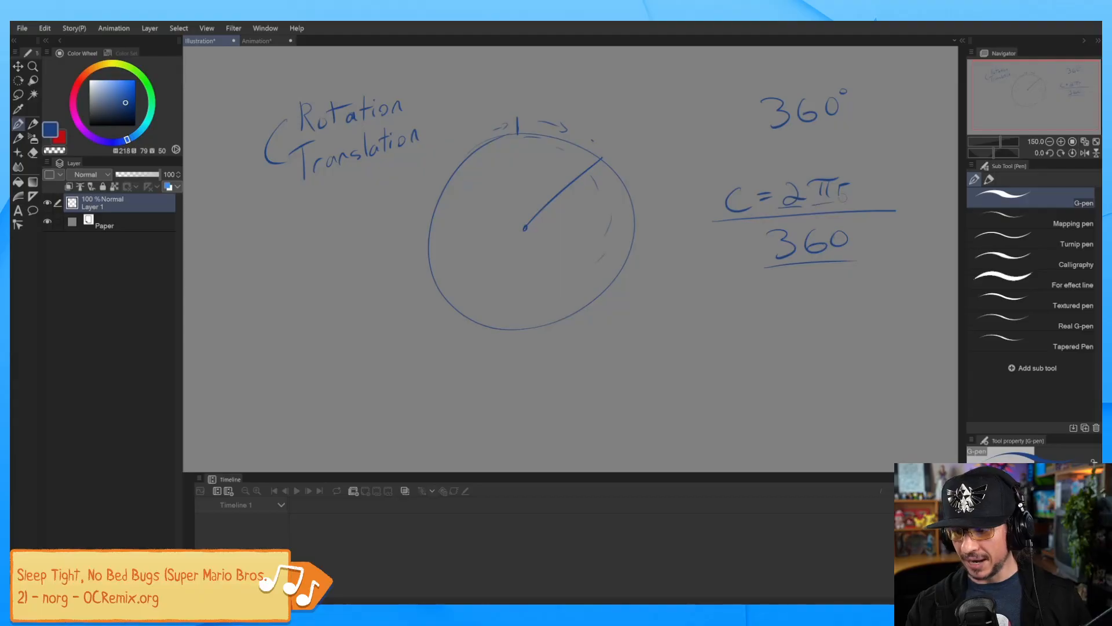
Step: Handwrite C = 6.28(r) below the fraction and note 3.14 above the π
{"action": "left_click_drag", "start_coordinate": [729, 326], "coordinate": [743, 347]}
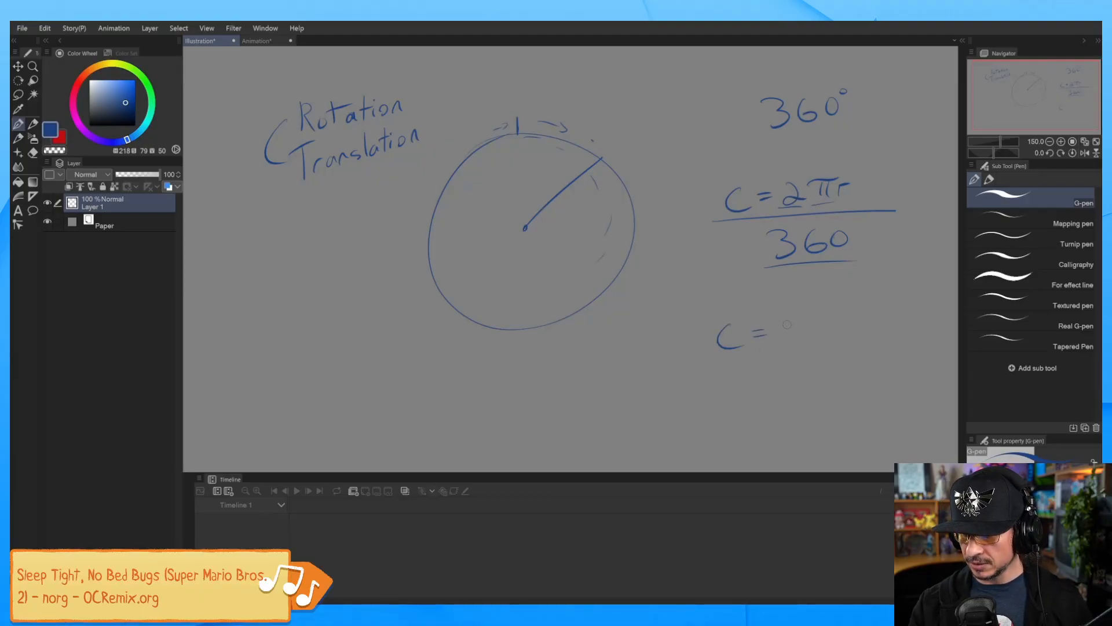
{"action": "left_click_drag", "start_coordinate": [822, 162], "coordinate": [821, 172]}
{"action": "left_click_drag", "start_coordinate": [828, 161], "coordinate": [833, 173]}
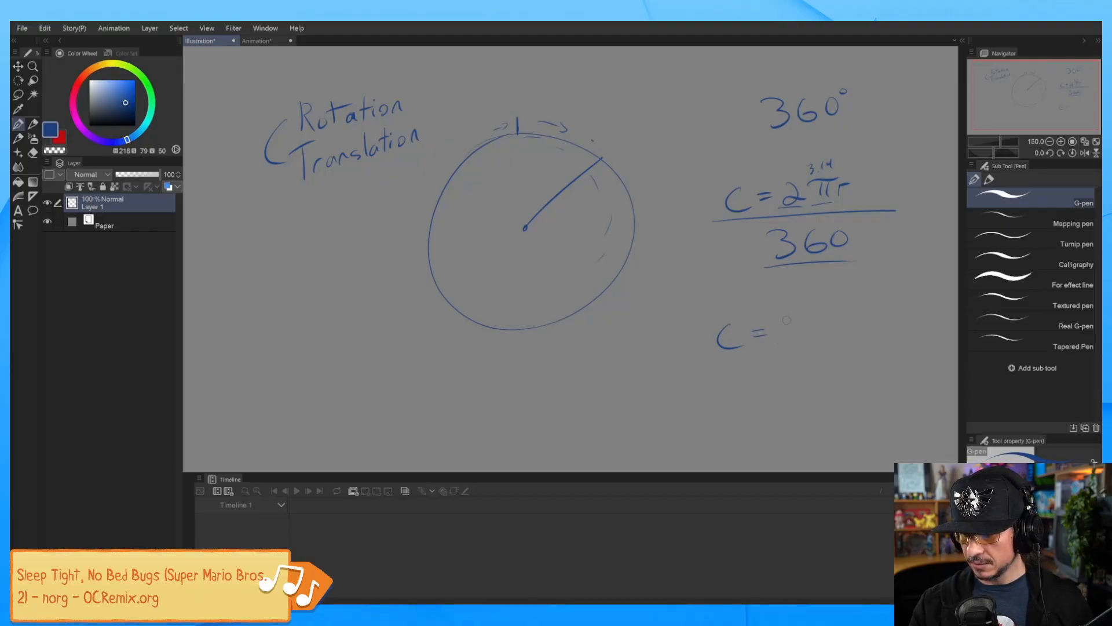
{"action": "mouse_move", "coordinate": [785, 323]}
{"action": "left_mouse_down"}
{"action": "mouse_move", "coordinate": [849, 329]}
{"action": "mouse_move", "coordinate": [859, 313]}
{"action": "mouse_move", "coordinate": [863, 325]}
{"action": "left_mouse_up"}
{"action": "key", "text": "e"}
{"action": "key", "text": "b"}
{"action": "key", "text": "ctrl+z"}
{"action": "key", "text": "ctrl+z"}
{"action": "key", "text": "p"}
Step: Draw a fraction bar under C = 6.28(r), write 360 beneath it, and underline the r
{"action": "left_click_drag", "start_coordinate": [724, 352], "coordinate": [886, 336]}
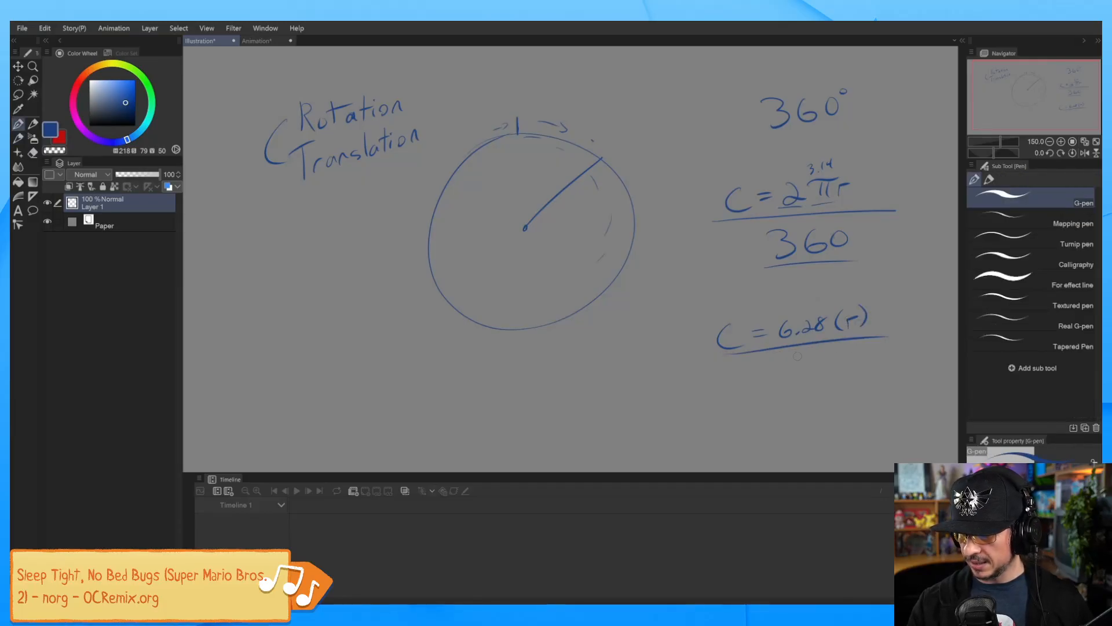
{"action": "mouse_move", "coordinate": [786, 356]}
{"action": "left_mouse_down"}
{"action": "mouse_move", "coordinate": [795, 374]}
{"action": "mouse_move", "coordinate": [835, 354]}
{"action": "left_mouse_up"}
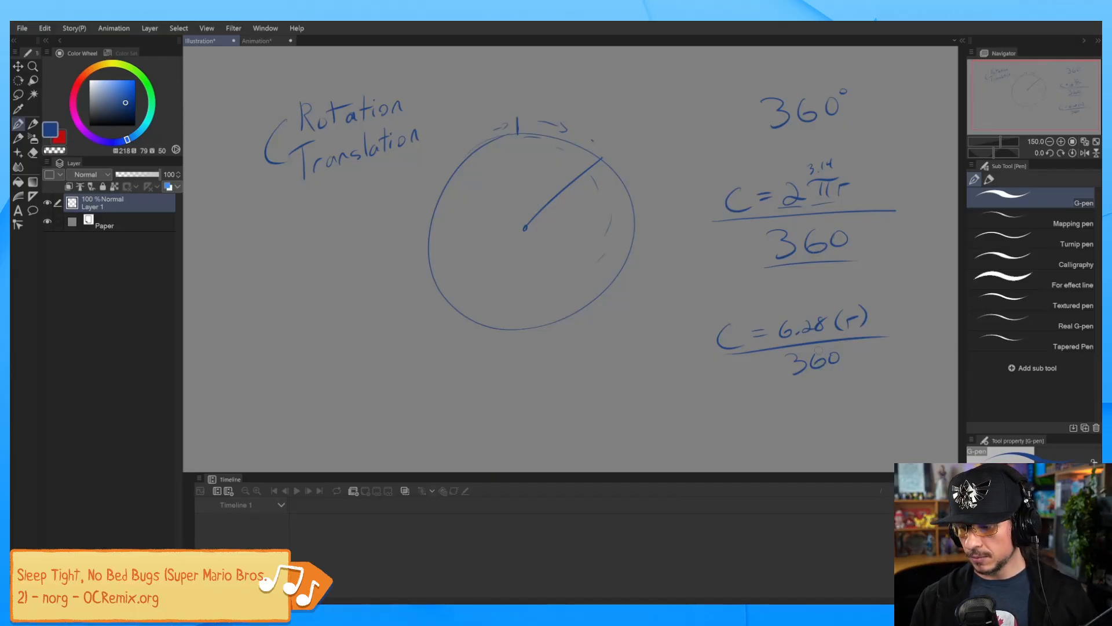
{"action": "left_click_drag", "start_coordinate": [842, 332], "coordinate": [867, 330]}
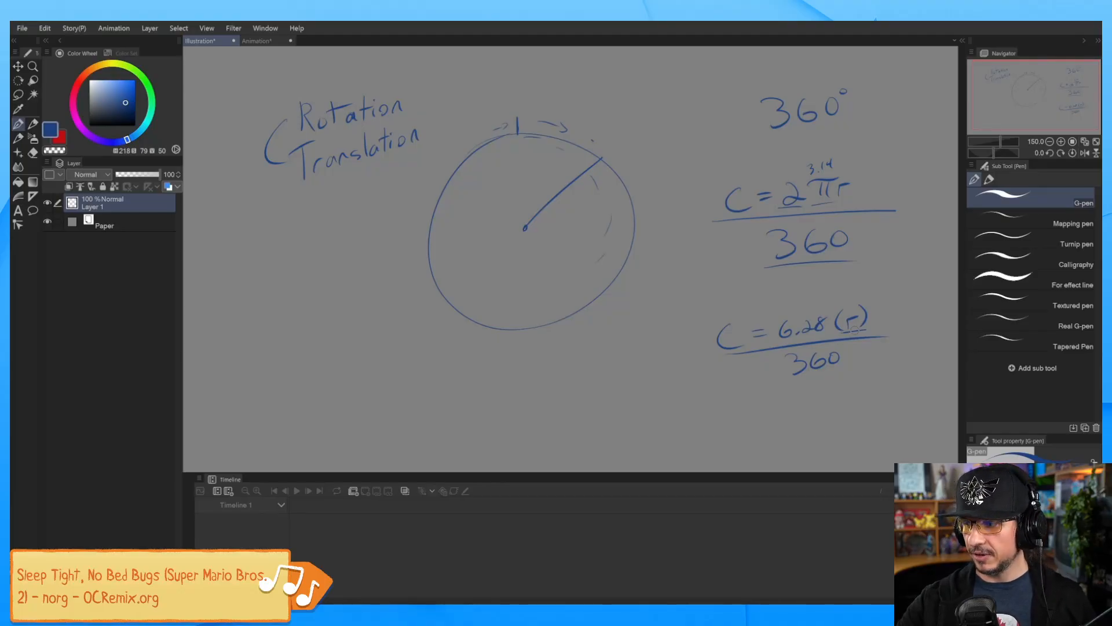
Step: Switch to Maya and open the radius attribute in the cylinder's polyCylinder1 construction settings
{"action": "left_click", "coordinate": [1076, 23]}
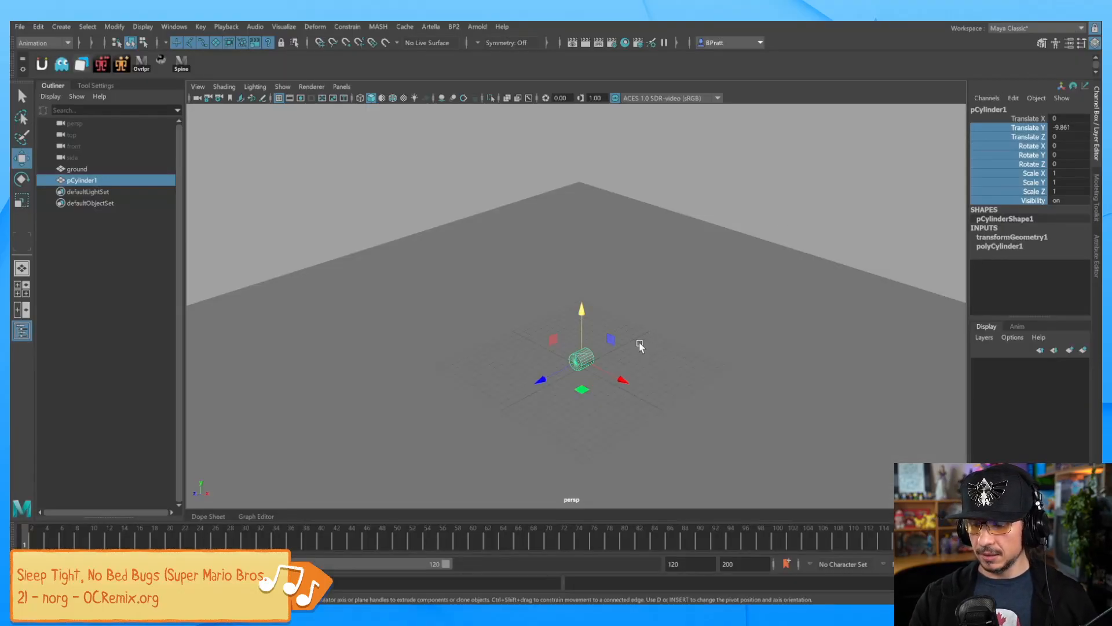
{"action": "left_click_drag", "start_coordinate": [632, 377], "coordinate": [591, 347], "text": "alt"}
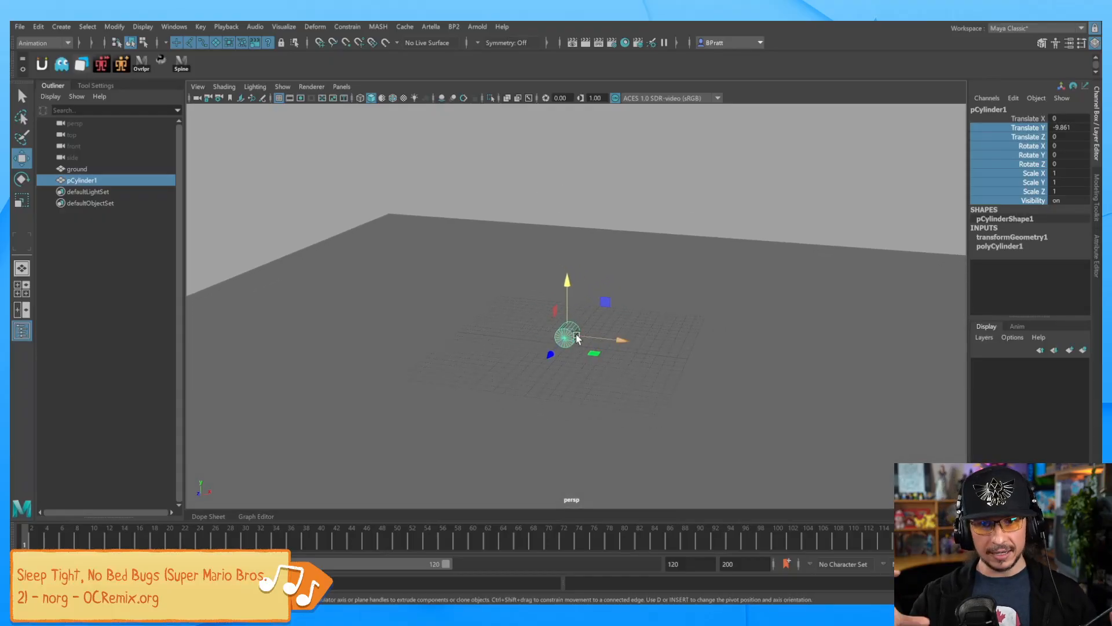
{"action": "left_click", "coordinate": [1013, 246]}
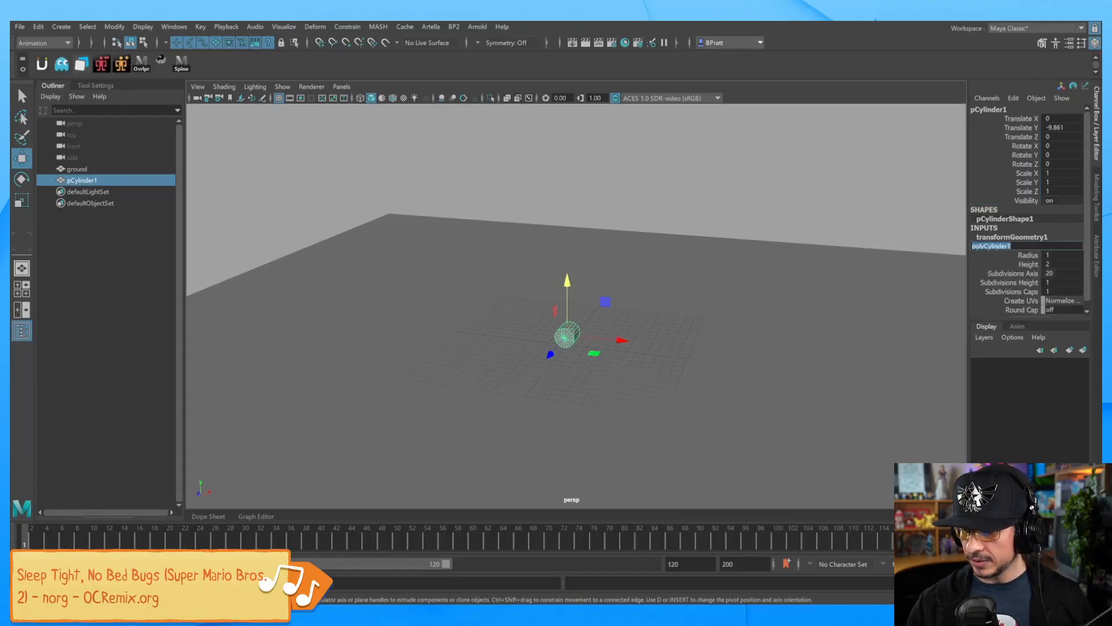
{"action": "left_click", "coordinate": [1031, 256]}
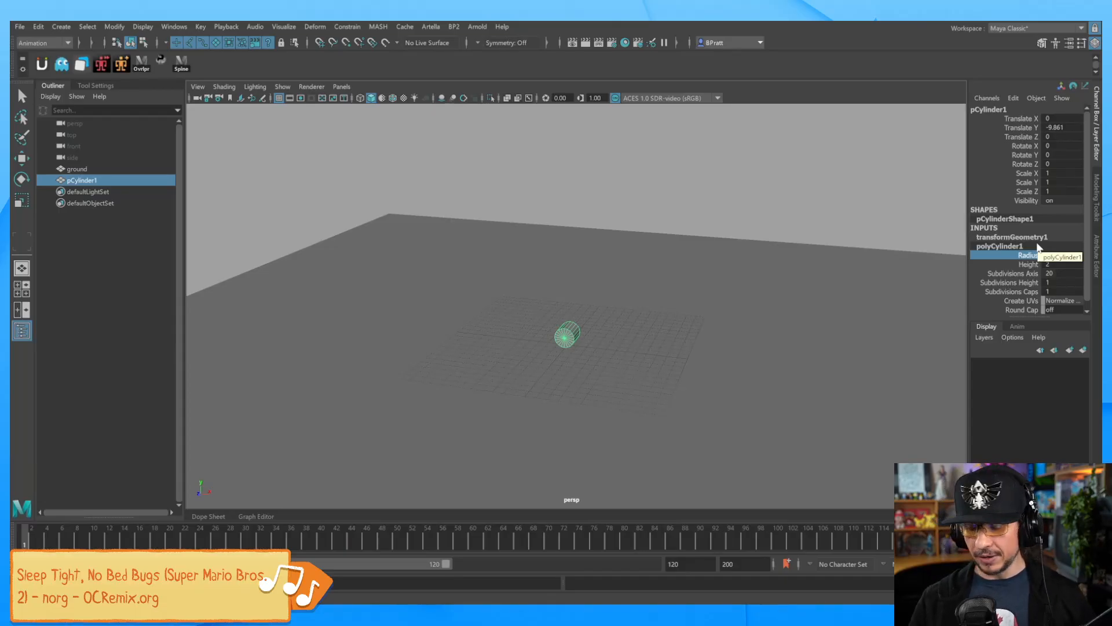
Step: Set the cylinder's radius to 10 and raise it to a Translate Y of about -0.98
{"action": "left_click", "coordinate": [1047, 255]}
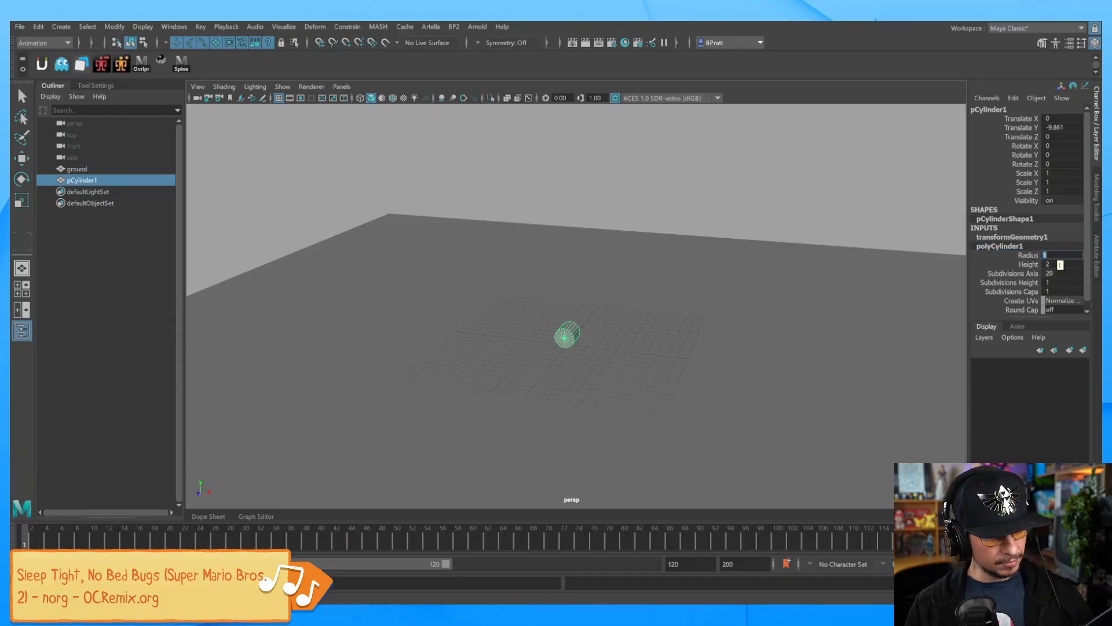
{"action": "type", "text": "0"}
{"action": "key", "text": "Return"}
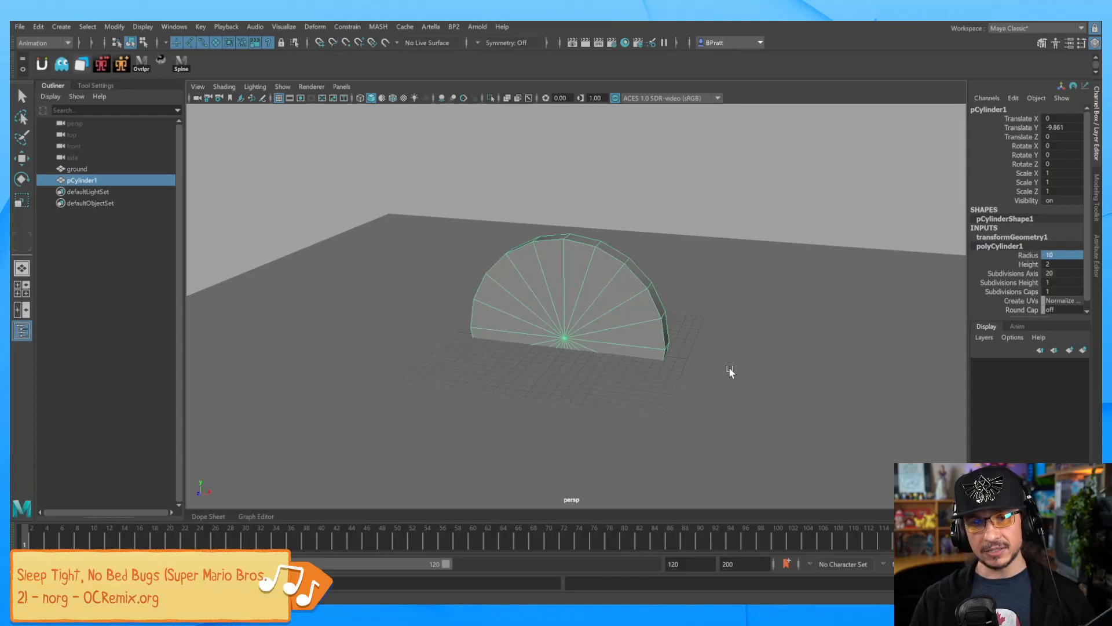
{"action": "left_click_drag", "start_coordinate": [732, 371], "coordinate": [717, 385], "text": "alt"}
{"action": "key", "text": "w"}
{"action": "left_click_drag", "start_coordinate": [600, 316], "coordinate": [597, 212]}
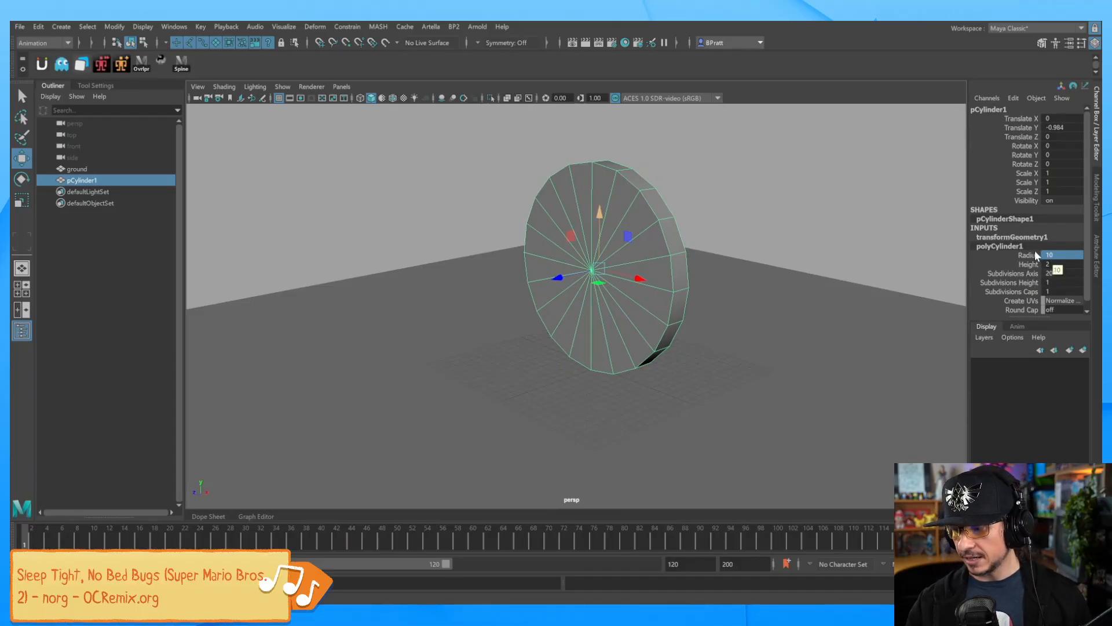
Step: Try adjusting the cylinder's radius interactively, and undo the radius and height changes
{"action": "left_click", "coordinate": [1034, 255]}
{"action": "middle_click_drag", "start_coordinate": [726, 329], "coordinate": [753, 335]}
{"action": "key", "text": "ctrl+z"}
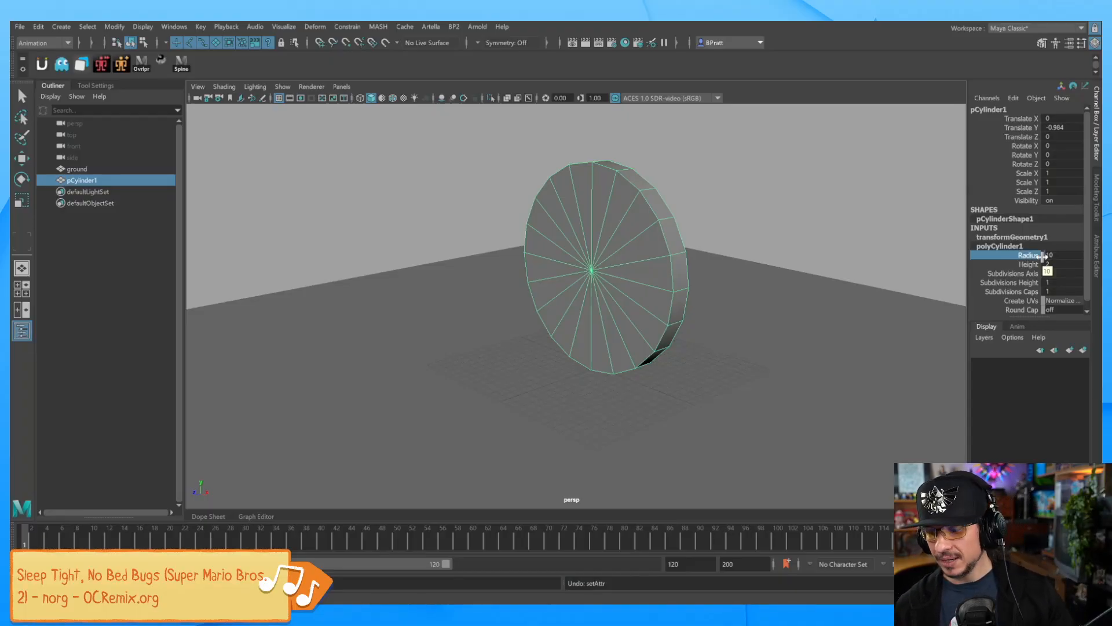
{"action": "key", "text": "ctrl+z"}
{"action": "key", "text": "ctrl+z"}
Step: Scale the cylinder to about 7.89 in X and Y and about 3.41 in Z
{"action": "key", "text": "r"}
{"action": "left_click_drag", "start_coordinate": [600, 356], "coordinate": [688, 323]}
{"action": "mouse_move", "coordinate": [563, 363]}
{"action": "left_mouse_down"}
{"action": "mouse_move", "coordinate": [593, 364]}
{"action": "mouse_move", "coordinate": [584, 365]}
{"action": "left_mouse_up"}
Step: Raise the cylinder to a Translate Y of about -3.04 and freeze its transformations
{"action": "key", "text": "w"}
{"action": "left_click_drag", "start_coordinate": [604, 316], "coordinate": [606, 230]}
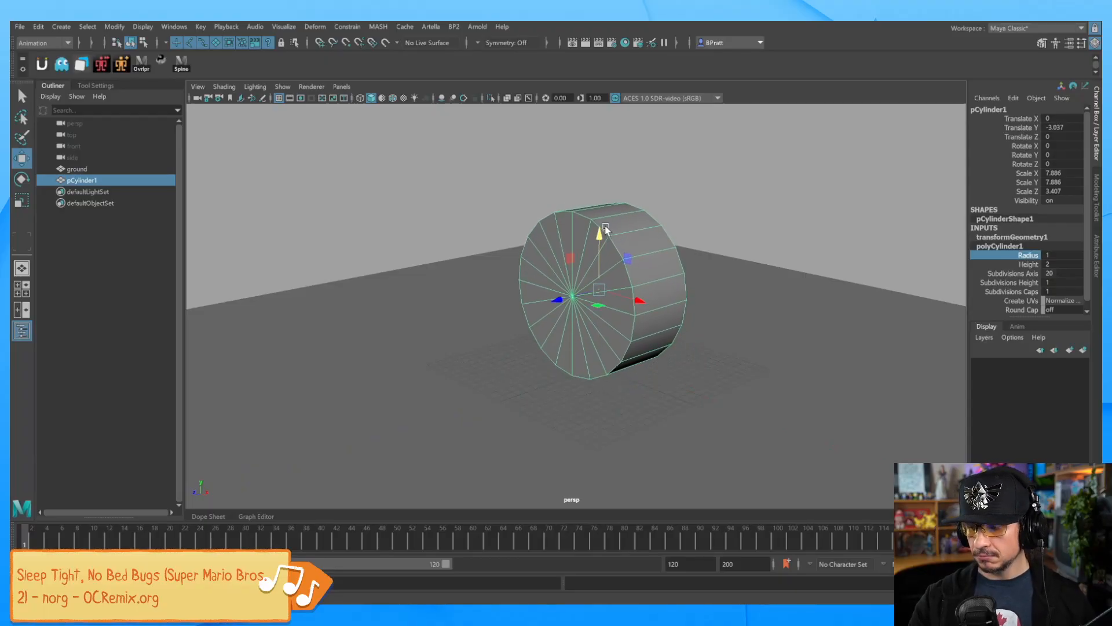
{"action": "left_click", "coordinate": [114, 27]}
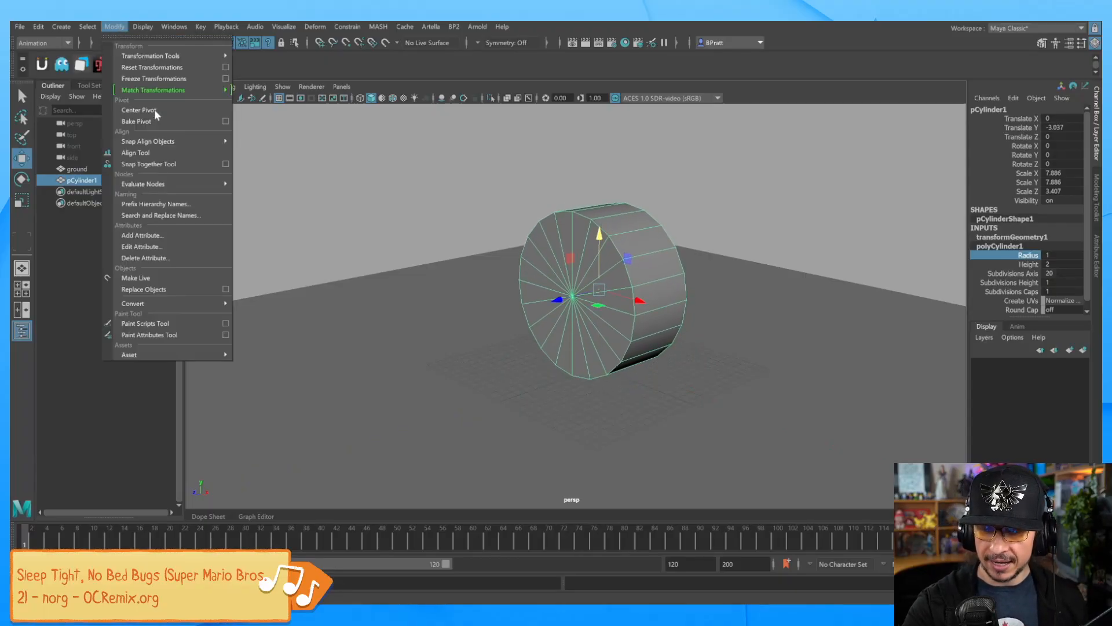
{"action": "left_click", "coordinate": [170, 82]}
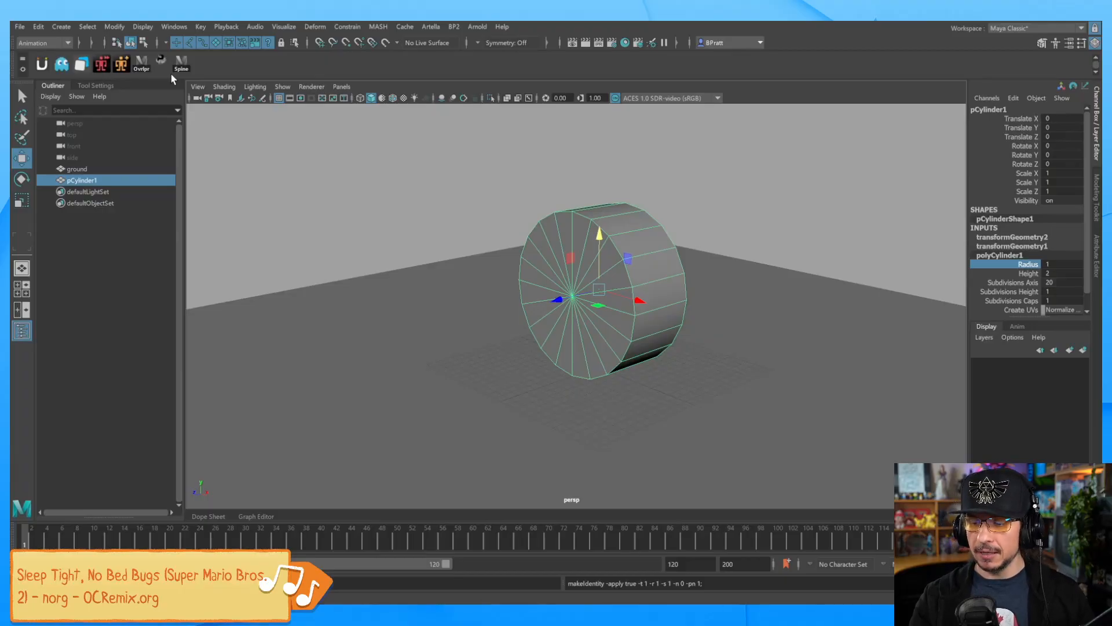
Step: Measure the cylinder's radius in wireframe with the Distance Tool, snapping from the cap's centre vertex to its upper rim vertex
{"action": "left_click_drag", "start_coordinate": [622, 304], "coordinate": [656, 307], "text": "alt"}
{"action": "middle_click_drag", "start_coordinate": [655, 307], "coordinate": [615, 312], "text": "alt"}
{"action": "scroll", "coordinate": [577, 315], "scroll_direction": "up", "scroll_amount": 1}
{"action": "key", "text": "q"}
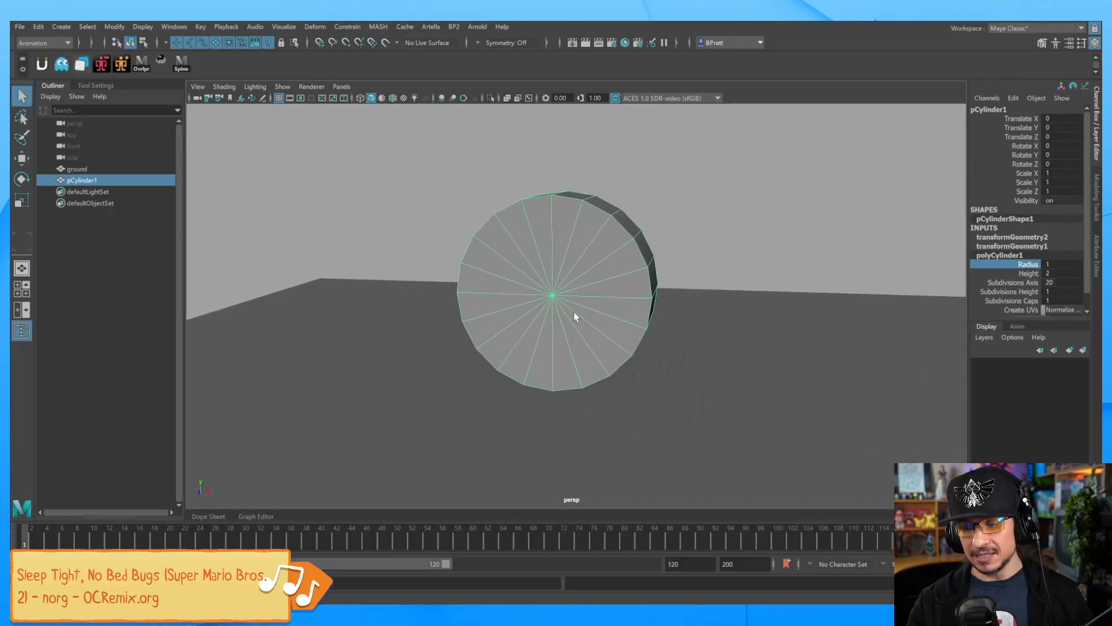
{"action": "left_click", "coordinate": [62, 27]}
{"action": "mouse_move", "coordinate": [123, 241]}
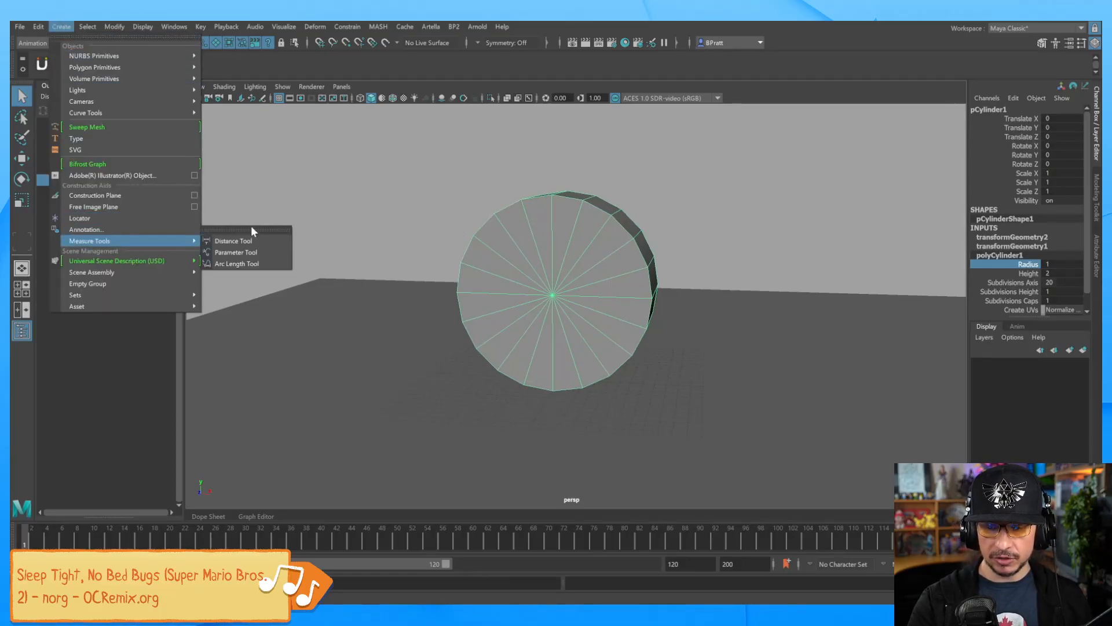
{"action": "left_click", "coordinate": [252, 241]}
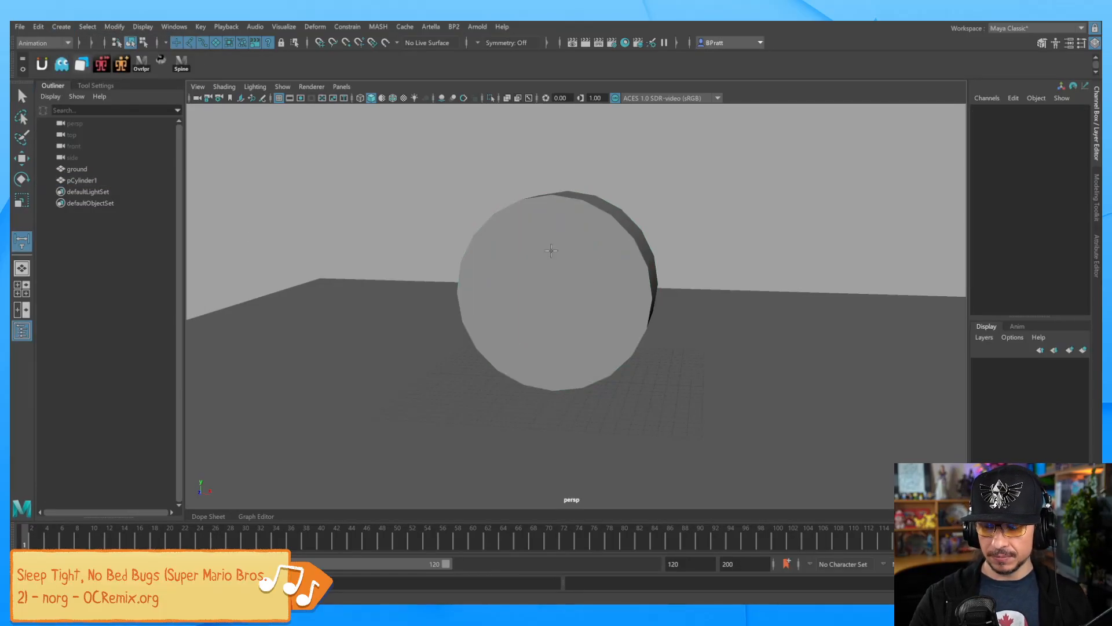
{"action": "middle_click_drag", "start_coordinate": [600, 288], "coordinate": [653, 277], "text": "alt"}
{"action": "right_click_drag", "start_coordinate": [653, 277], "coordinate": [698, 283], "text": "alt"}
{"action": "left_click_drag", "start_coordinate": [698, 283], "coordinate": [650, 299], "text": "alt"}
{"action": "key", "text": "4"}
{"action": "key", "text": "v"}
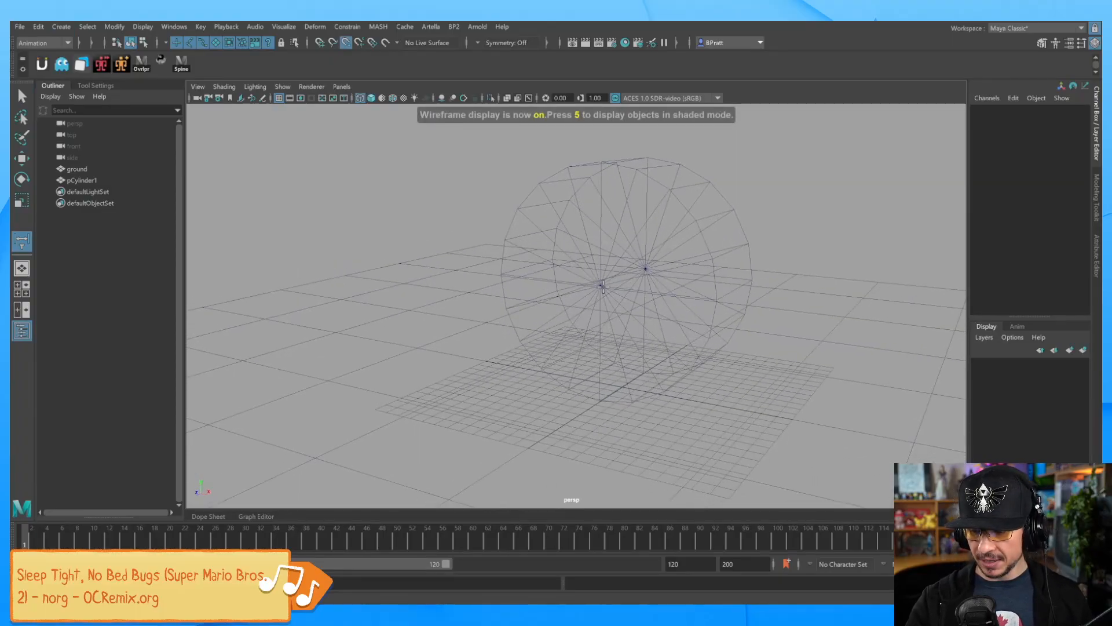
{"action": "left_click", "coordinate": [601, 284]}
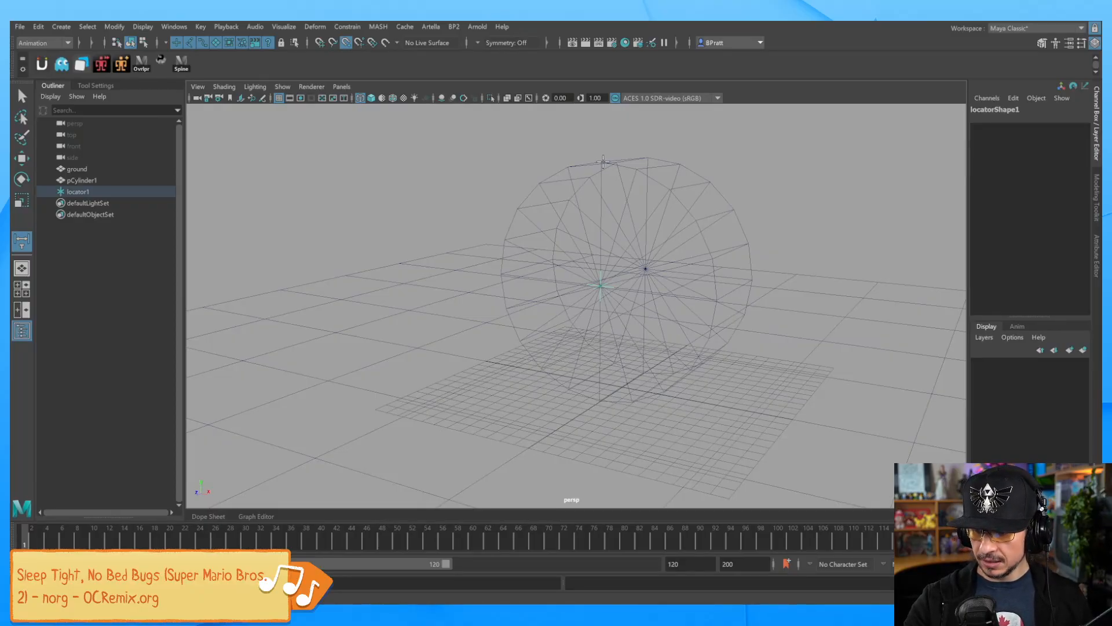
{"action": "left_click", "coordinate": [602, 161]}
{"action": "left_click_drag", "start_coordinate": [669, 293], "coordinate": [597, 256], "text": "alt"}
{"action": "key", "text": "w"}
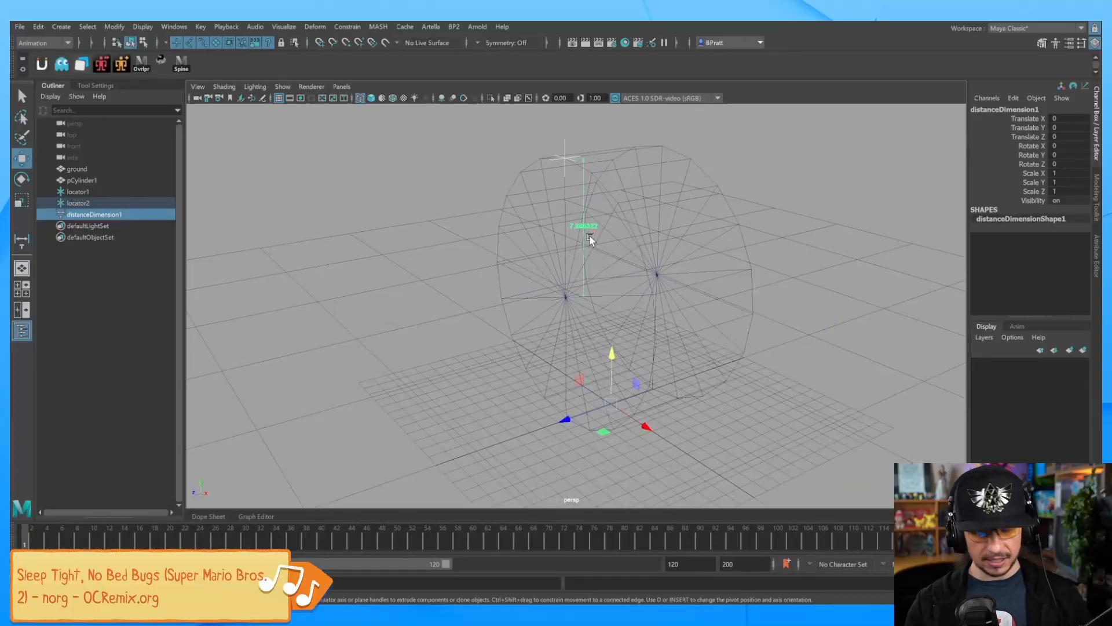
Step: Return the viewport from wireframe to textured shaded display
{"action": "key", "text": "5"}
{"action": "key", "text": "7"}
{"action": "key", "text": "6"}
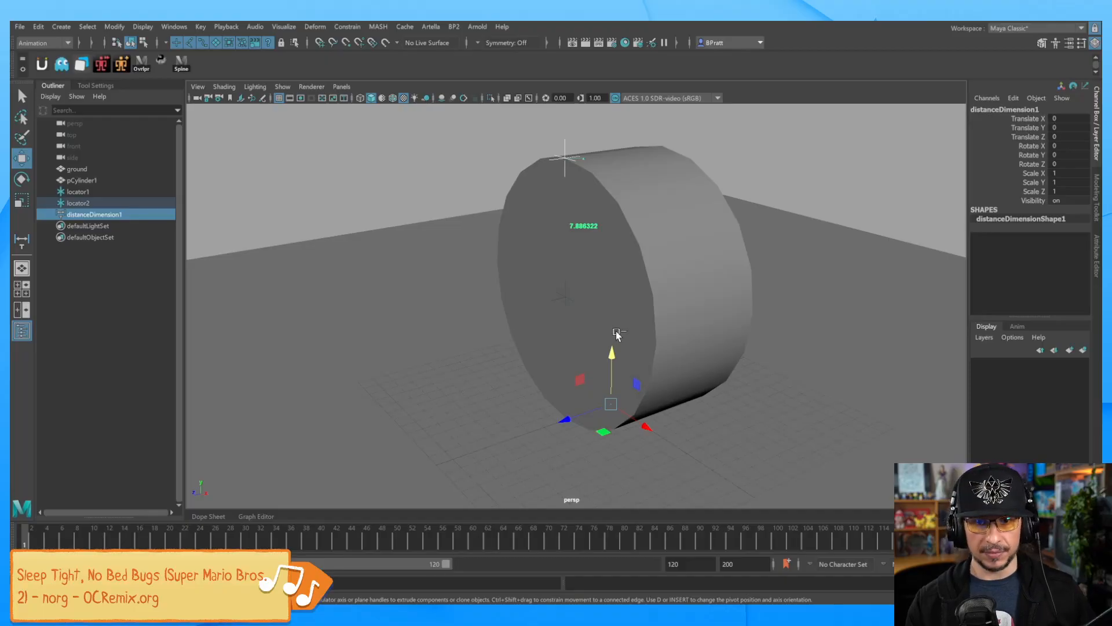
Step: Undo the distance measurement, the transform freeze, the upward move and the Z-axis scaling of the cylinder
{"action": "key", "text": "ctrl+z"}
{"action": "key", "text": "ctrl+z"}
{"action": "key", "text": "ctrl+z"}
{"action": "key", "text": "ctrl+z"}
{"action": "key", "text": "ctrl+z"}
{"action": "key", "text": "ctrl+z"}
{"action": "key", "text": "ctrl+z"}
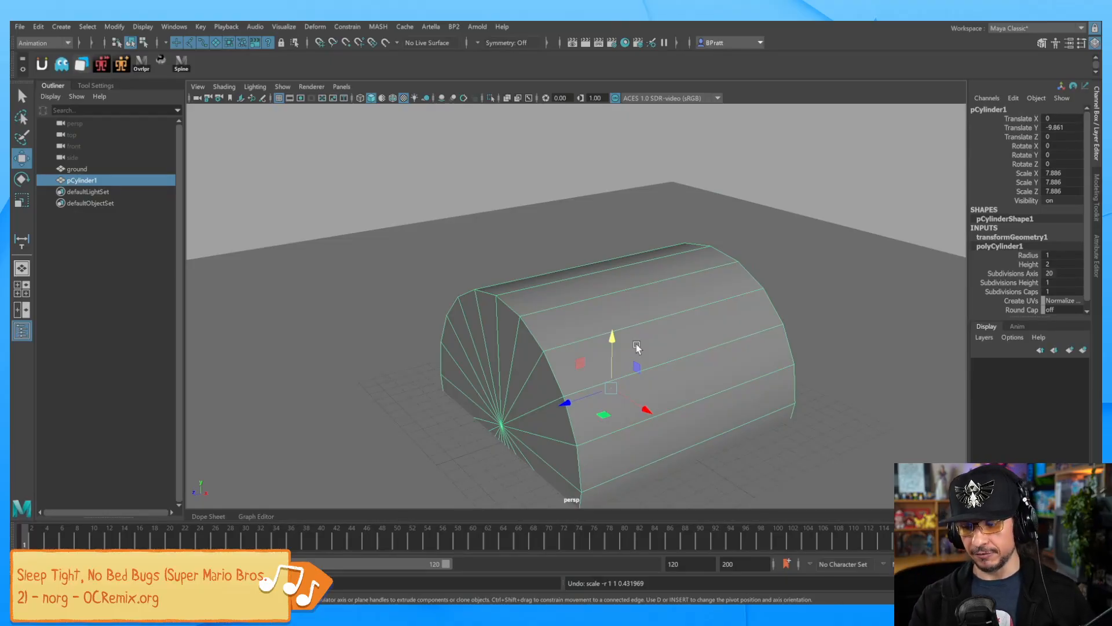
Step: Toggle point snapping on and off, and try the temporary point, curve and grid snapping modes
{"action": "right_click", "coordinate": [504, 290]}
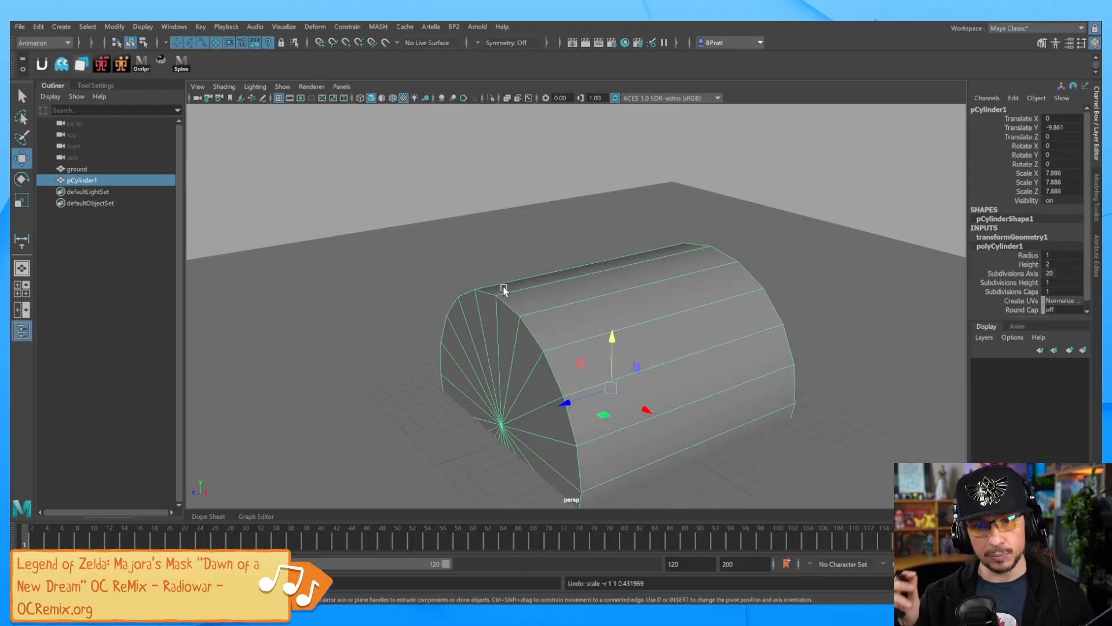
{"action": "left_click", "coordinate": [346, 43]}
{"action": "left_click", "coordinate": [346, 43]}
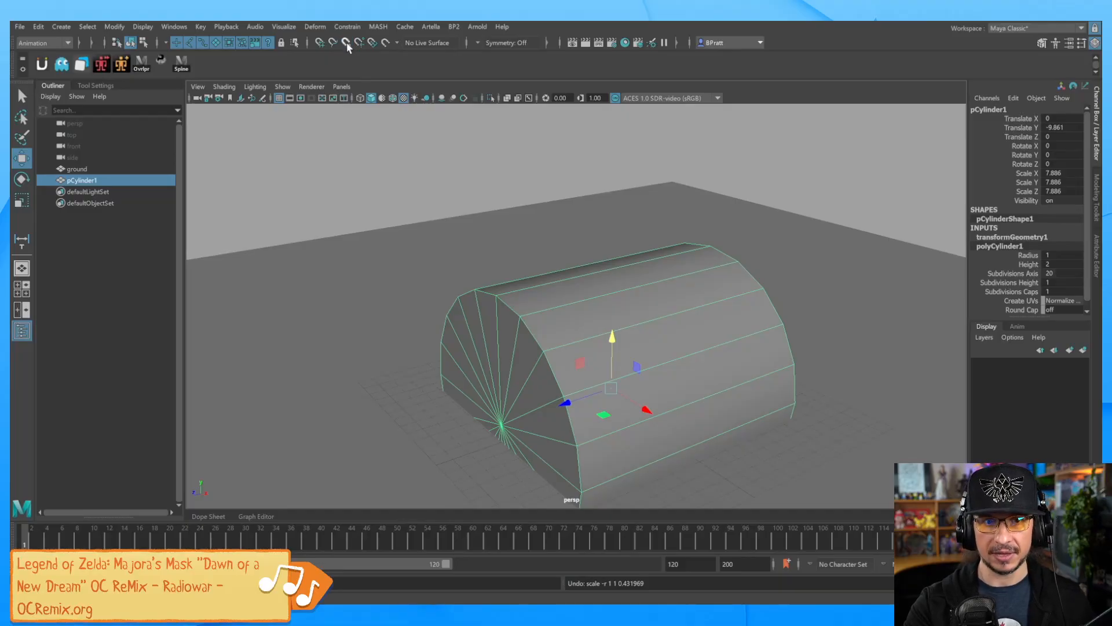
{"action": "left_click", "coordinate": [346, 43]}
{"action": "key", "text": "v"}
{"action": "key", "text": "v"}
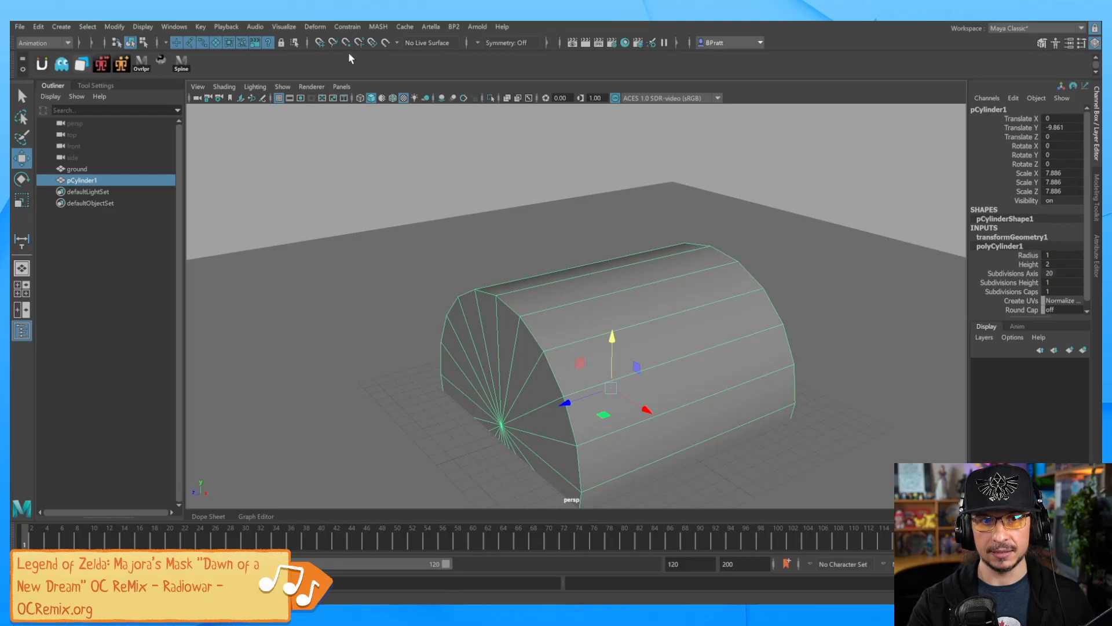
{"action": "key", "text": "c"}
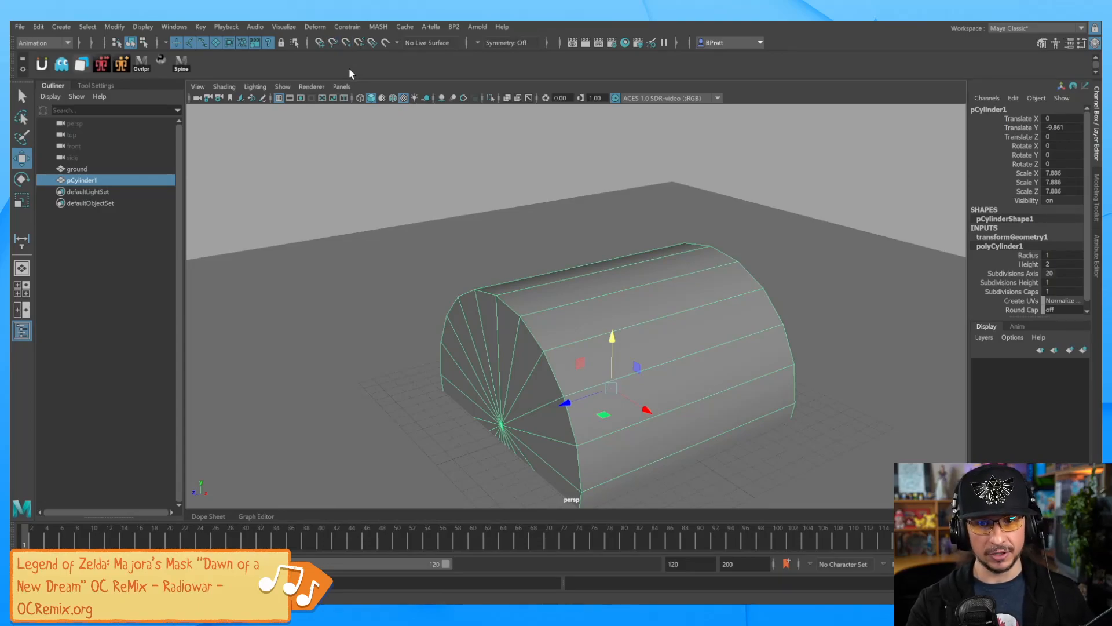
{"action": "key", "text": "x"}
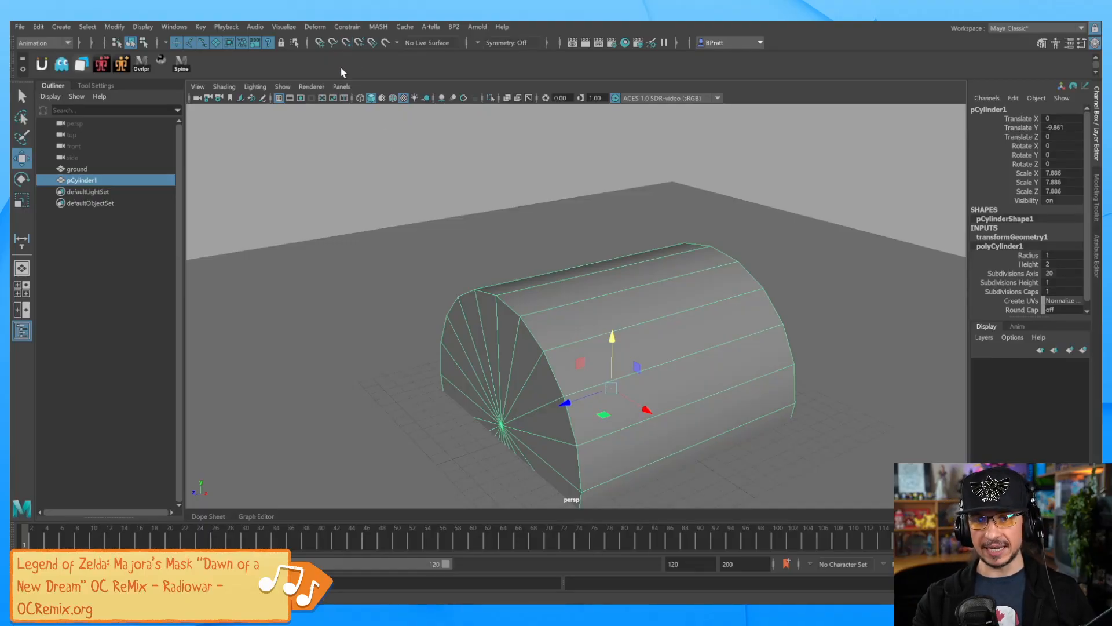
Step: Try raising the scaled cylinder, and undo that move together with the remaining uniform scaling
{"action": "left_click_drag", "start_coordinate": [612, 341], "coordinate": [631, 226]}
{"action": "key", "text": "ctrl+z"}
{"action": "key", "text": "ctrl+z"}
{"action": "key", "text": "ctrl+z"}
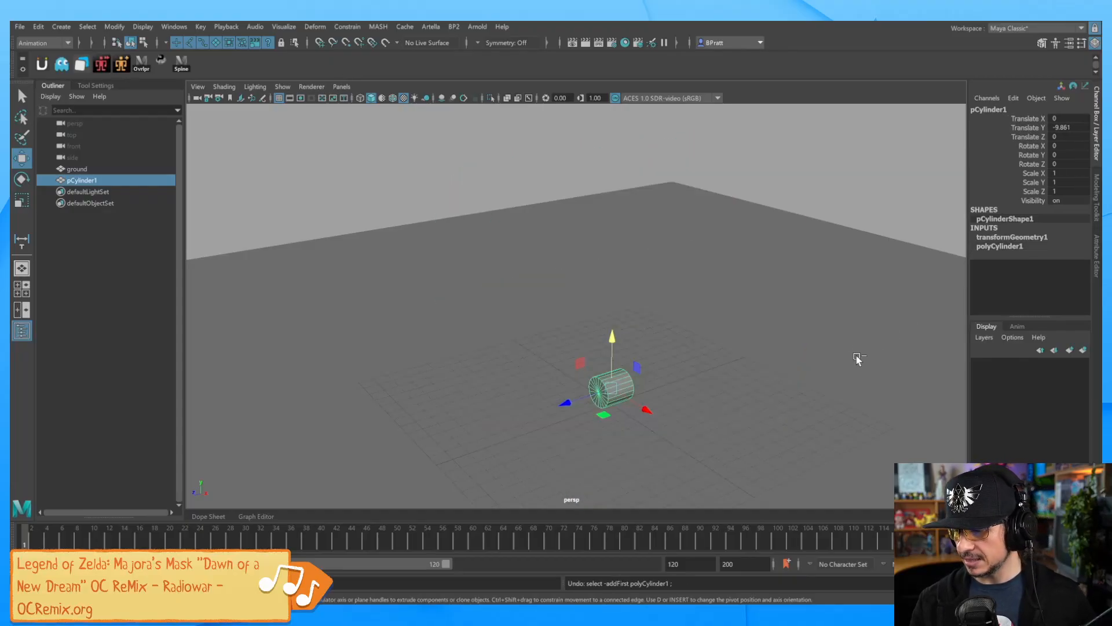
Step: Set the cylinder's polyCylinder1 radius to 12
{"action": "left_click", "coordinate": [999, 246]}
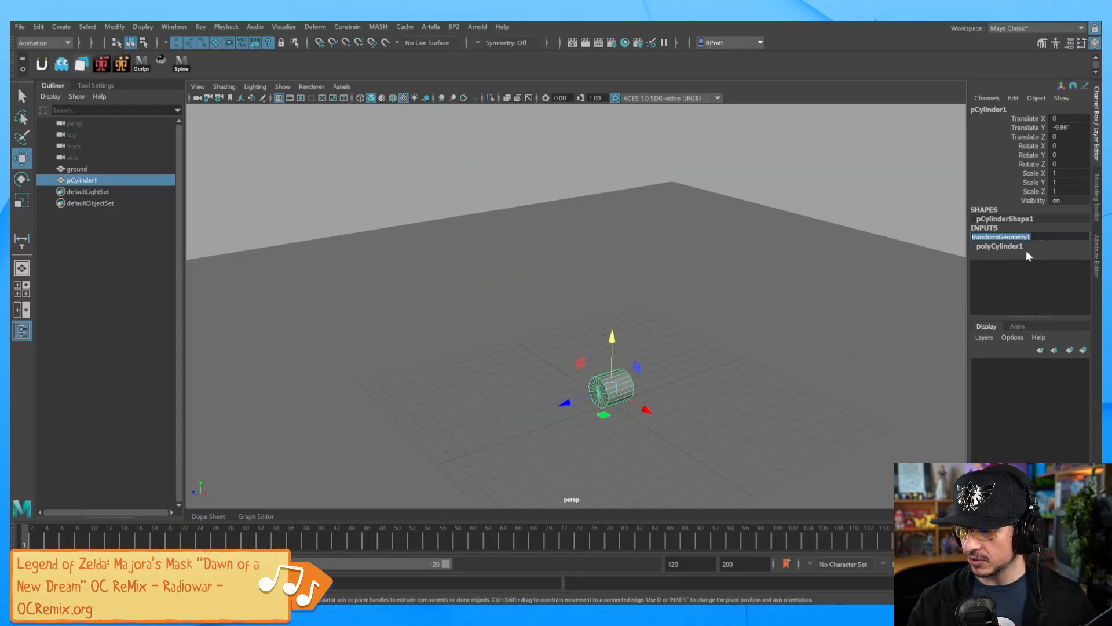
{"action": "left_click", "coordinate": [1066, 254]}
{"action": "type", "text": "12"}
{"action": "key", "text": "Return"}
Step: Raise the cylinder to a Translate Y of about 1 so it stands on the ground, and freeze its transformations
{"action": "left_click_drag", "start_coordinate": [603, 340], "coordinate": [625, 165]}
{"action": "middle_click_drag", "start_coordinate": [832, 289], "coordinate": [765, 353], "text": "alt"}
{"action": "right_click_drag", "start_coordinate": [764, 353], "coordinate": [689, 330], "text": "alt"}
{"action": "left_click_drag", "start_coordinate": [690, 330], "coordinate": [700, 374], "text": "alt"}
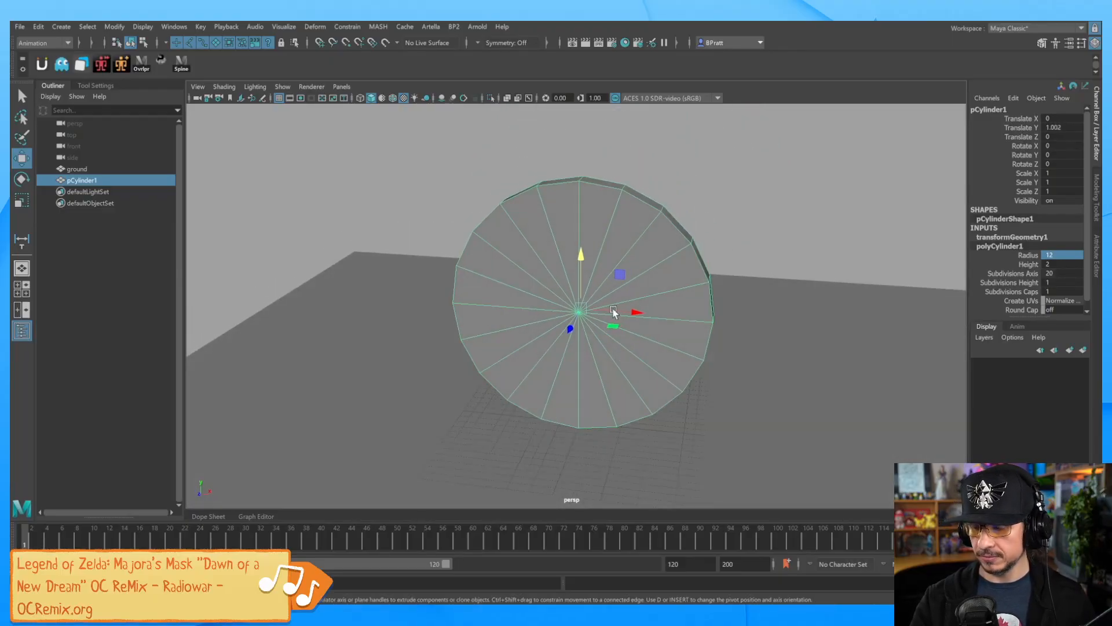
{"action": "left_click", "coordinate": [108, 27]}
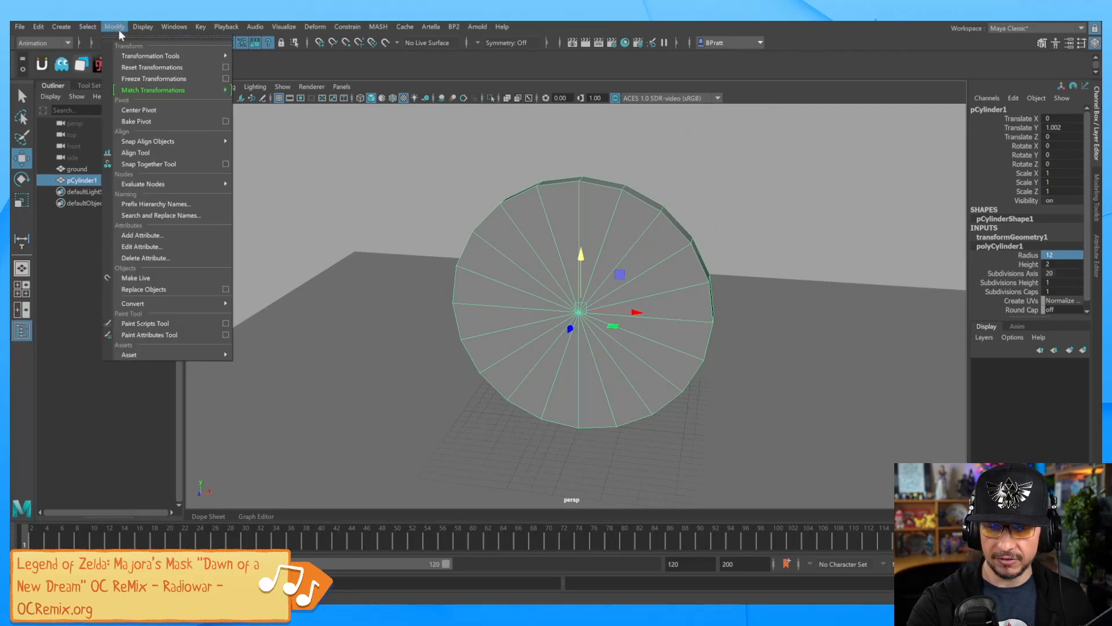
{"action": "left_click", "coordinate": [146, 76]}
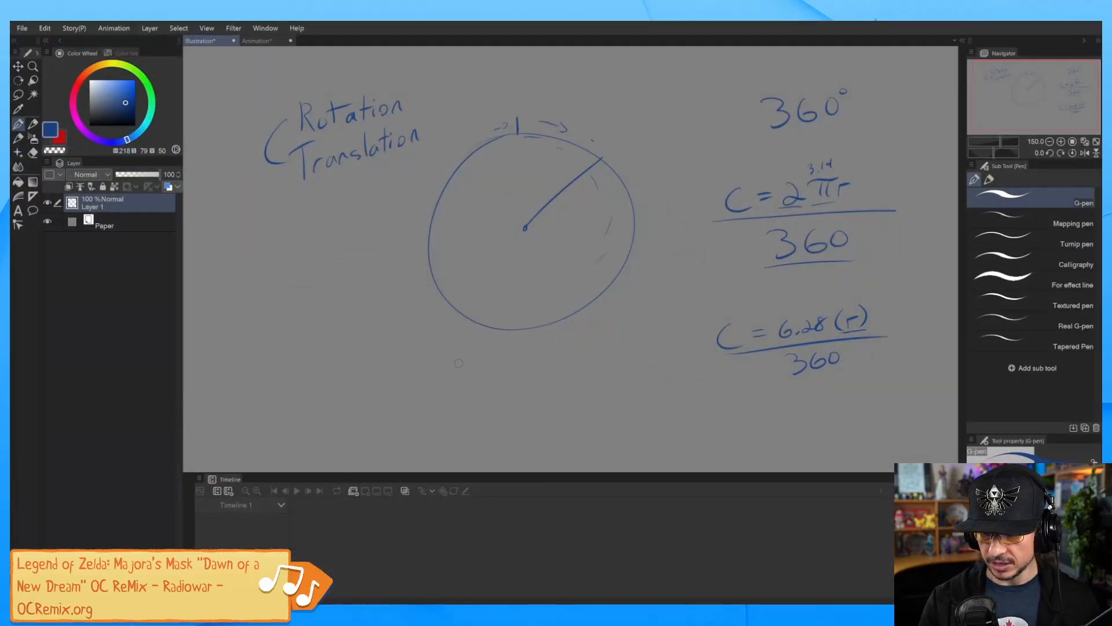
Step: In the Clip Studio Paint notes, write "C =" below the circle and replace the r in the 6.28(r) formula with 12
{"action": "mouse_move", "coordinate": [463, 358]}
{"action": "left_mouse_down"}
{"action": "mouse_move", "coordinate": [471, 374]}
{"action": "mouse_move", "coordinate": [490, 358]}
{"action": "left_mouse_up"}
{"action": "left_click_drag", "start_coordinate": [477, 370], "coordinate": [492, 366]}
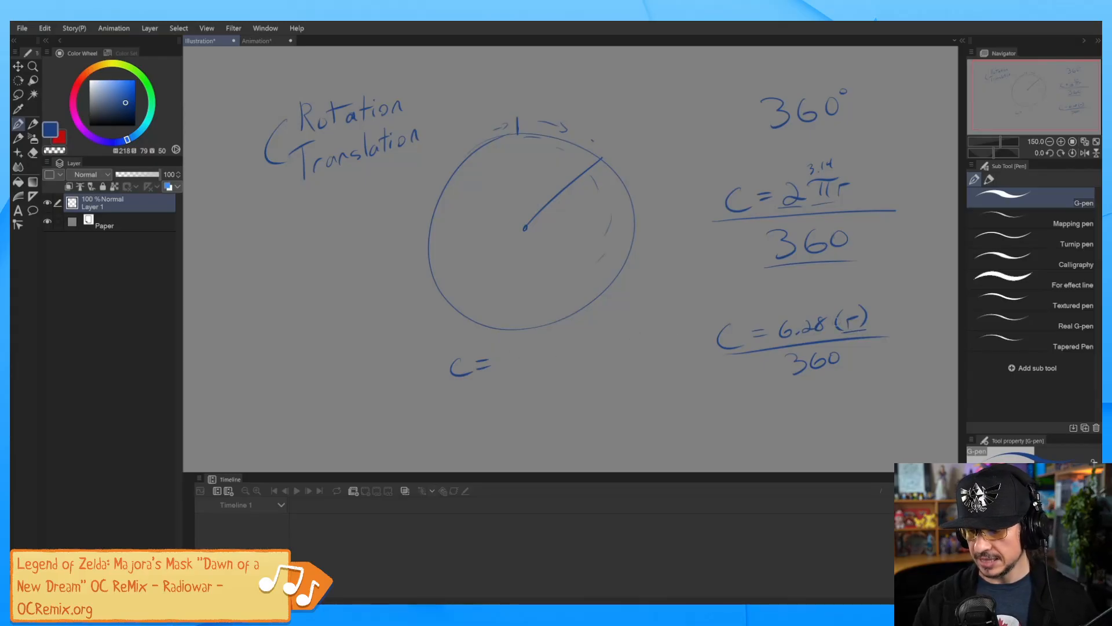
{"action": "key", "text": "e"}
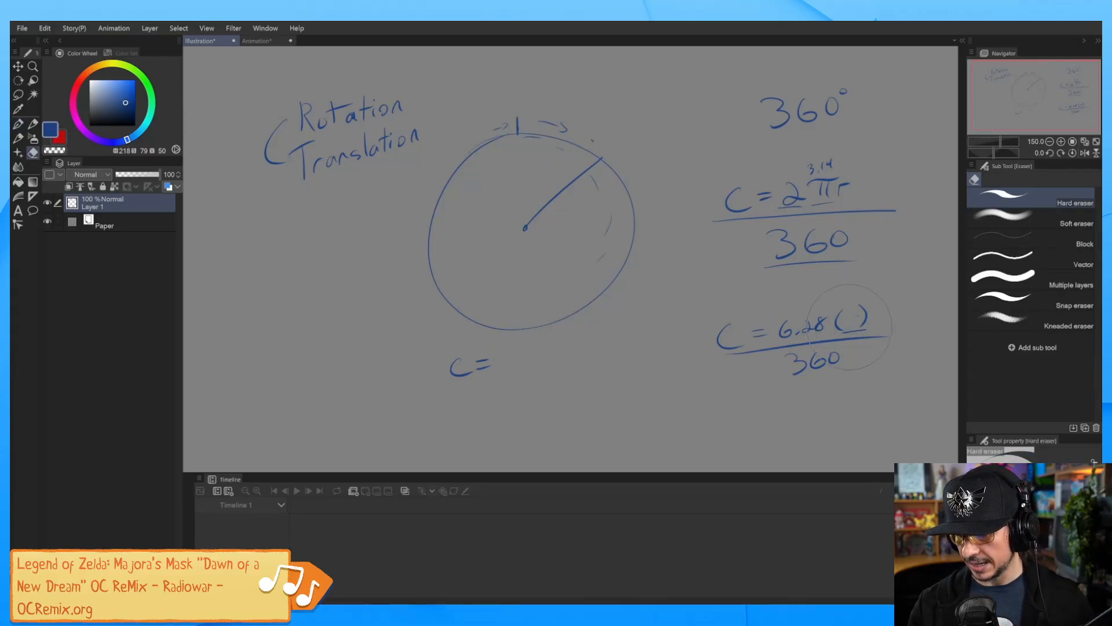
{"action": "key", "text": "b"}
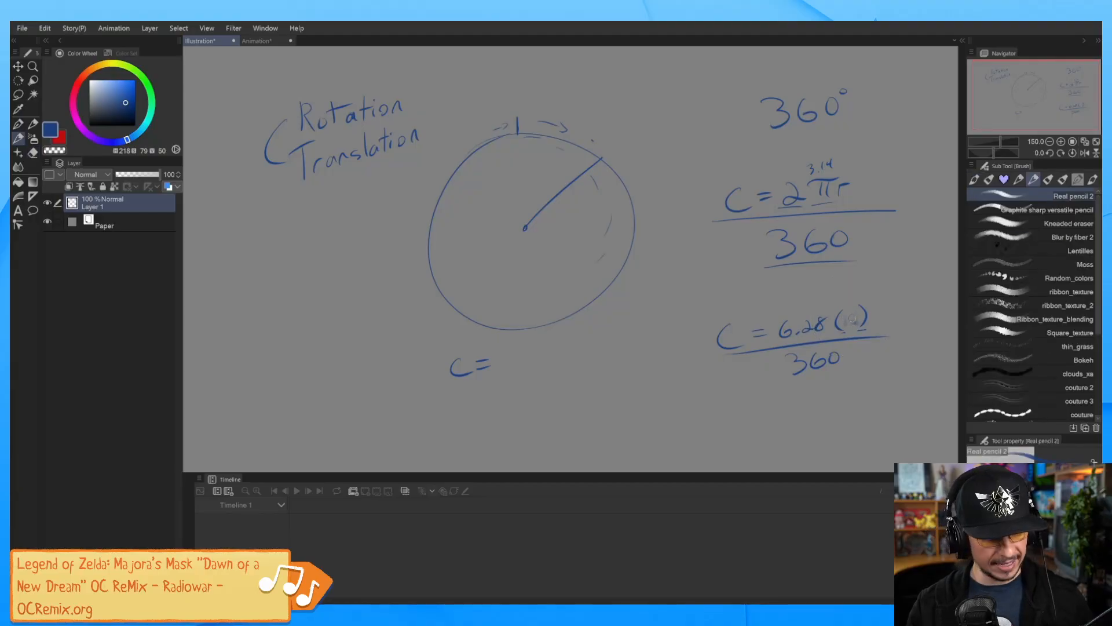
{"action": "key", "text": "p"}
{"action": "mouse_move", "coordinate": [841, 311]}
{"action": "left_mouse_down"}
{"action": "mouse_move", "coordinate": [840, 327]}
{"action": "mouse_move", "coordinate": [861, 325]}
{"action": "left_mouse_up"}
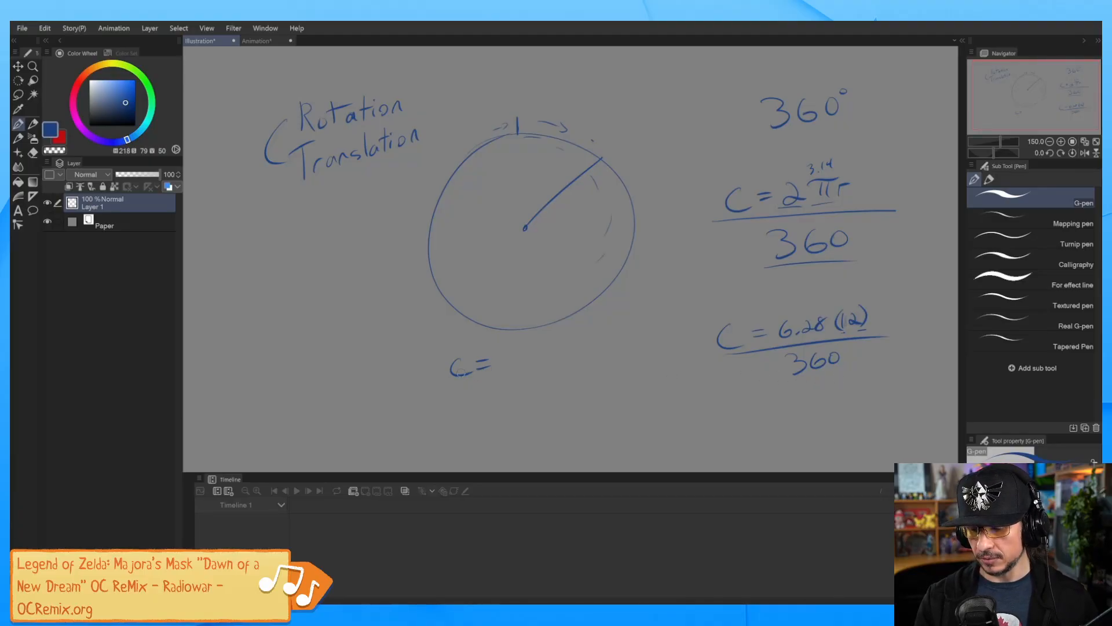
Step: Erase the C below the circle and the 6.28(12) formula's denominator, and write a fraction bar with 360 under only its C
{"action": "key", "text": "e"}
{"action": "left_click_drag", "start_coordinate": [466, 369], "coordinate": [444, 369]}
{"action": "left_click_drag", "start_coordinate": [828, 359], "coordinate": [805, 370]}
{"action": "left_click_drag", "start_coordinate": [733, 352], "coordinate": [902, 333]}
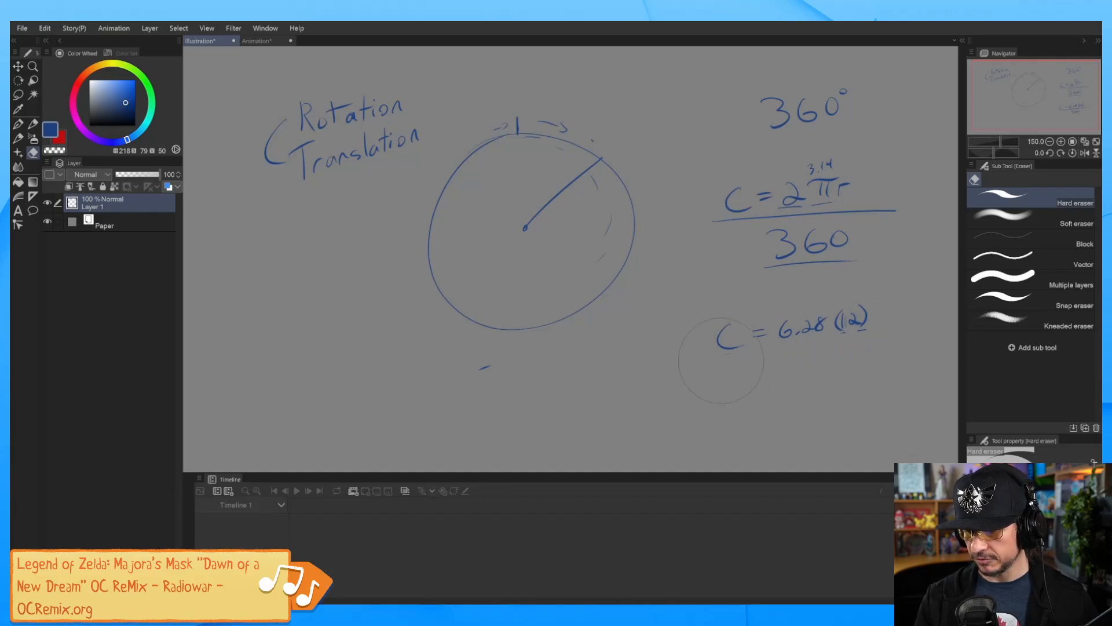
{"action": "key", "text": "b"}
{"action": "mouse_move", "coordinate": [716, 356]}
{"action": "left_mouse_down"}
{"action": "mouse_move", "coordinate": [757, 351]}
{"action": "mouse_move", "coordinate": [719, 380]}
{"action": "mouse_move", "coordinate": [731, 376]}
{"action": "left_mouse_up"}
{"action": "key", "text": "p"}
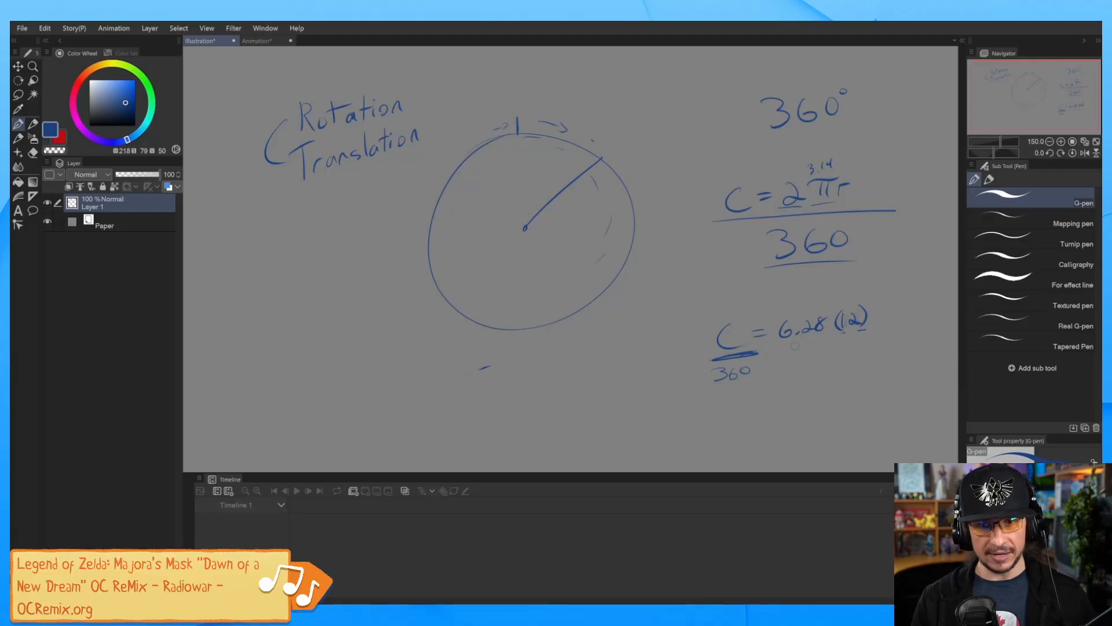
Step: Open the Windows Calculator and multiply 6.28 by 12
{"action": "key", "text": "super"}
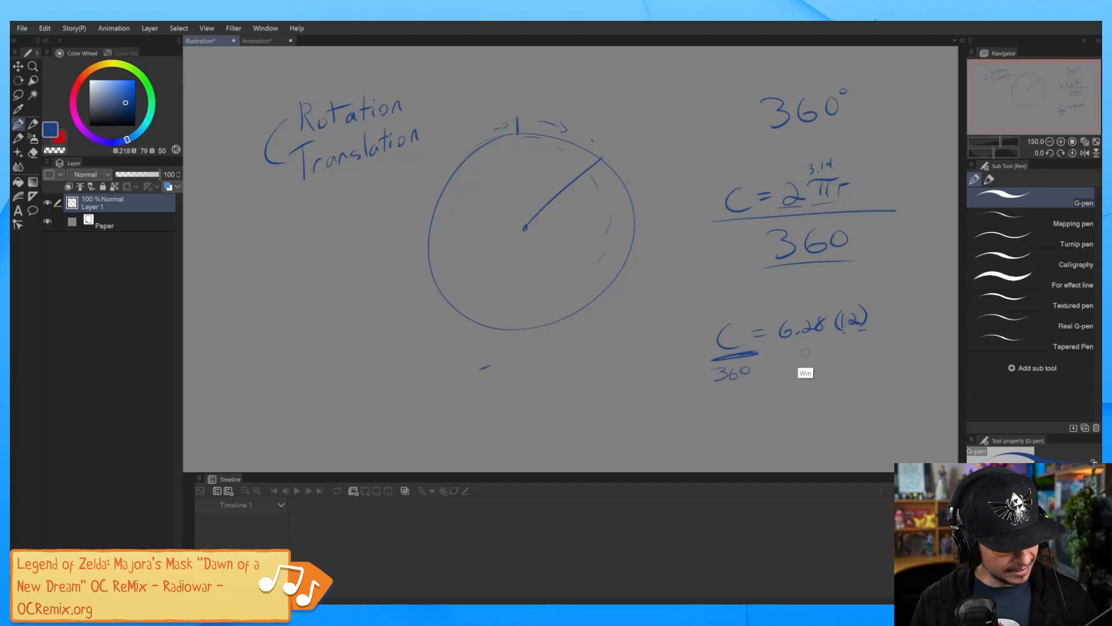
{"action": "type", "text": "cal"}
{"action": "key", "text": "Return"}
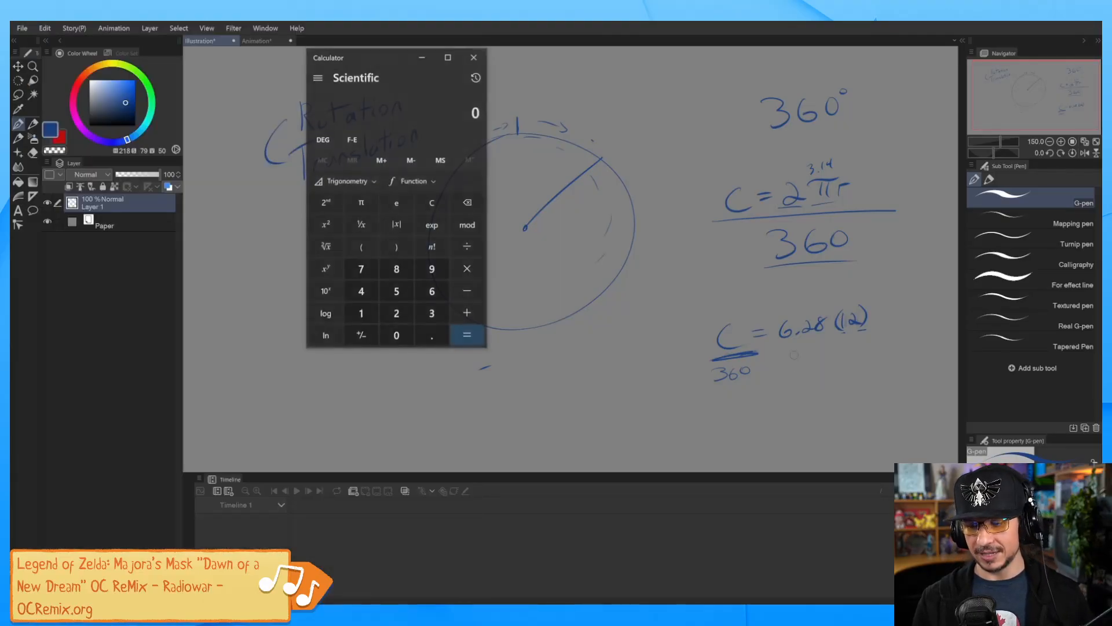
{"action": "type", "text": "60"}
{"action": "key", "text": "BackSpace"}
{"action": "type", "text": ".28"}
{"action": "type", "text": "*12"}
{"action": "key", "text": "Return"}
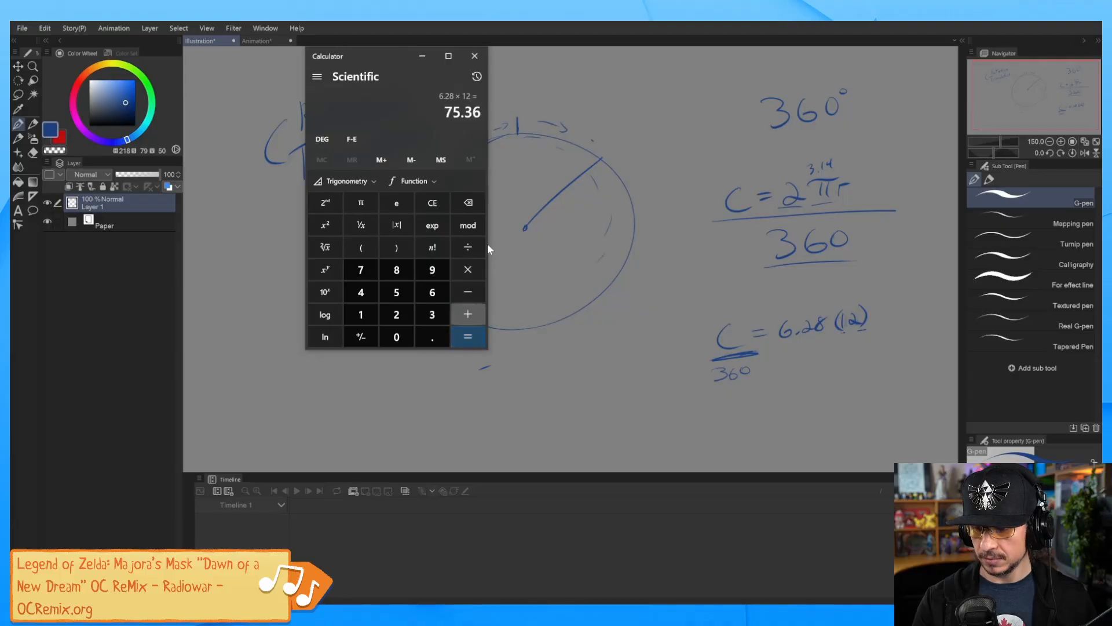
Step: Write the fraction 75.36 over 360 below the circle in the notes, with a 3 beside it
{"action": "left_click", "coordinate": [545, 358]}
{"action": "mouse_move", "coordinate": [542, 357]}
{"action": "left_mouse_down"}
{"action": "mouse_move", "coordinate": [551, 373]}
{"action": "mouse_move", "coordinate": [600, 359]}
{"action": "left_mouse_up"}
{"action": "left_click", "coordinate": [581, 366]}
{"action": "mouse_move", "coordinate": [532, 383]}
{"action": "left_mouse_down"}
{"action": "mouse_move", "coordinate": [620, 364]}
{"action": "mouse_move", "coordinate": [568, 401]}
{"action": "mouse_move", "coordinate": [599, 384]}
{"action": "left_mouse_up"}
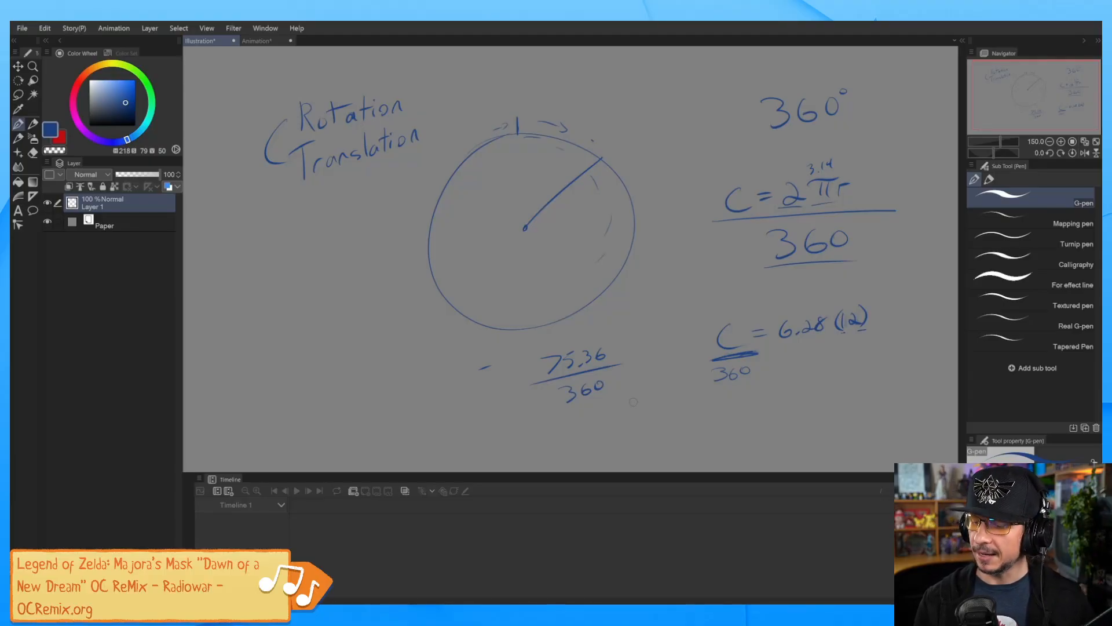
{"action": "left_click_drag", "start_coordinate": [356, 356], "coordinate": [376, 375]}
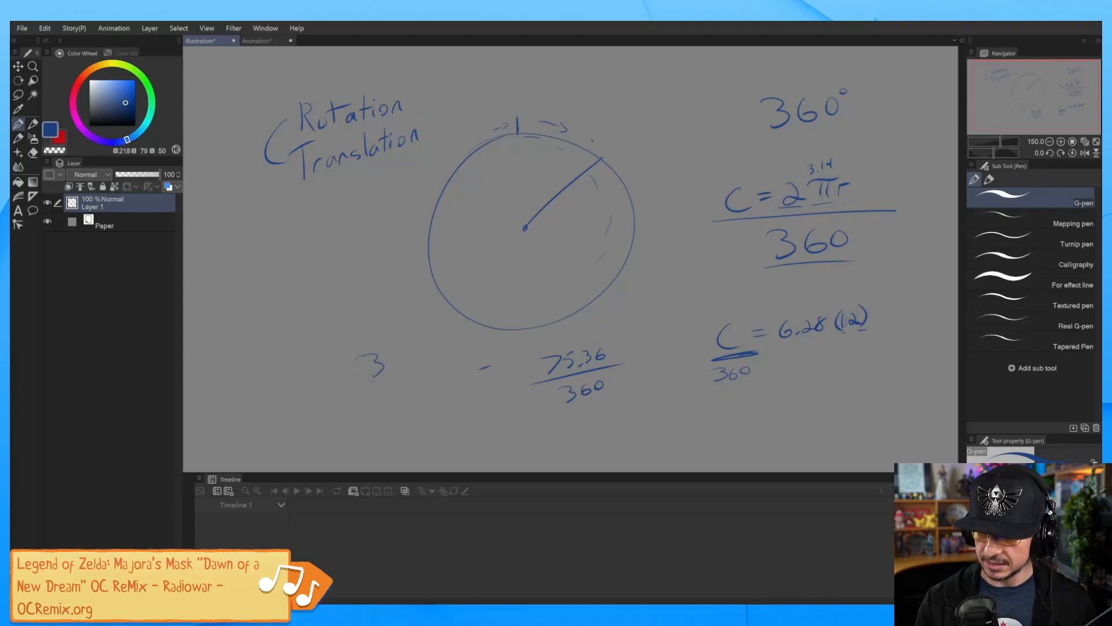
Step: Erase the 360 denominator and rewrite the fraction below the circle as 360 over 75.36
{"action": "key", "text": "e"}
{"action": "mouse_move", "coordinate": [594, 389]}
{"action": "left_mouse_down"}
{"action": "mouse_move", "coordinate": [548, 384]}
{"action": "mouse_move", "coordinate": [598, 338]}
{"action": "mouse_move", "coordinate": [621, 335]}
{"action": "left_mouse_up"}
{"action": "key", "text": "b"}
{"action": "key", "text": "ctrl+z"}
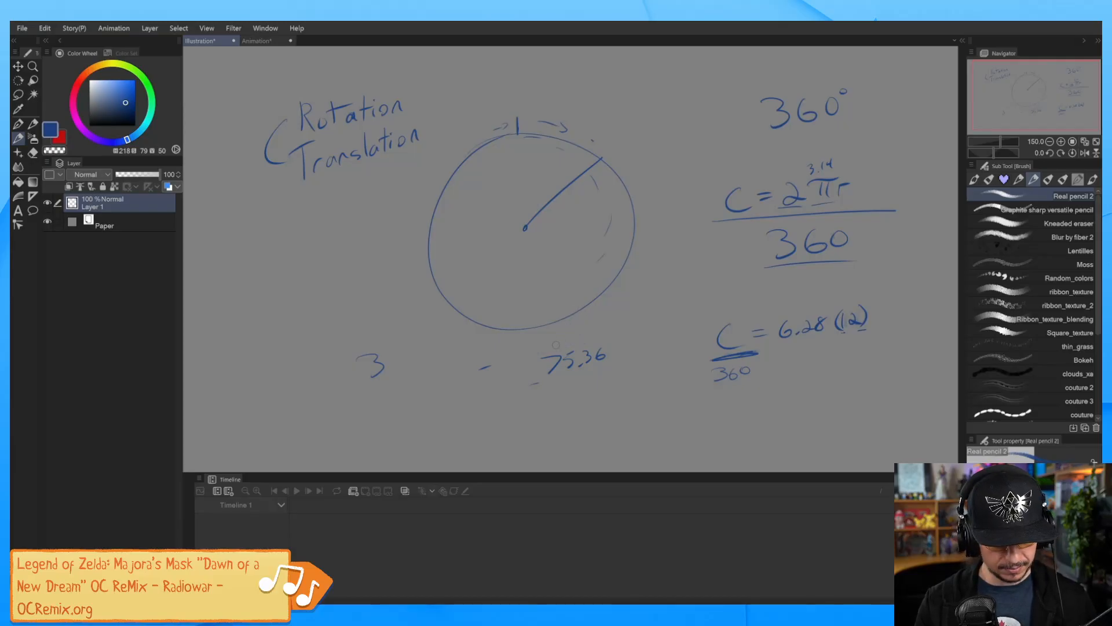
{"action": "key", "text": "p"}
{"action": "left_click_drag", "start_coordinate": [517, 353], "coordinate": [648, 334]}
{"action": "mouse_move", "coordinate": [543, 332]}
{"action": "left_mouse_down"}
{"action": "mouse_move", "coordinate": [545, 347]}
{"action": "mouse_move", "coordinate": [574, 329]}
{"action": "left_mouse_up"}
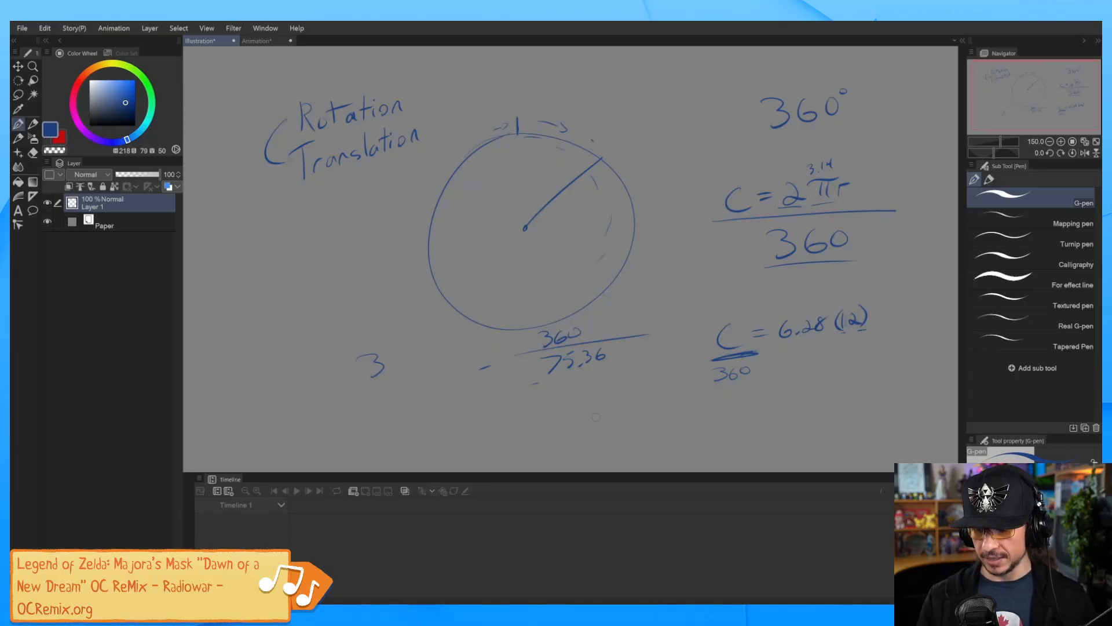
Step: Erase the stray marks around the 360 over 75.36 fraction and trim the end of its bar
{"action": "key", "text": "e"}
{"action": "left_click_drag", "start_coordinate": [535, 388], "coordinate": [495, 358]}
{"action": "key", "text": "p"}
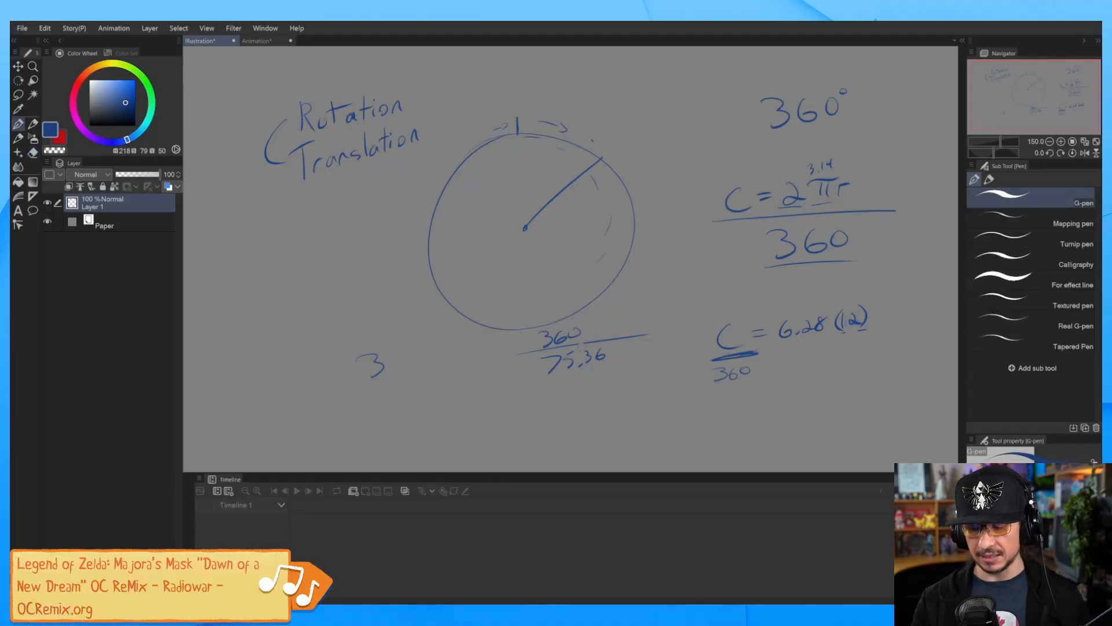
{"action": "mouse_move", "coordinate": [634, 321]}
{"action": "left_mouse_down"}
{"action": "mouse_move", "coordinate": [628, 355]}
{"action": "mouse_move", "coordinate": [646, 326]}
{"action": "left_mouse_up"}
{"action": "key", "text": "e"}
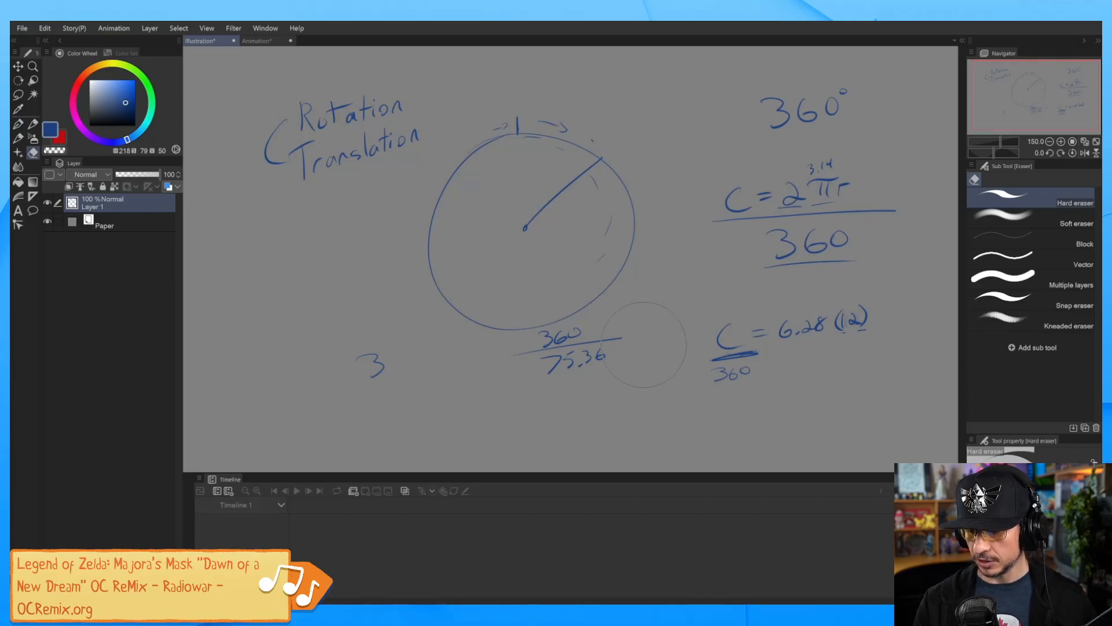
{"action": "key", "text": "b"}
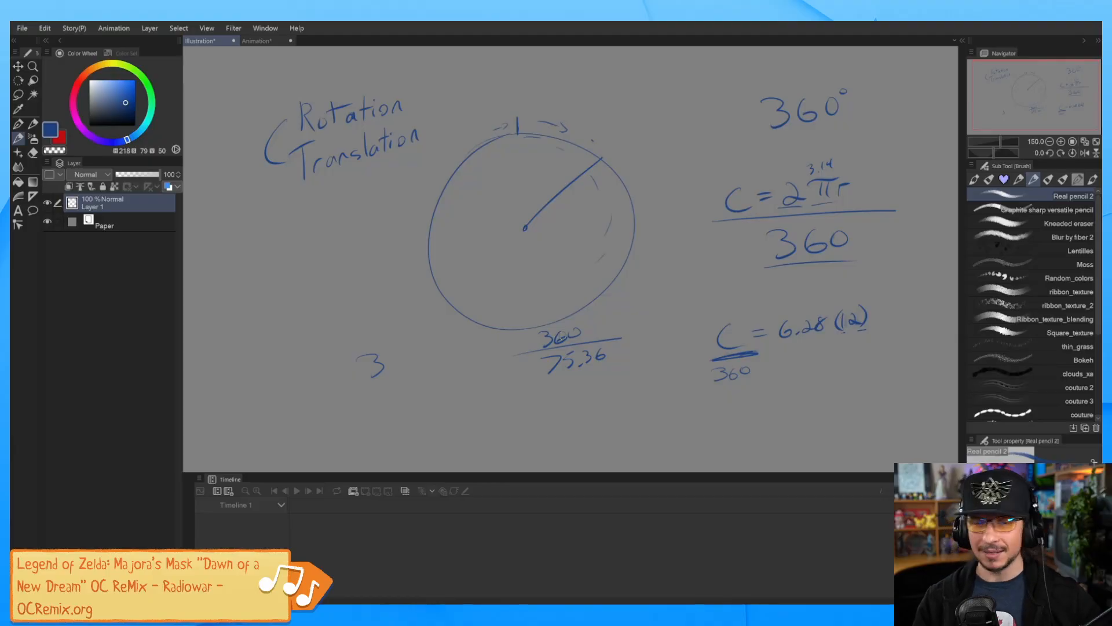
Step: Erase the 360 denominators from both circumference formulas and switch back to the pen
{"action": "key", "text": "e"}
{"action": "mouse_move", "coordinate": [717, 380]}
{"action": "left_mouse_down"}
{"action": "mouse_move", "coordinate": [731, 379]}
{"action": "mouse_move", "coordinate": [733, 355]}
{"action": "left_mouse_up"}
{"action": "mouse_move", "coordinate": [804, 259]}
{"action": "left_mouse_down"}
{"action": "mouse_move", "coordinate": [826, 240]}
{"action": "mouse_move", "coordinate": [785, 257]}
{"action": "left_mouse_up"}
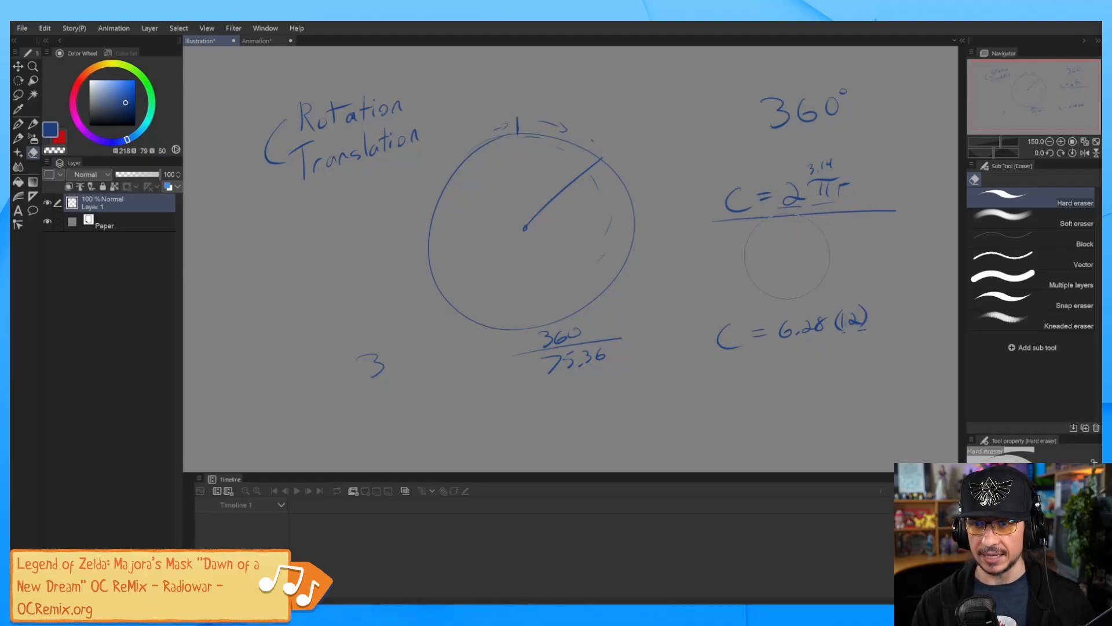
{"action": "key", "text": "p"}
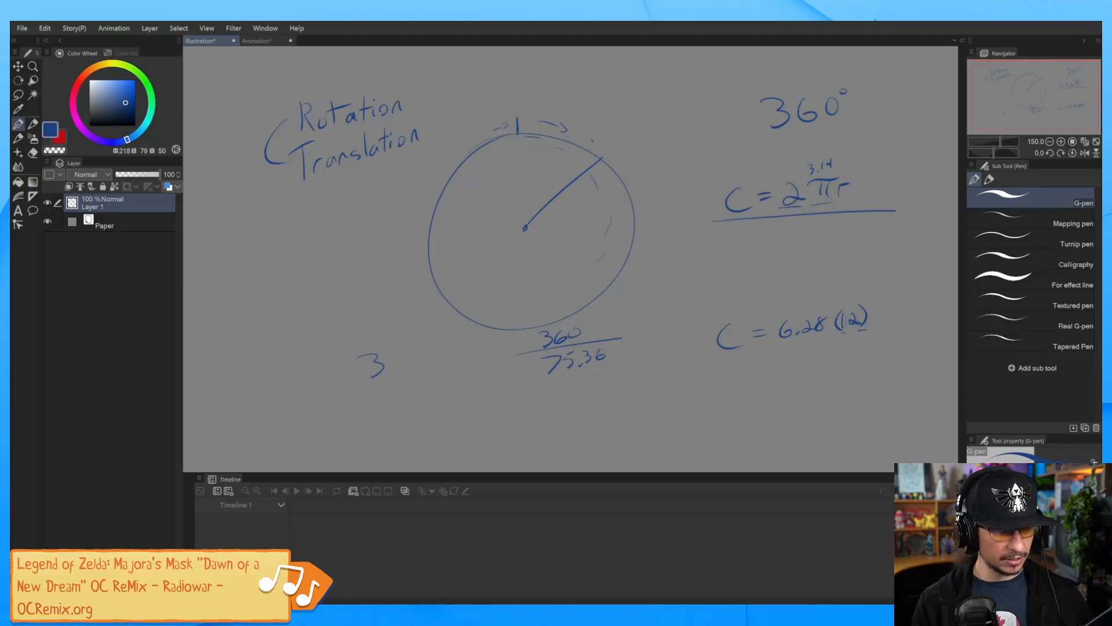
Step: Bring a calculator window back up, clear it and divide 360 by 75.36
{"action": "key", "text": "super"}
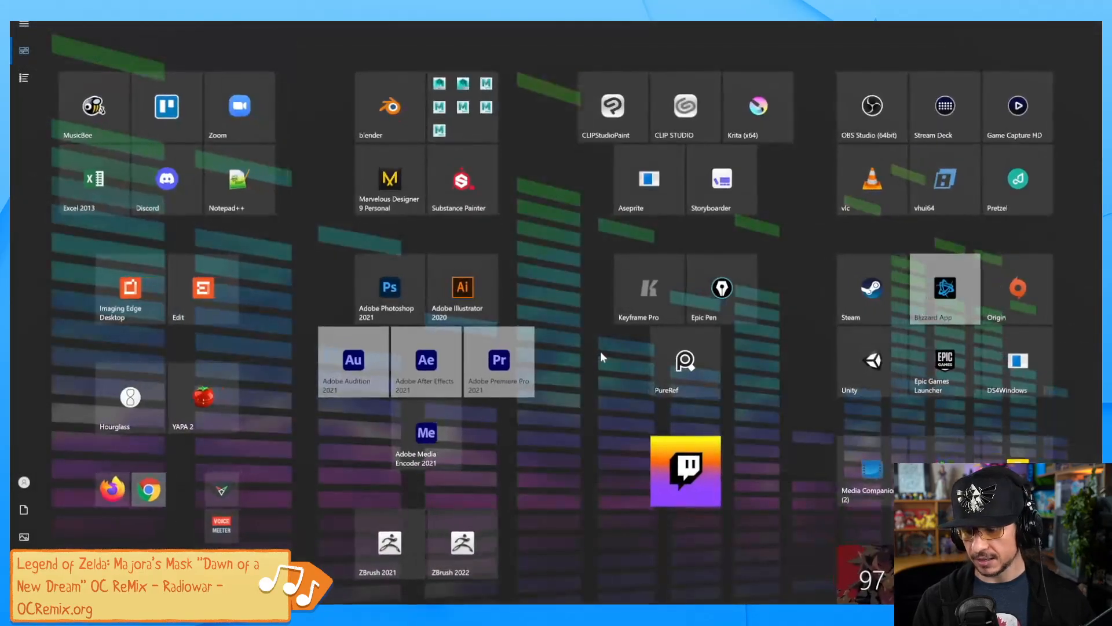
{"action": "key", "text": "super"}
{"action": "mouse_move", "coordinate": [147, 614]}
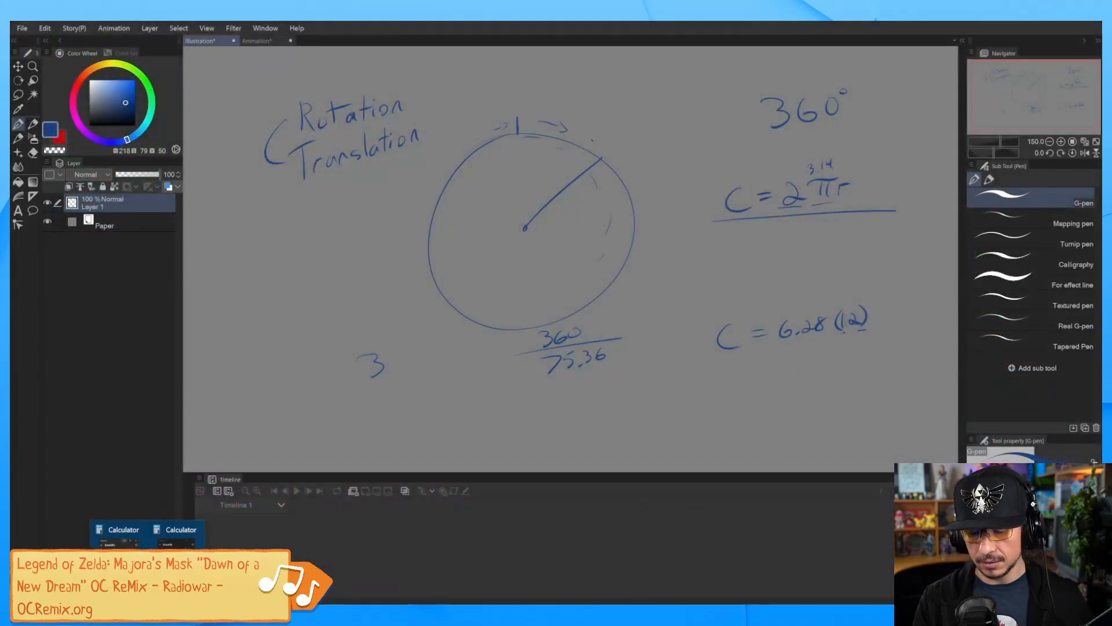
{"action": "left_click", "coordinate": [118, 532]}
{"action": "left_click", "coordinate": [468, 197]}
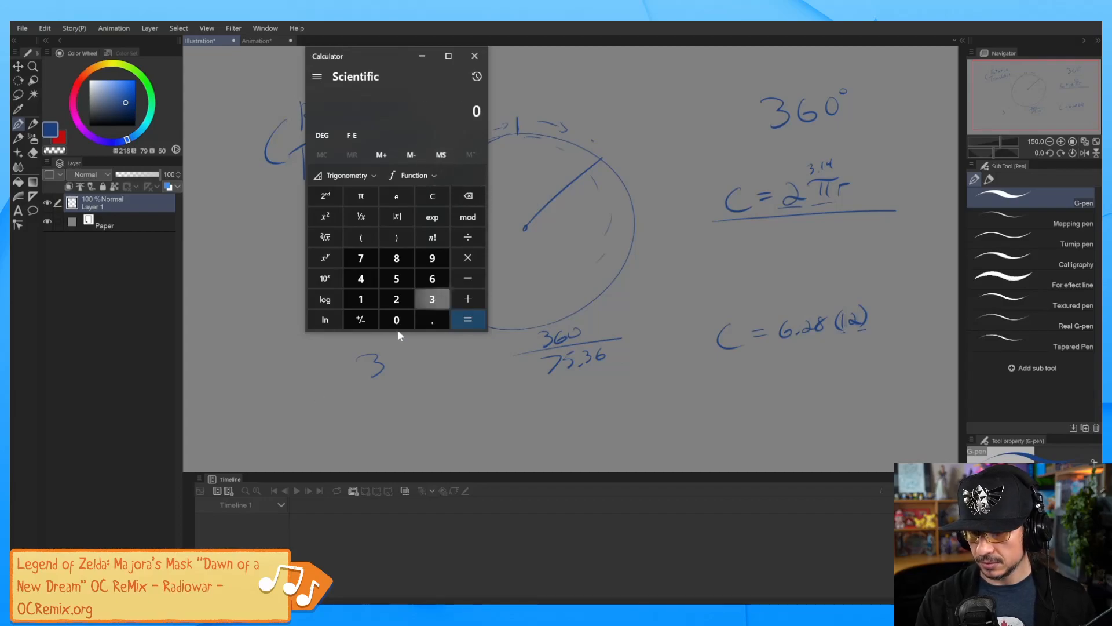
{"action": "type", "text": "360"}
{"action": "key", "text": "slash"}
{"action": "type", "text": "75.36"}
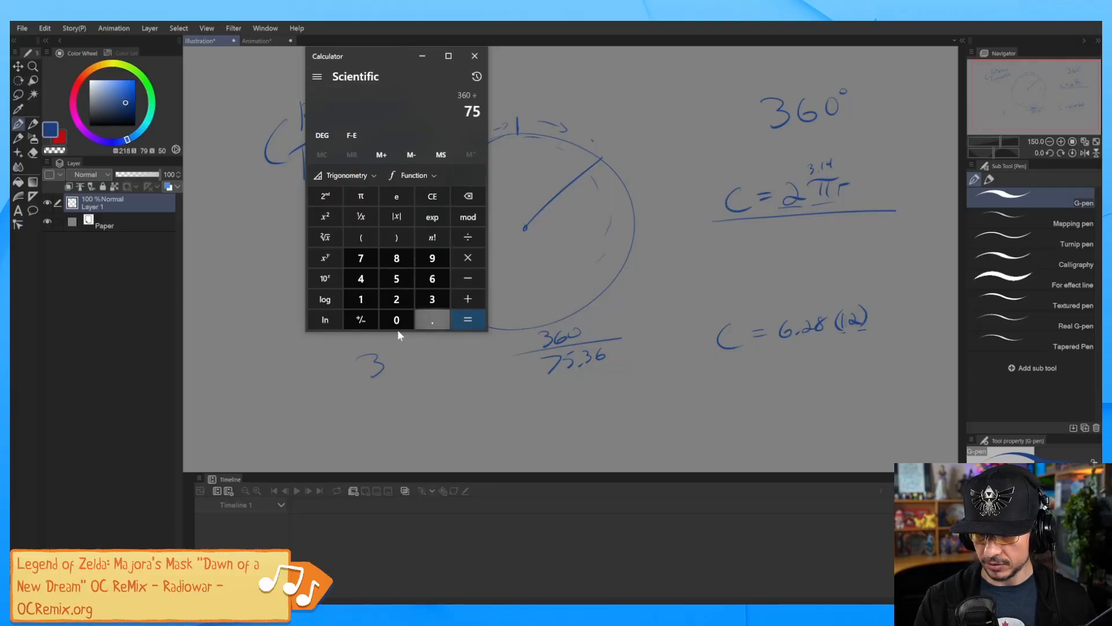
{"action": "key", "text": "Return"}
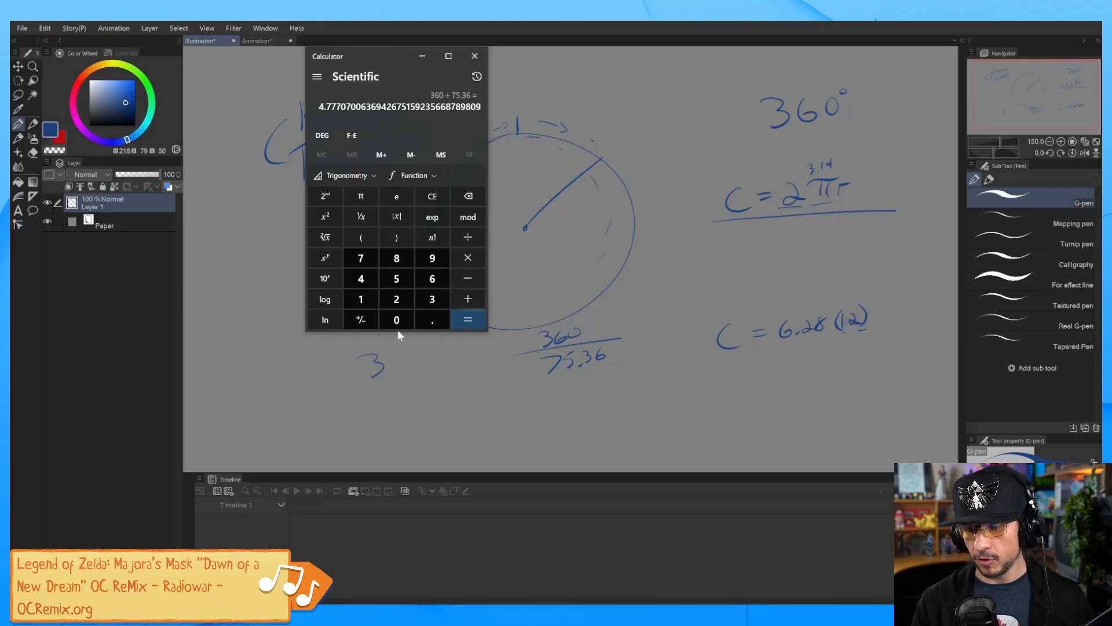
Step: Write 4.78 with a double underline in the notes, and write the relation T × 4.78 = R beside it
{"action": "left_click", "coordinate": [630, 405]}
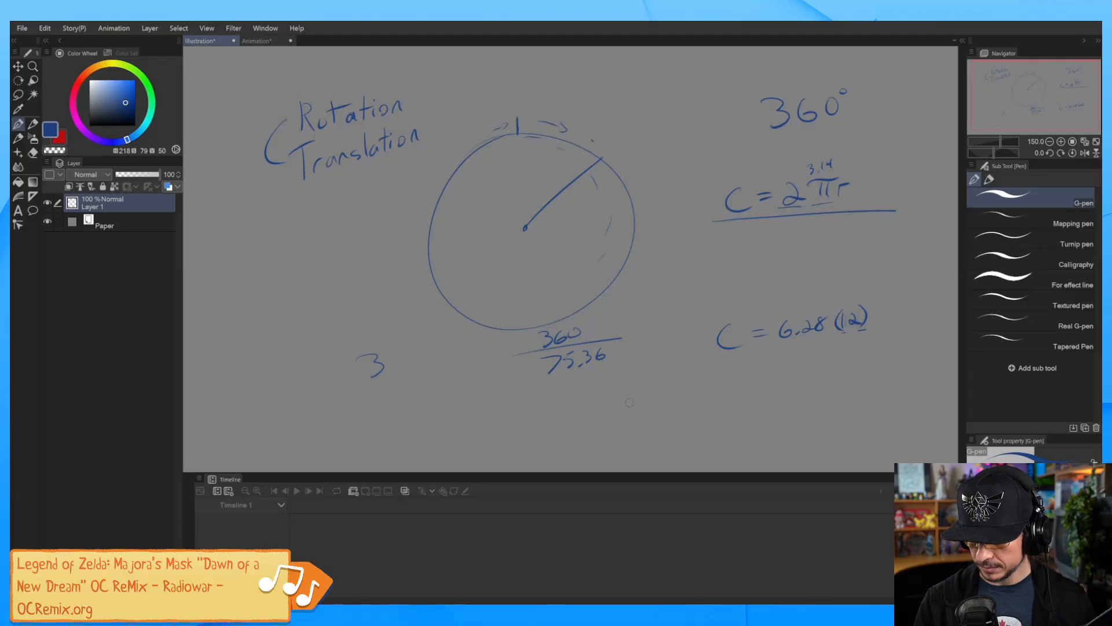
{"action": "left_click_drag", "start_coordinate": [676, 398], "coordinate": [676, 400]}
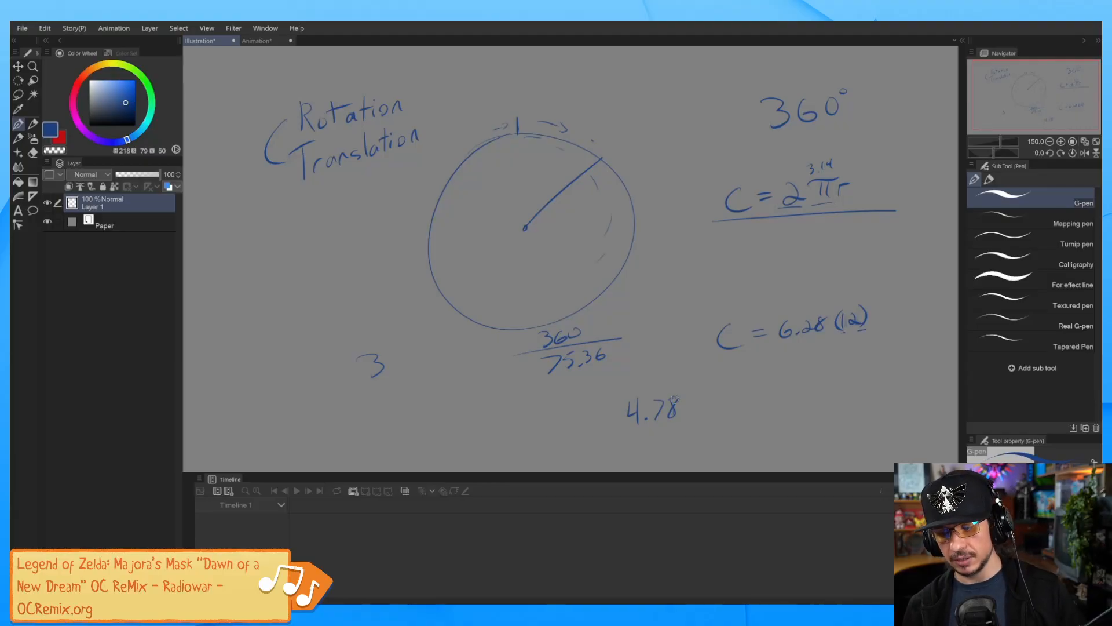
{"action": "left_click_drag", "start_coordinate": [612, 429], "coordinate": [712, 423]}
{"action": "left_click_drag", "start_coordinate": [620, 440], "coordinate": [717, 430]}
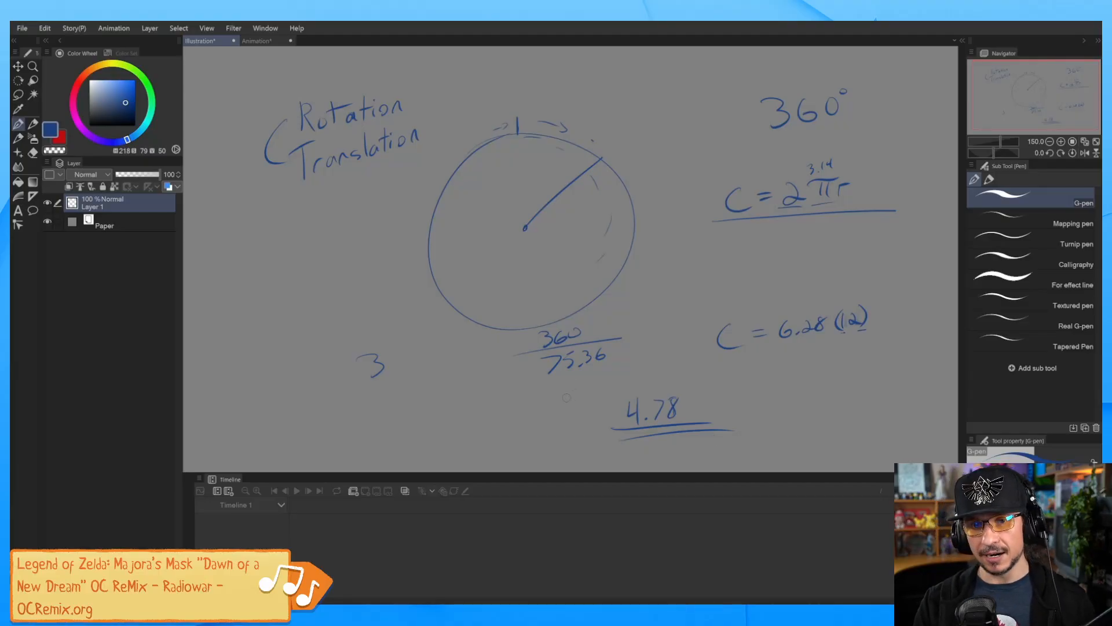
{"action": "left_click_drag", "start_coordinate": [380, 407], "coordinate": [411, 405]}
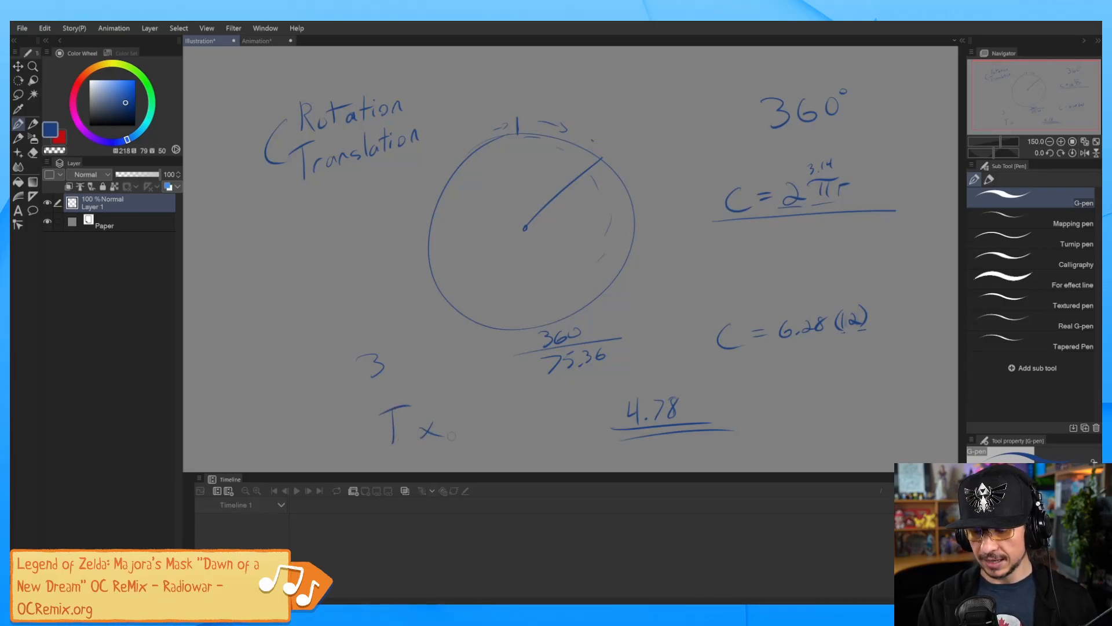
{"action": "left_click_drag", "start_coordinate": [451, 414], "coordinate": [452, 415]}
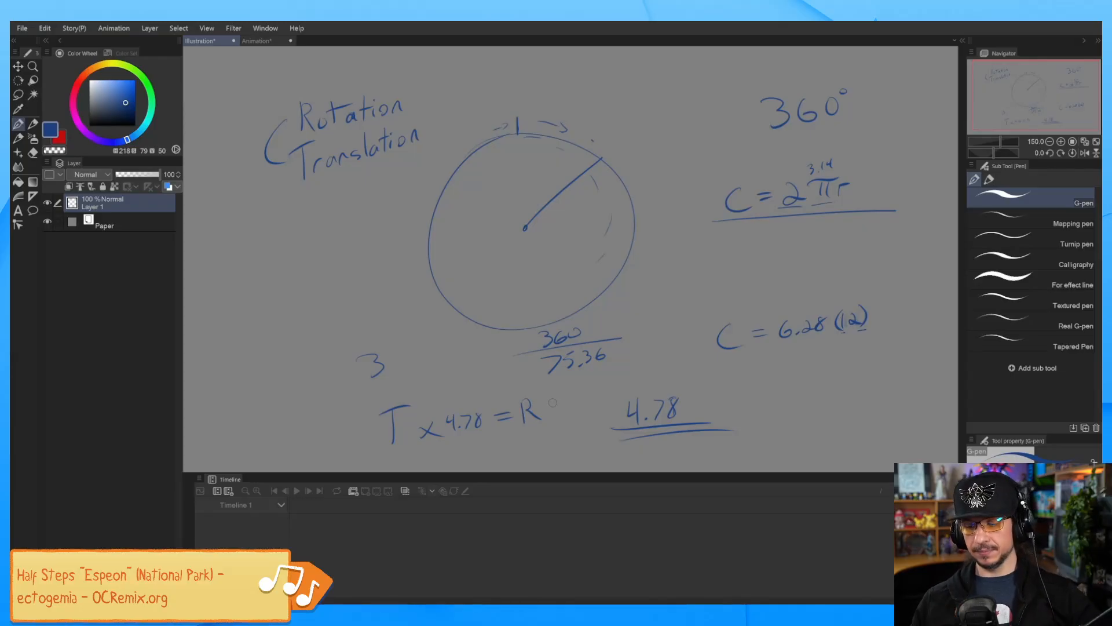
Step: Return to Maya and close both calculator windows
{"action": "left_click", "coordinate": [1078, 18]}
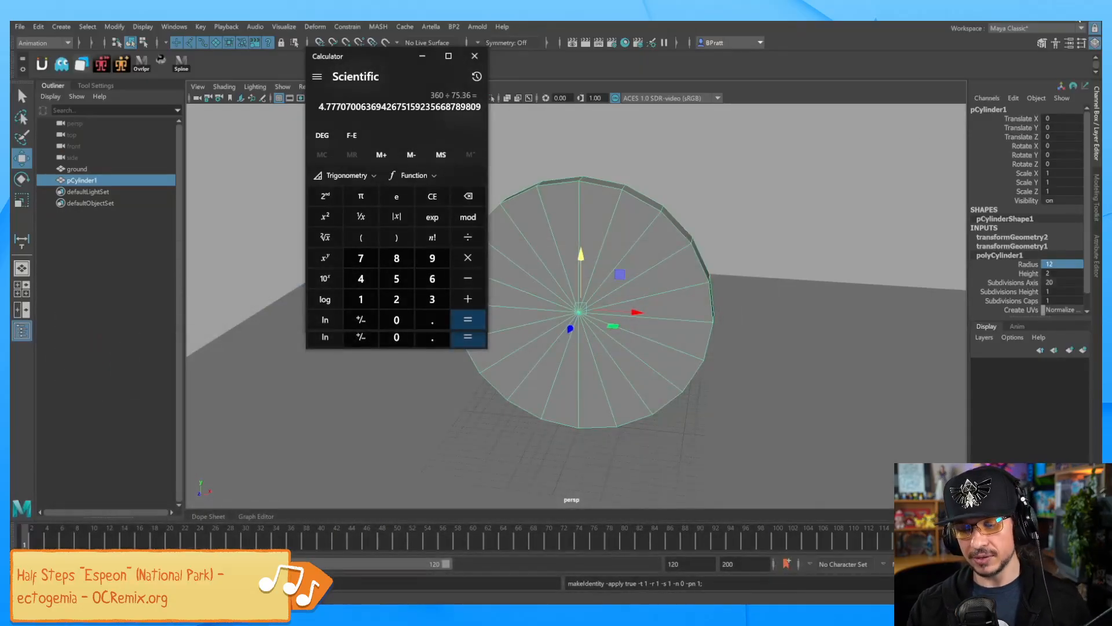
{"action": "left_click", "coordinate": [476, 53]}
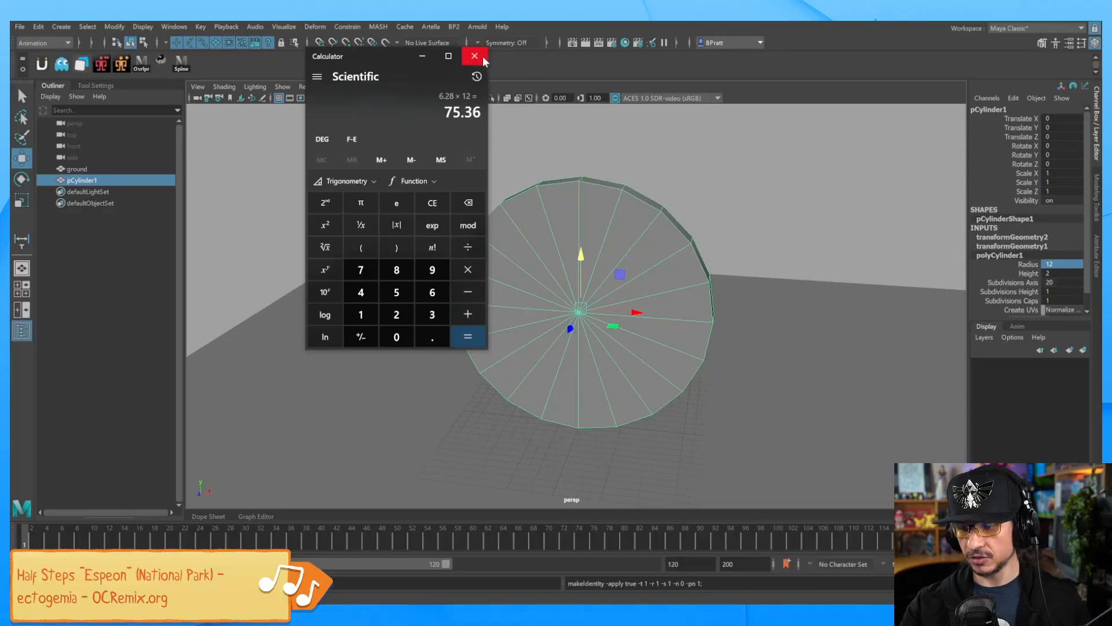
{"action": "left_click", "coordinate": [475, 56]}
Step: Move the cylinder about 10 units in the negative X direction and check its Translate X value
{"action": "left_click_drag", "start_coordinate": [640, 312], "coordinate": [505, 320]}
{"action": "left_click", "coordinate": [1065, 118]}
{"action": "left_click", "coordinate": [1068, 116]}
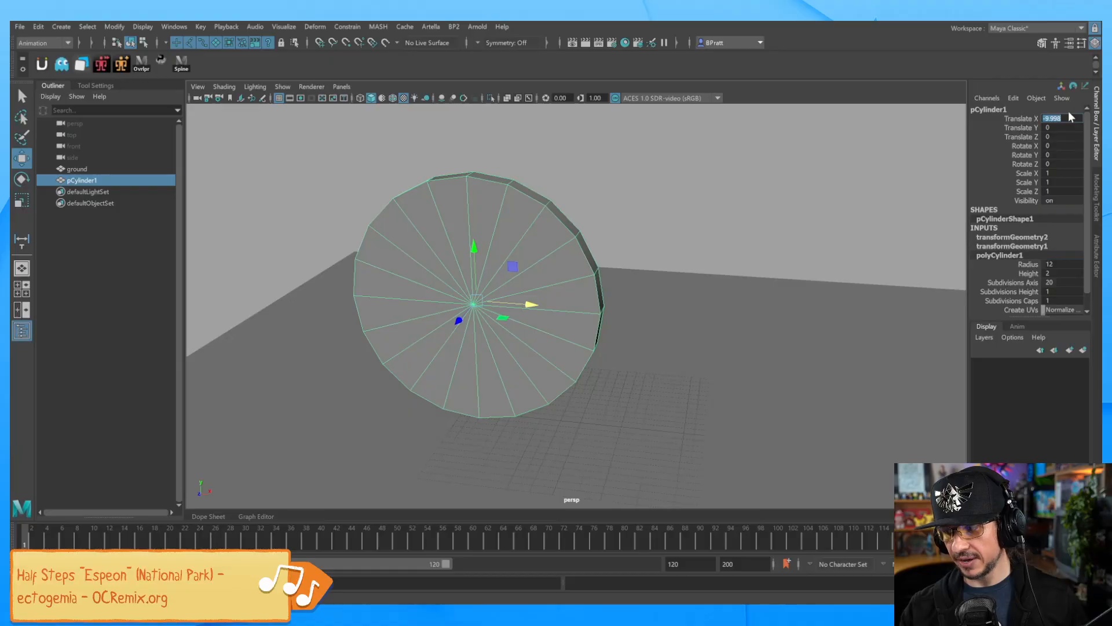
Step: Try rotating the cylinder about -34° around Z and undo the rotation
{"action": "left_click", "coordinate": [1024, 164]}
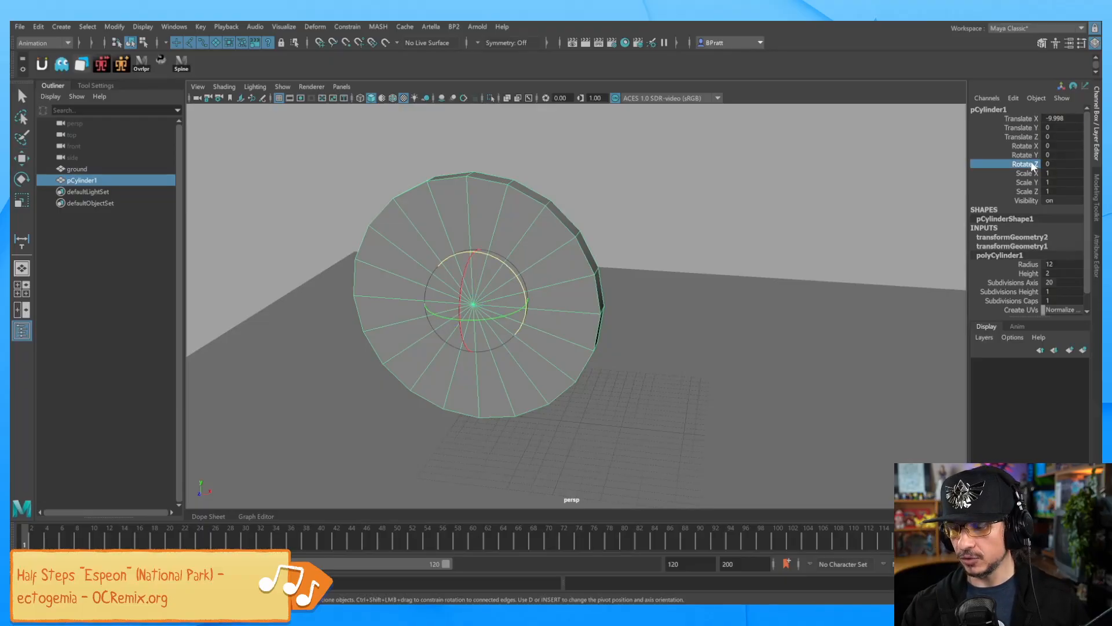
{"action": "left_click_drag", "start_coordinate": [521, 280], "coordinate": [523, 310]}
{"action": "key", "text": "ctrl+z"}
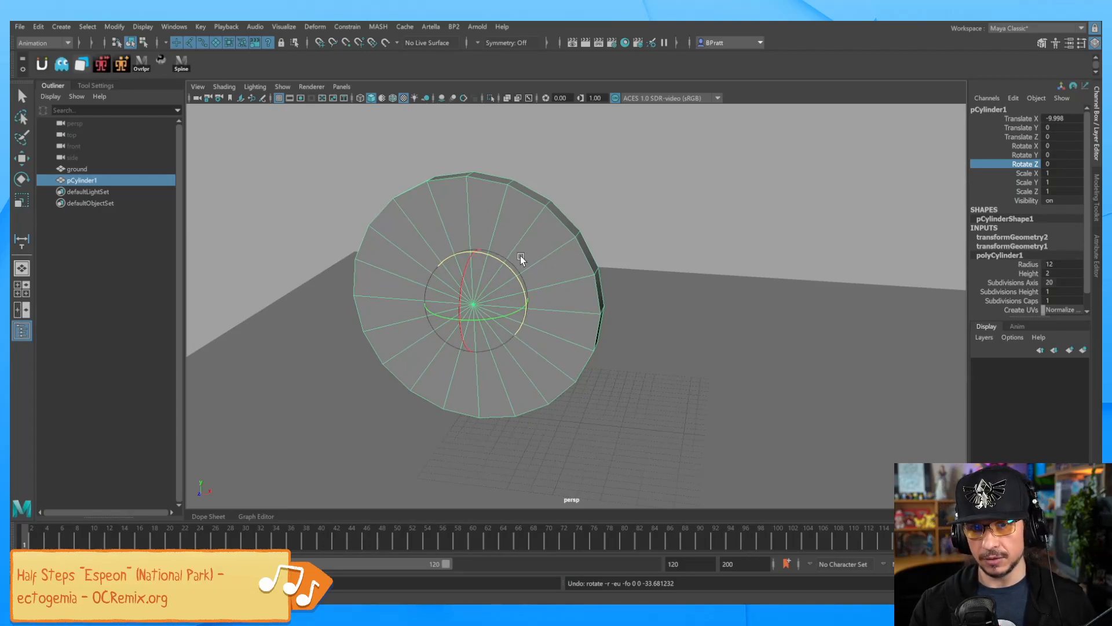
Step: Open the Node Editor and graph the input and output connections of pCylinder1
{"action": "left_click", "coordinate": [187, 29]}
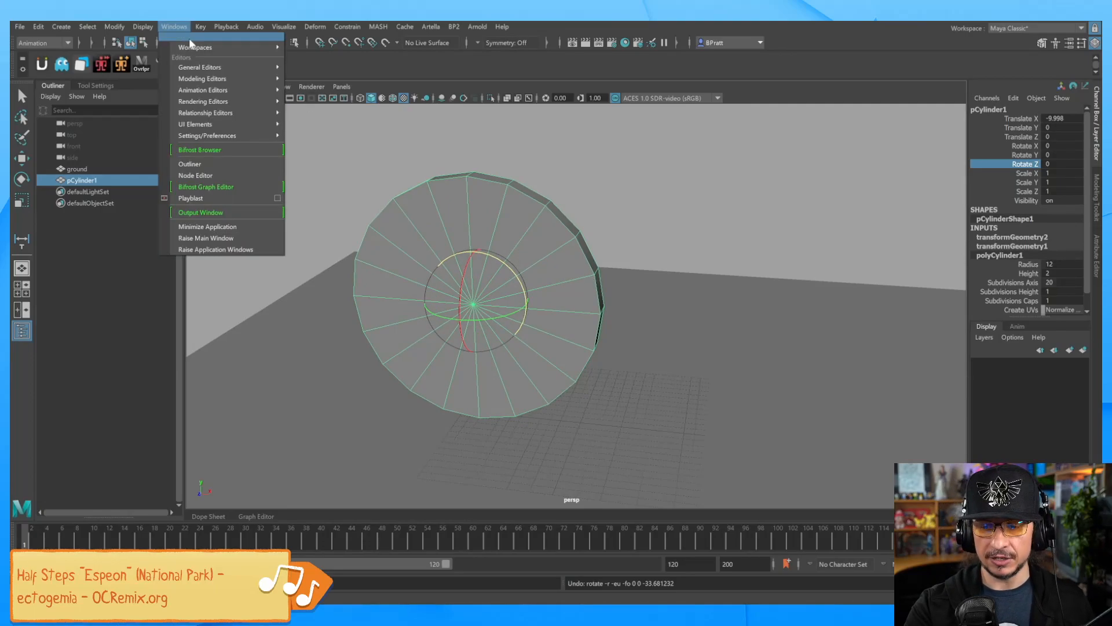
{"action": "left_click", "coordinate": [214, 175]}
{"action": "left_click_drag", "start_coordinate": [528, 143], "coordinate": [905, 132]}
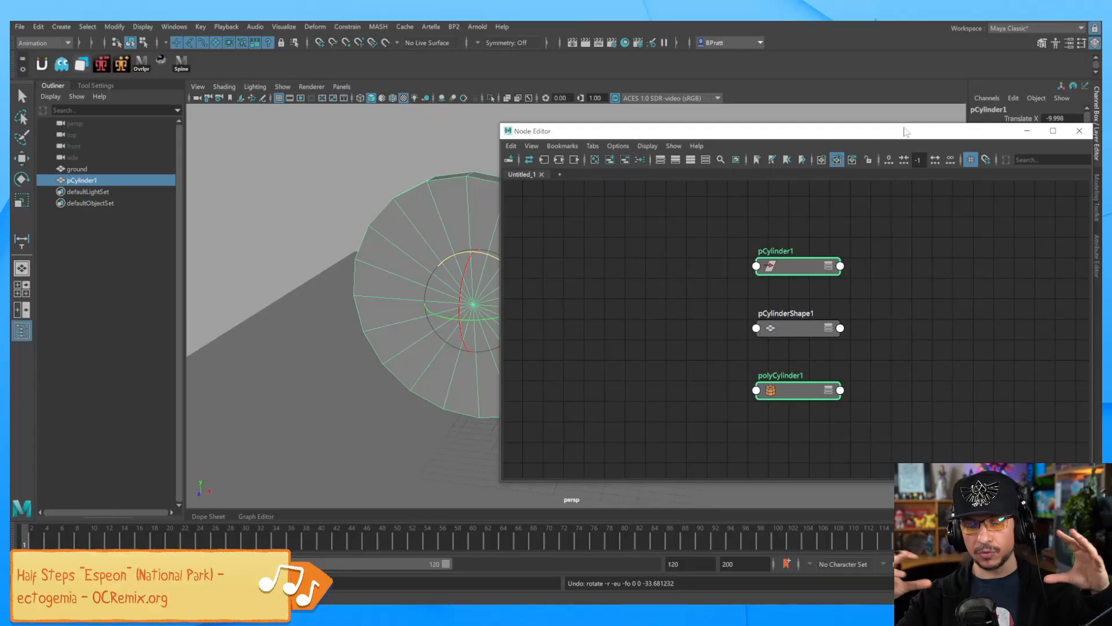
{"action": "left_click", "coordinate": [454, 149]}
{"action": "key", "text": "w"}
{"action": "left_click", "coordinate": [462, 182]}
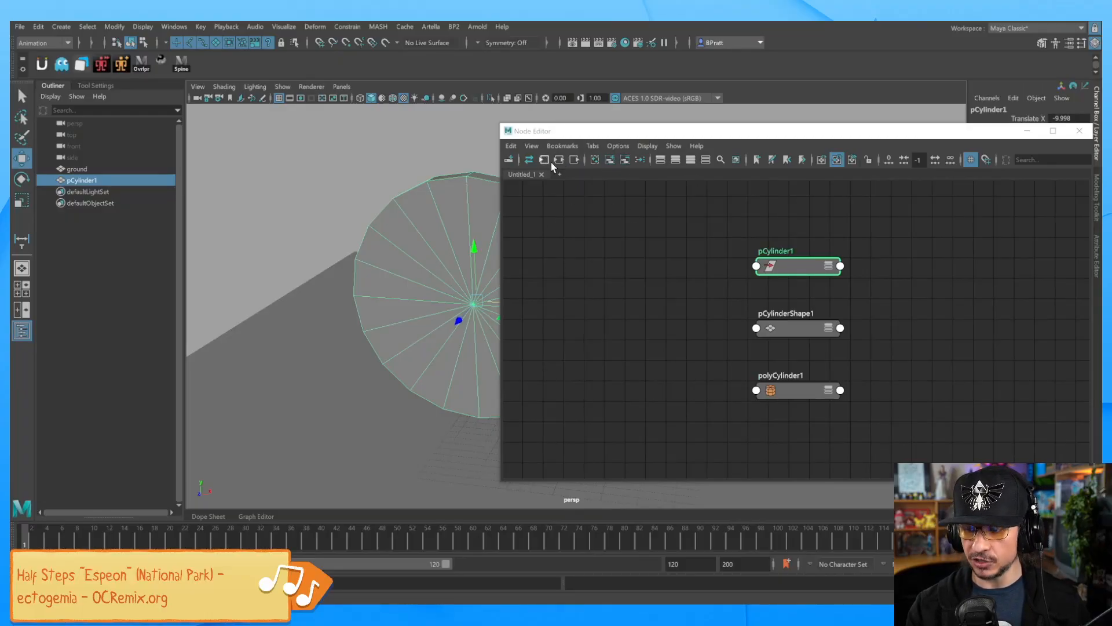
{"action": "left_click", "coordinate": [572, 165]}
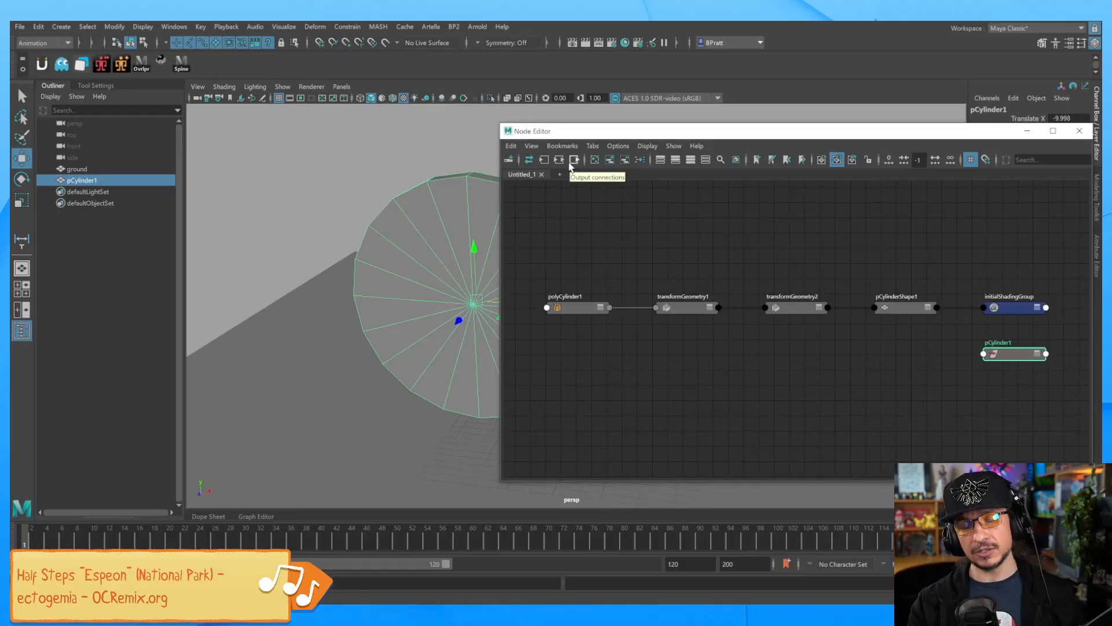
{"action": "left_click_drag", "start_coordinate": [875, 139], "coordinate": [620, 74]}
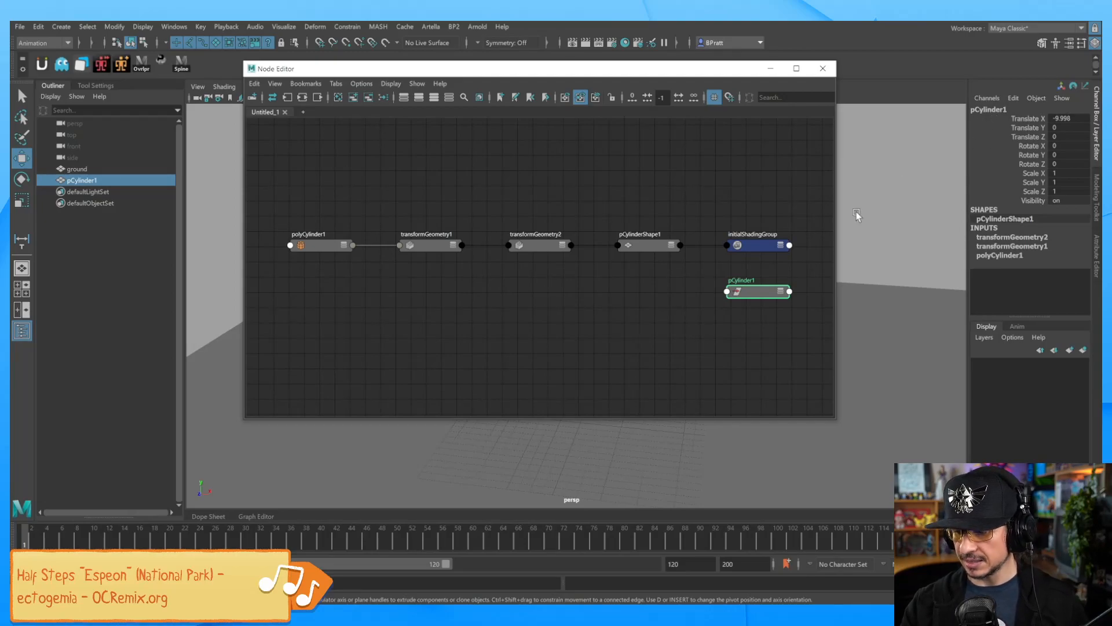
Step: Reposition the pCylinder1 node in the graph and expand its Translate and Rotate attributes into their X, Y and Z components
{"action": "left_click_drag", "start_coordinate": [757, 294], "coordinate": [647, 298]}
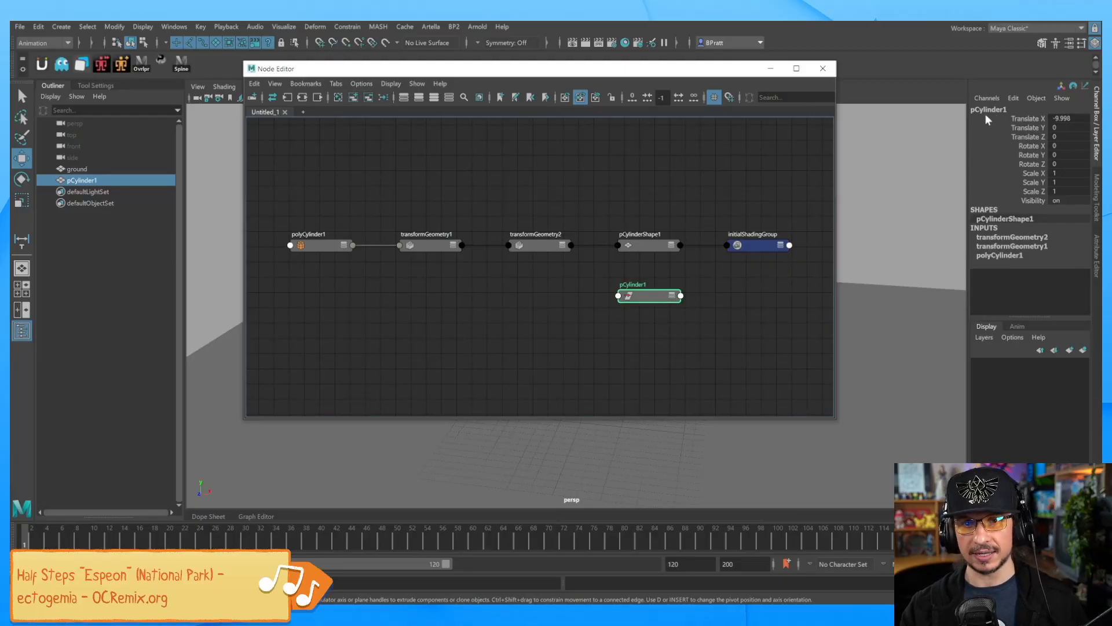
{"action": "left_click", "coordinate": [672, 297]}
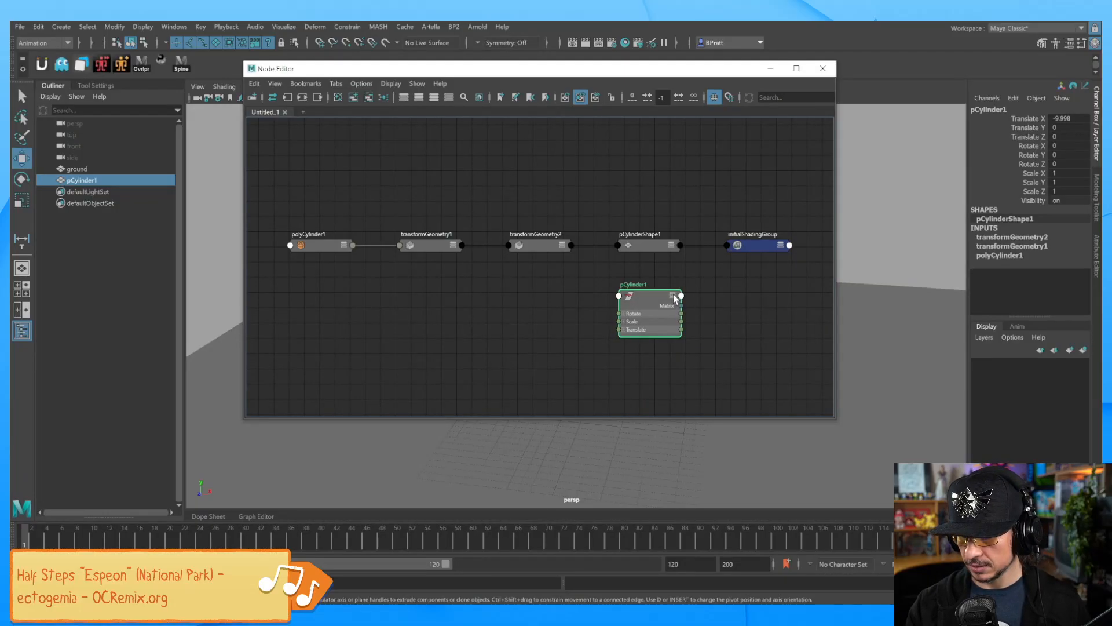
{"action": "left_click", "coordinate": [672, 295]}
{"action": "left_click", "coordinate": [672, 296]}
{"action": "left_click", "coordinate": [672, 296]}
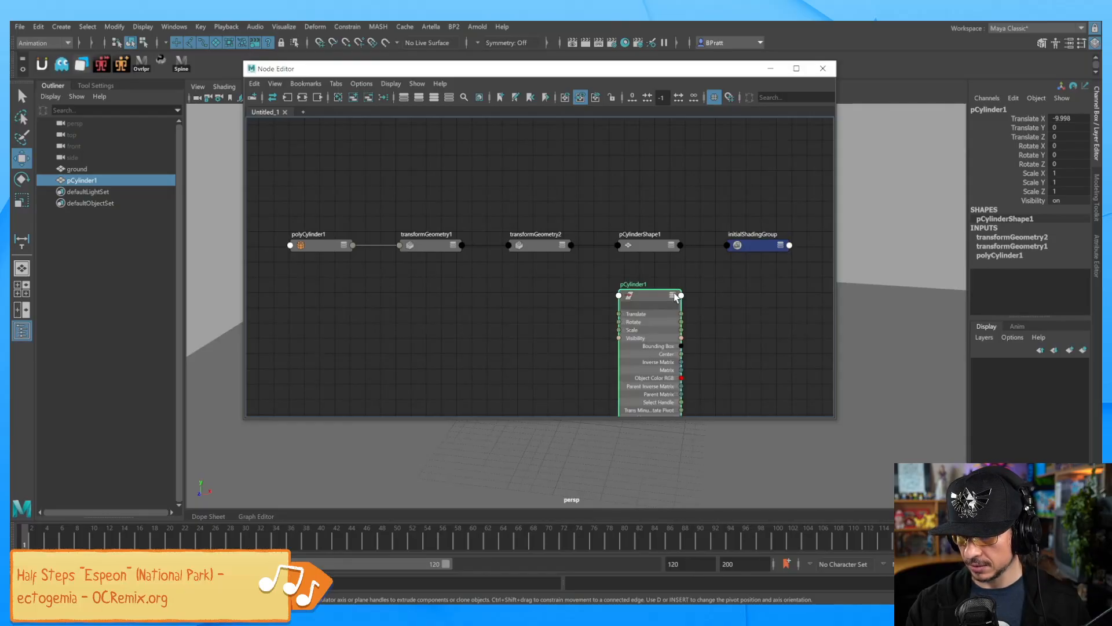
{"action": "left_click_drag", "start_coordinate": [662, 297], "coordinate": [649, 266]}
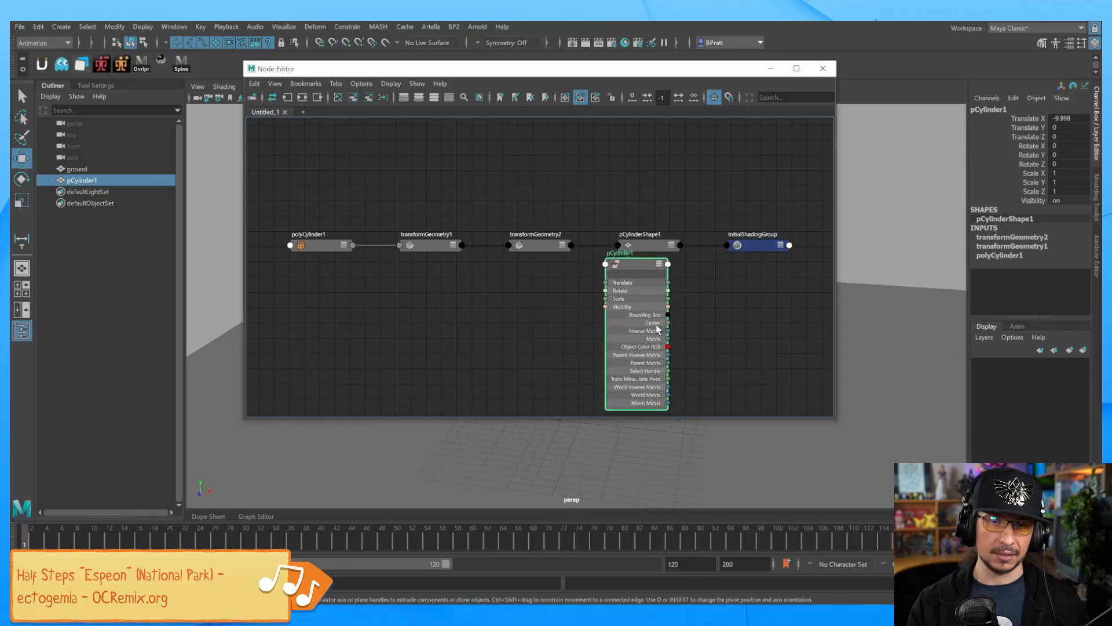
{"action": "left_click", "coordinate": [660, 265]}
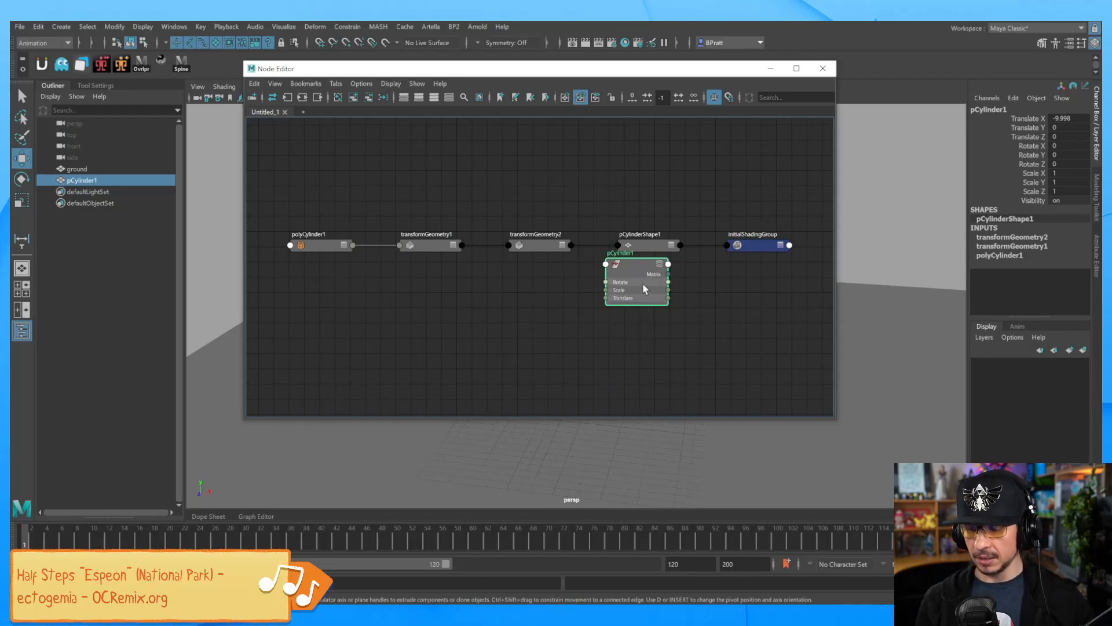
{"action": "left_click_drag", "start_coordinate": [636, 261], "coordinate": [555, 285]}
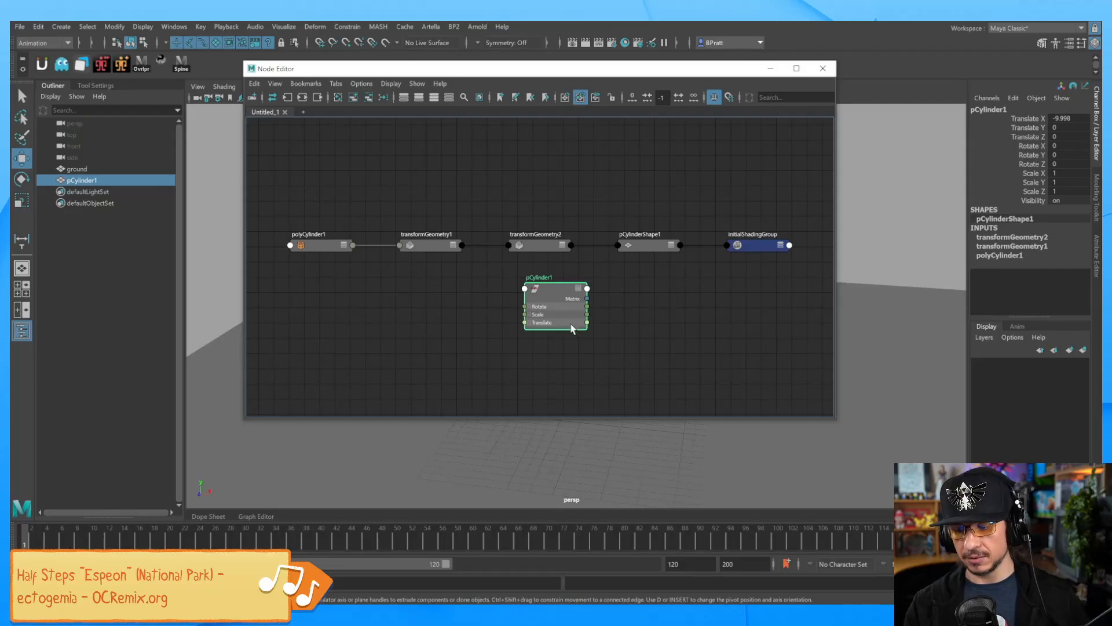
{"action": "left_click", "coordinate": [529, 323]}
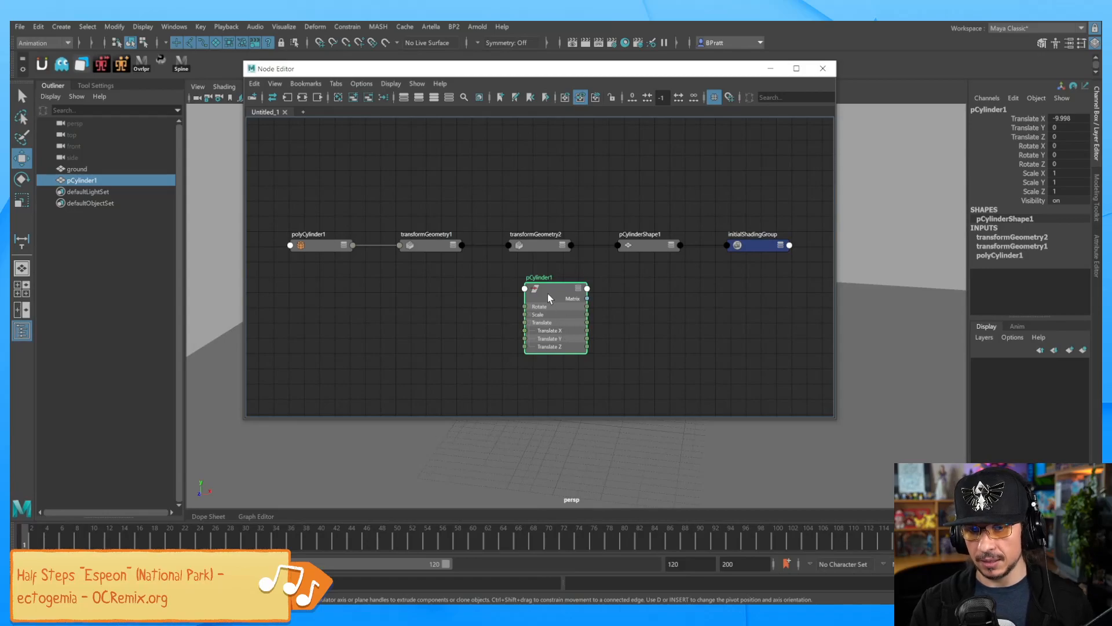
{"action": "left_click", "coordinate": [531, 306]}
Step: Connect the cylinder's Translate X directly to its own Rotate Z and test it by moving the cylinder in X to about -4
{"action": "left_click_drag", "start_coordinate": [532, 301], "coordinate": [541, 286]}
{"action": "left_click_drag", "start_coordinate": [595, 339], "coordinate": [620, 280]}
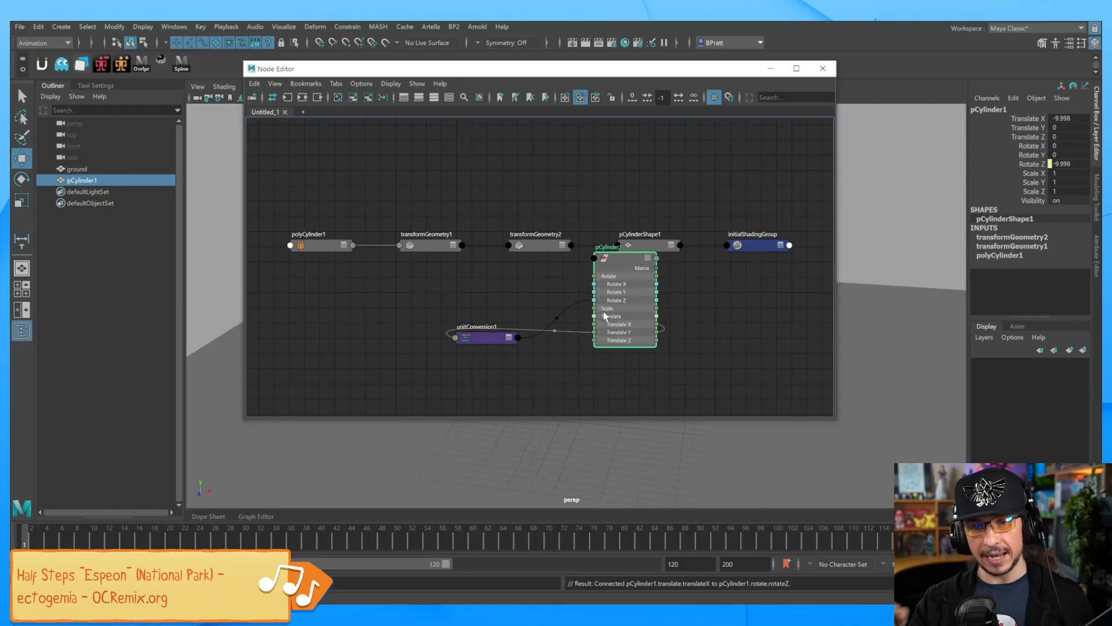
{"action": "left_click_drag", "start_coordinate": [713, 70], "coordinate": [635, 420]}
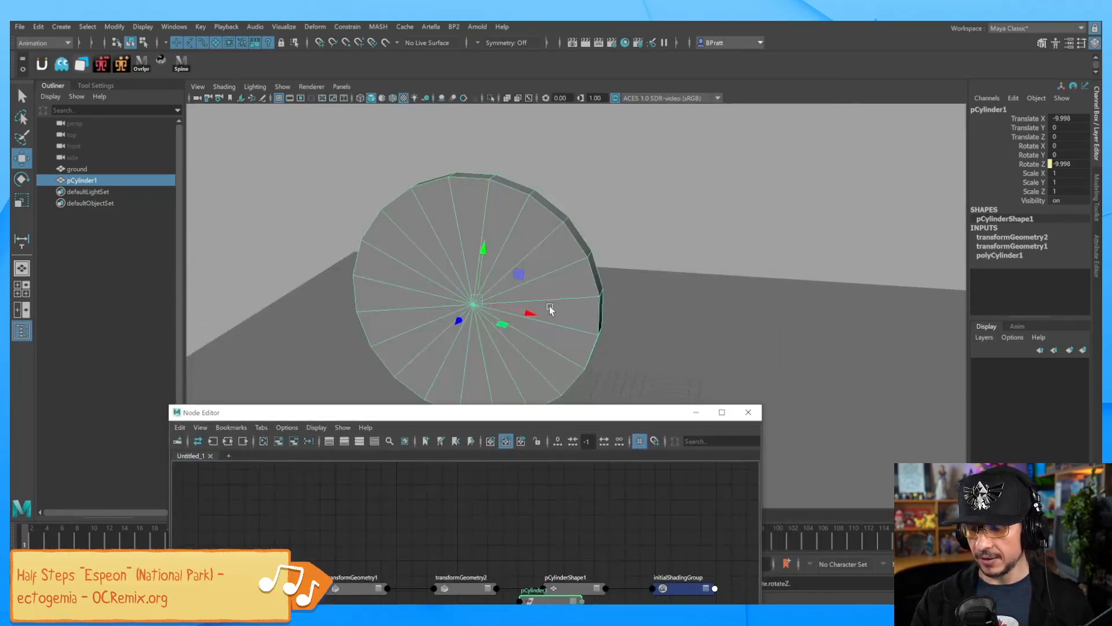
{"action": "right_click_drag", "start_coordinate": [539, 289], "coordinate": [493, 281]}
{"action": "left_click_drag", "start_coordinate": [532, 314], "coordinate": [596, 310]}
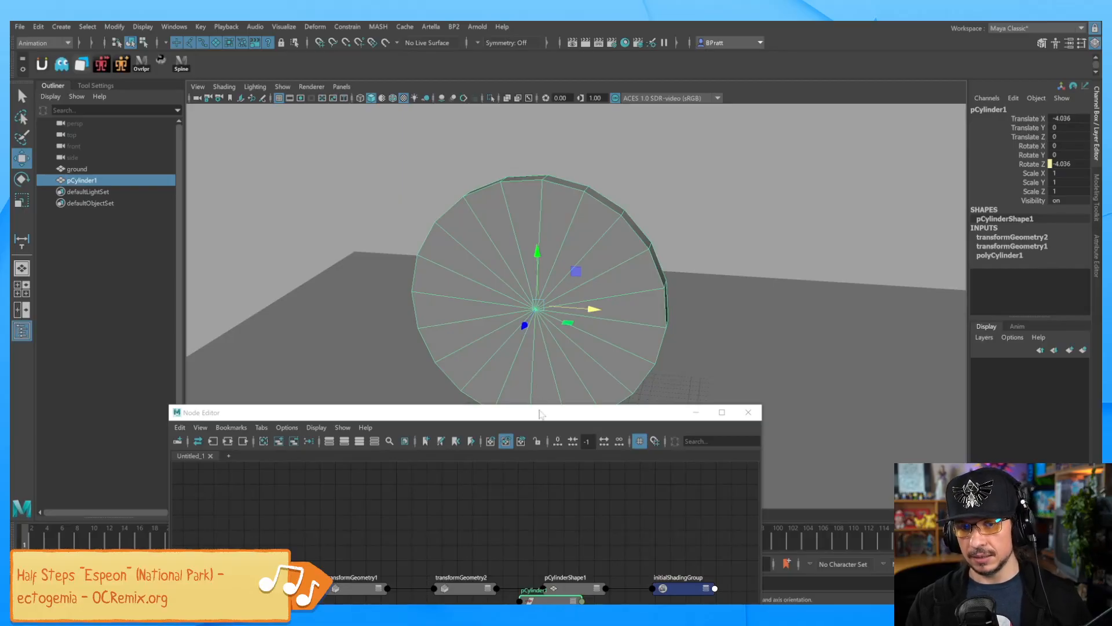
Step: Delete the unitConversion1 node that links the cylinder's Translate X to its Rotate Z
{"action": "left_click_drag", "start_coordinate": [543, 412], "coordinate": [657, 129]}
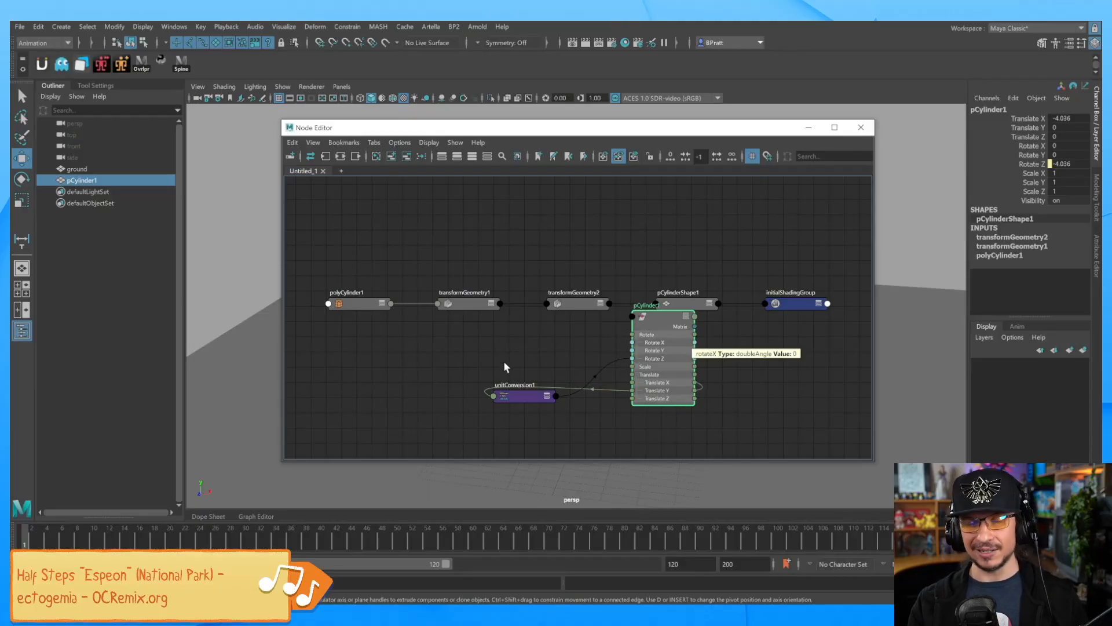
{"action": "left_click", "coordinate": [545, 398]}
{"action": "key", "text": "Delete"}
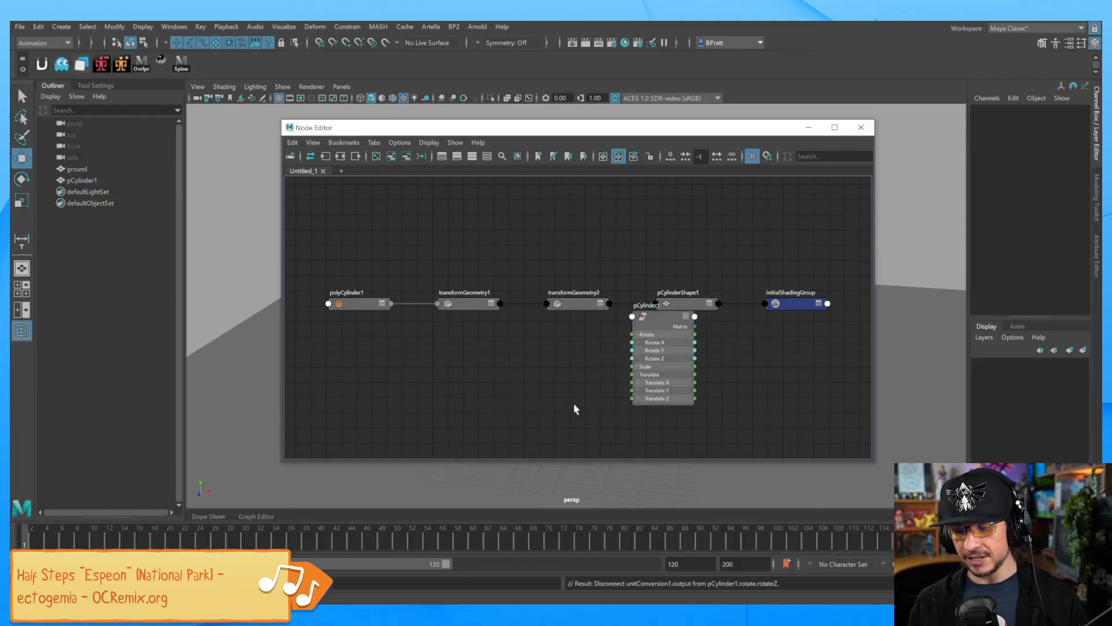
Step: Move the pCylinder1 node clear of the shape node and add a multiplyDivide node to the graph
{"action": "left_click_drag", "start_coordinate": [665, 317], "coordinate": [568, 350]}
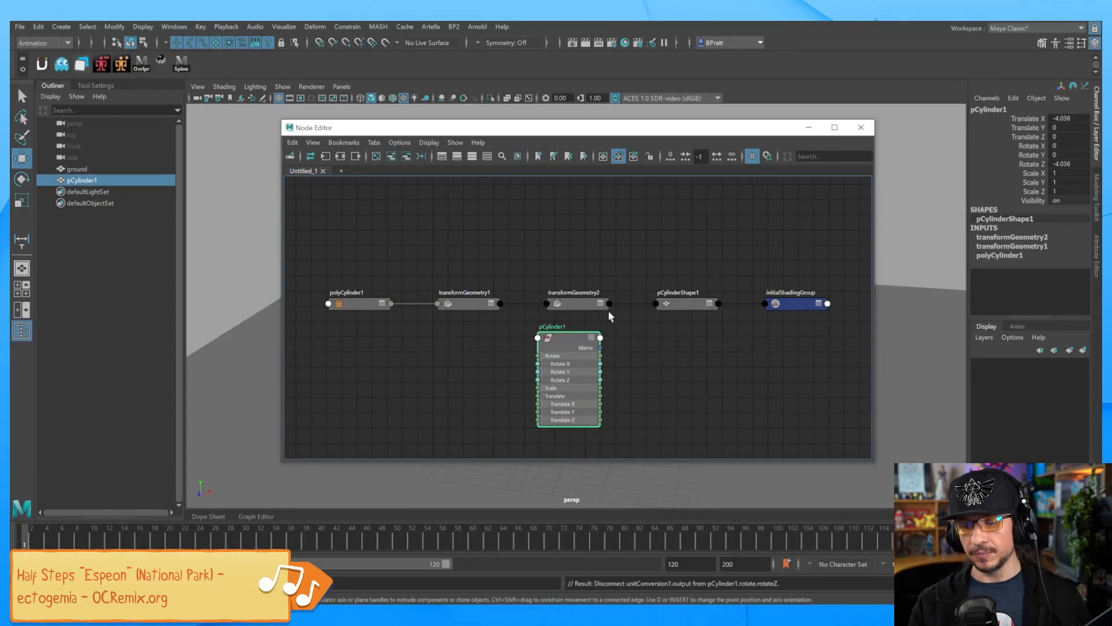
{"action": "left_click", "coordinate": [666, 358]}
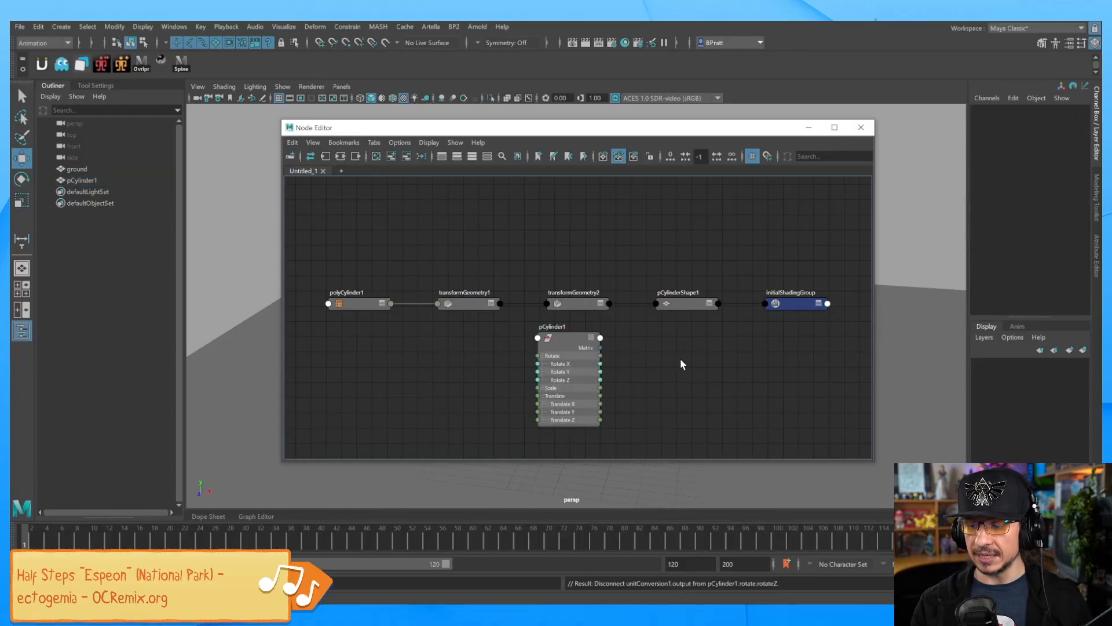
{"action": "key", "text": "Tab"}
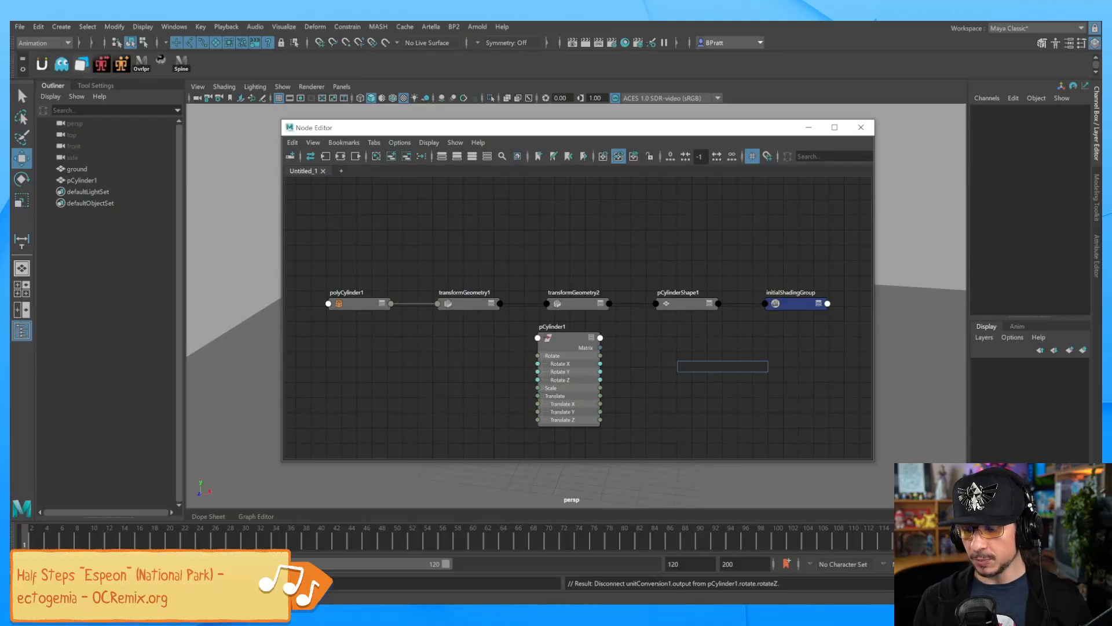
{"action": "type", "text": "mul"}
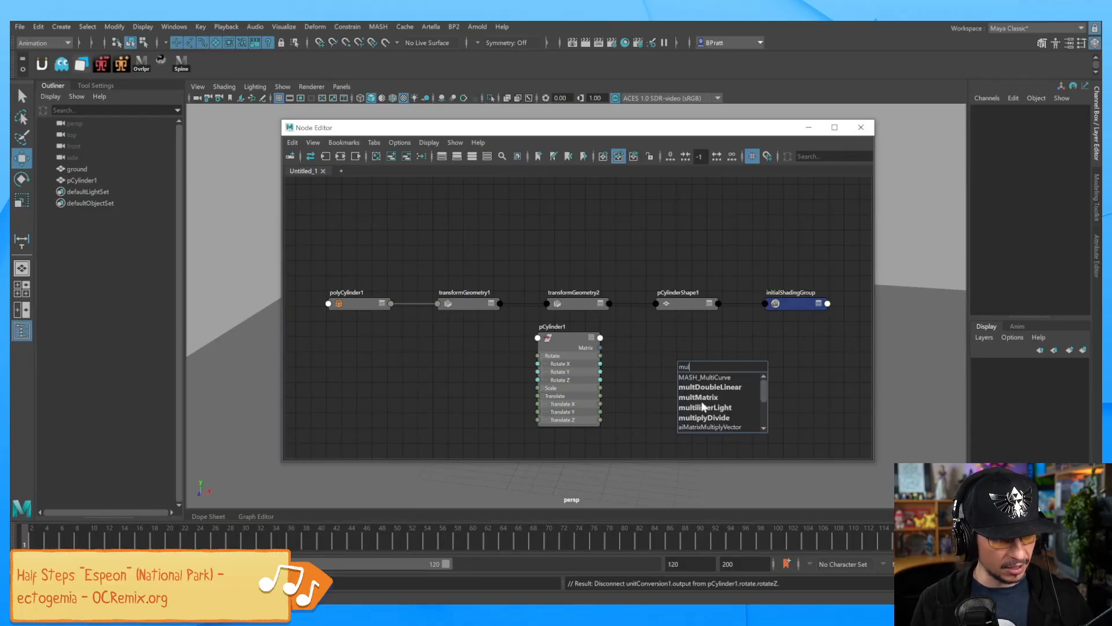
{"action": "type", "text": "t"}
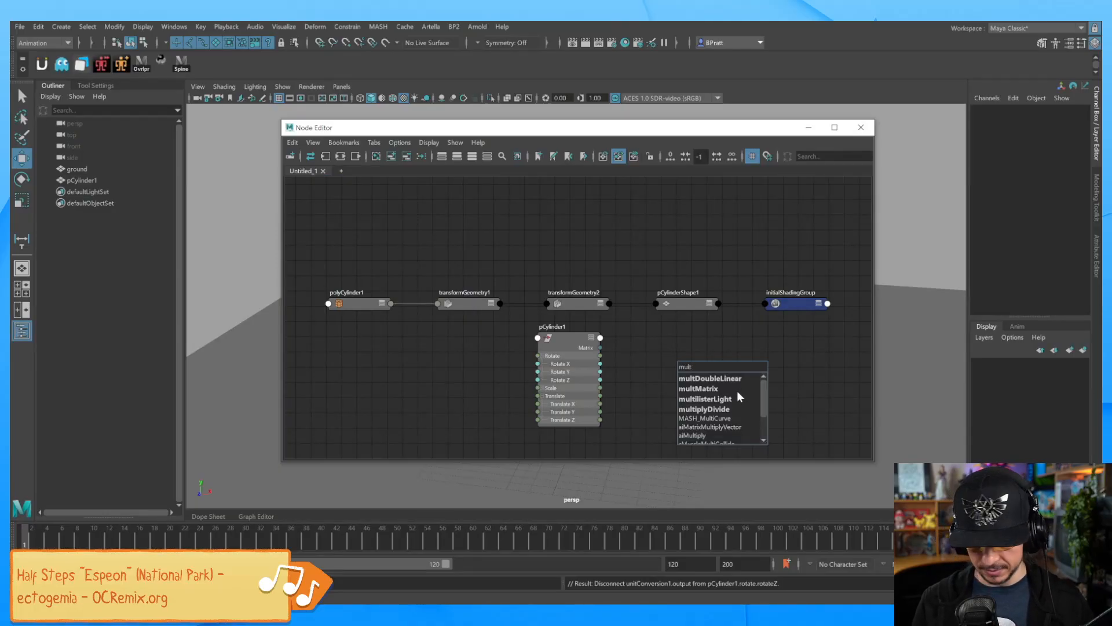
{"action": "type", "text": "i"}
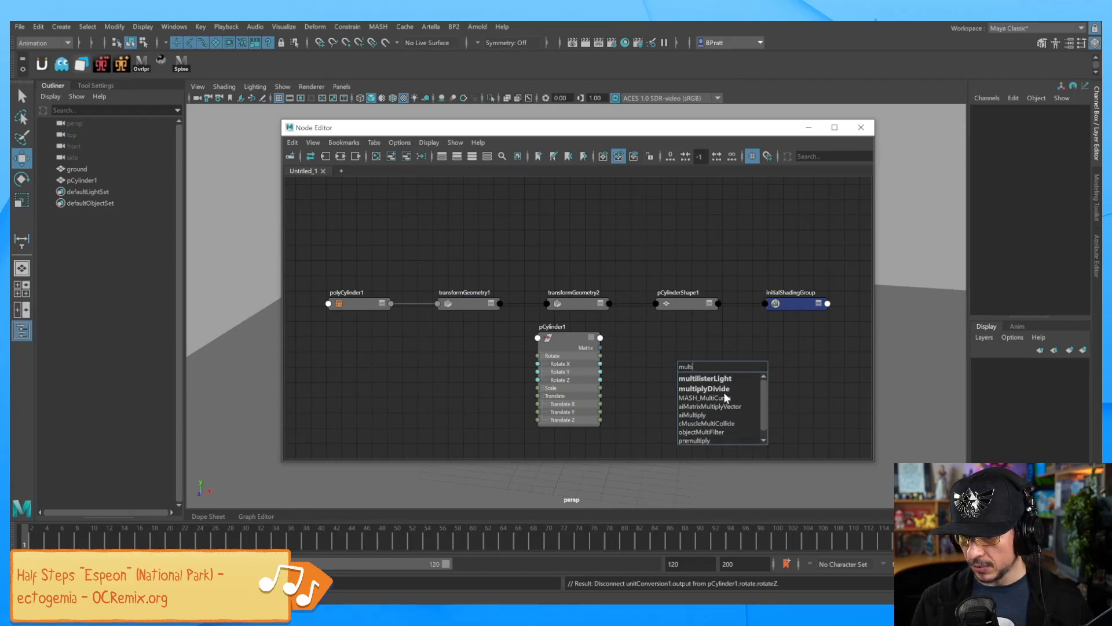
{"action": "left_click", "coordinate": [715, 387]}
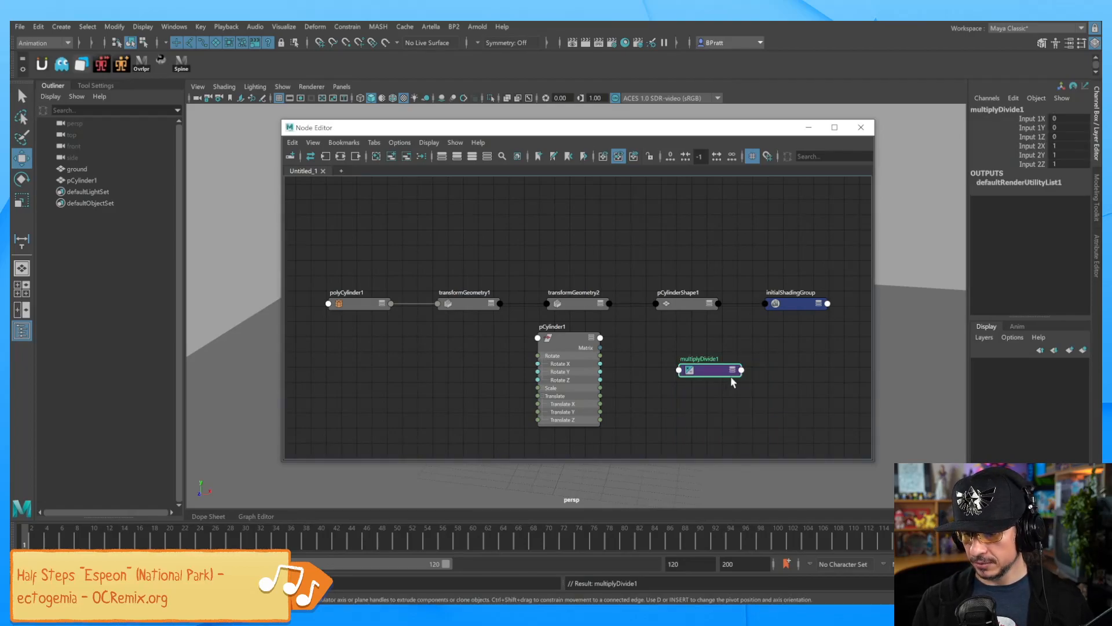
Step: Expand Input 1 and Input 2 on the multiplyDivide node and connect the cylinder's Translate X to Input 1X
{"action": "left_click_drag", "start_coordinate": [718, 373], "coordinate": [712, 342]}
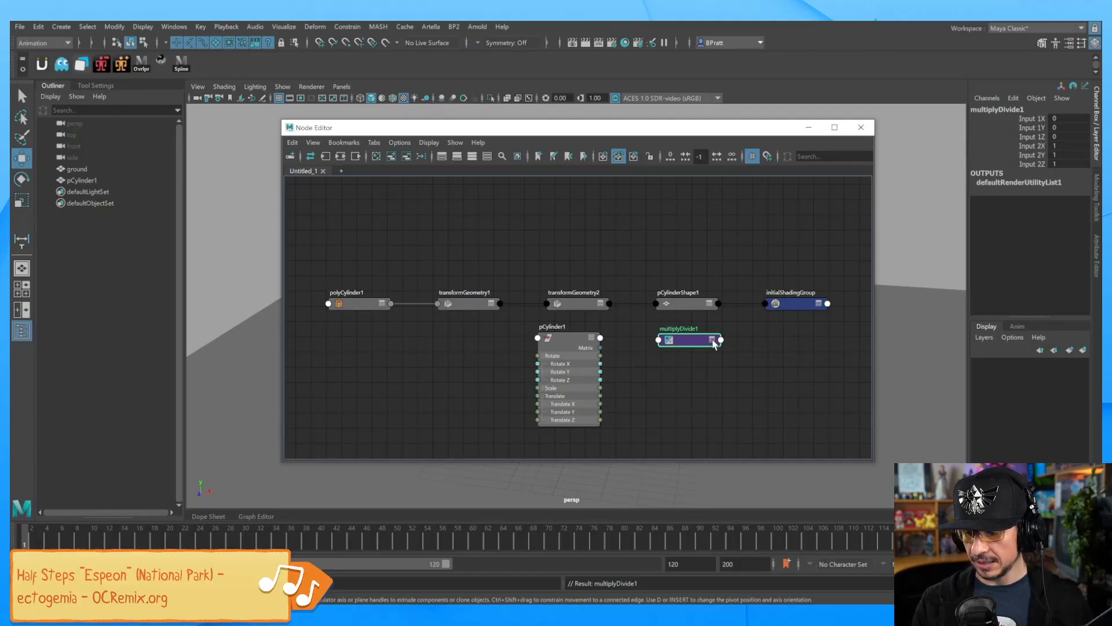
{"action": "left_click", "coordinate": [712, 341]}
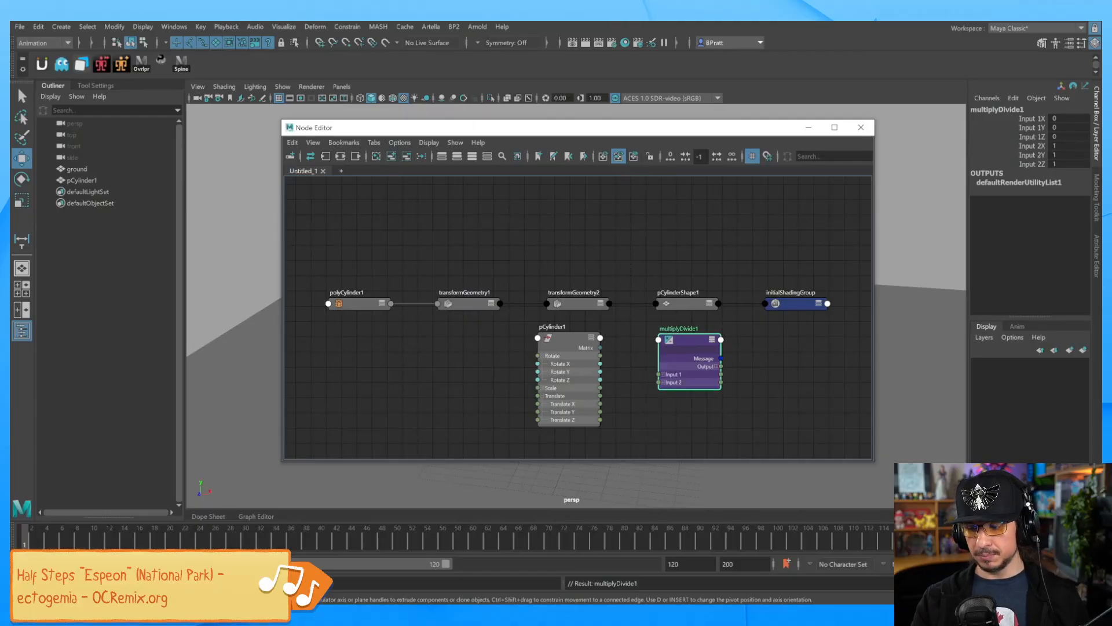
{"action": "left_click", "coordinate": [663, 375]}
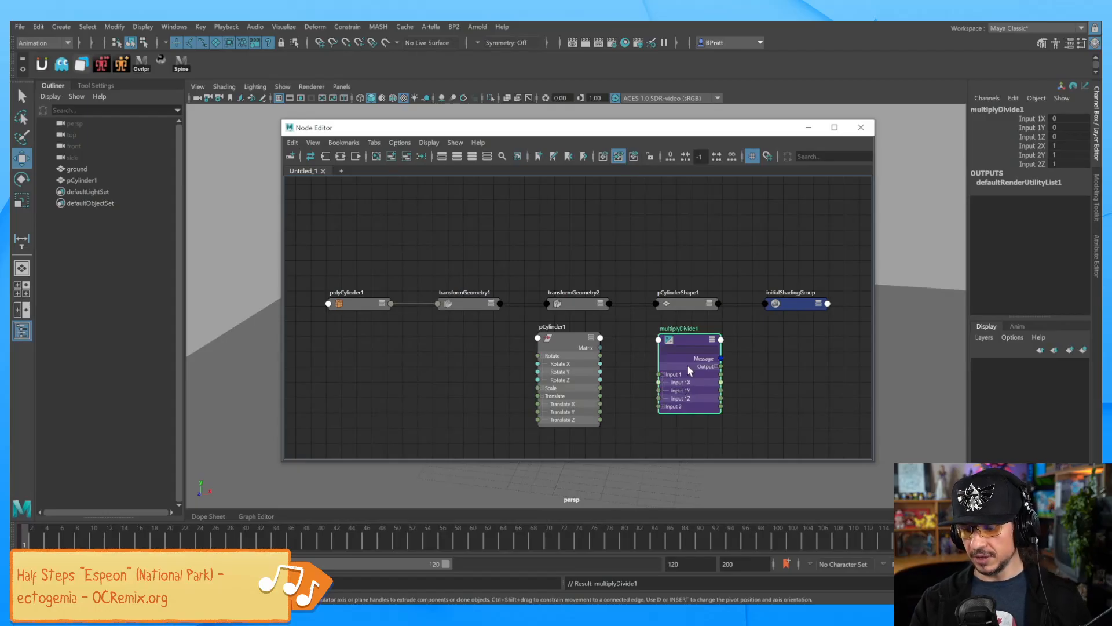
{"action": "left_click", "coordinate": [666, 406]}
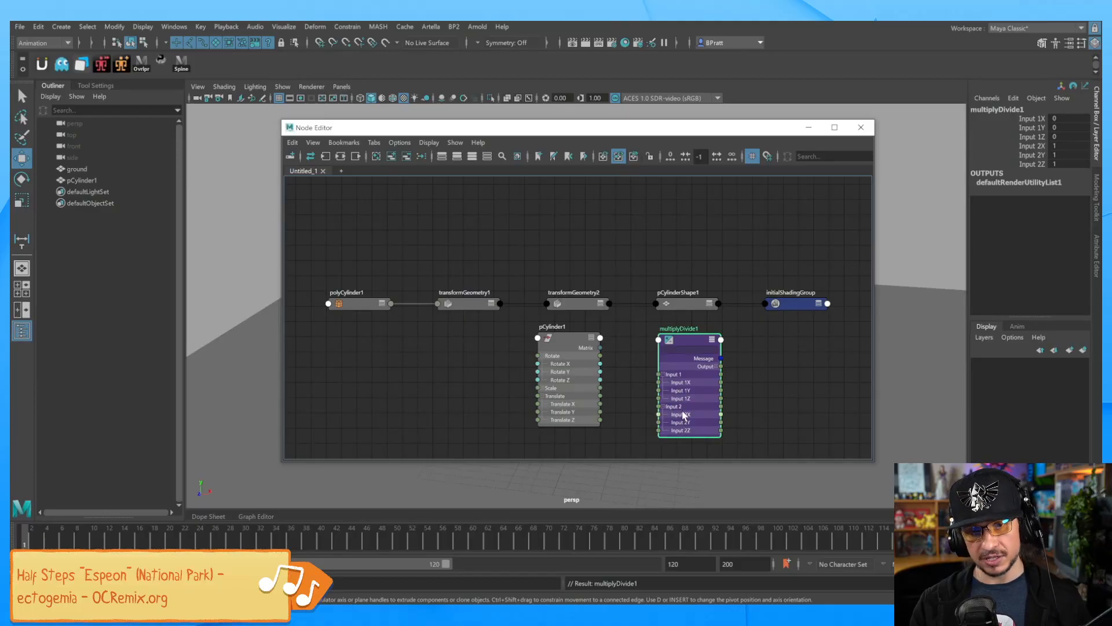
{"action": "left_click_drag", "start_coordinate": [691, 337], "coordinate": [692, 329]}
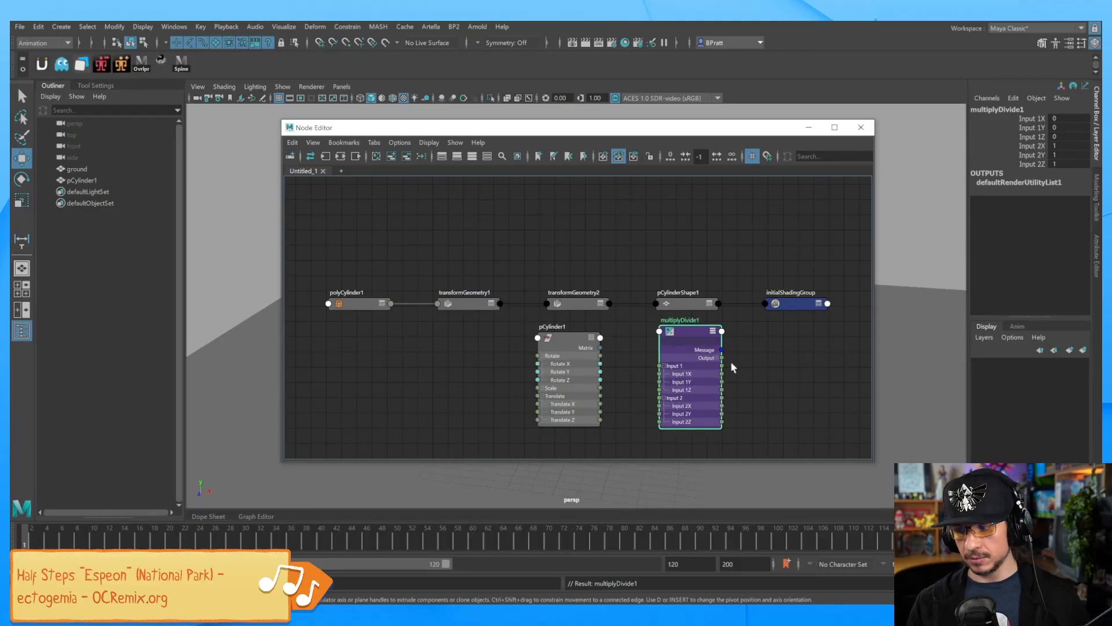
{"action": "left_click_drag", "start_coordinate": [600, 396], "coordinate": [661, 374]}
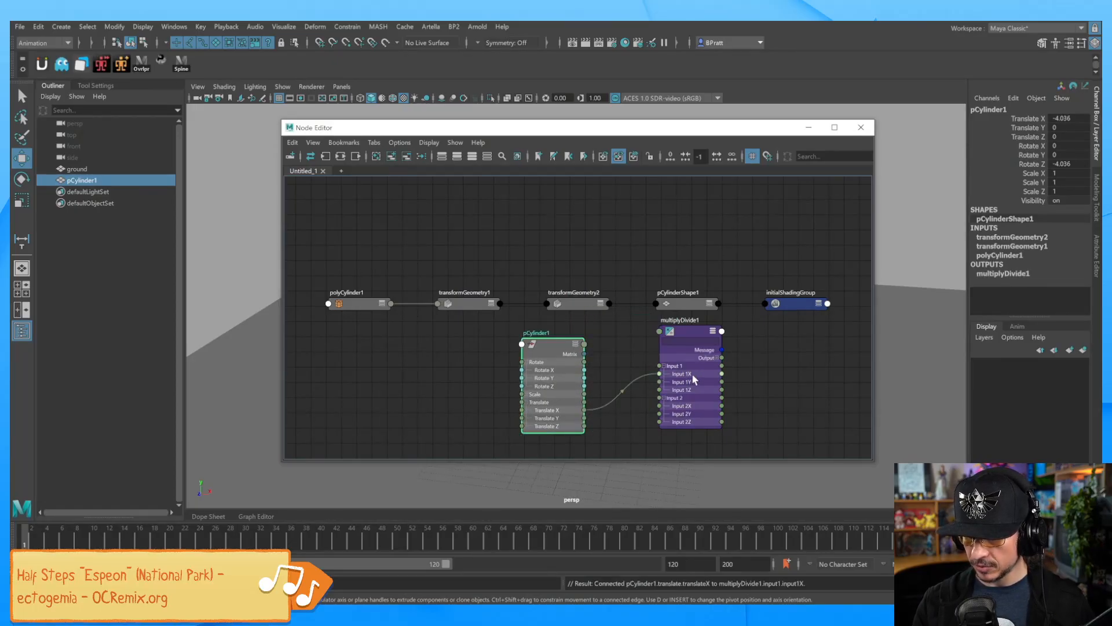
Step: Set Input 2X of the multiplyDivide node to 4.78
{"action": "left_click", "coordinate": [689, 410]}
{"action": "left_click", "coordinate": [1050, 146]}
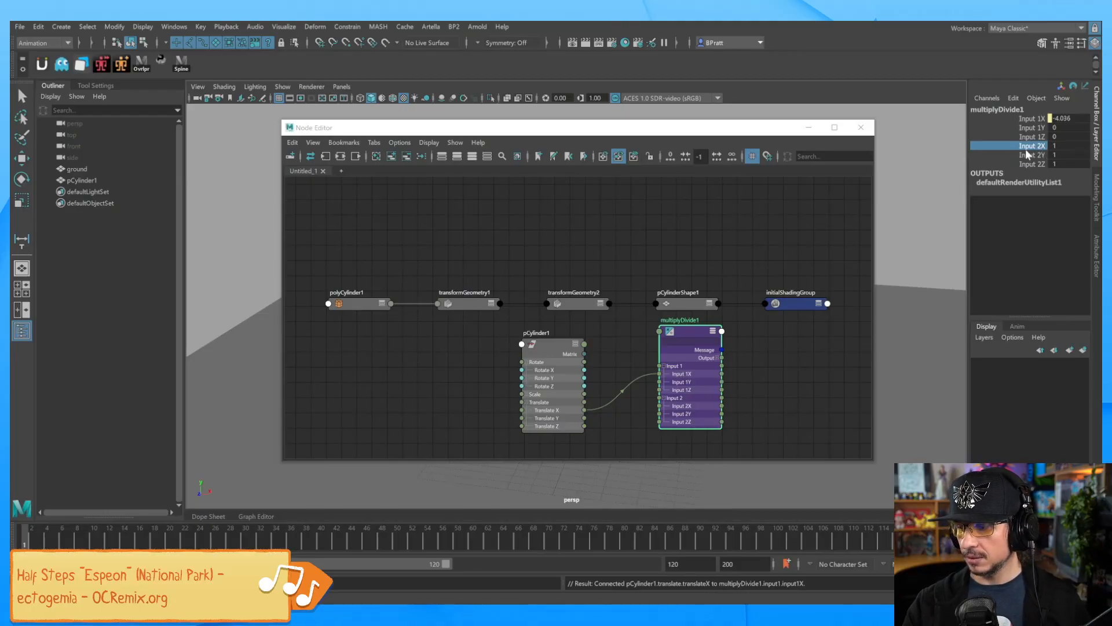
{"action": "left_click", "coordinate": [1062, 146]}
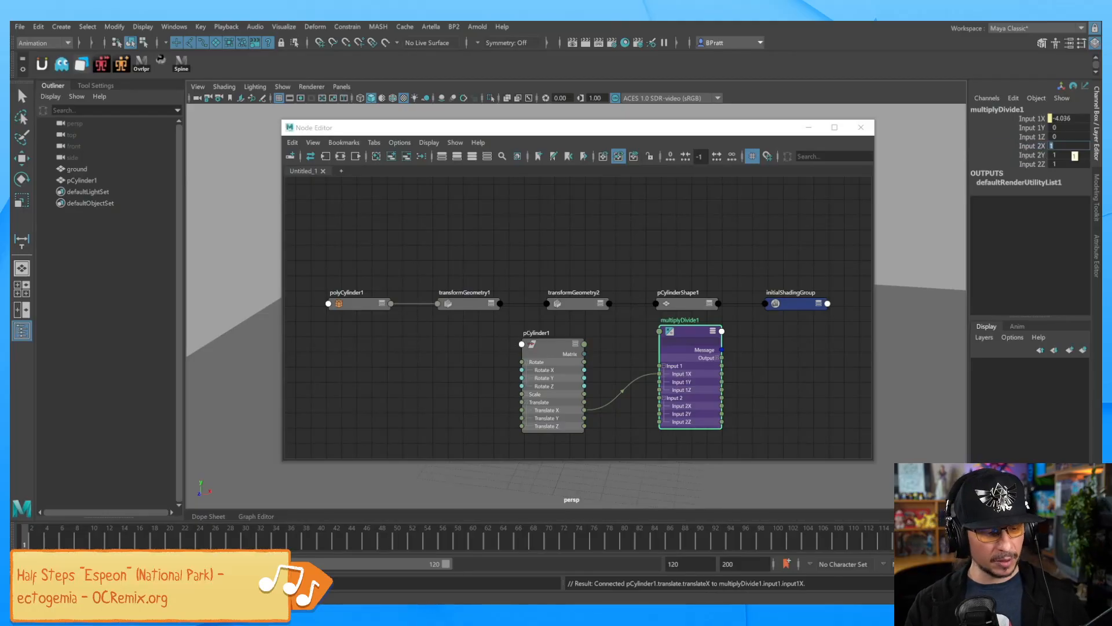
{"action": "type", "text": "4.78"}
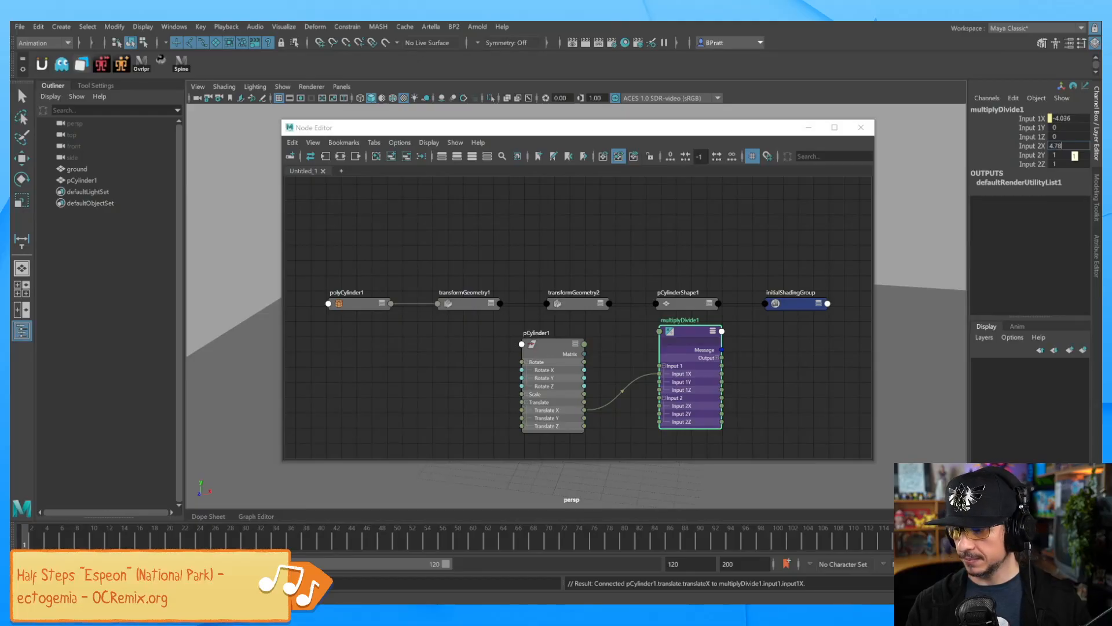
{"action": "key", "text": "Return"}
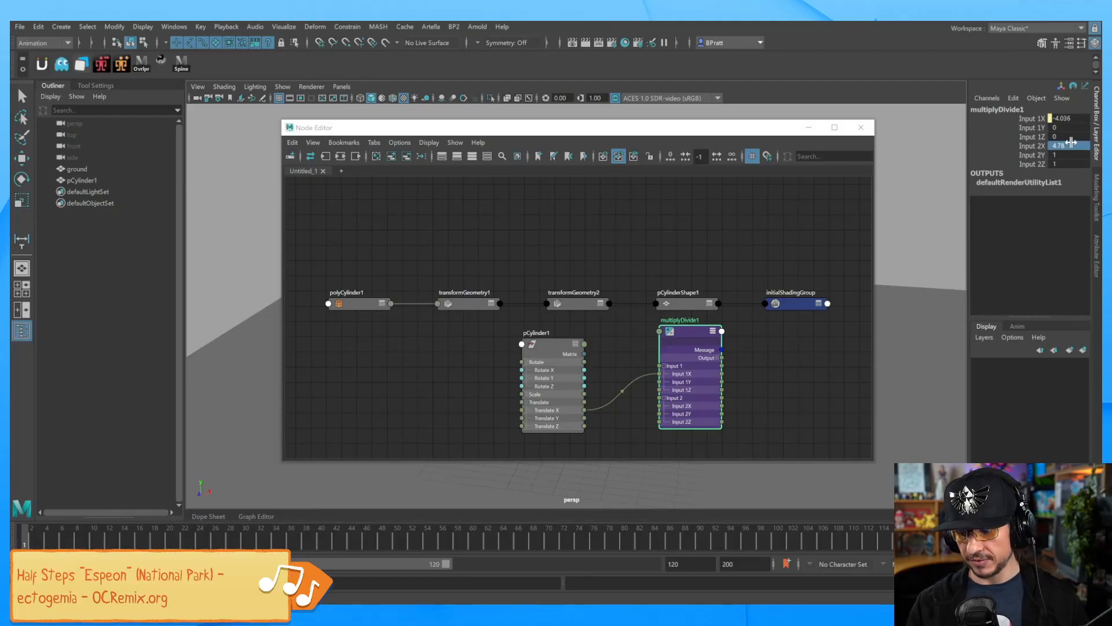
{"action": "left_click_drag", "start_coordinate": [689, 329], "coordinate": [684, 337]}
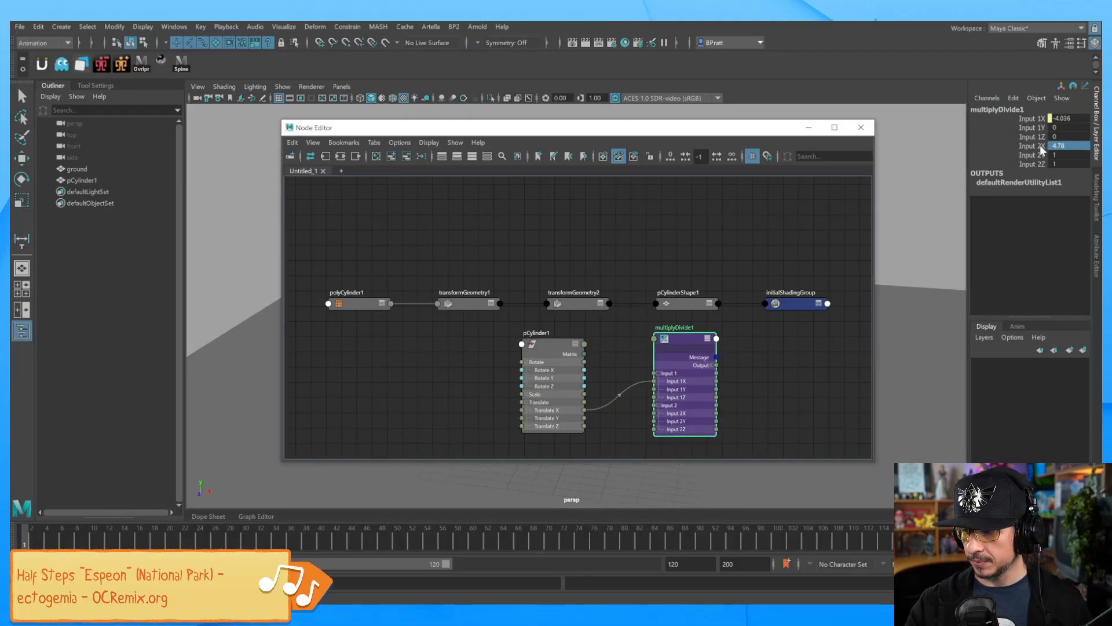
{"action": "left_click", "coordinate": [1034, 118]}
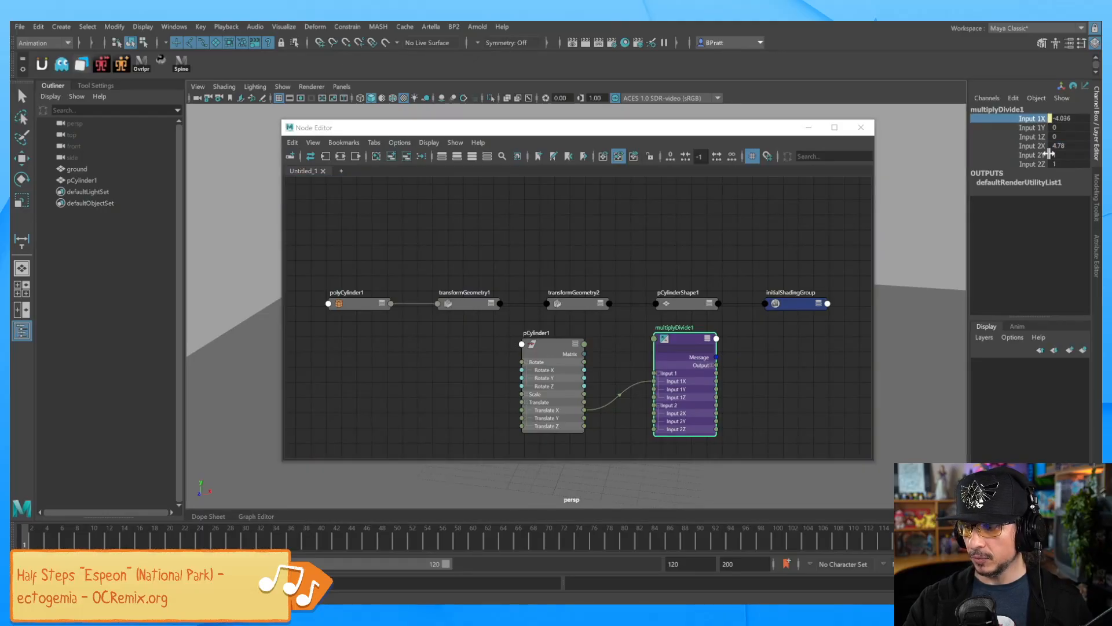
{"action": "left_click", "coordinate": [1037, 146]}
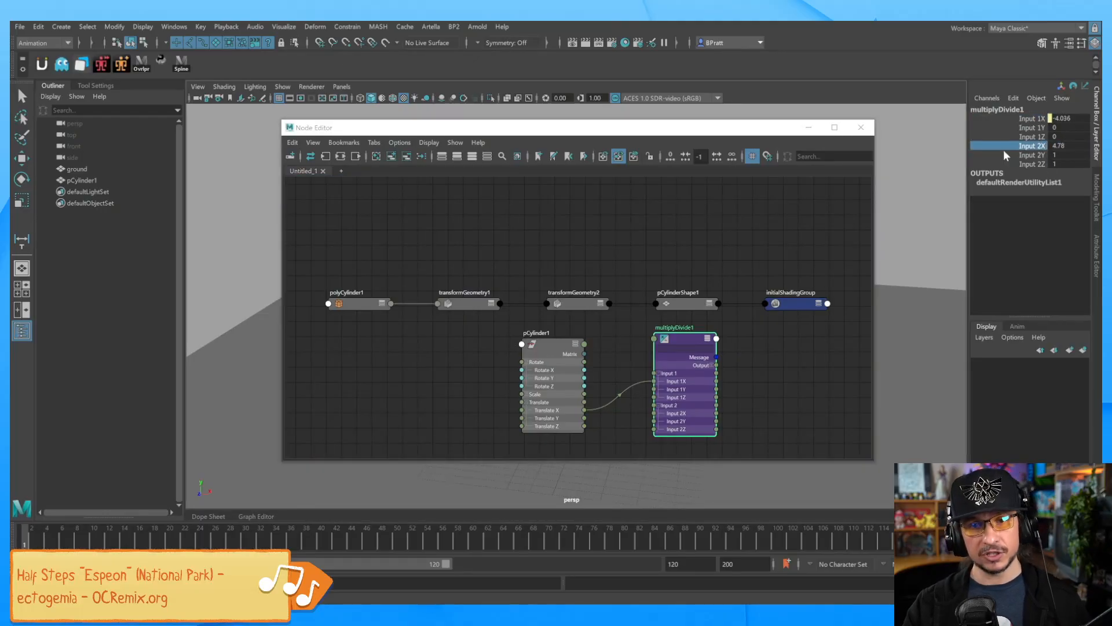
Step: Expand the multiplyDivide node's Output and connect Output X to the cylinder's Rotate Z
{"action": "mouse_move", "coordinate": [686, 333]}
{"action": "left_mouse_down"}
{"action": "mouse_move", "coordinate": [669, 335]}
{"action": "mouse_move", "coordinate": [686, 353]}
{"action": "mouse_move", "coordinate": [686, 329]}
{"action": "left_mouse_up"}
{"action": "left_click", "coordinate": [694, 367]}
{"action": "left_click", "coordinate": [693, 367]}
{"action": "left_click", "coordinate": [694, 367]}
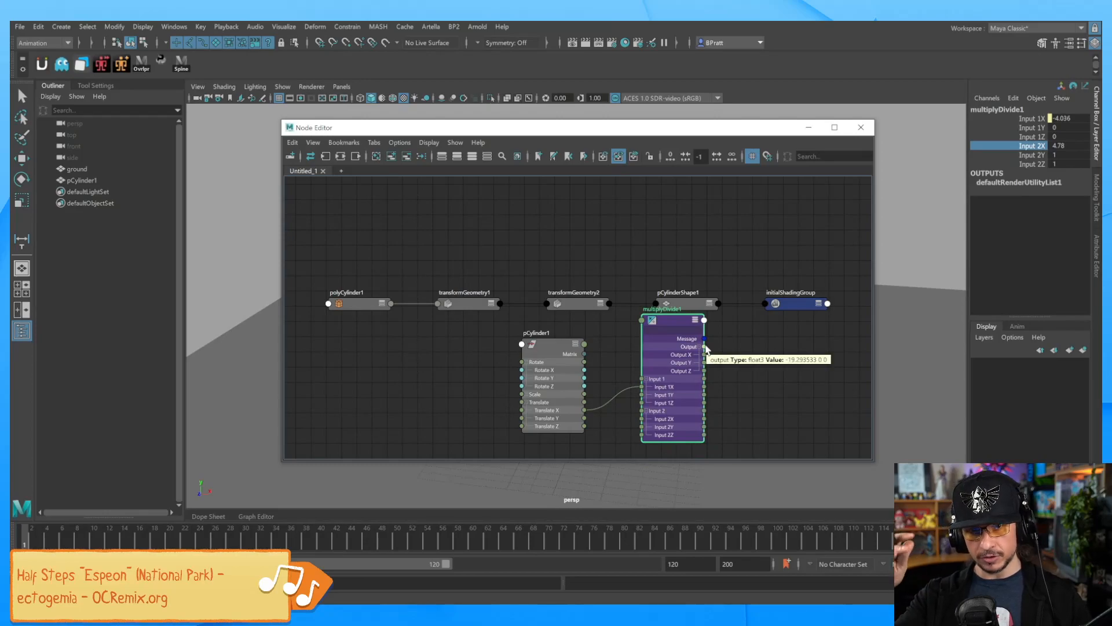
{"action": "left_click_drag", "start_coordinate": [705, 355], "coordinate": [519, 383]}
Step: Rearrange the graph so pCylinder1 and multiplyDivide1 sit side by side below the main chain and unitConversion1 above it
{"action": "left_click_drag", "start_coordinate": [555, 350], "coordinate": [414, 353]}
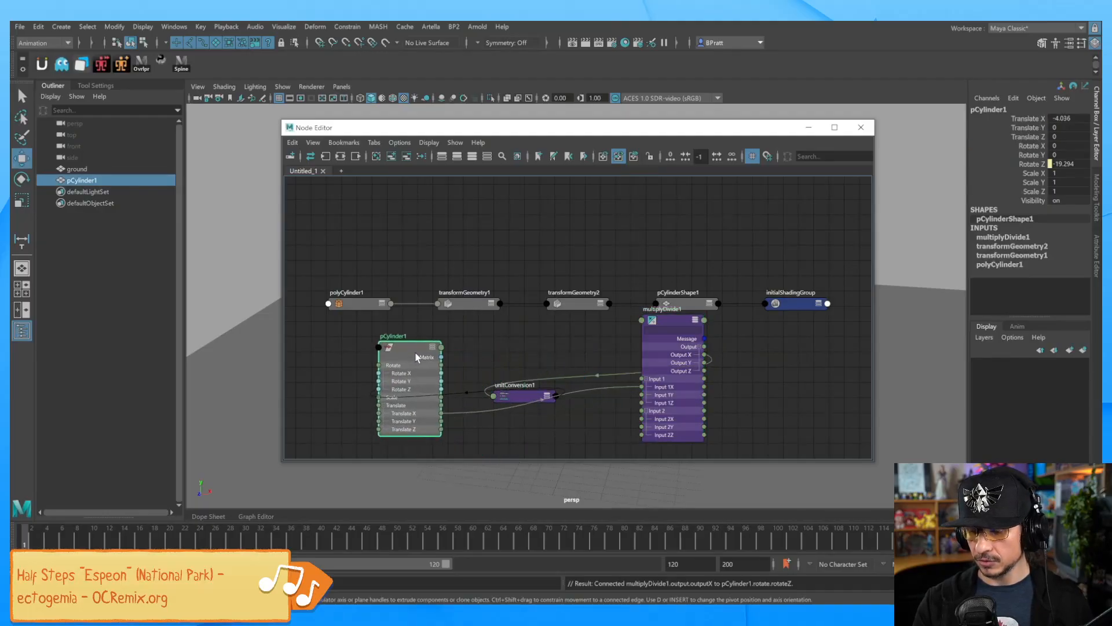
{"action": "left_click_drag", "start_coordinate": [538, 399], "coordinate": [607, 475]}
{"action": "left_click_drag", "start_coordinate": [703, 324], "coordinate": [577, 263]}
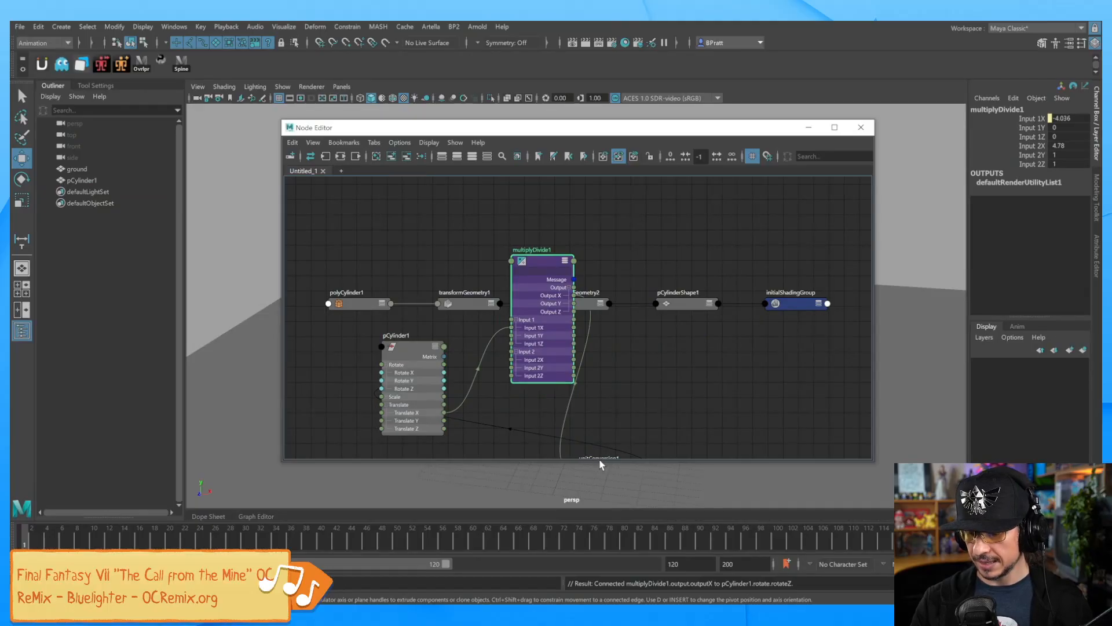
{"action": "scroll", "coordinate": [666, 375], "scroll_direction": "down", "scroll_amount": 3}
{"action": "left_click_drag", "start_coordinate": [643, 403], "coordinate": [560, 201]}
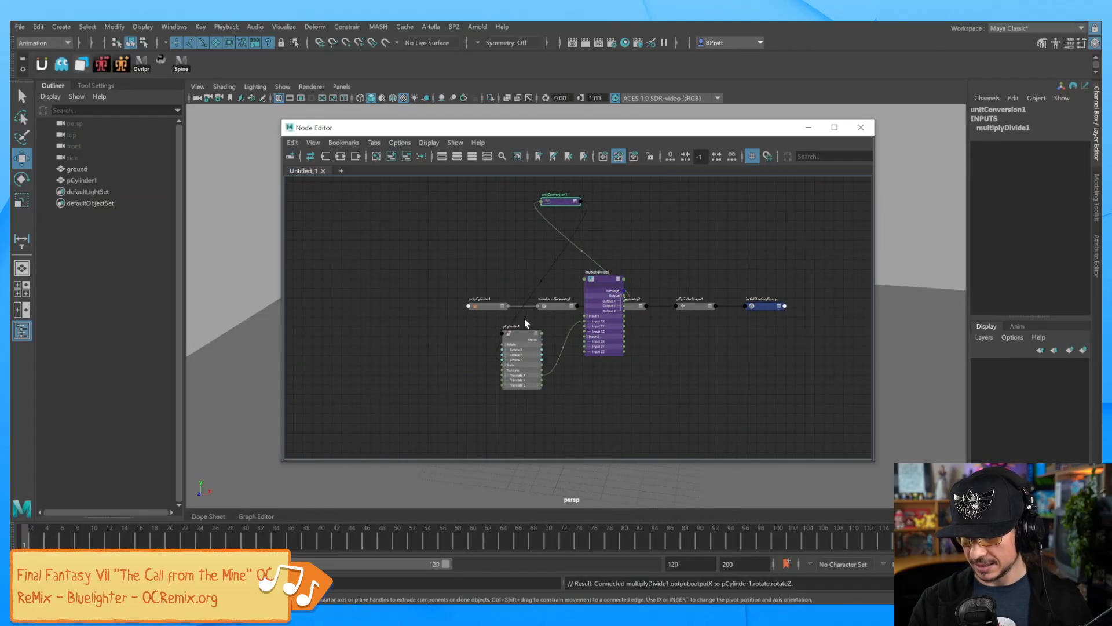
{"action": "left_click_drag", "start_coordinate": [607, 276], "coordinate": [598, 332]}
{"action": "left_click_drag", "start_coordinate": [521, 335], "coordinate": [513, 346]}
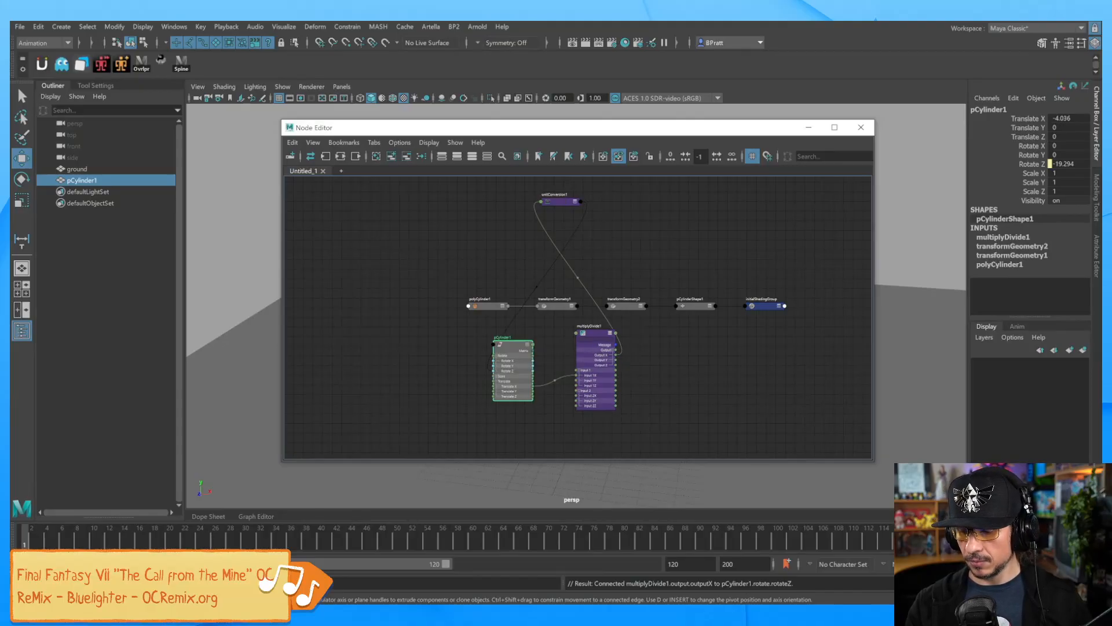
Step: Move the Node Editor aside to test the roll by moving the cylinder in X to about 3.7, then bring it back
{"action": "left_click_drag", "start_coordinate": [778, 128], "coordinate": [605, 471]}
{"action": "left_click_drag", "start_coordinate": [596, 309], "coordinate": [678, 339]}
{"action": "left_click_drag", "start_coordinate": [559, 473], "coordinate": [656, 164]}
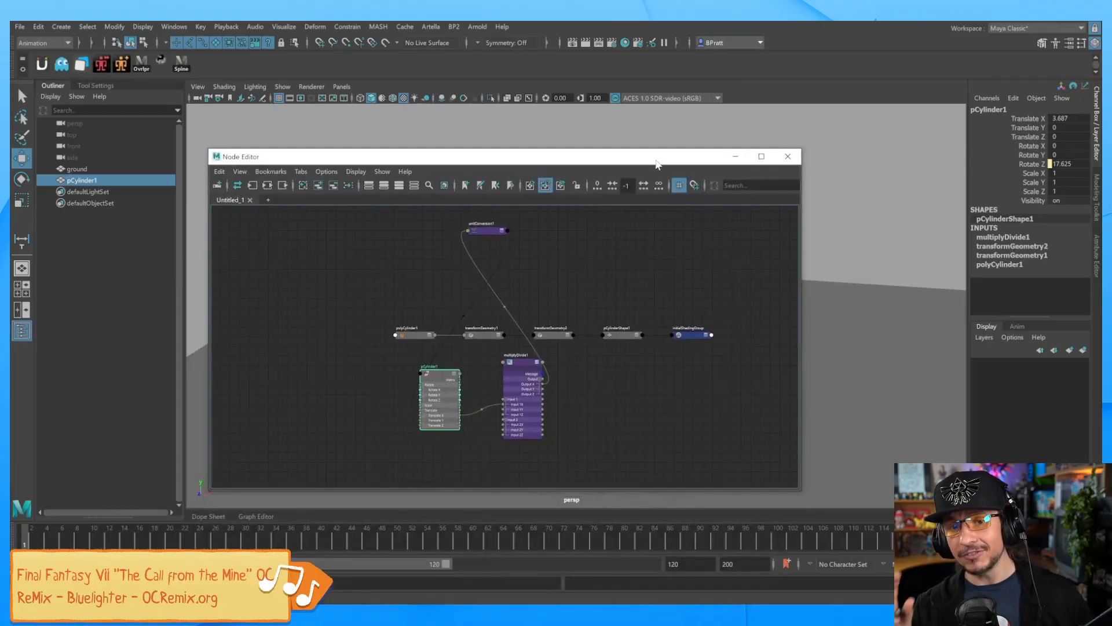
Step: Reverse the rotation direction by setting Input 2X of the multiplyDivide node to -4.78
{"action": "left_click", "coordinate": [521, 363]}
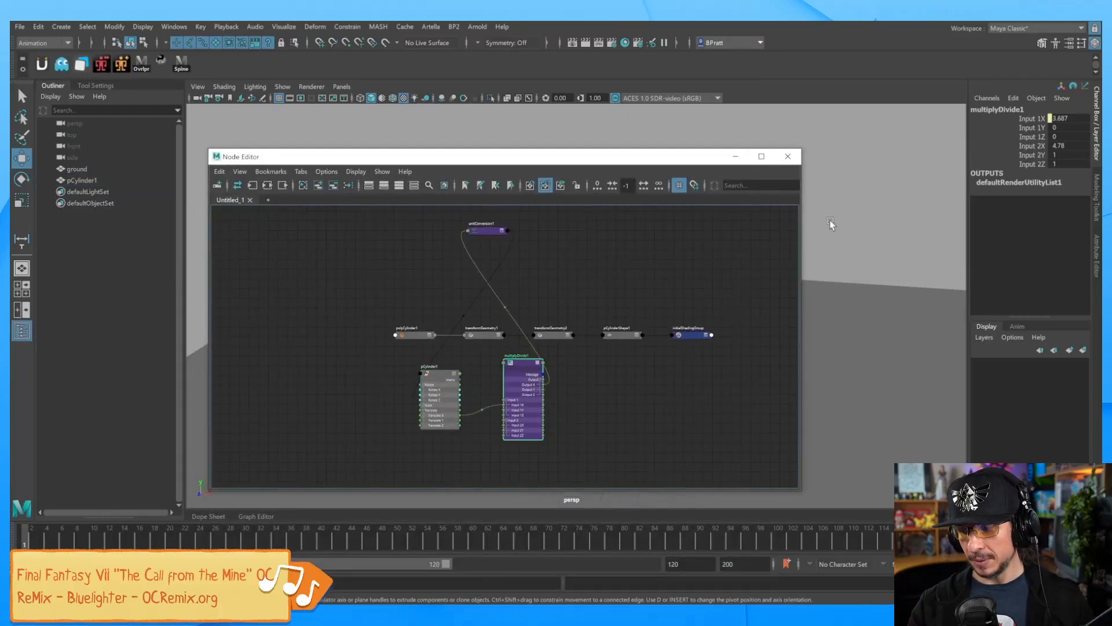
{"action": "left_click", "coordinate": [1064, 145]}
{"action": "left_click", "coordinate": [1051, 146]}
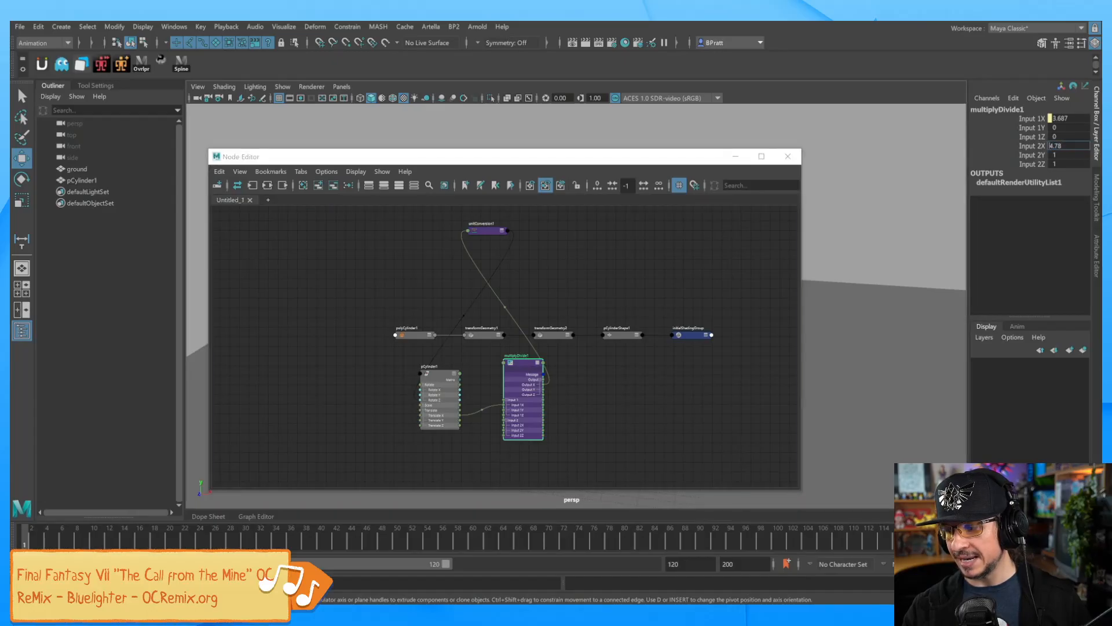
{"action": "type", "text": "-"}
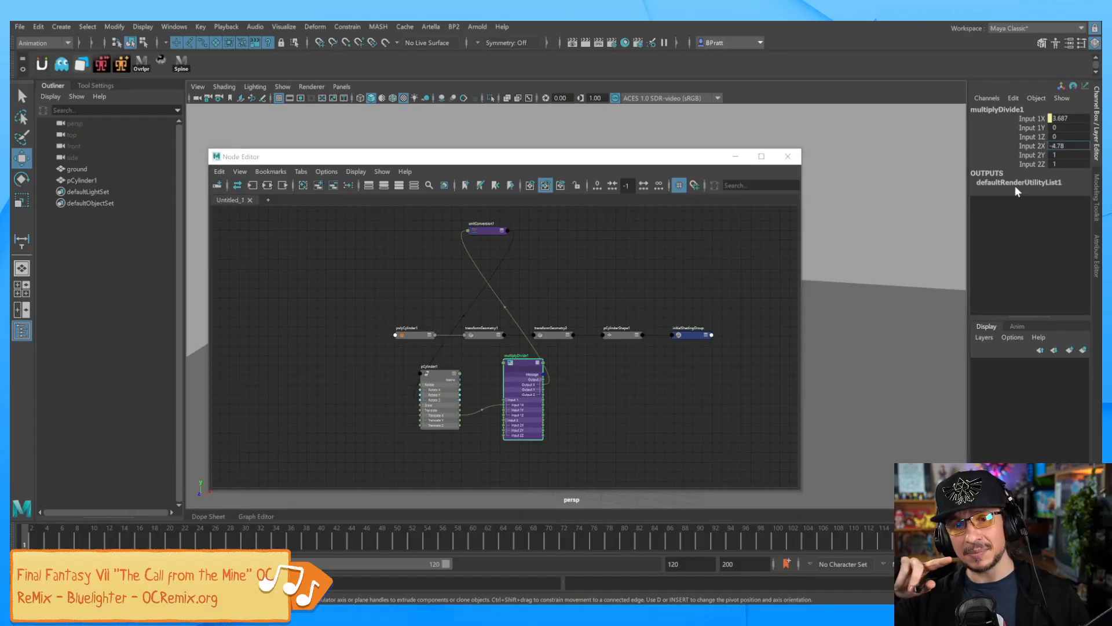
{"action": "key", "text": "Return"}
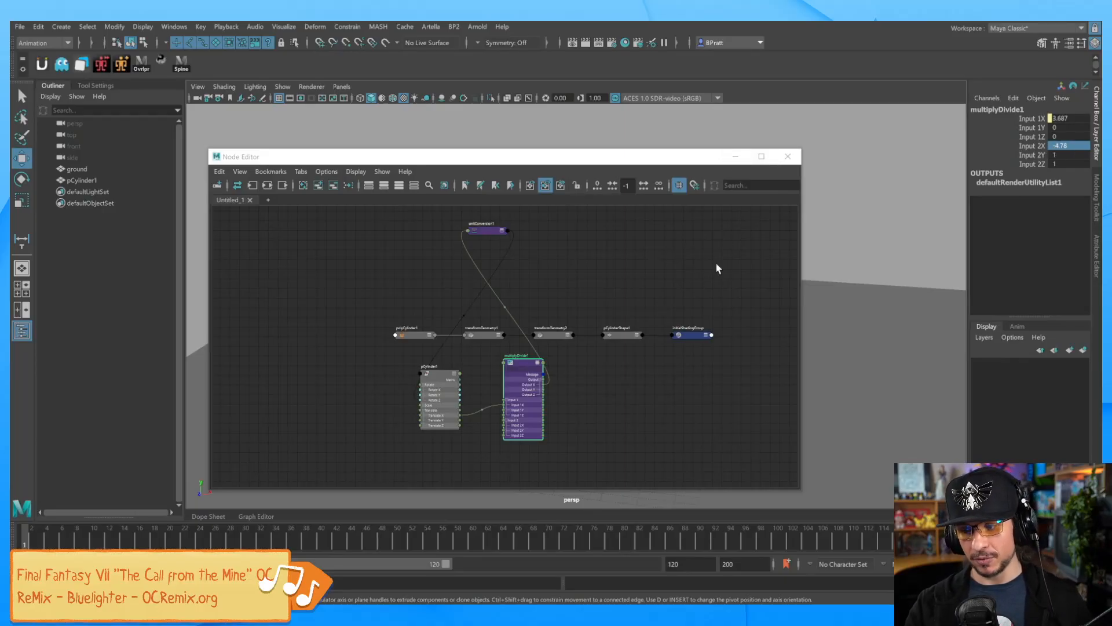
Step: Minimize the Node Editor and test the roll by moving the cylinder in X to about -13.1 and back to about -4.3
{"action": "left_click", "coordinate": [736, 156]}
{"action": "left_click", "coordinate": [628, 306]}
{"action": "left_click_drag", "start_coordinate": [679, 314], "coordinate": [505, 311]}
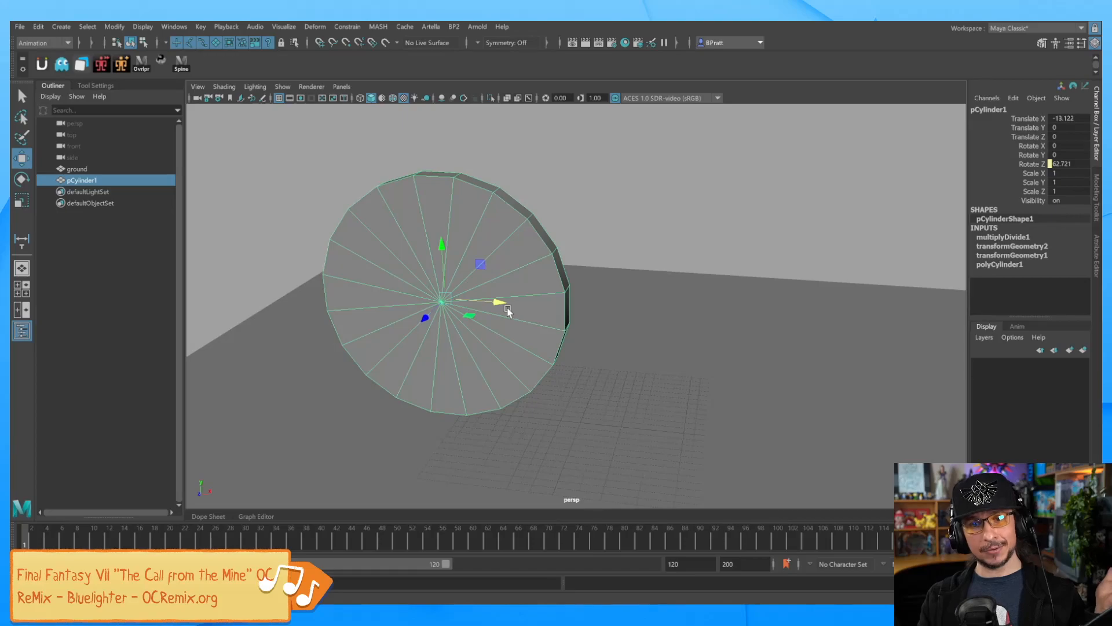
{"action": "left_click_drag", "start_coordinate": [497, 303], "coordinate": [565, 324]}
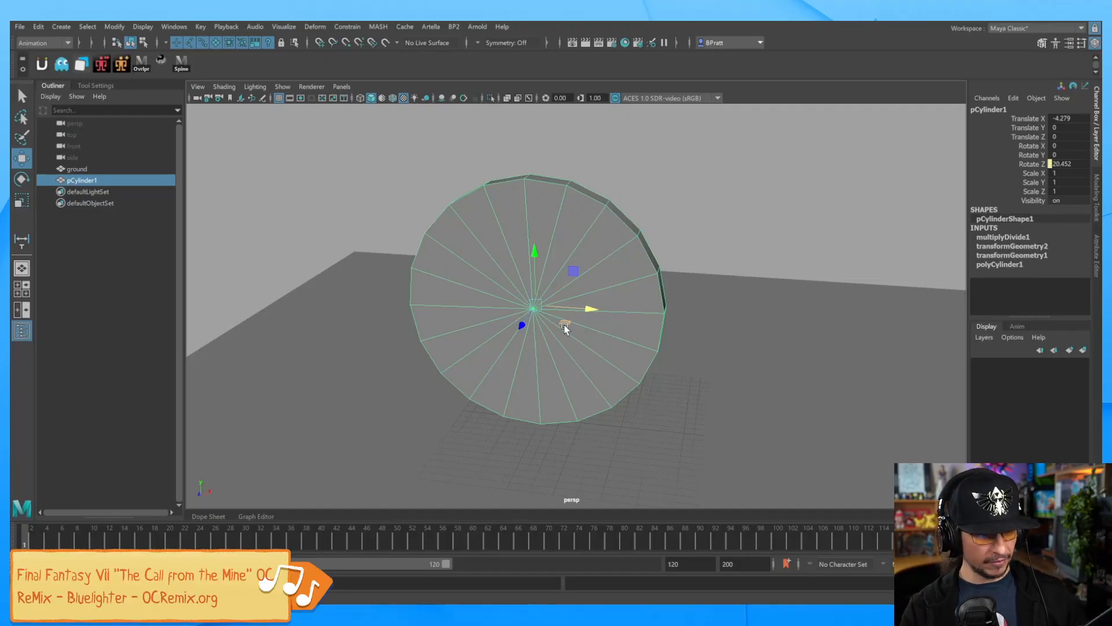
Step: Scale the cylinder down uniformly to about 0.207 and lower it to about -8.7 in Y
{"action": "key", "text": "r"}
{"action": "left_click_drag", "start_coordinate": [536, 305], "coordinate": [435, 402]}
{"action": "key", "text": "w"}
{"action": "left_click_drag", "start_coordinate": [533, 254], "coordinate": [529, 303]}
{"action": "left_click_drag", "start_coordinate": [591, 356], "coordinate": [476, 437]}
{"action": "key", "text": "r"}
{"action": "key", "text": "w"}
{"action": "left_click_drag", "start_coordinate": [553, 305], "coordinate": [552, 347]}
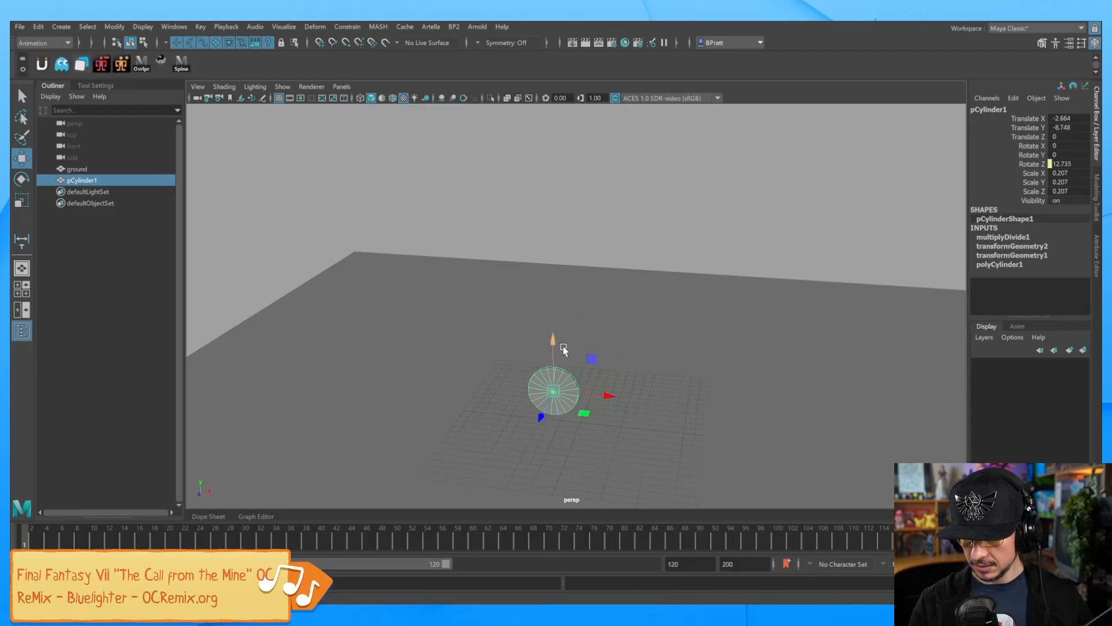
Step: Test the roll of the scaled-down cylinder by moving it in X to about -5.9
{"action": "left_click", "coordinate": [613, 396]}
{"action": "key", "text": "ctrl+z"}
{"action": "left_click_drag", "start_coordinate": [610, 396], "coordinate": [582, 395]}
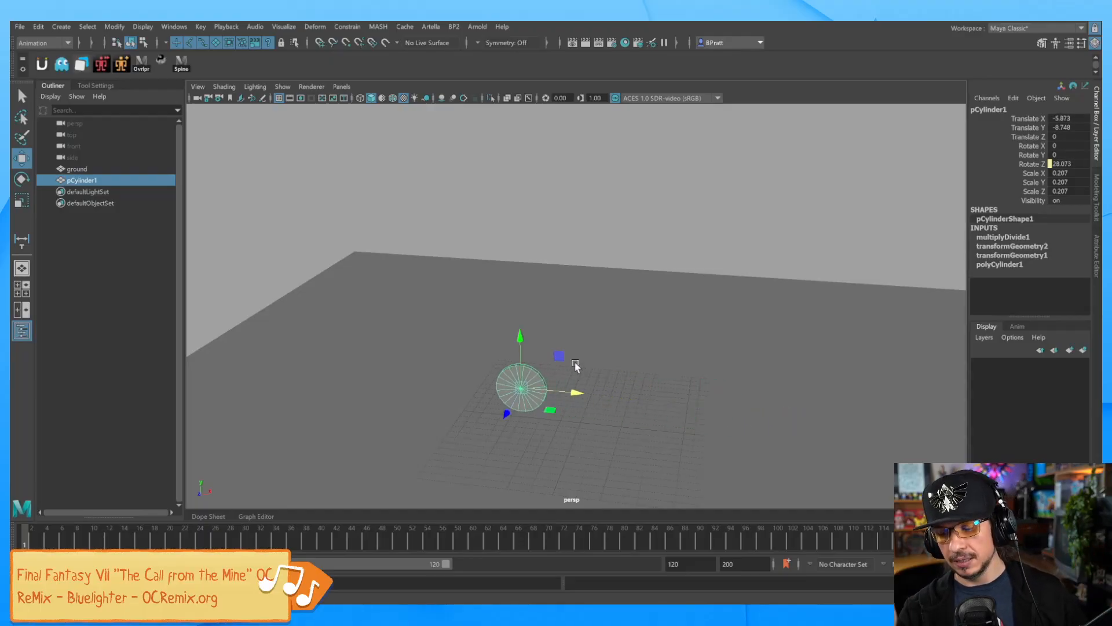
Step: Undo the test moves and scaling of the cylinder back to its full size
{"action": "key", "text": "ctrl+z"}
{"action": "key", "text": "ctrl+z"}
{"action": "key", "text": "ctrl+z"}
{"action": "key", "text": "ctrl+z"}
{"action": "key", "text": "ctrl+z"}
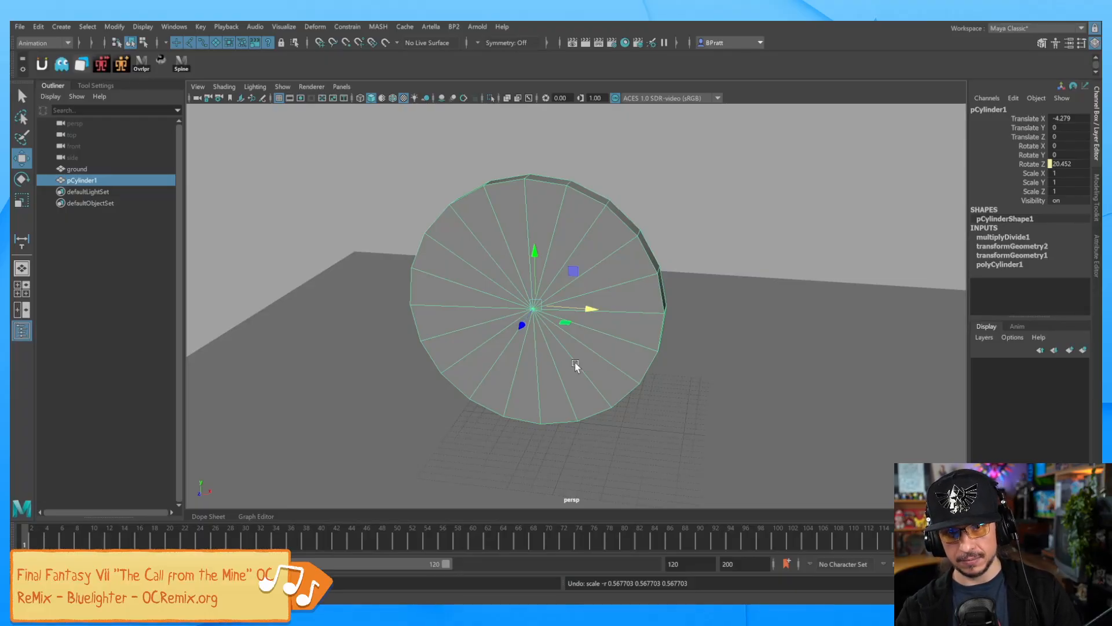
Step: Measure the cylinder's radius in wireframe with the Distance Tool, snapping its locators to the centre vertex and the topmost rim vertex
{"action": "left_click_drag", "start_coordinate": [639, 303], "coordinate": [633, 332], "text": "alt"}
{"action": "key", "text": "q"}
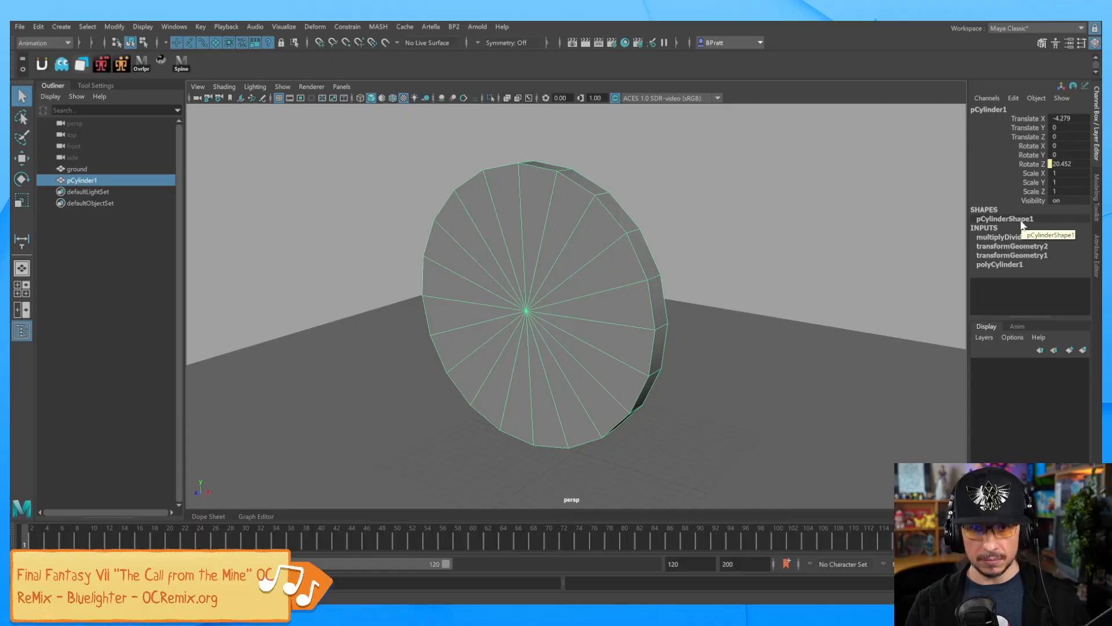
{"action": "left_click", "coordinate": [19, 27]}
{"action": "mouse_move", "coordinate": [89, 29]}
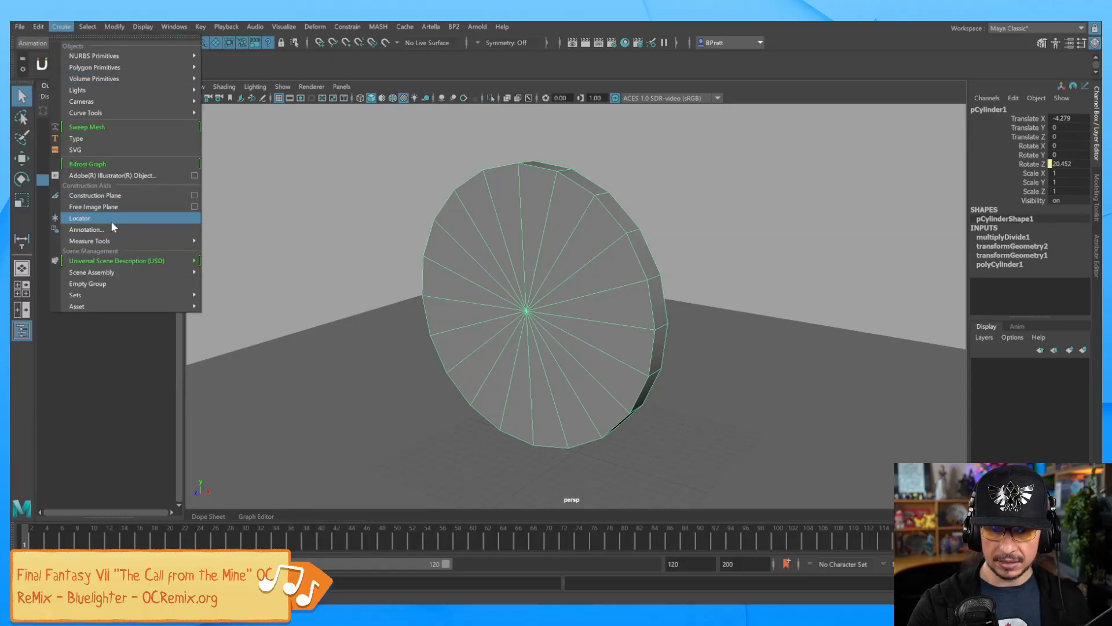
{"action": "mouse_move", "coordinate": [118, 241]}
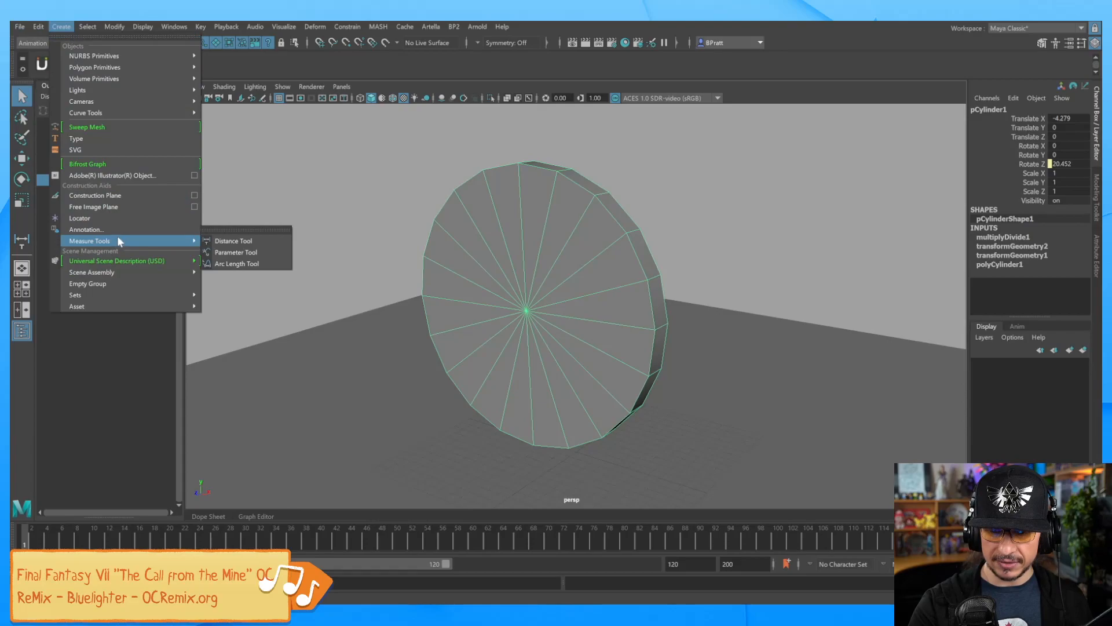
{"action": "left_click", "coordinate": [241, 240]}
{"action": "key", "text": "4"}
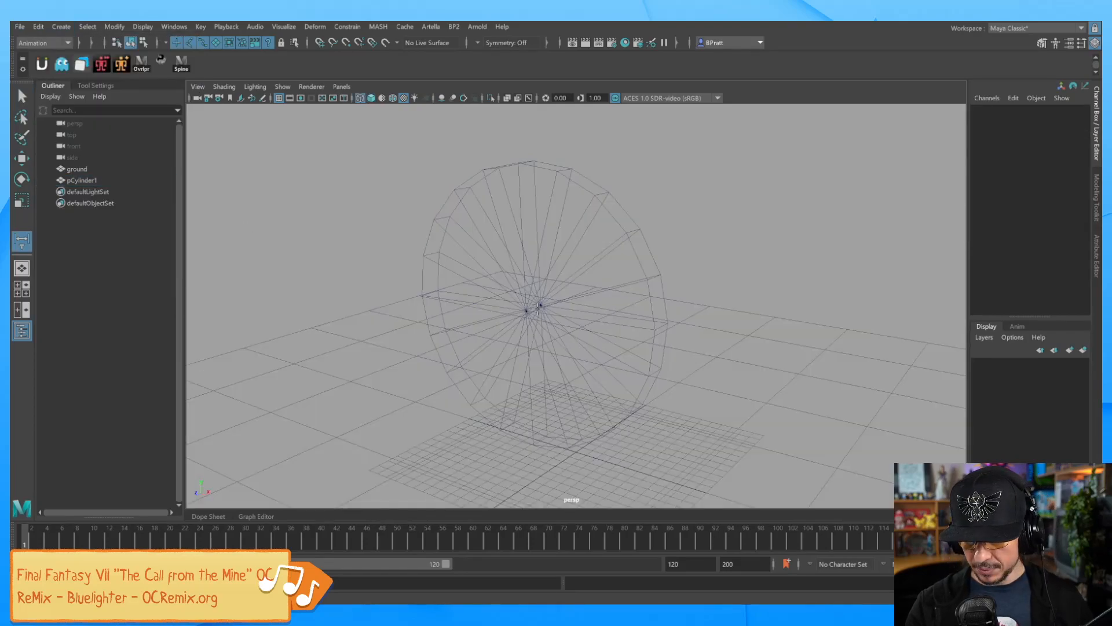
{"action": "key", "text": "v"}
{"action": "left_click", "coordinate": [531, 306]}
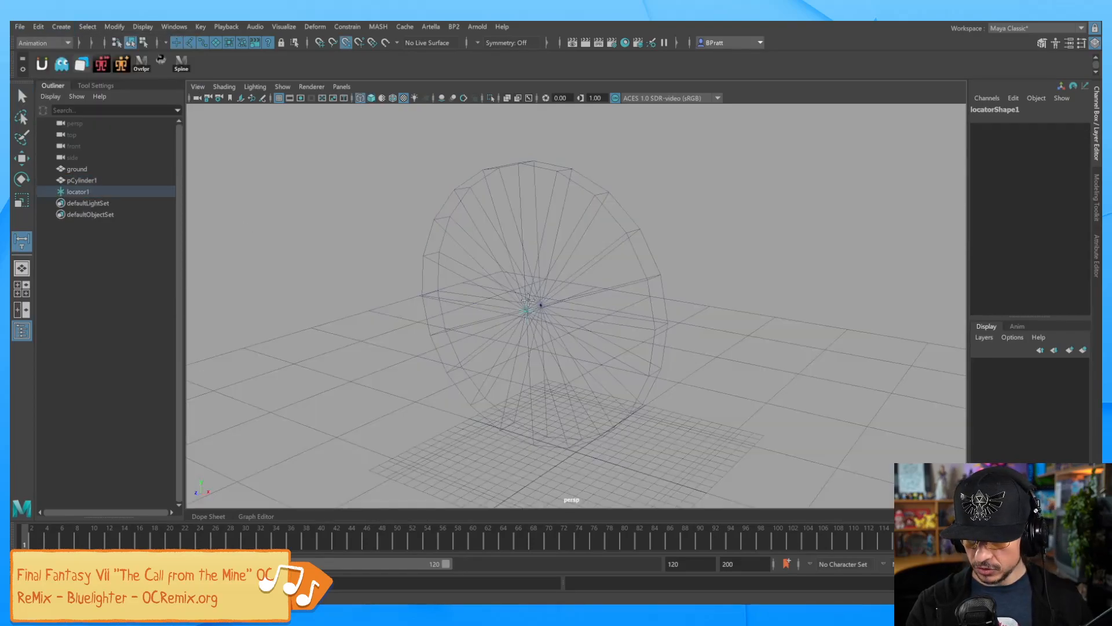
{"action": "left_click", "coordinate": [523, 163]}
{"action": "left_click_drag", "start_coordinate": [590, 196], "coordinate": [604, 262], "text": "alt"}
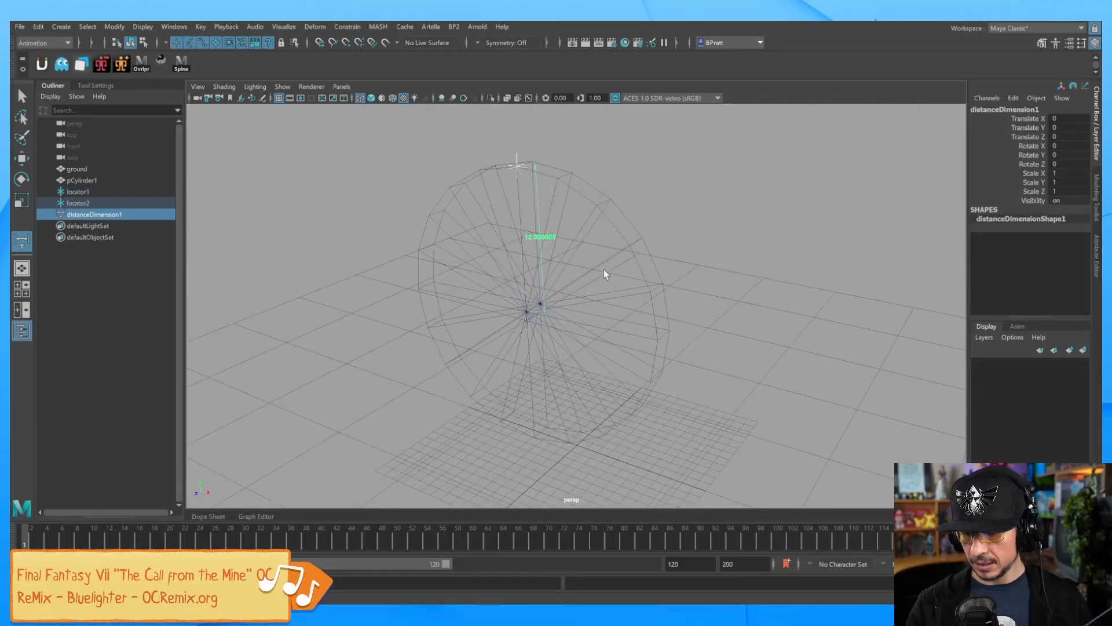
Step: Switch the viewport background to the gradient and try scaling the cylinder uniformly, undoing the scale
{"action": "key", "text": "q"}
{"action": "left_click", "coordinate": [603, 219]}
{"action": "key", "text": "r"}
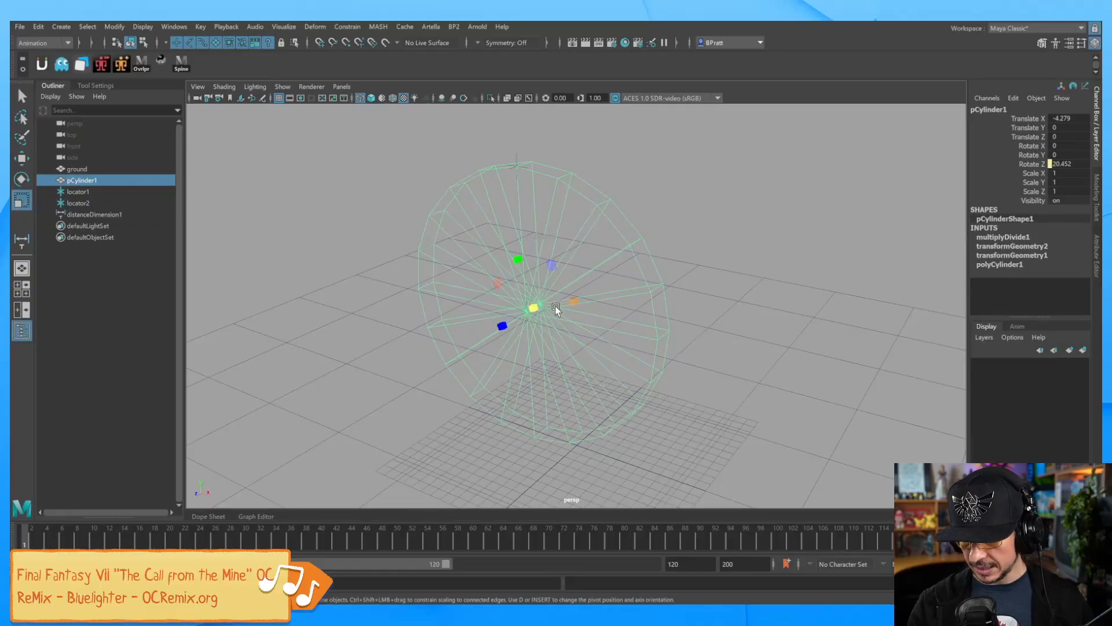
{"action": "key", "text": "alt+b"}
{"action": "mouse_move", "coordinate": [532, 309]}
{"action": "left_mouse_down"}
{"action": "mouse_move", "coordinate": [422, 409]}
{"action": "mouse_move", "coordinate": [603, 290]}
{"action": "mouse_move", "coordinate": [370, 442]}
{"action": "mouse_move", "coordinate": [594, 287]}
{"action": "mouse_move", "coordinate": [534, 326]}
{"action": "left_mouse_up"}
{"action": "key", "text": "ctrl+z"}
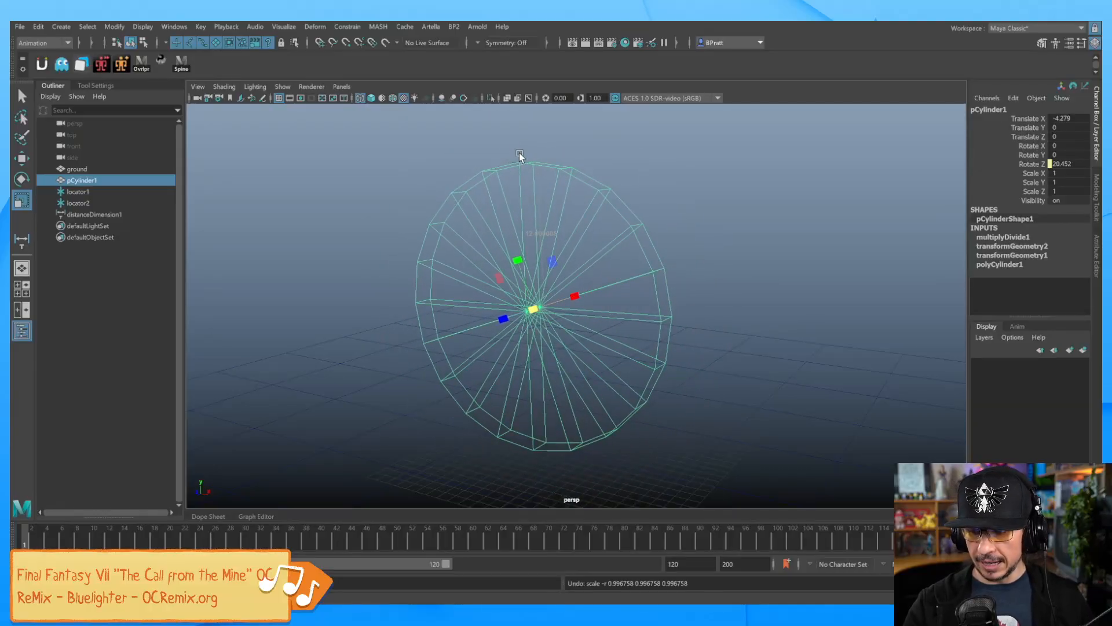
Step: Attach locator2 to the cylinder's topmost rim vertex with a Point On Poly constraint
{"action": "left_click", "coordinate": [520, 155]}
{"action": "key", "text": "w"}
{"action": "middle_click_drag", "start_coordinate": [561, 223], "coordinate": [582, 286], "text": "alt"}
{"action": "right_click_drag", "start_coordinate": [583, 286], "coordinate": [681, 254], "text": "alt"}
{"action": "middle_click_drag", "start_coordinate": [562, 268], "coordinate": [567, 305], "text": "alt"}
{"action": "right_click_drag", "start_coordinate": [567, 306], "coordinate": [630, 264], "text": "alt"}
{"action": "left_click_drag", "start_coordinate": [574, 291], "coordinate": [580, 271], "text": "alt"}
{"action": "left_click", "coordinate": [586, 242]}
{"action": "left_click", "coordinate": [588, 238]}
{"action": "right_click_drag", "start_coordinate": [589, 239], "coordinate": [546, 228]}
{"action": "left_click_drag", "start_coordinate": [523, 225], "coordinate": [527, 222]}
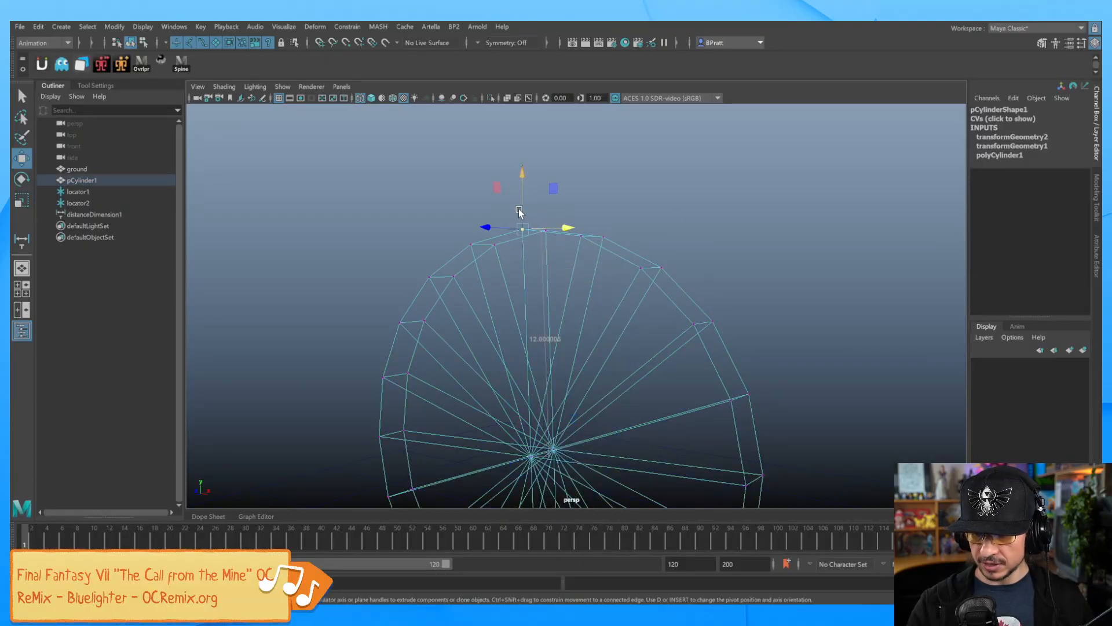
{"action": "key", "text": "q"}
{"action": "left_click", "coordinate": [523, 224], "text": "shift"}
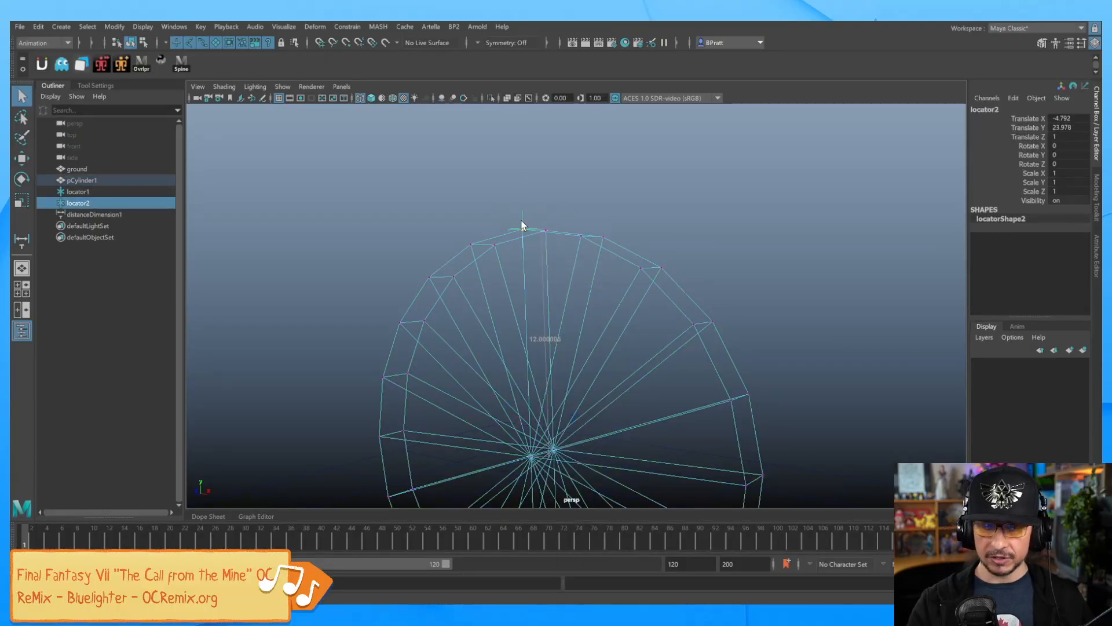
{"action": "left_click", "coordinate": [355, 27]}
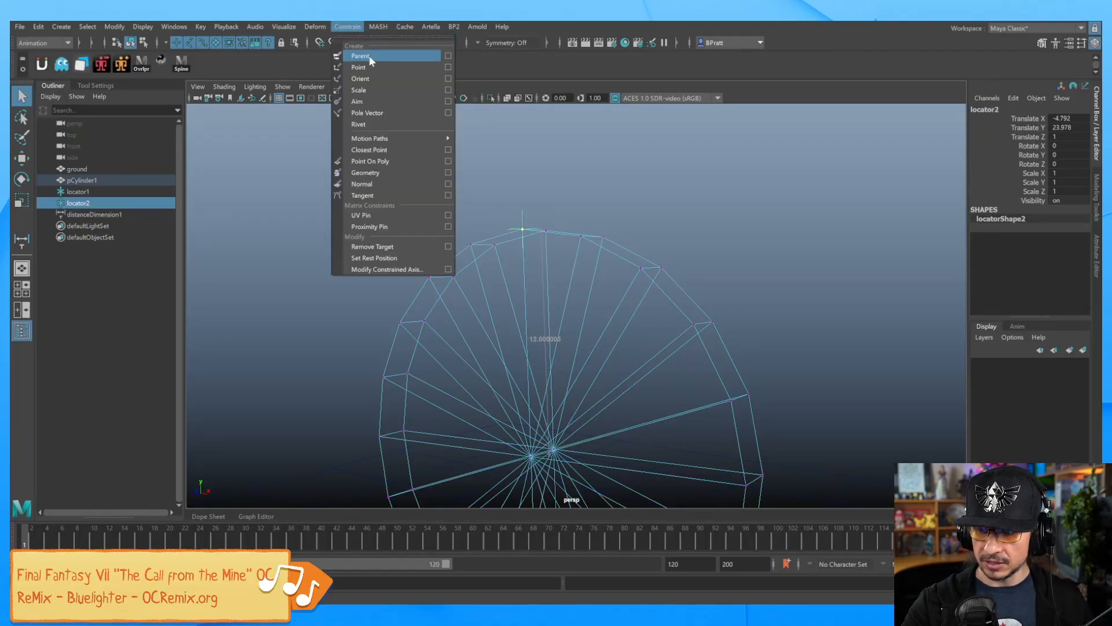
{"action": "left_click", "coordinate": [402, 161]}
Step: Attach locator1 to the cylinder's centre vertex with the same Point On Poly constraint and clear the selection
{"action": "left_click_drag", "start_coordinate": [601, 350], "coordinate": [636, 319], "text": "alt"}
{"action": "right_click_drag", "start_coordinate": [635, 319], "coordinate": [649, 315], "text": "alt"}
{"action": "left_click", "coordinate": [515, 342]}
{"action": "mouse_move", "coordinate": [505, 329]}
{"action": "left_mouse_down", "text": "shift"}
{"action": "mouse_move", "coordinate": [527, 332]}
{"action": "mouse_move", "coordinate": [507, 325]}
{"action": "left_mouse_up", "text": "shift"}
{"action": "key", "text": "ctrl+z"}
{"action": "left_click_drag", "start_coordinate": [502, 322], "coordinate": [523, 332], "text": "shift"}
{"action": "key", "text": "g"}
{"action": "left_click_drag", "start_coordinate": [723, 271], "coordinate": [640, 321], "text": "alt"}
{"action": "left_click", "coordinate": [643, 320]}
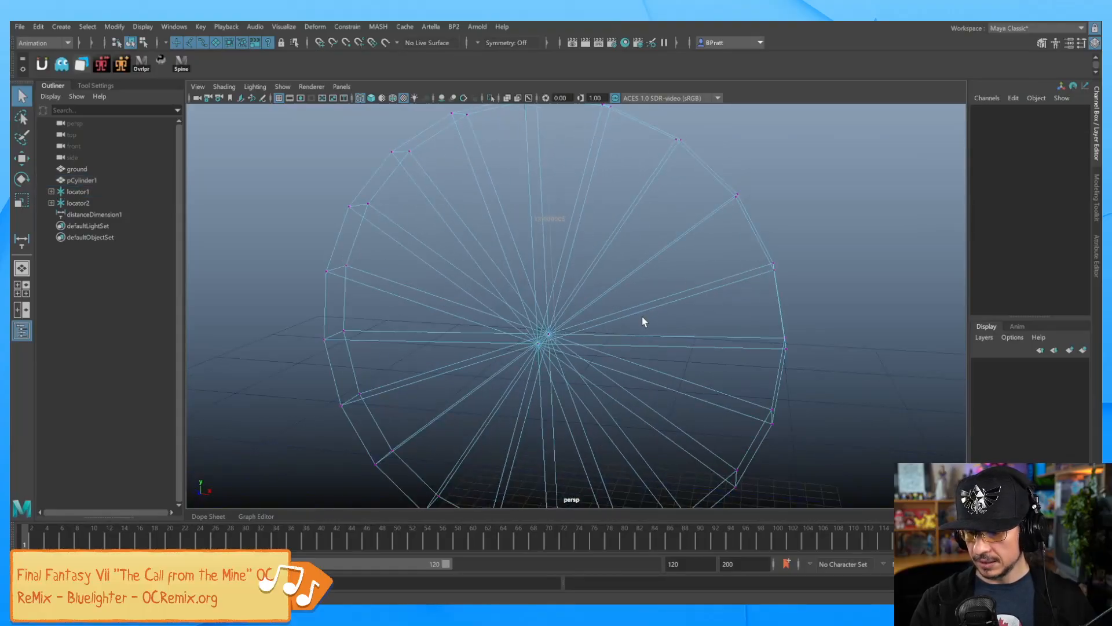
Step: Return to object mode, scale the cylinder uniformly, raise it in Y and switch to shaded display
{"action": "key", "text": "r"}
{"action": "key", "text": "F8"}
{"action": "key", "text": "F8"}
{"action": "left_click_drag", "start_coordinate": [544, 338], "coordinate": [655, 298]}
{"action": "key", "text": "w"}
{"action": "left_click_drag", "start_coordinate": [541, 286], "coordinate": [547, 205]}
{"action": "key", "text": "5"}
{"action": "left_click_drag", "start_coordinate": [613, 285], "coordinate": [616, 319], "text": "alt"}
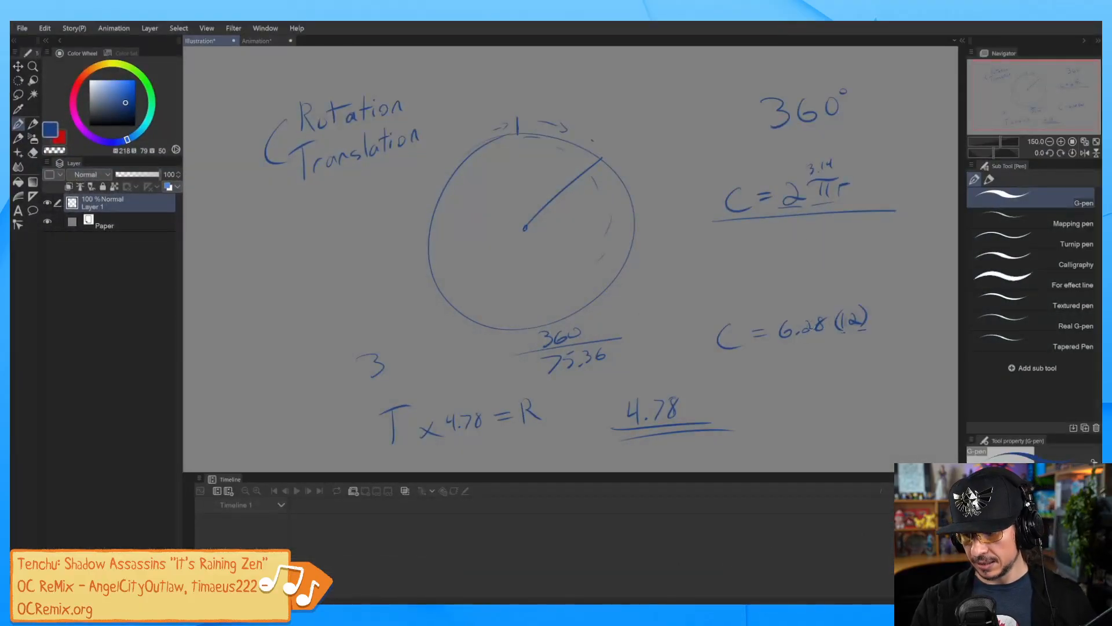
Step: Underline 6.28(12) in the handwritten circumference formula and switch to Maya
{"action": "left_click_drag", "start_coordinate": [807, 338], "coordinate": [872, 335]}
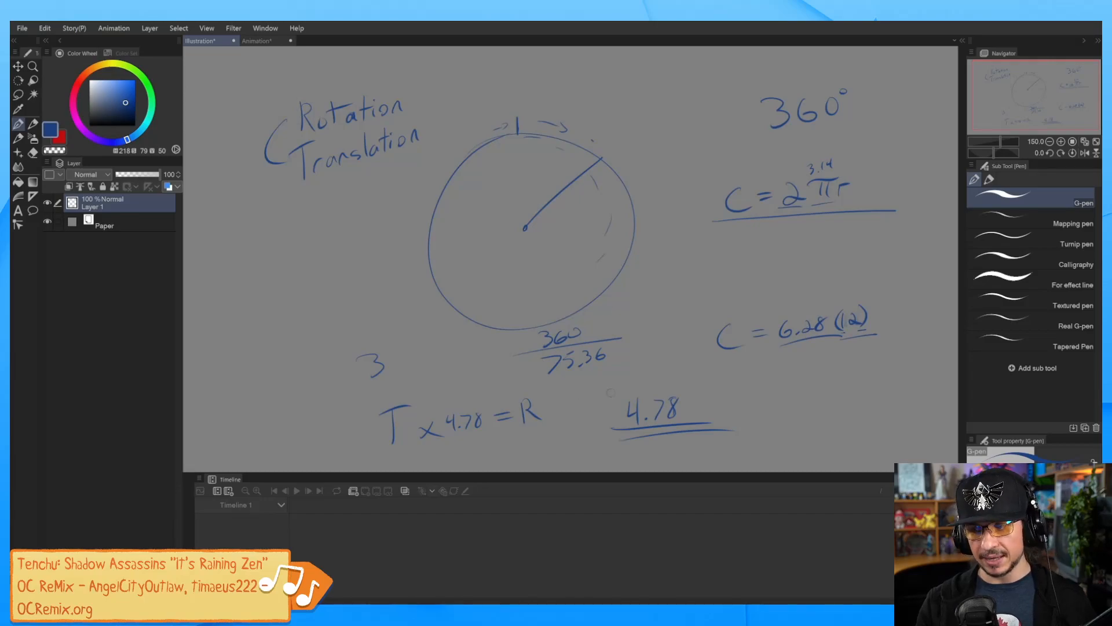
{"action": "left_click", "coordinate": [1077, 25]}
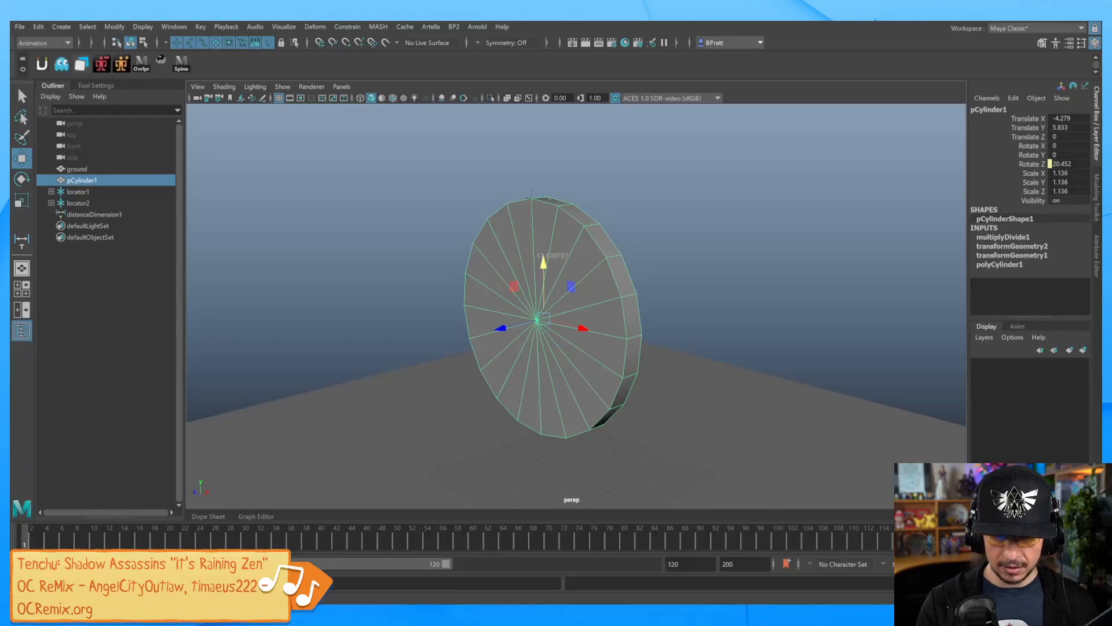
Step: Open the Node Editor and delete the unitConversion1 and multiplyDivide1 nodes driving the cylinder's rotation
{"action": "left_click", "coordinate": [116, 597]}
{"action": "left_click_drag", "start_coordinate": [464, 249], "coordinate": [556, 275]}
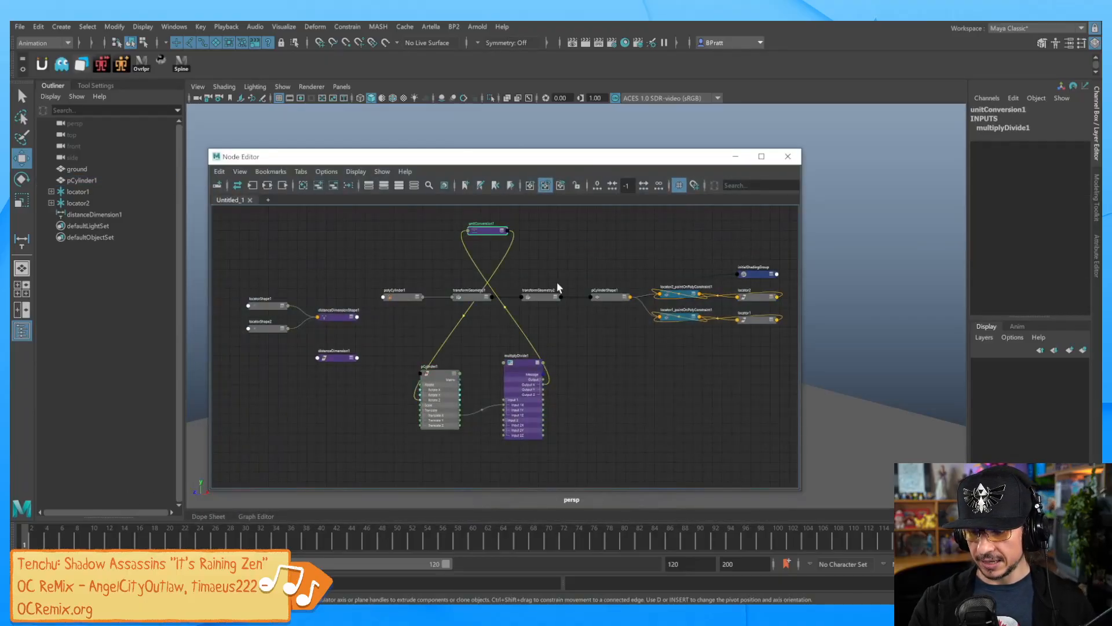
{"action": "key", "text": "Delete"}
{"action": "key", "text": "Delete"}
{"action": "middle_click_drag", "start_coordinate": [532, 394], "coordinate": [605, 352], "text": "alt"}
{"action": "scroll", "coordinate": [568, 375], "scroll_direction": "up", "scroll_amount": 4}
{"action": "scroll", "coordinate": [614, 364], "scroll_direction": "up", "scroll_amount": 1}
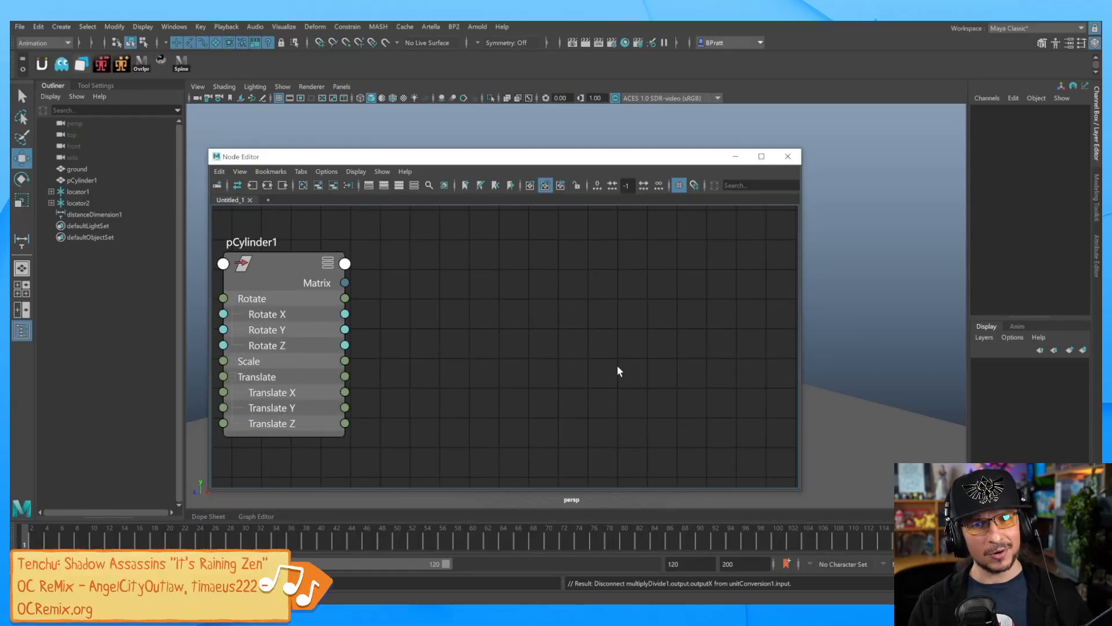
Step: Create a new multiplyDivide node in the Node Editor and place it beside pCylinder1
{"action": "scroll", "coordinate": [606, 364], "scroll_direction": "down", "scroll_amount": 2}
{"action": "key", "text": "Tab"}
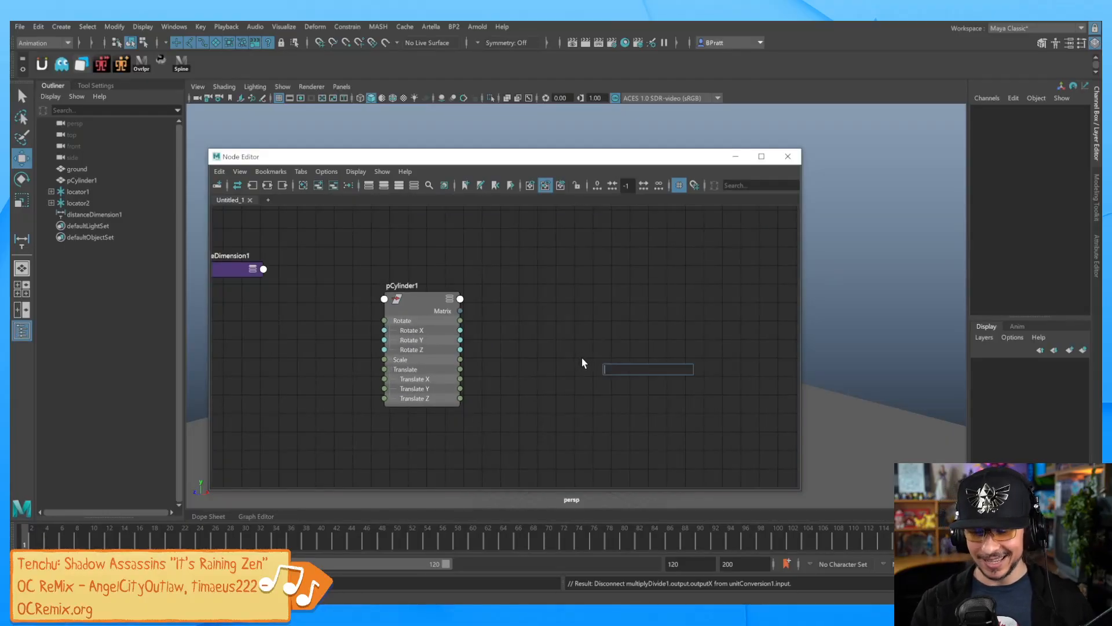
{"action": "type", "text": "mu"}
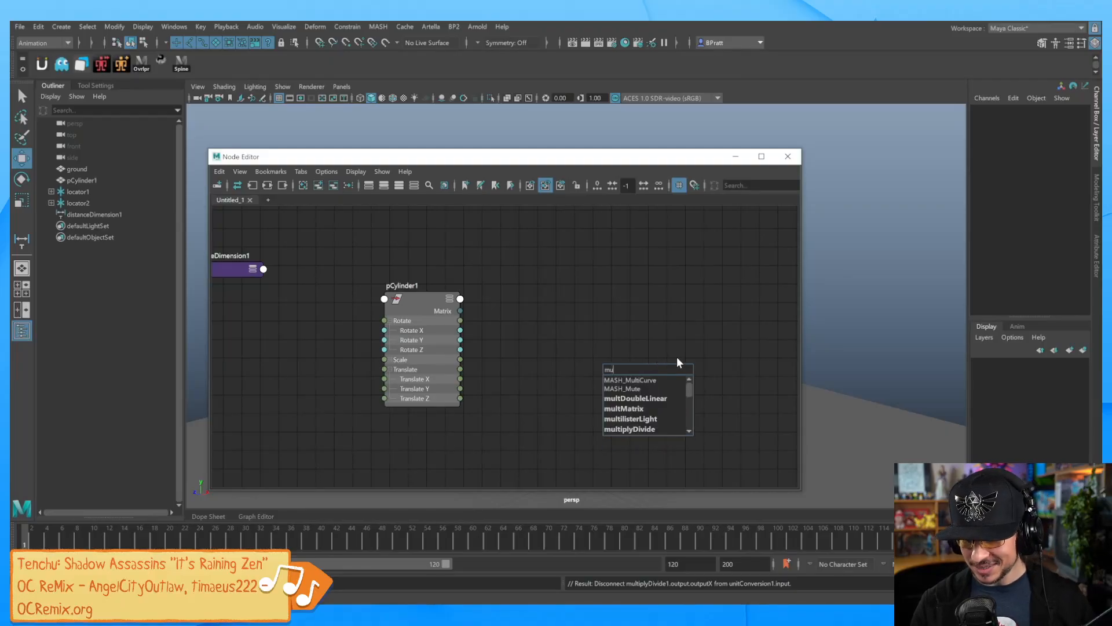
{"action": "left_click", "coordinate": [650, 428]}
{"action": "left_click_drag", "start_coordinate": [645, 376], "coordinate": [572, 297]}
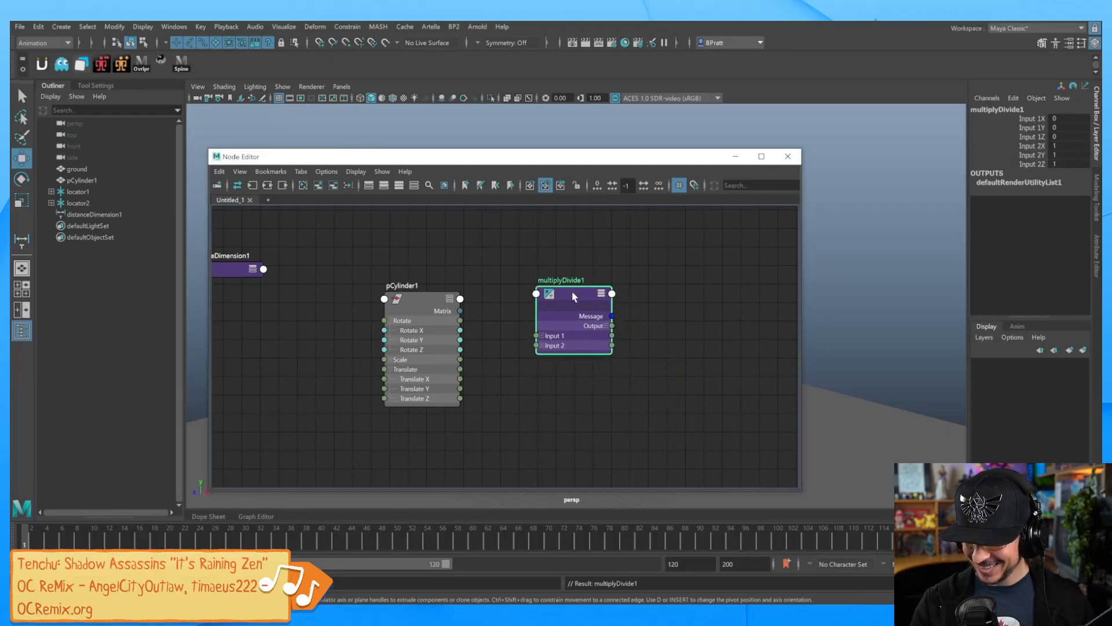
Step: Duplicate the multiplyDivide node twice and arrange the two copies beyond the original in the node graph
{"action": "key", "text": "ctrl+d"}
{"action": "key", "text": "ctrl+d"}
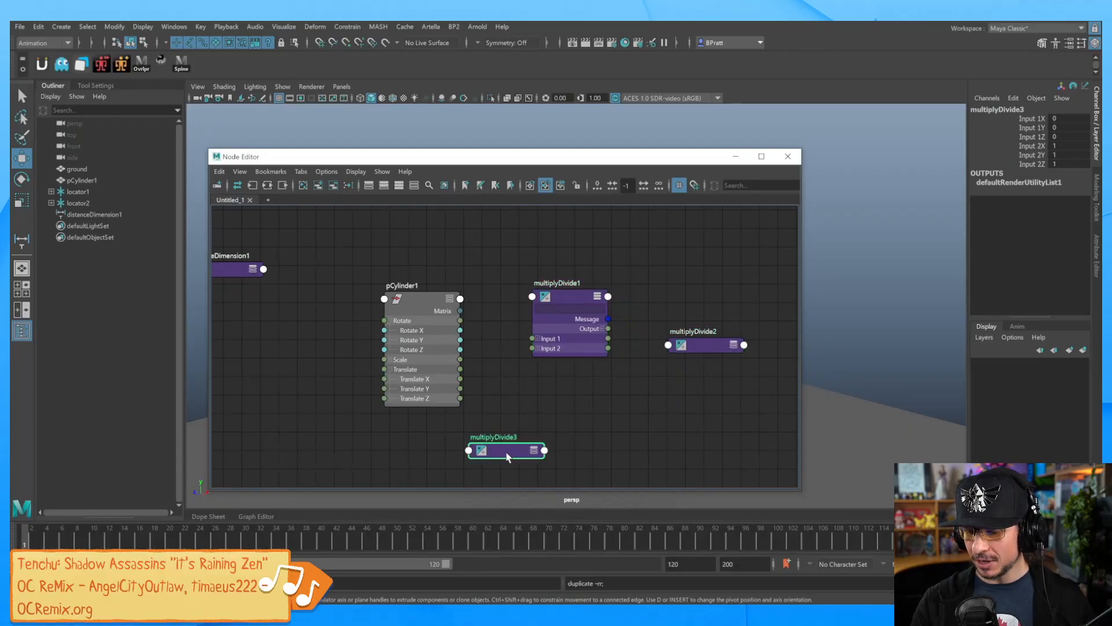
{"action": "left_click_drag", "start_coordinate": [505, 453], "coordinate": [762, 435]}
{"action": "left_click_drag", "start_coordinate": [740, 350], "coordinate": [715, 306]}
{"action": "left_click_drag", "start_coordinate": [758, 432], "coordinate": [703, 422]}
{"action": "scroll", "coordinate": [655, 328], "scroll_direction": "down", "scroll_amount": 2}
{"action": "scroll", "coordinate": [644, 337], "scroll_direction": "up", "scroll_amount": 1}
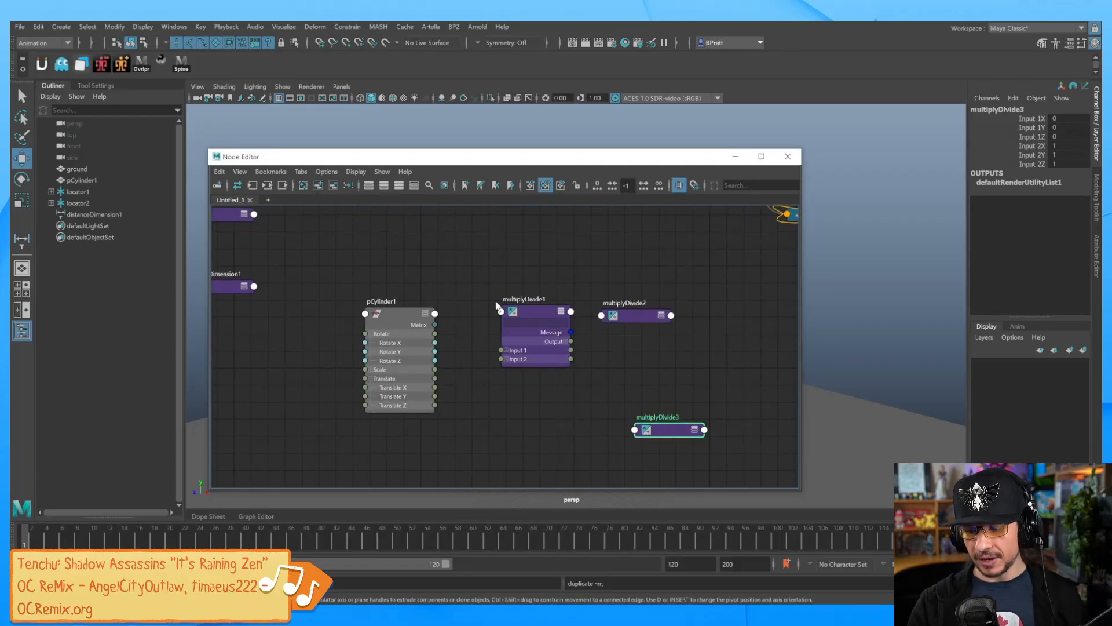
Step: Examine the channels of the cylinder and distanceDimension1 for an exposed radius or distance value
{"action": "left_click_drag", "start_coordinate": [623, 151], "coordinate": [745, 142]}
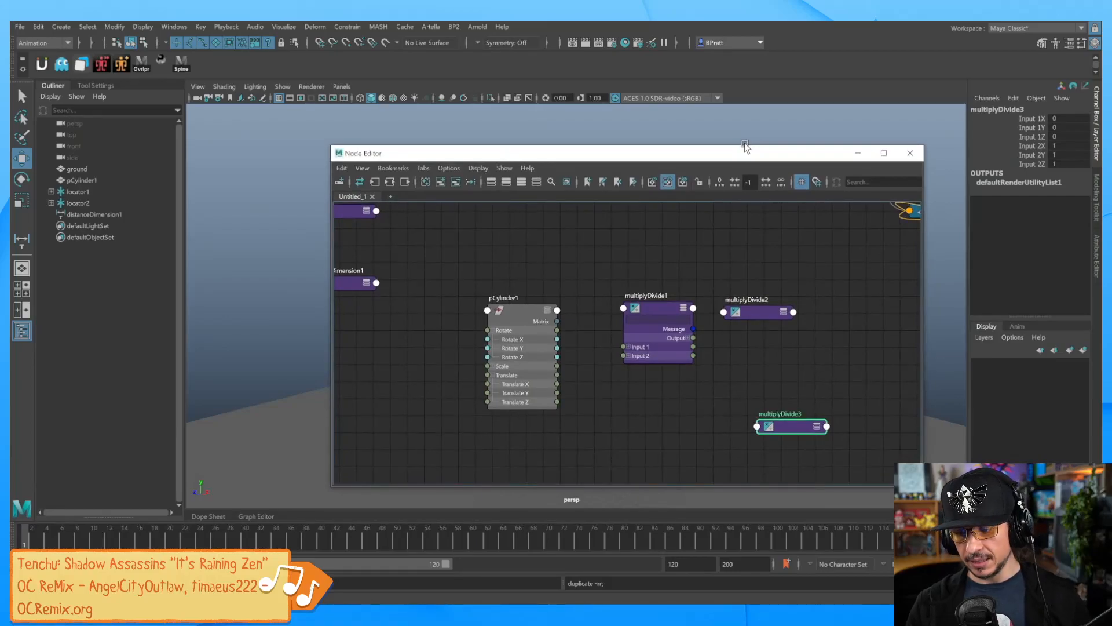
{"action": "left_click_drag", "start_coordinate": [498, 269], "coordinate": [711, 399]}
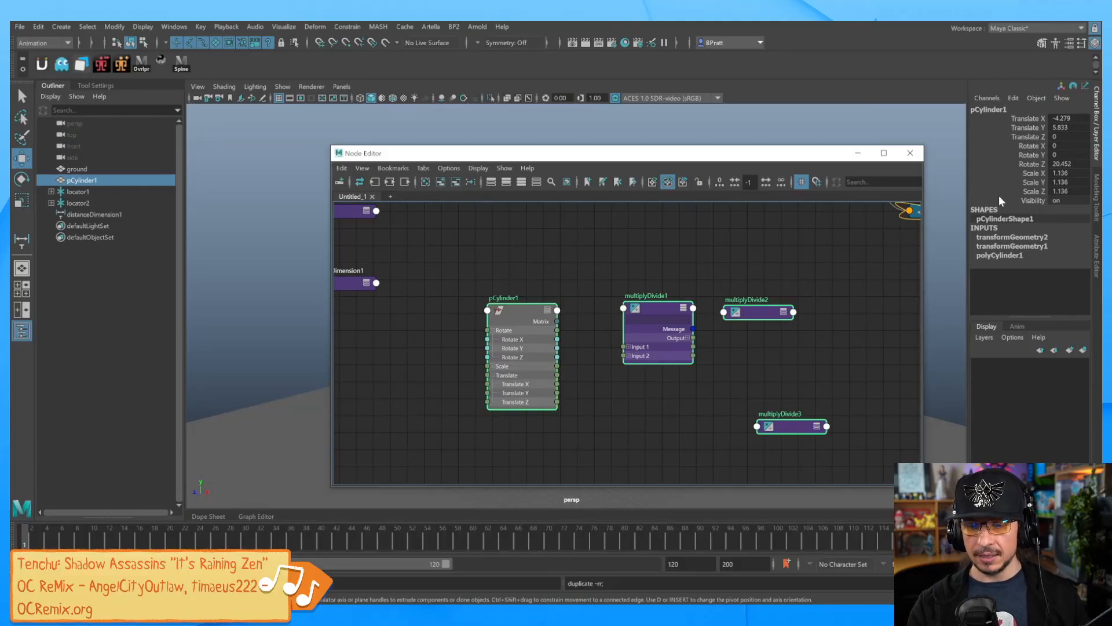
{"action": "left_click", "coordinate": [112, 213], "text": "ctrl"}
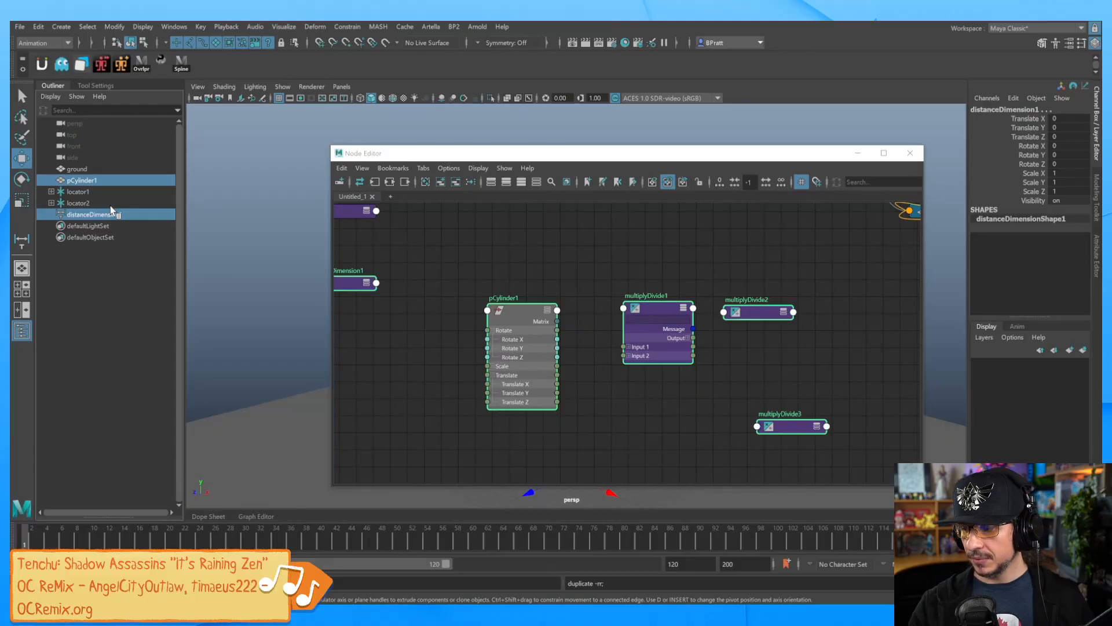
{"action": "double_click", "coordinate": [1013, 219]}
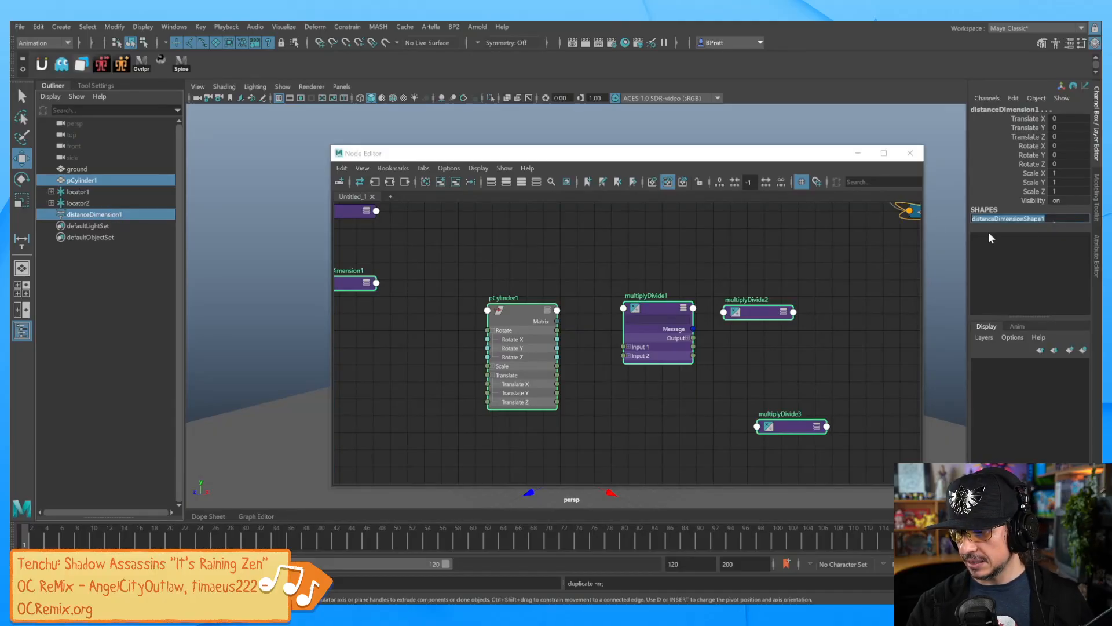
{"action": "left_click_drag", "start_coordinate": [580, 153], "coordinate": [468, 360]}
{"action": "left_click", "coordinate": [556, 259]}
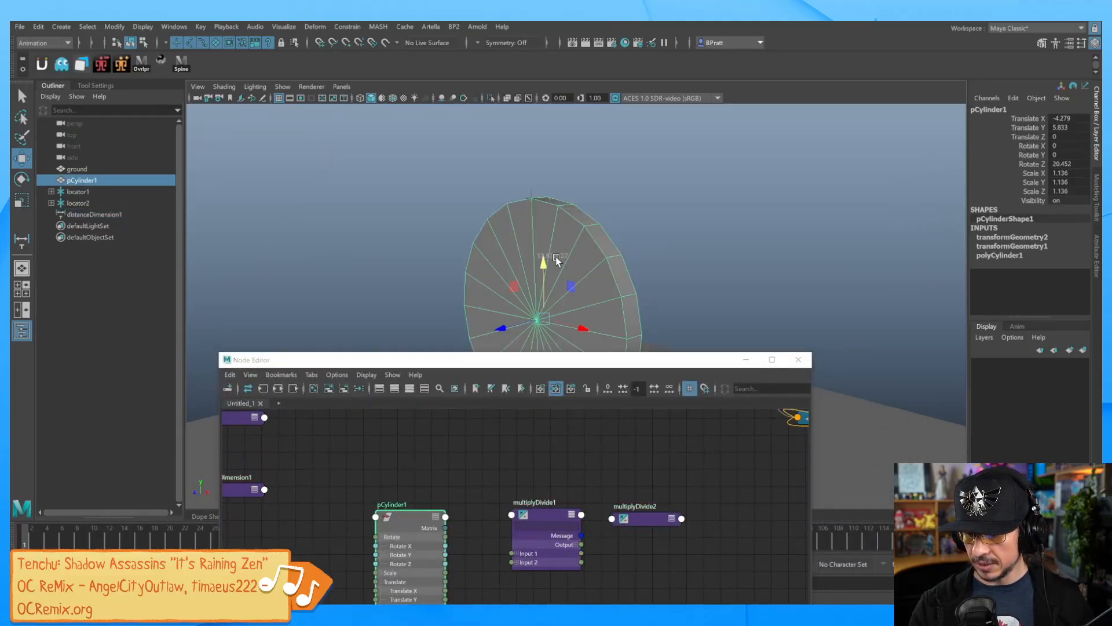
{"action": "left_click", "coordinate": [563, 255]}
{"action": "left_click", "coordinate": [559, 255]}
{"action": "left_click", "coordinate": [605, 256]}
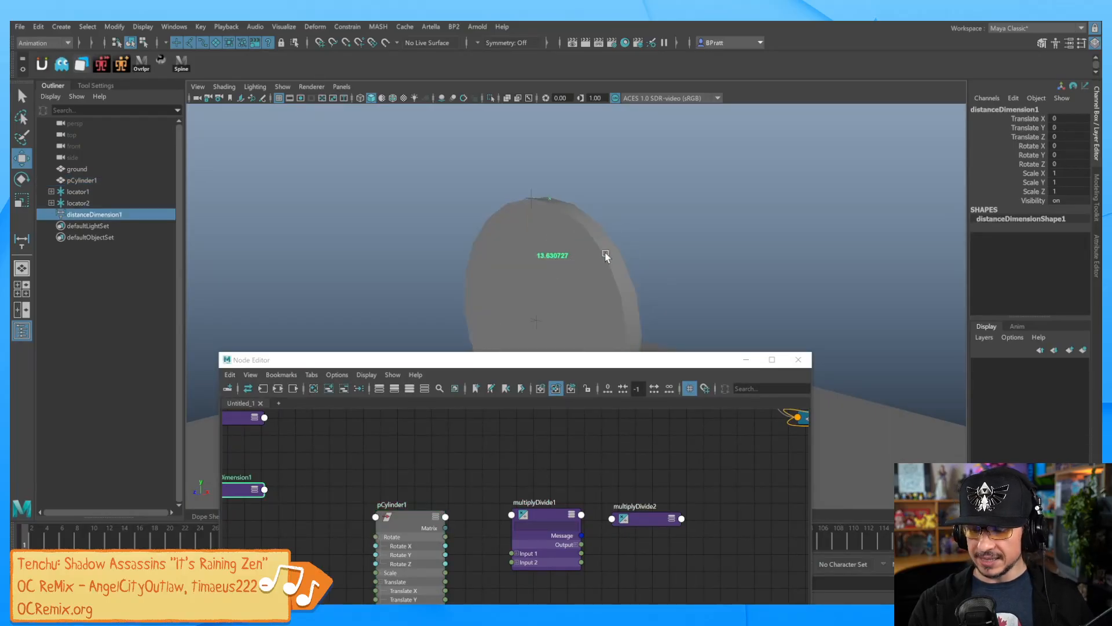
{"action": "left_click_drag", "start_coordinate": [666, 360], "coordinate": [614, 464]}
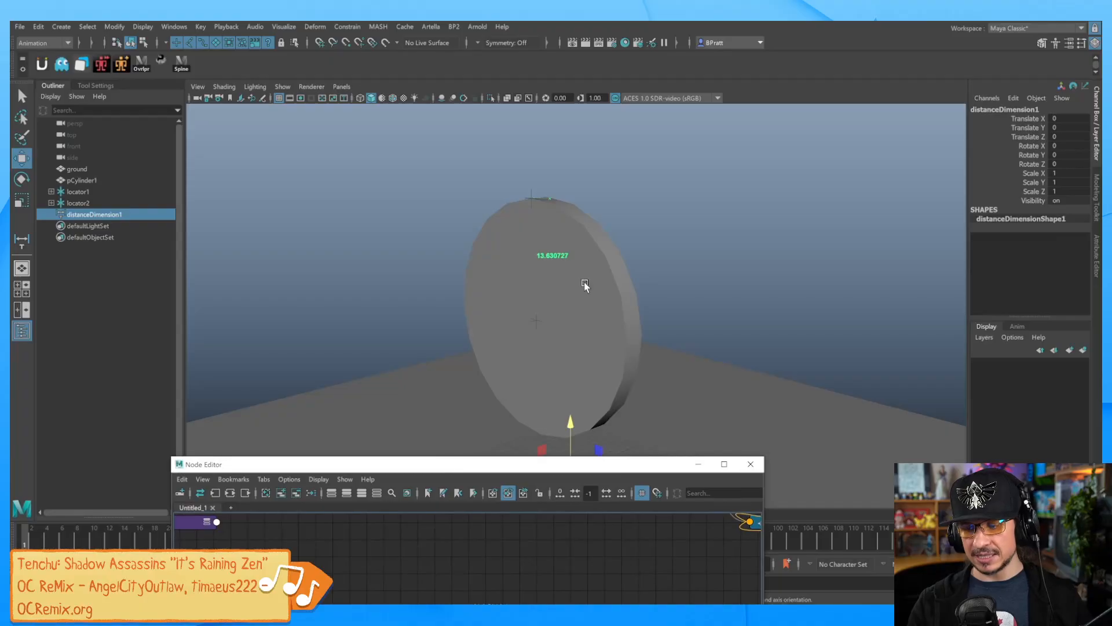
Step: Add a keyable float attribute named Radius to pCylinder1
{"action": "left_click", "coordinate": [628, 313]}
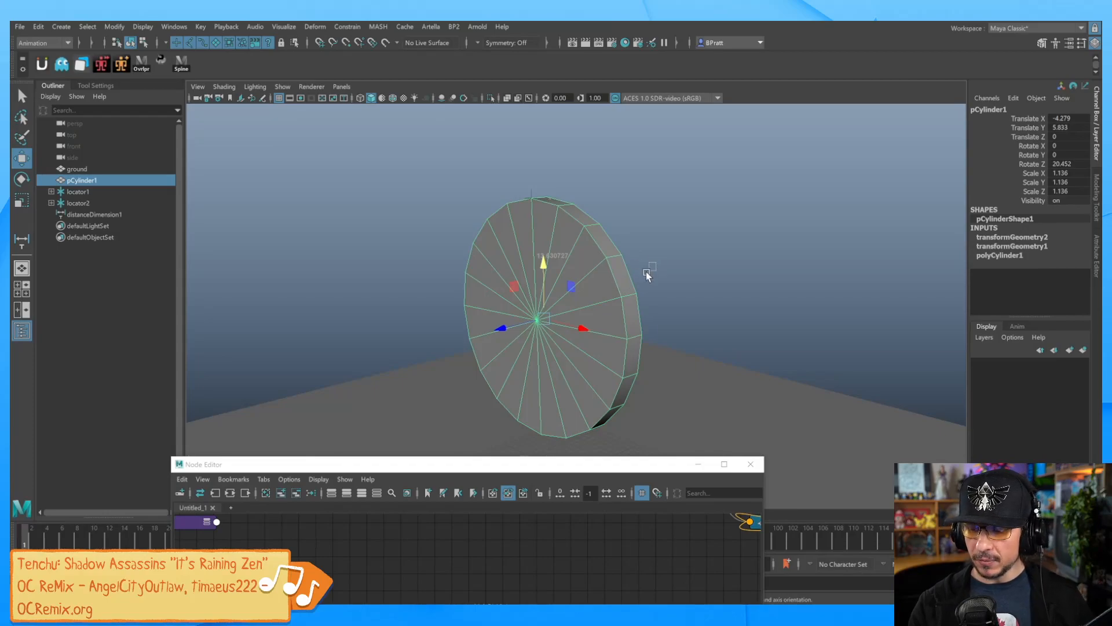
{"action": "left_click_drag", "start_coordinate": [623, 293], "coordinate": [583, 300], "text": "alt"}
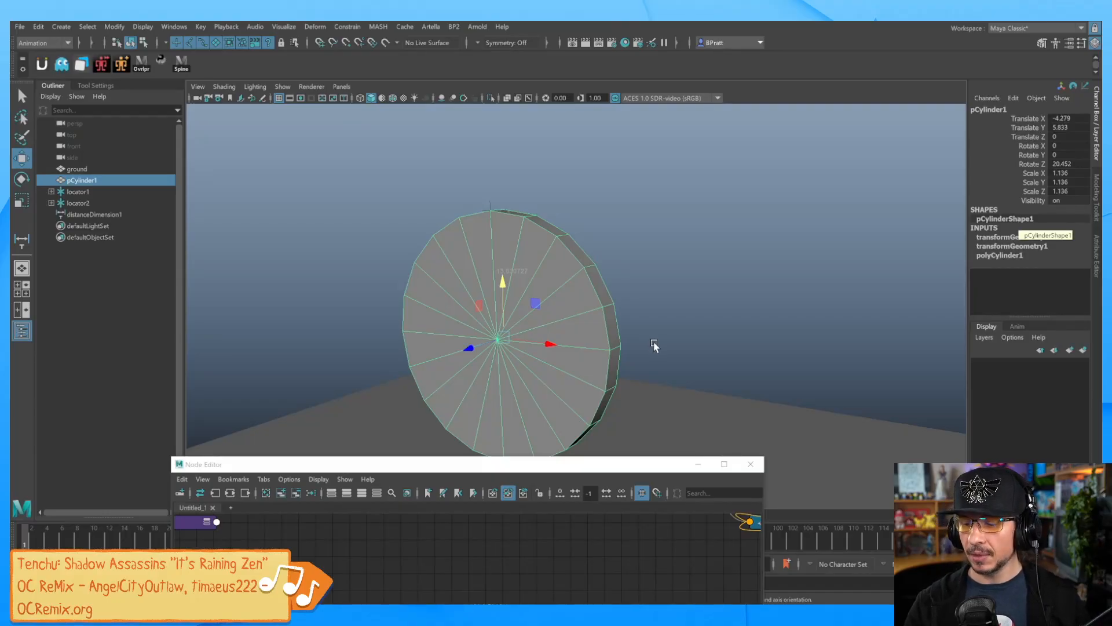
{"action": "left_click", "coordinate": [119, 29]}
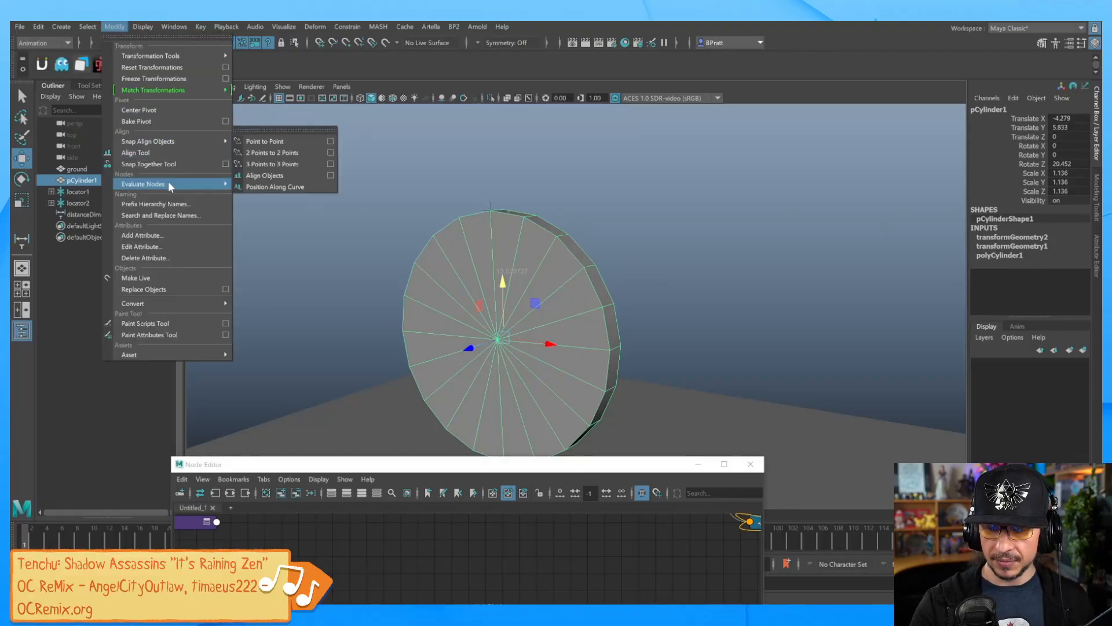
{"action": "left_click", "coordinate": [176, 233]}
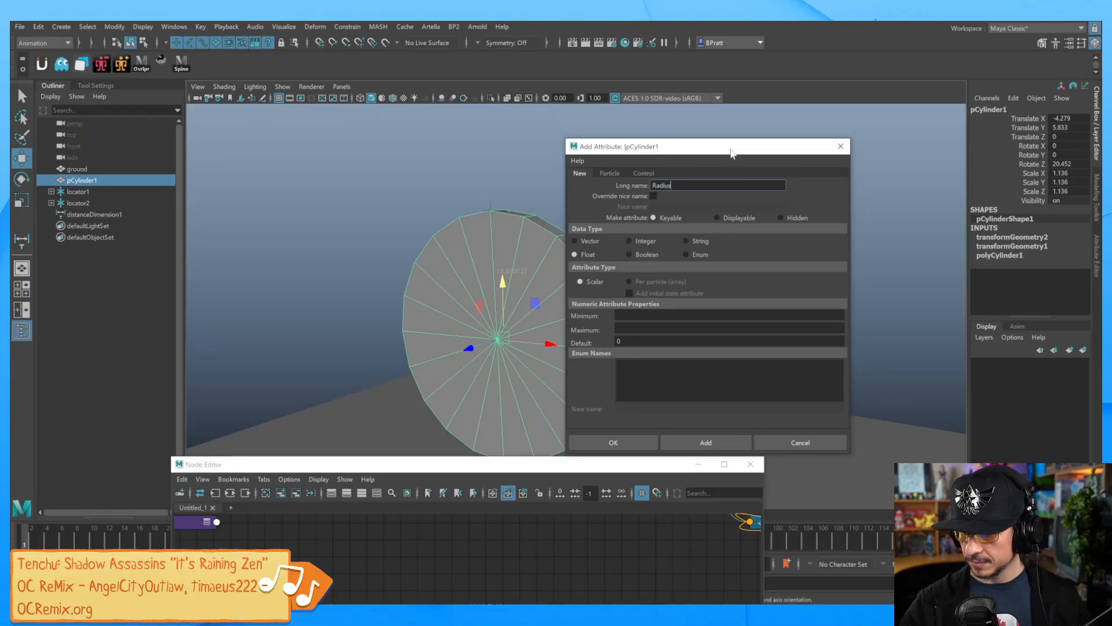
{"action": "left_click_drag", "start_coordinate": [731, 147], "coordinate": [769, 107]}
{"action": "left_click", "coordinate": [672, 394]}
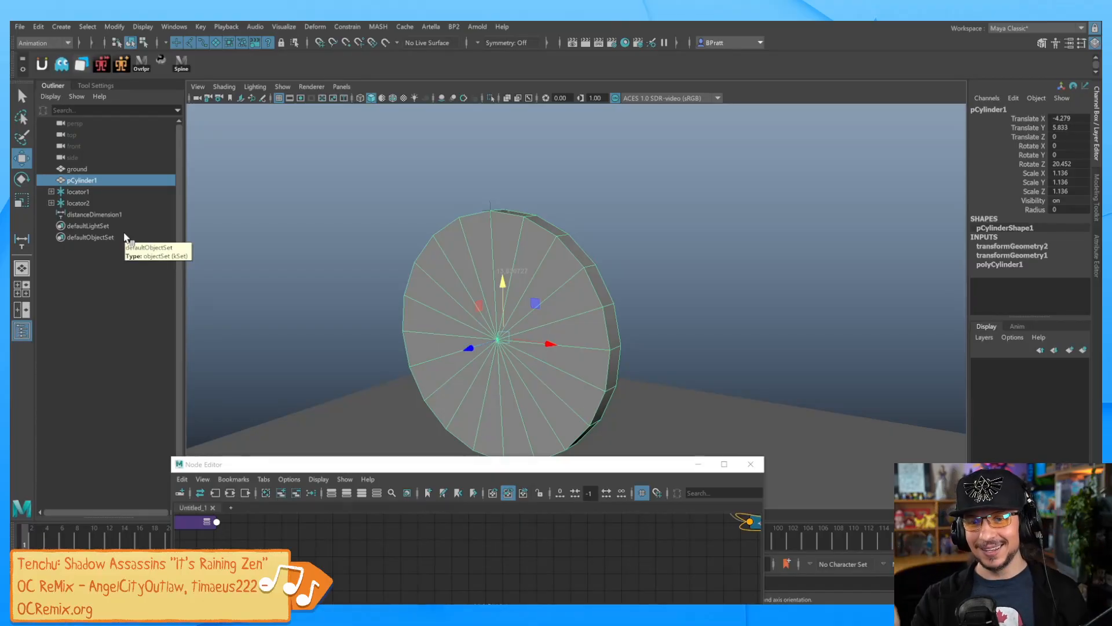
Step: Load distanceDimension1 as the output side of the Connection Editor and look through its attribute list
{"action": "left_click", "coordinate": [104, 202]}
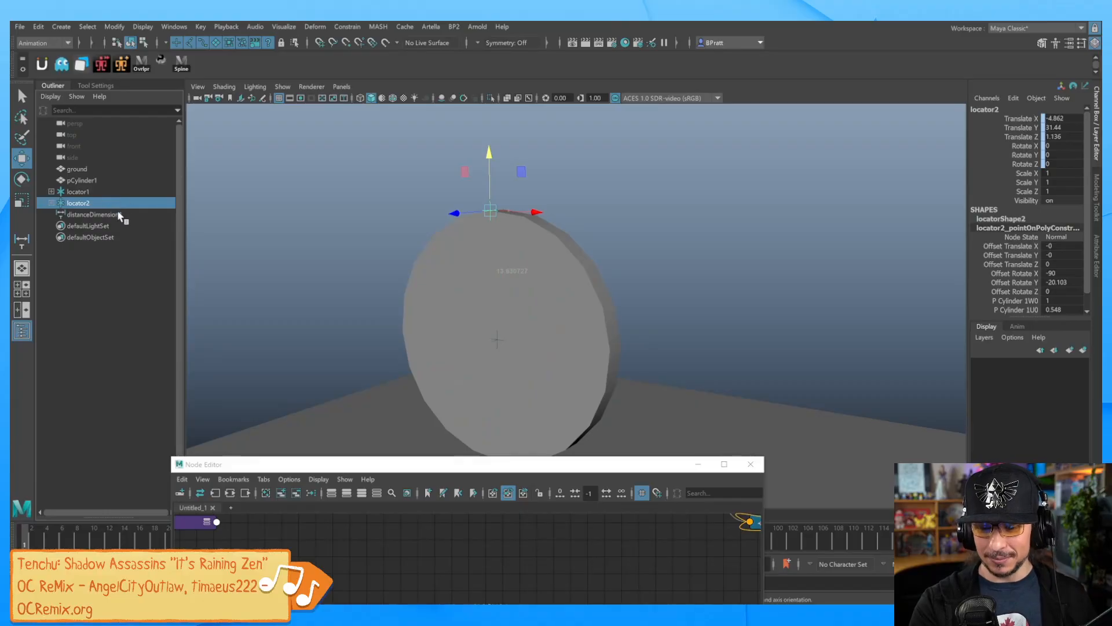
{"action": "left_click", "coordinate": [117, 212]}
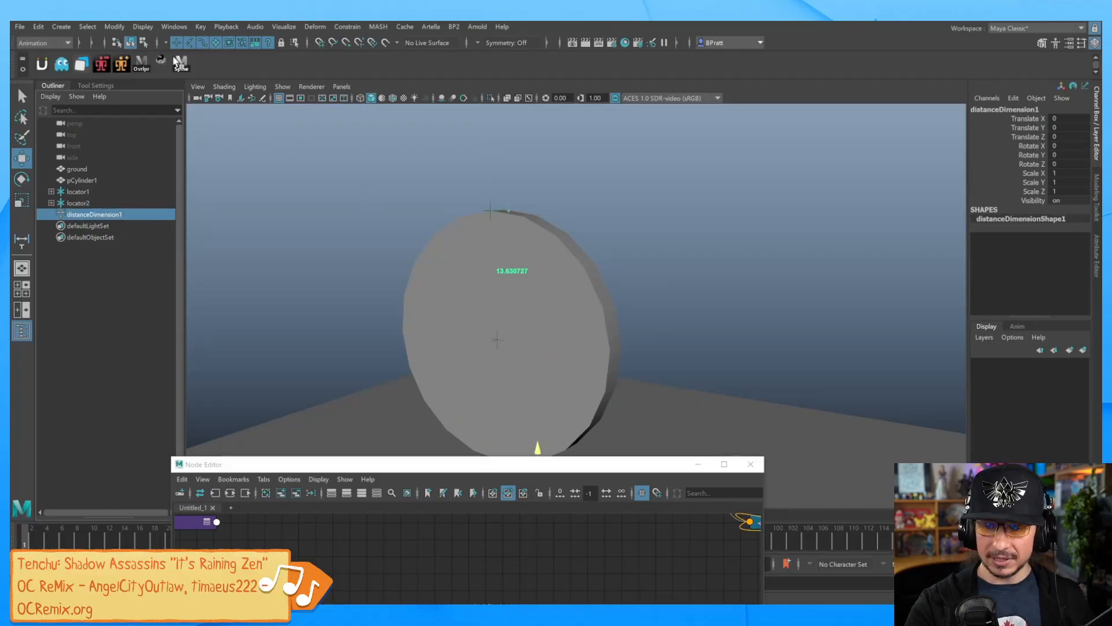
{"action": "left_click", "coordinate": [170, 27]}
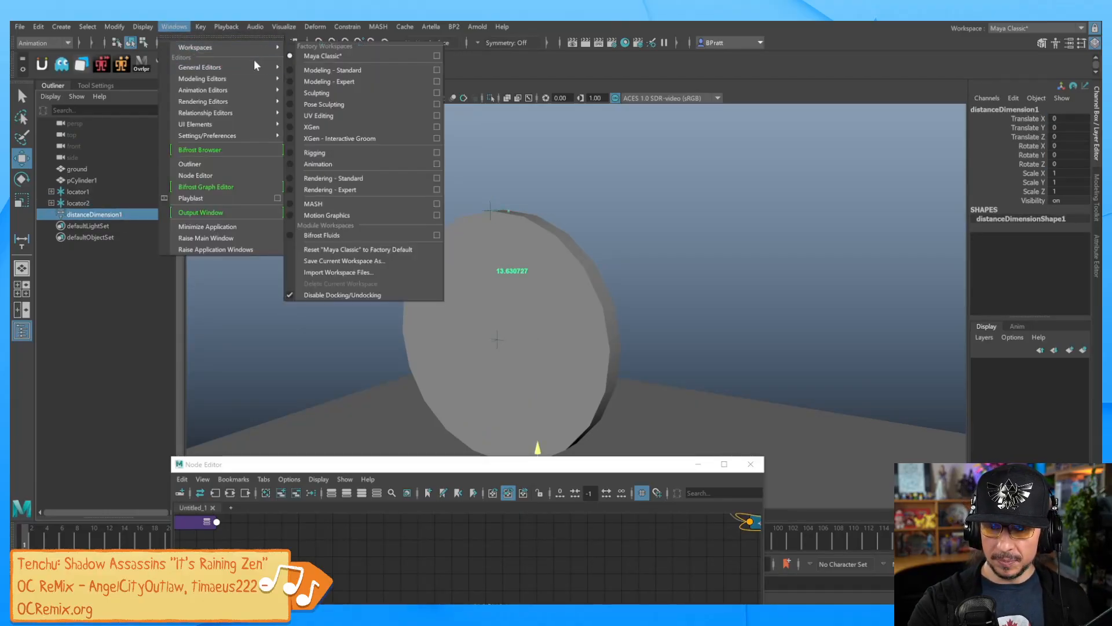
{"action": "mouse_move", "coordinate": [268, 79]}
{"action": "left_click", "coordinate": [181, 26]}
{"action": "left_click", "coordinate": [182, 25]}
{"action": "mouse_move", "coordinate": [252, 68]}
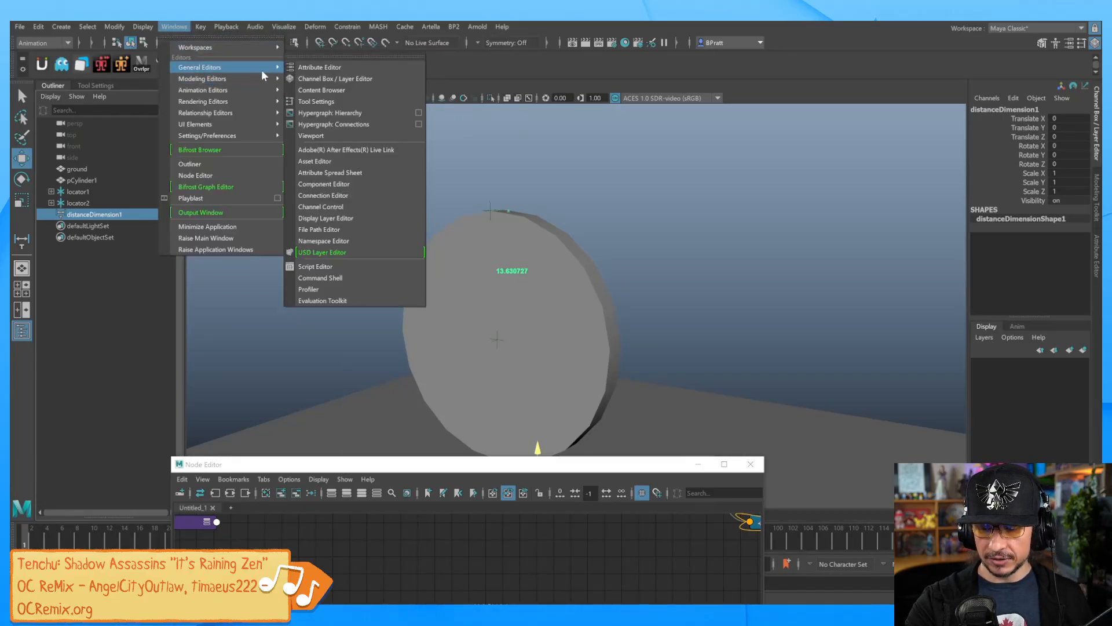
{"action": "left_click", "coordinate": [360, 194]}
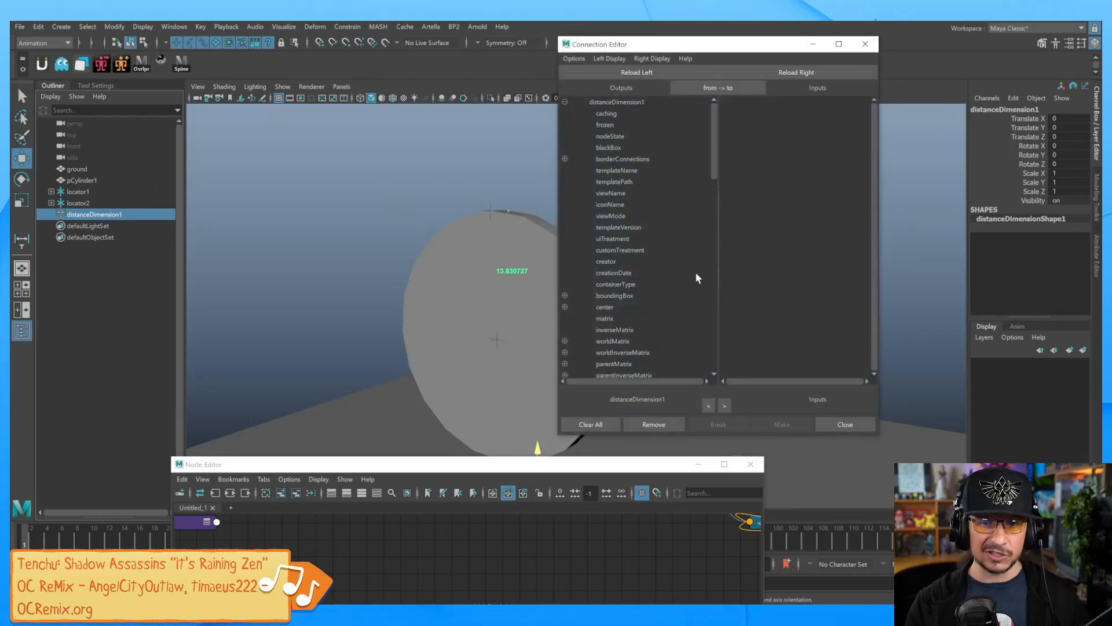
{"action": "left_click_drag", "start_coordinate": [716, 169], "coordinate": [711, 362]}
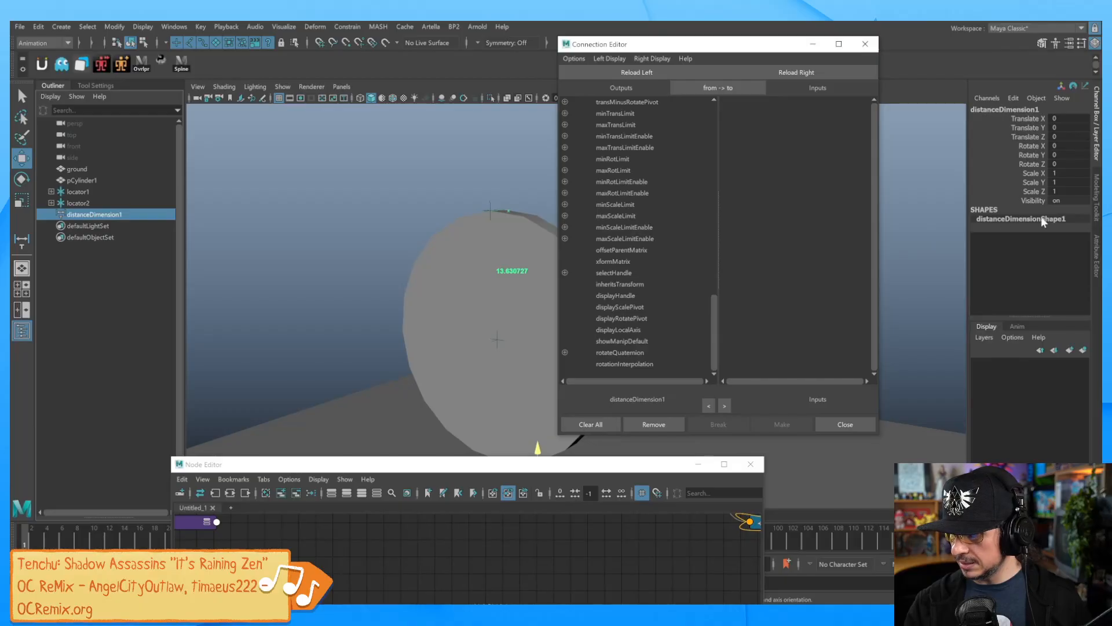
Step: Reselect the distance dimension in the viewport and expand the distanceDimension1 node to list its attributes in the Node Editor
{"action": "left_click", "coordinate": [540, 268]}
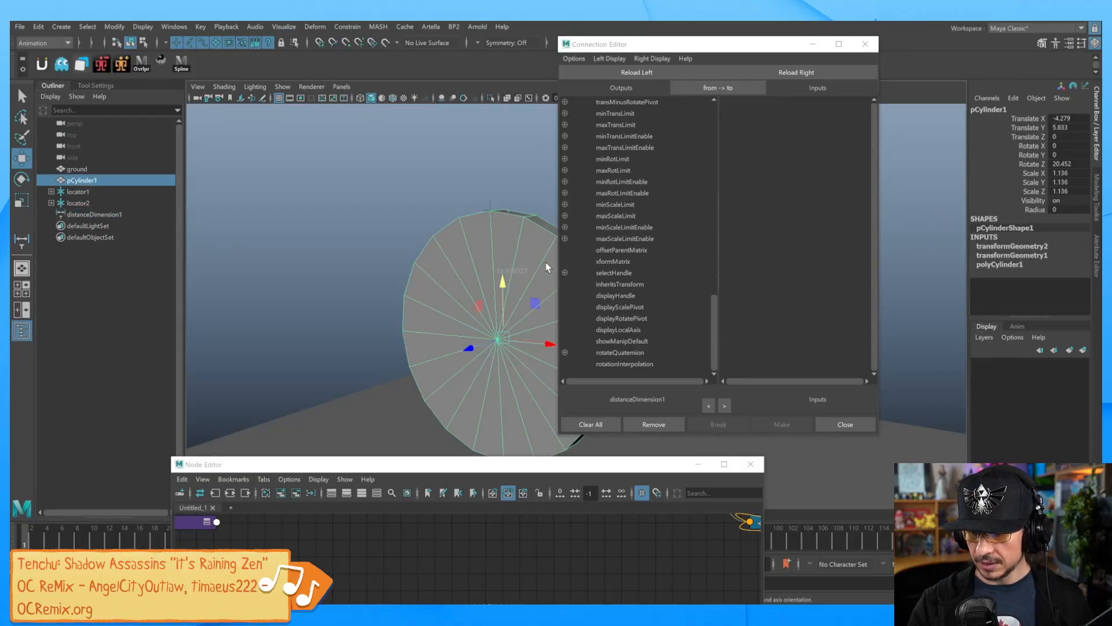
{"action": "left_click_drag", "start_coordinate": [528, 260], "coordinate": [460, 311], "text": "alt"}
{"action": "left_click", "coordinate": [517, 273], "text": "shift"}
{"action": "left_click_drag", "start_coordinate": [454, 352], "coordinate": [438, 320], "text": "ctrl"}
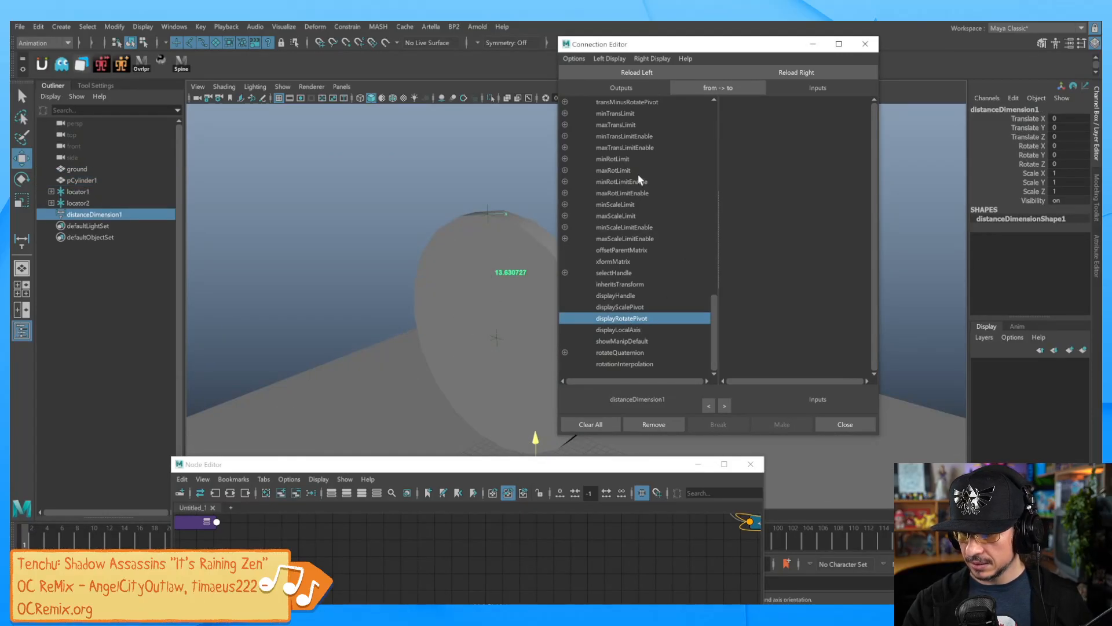
{"action": "left_click_drag", "start_coordinate": [515, 463], "coordinate": [575, 178]}
{"action": "left_click", "coordinate": [290, 207]}
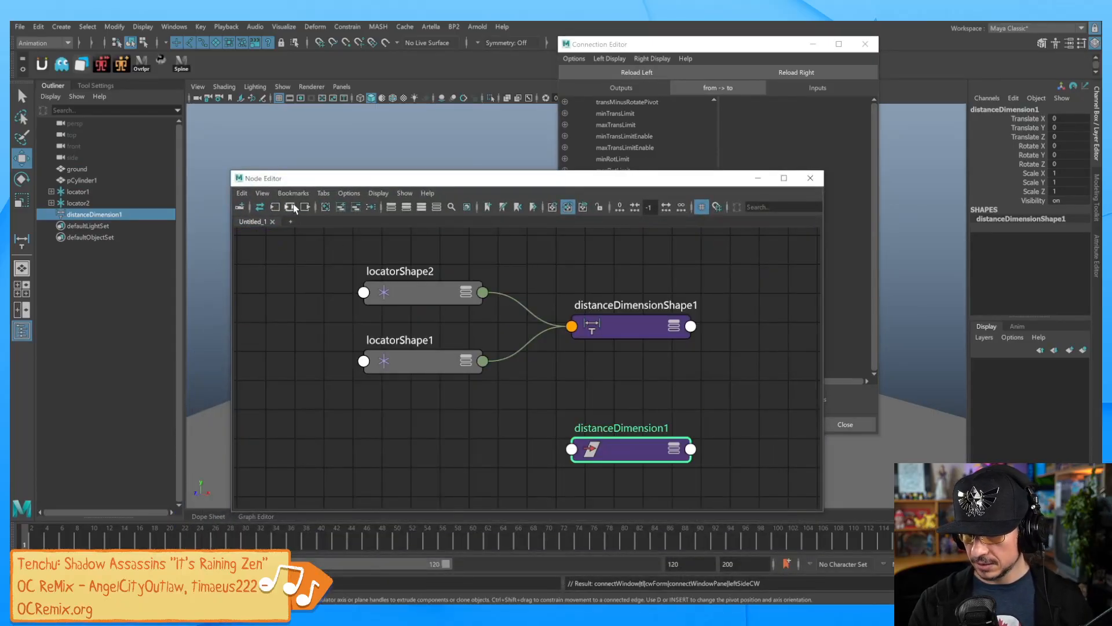
{"action": "left_click", "coordinate": [649, 329]}
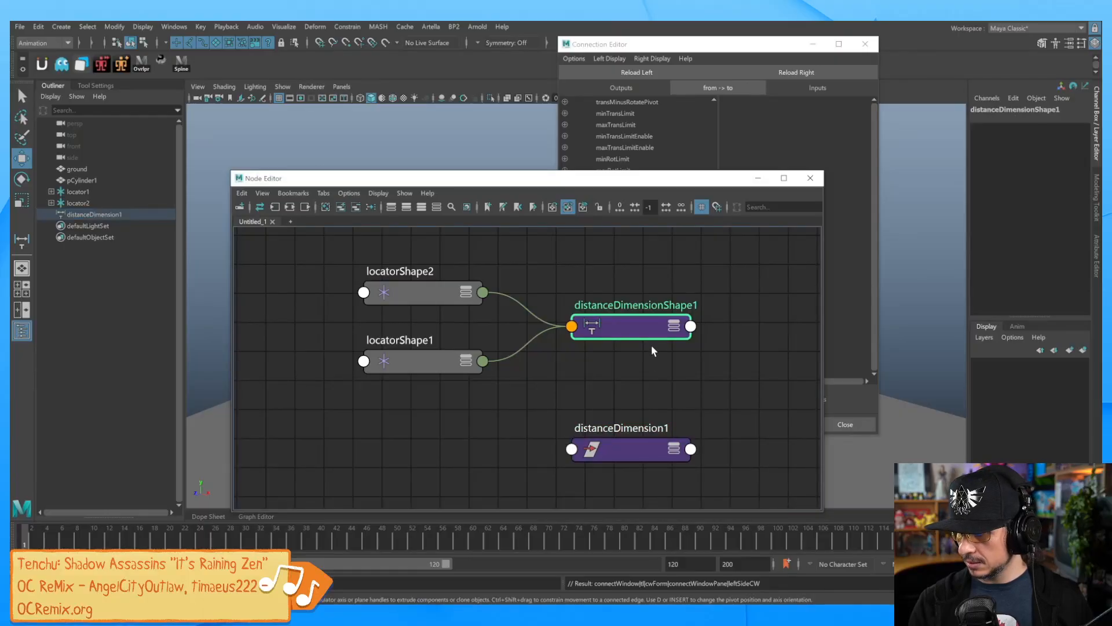
{"action": "left_click", "coordinate": [655, 446]}
{"action": "left_click", "coordinate": [674, 448]}
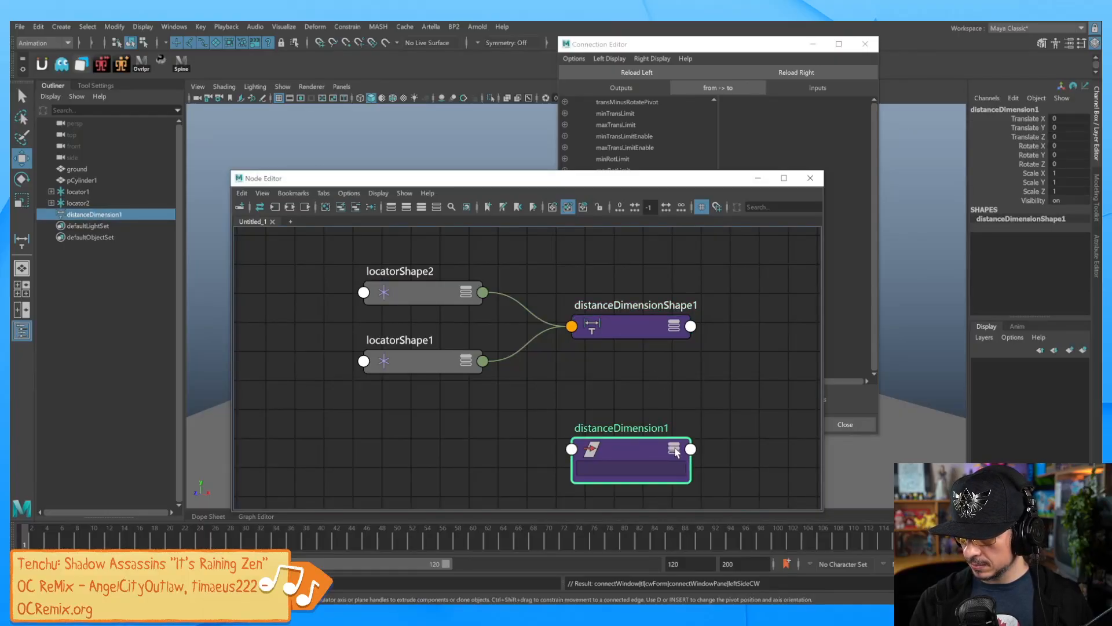
{"action": "left_click", "coordinate": [674, 449]}
Step: Expand the distanceDimensionShape1 node to examine its full attribute list for a distance output, and close the Node Editor
{"action": "scroll", "coordinate": [713, 328], "scroll_direction": "down", "scroll_amount": 4}
{"action": "scroll", "coordinate": [681, 334], "scroll_direction": "up", "scroll_amount": 3}
{"action": "left_click", "coordinate": [633, 262]}
{"action": "left_click", "coordinate": [631, 263]}
{"action": "left_click", "coordinate": [631, 263]}
{"action": "left_click", "coordinate": [632, 263]}
{"action": "left_click", "coordinate": [632, 263]}
{"action": "left_click", "coordinate": [631, 262]}
{"action": "left_click", "coordinate": [630, 263]}
{"action": "left_click", "coordinate": [630, 262]}
{"action": "left_click", "coordinate": [630, 262]}
{"action": "left_click", "coordinate": [630, 262]}
{"action": "left_click", "coordinate": [631, 262]}
{"action": "left_click", "coordinate": [631, 263]}
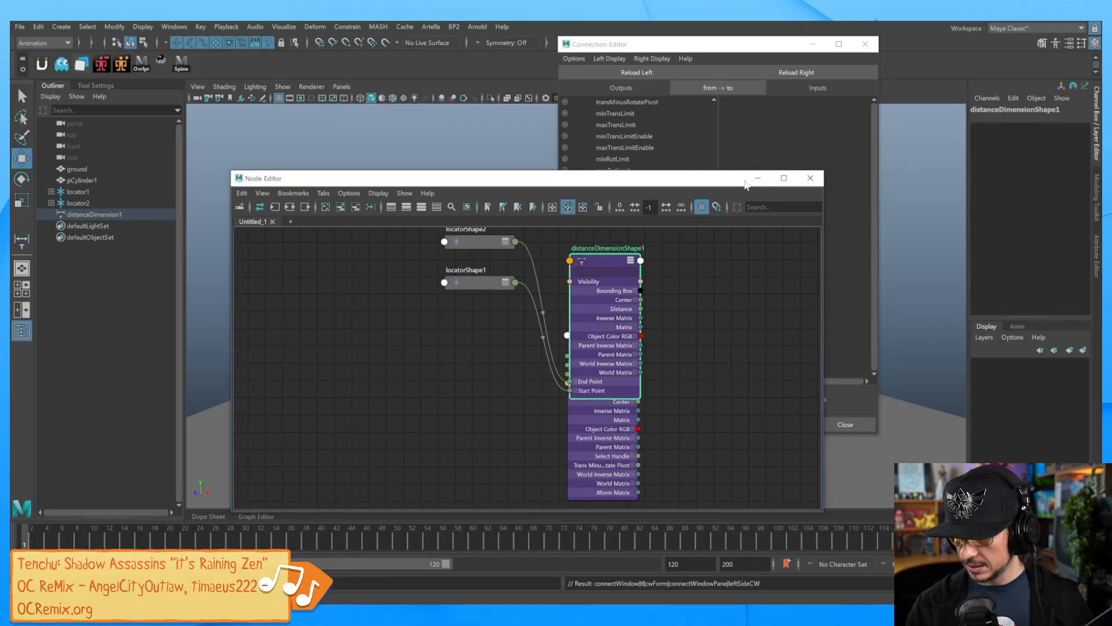
{"action": "left_click", "coordinate": [810, 177]}
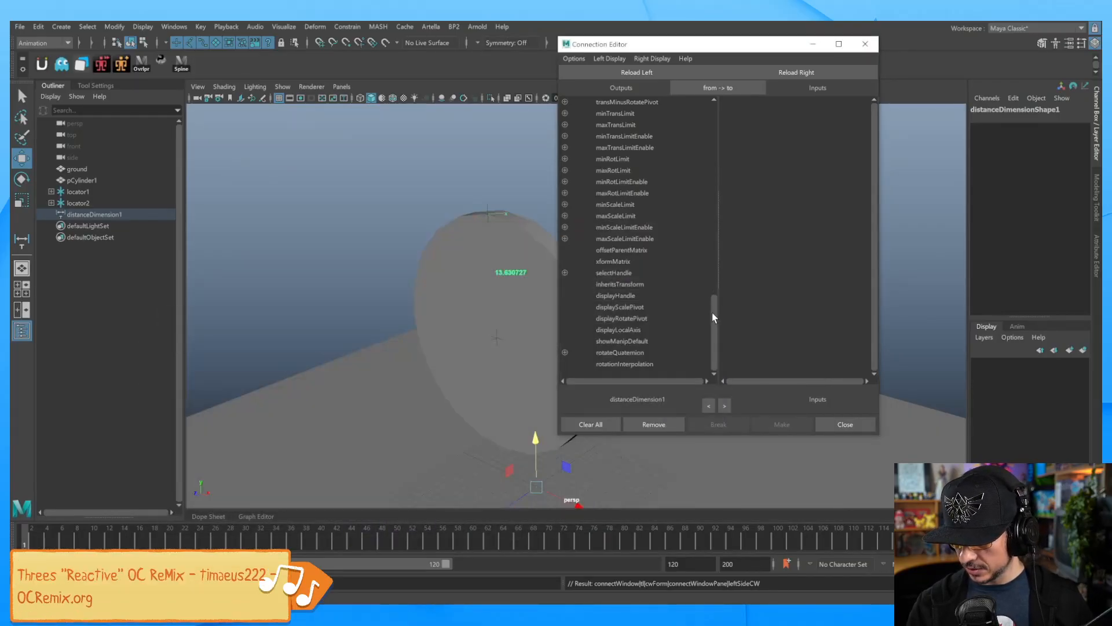
Step: Open the attributes of distanceDimensionShape1 and recheck the distanceDimension1 output list in the Connection Editor for a distance output
{"action": "left_click_drag", "start_coordinate": [710, 309], "coordinate": [703, 173]}
{"action": "key", "text": "ctrl+a"}
{"action": "left_click_drag", "start_coordinate": [771, 44], "coordinate": [736, 140]}
{"action": "left_click", "coordinate": [936, 199]}
{"action": "left_click_drag", "start_coordinate": [666, 273], "coordinate": [657, 443]}
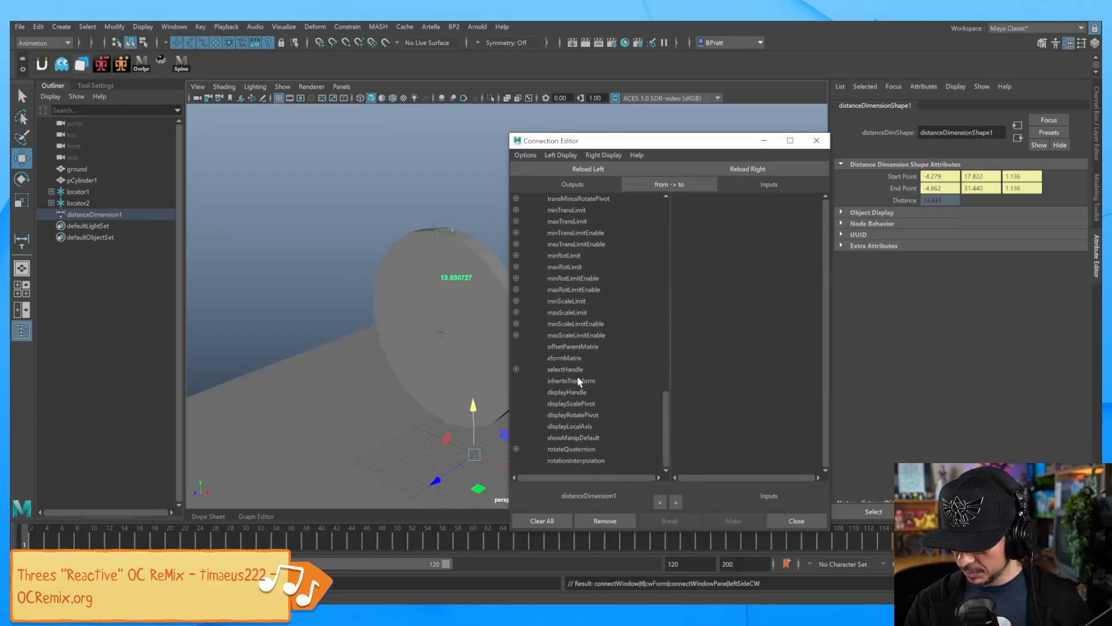
{"action": "left_click_drag", "start_coordinate": [666, 409], "coordinate": [657, 215]}
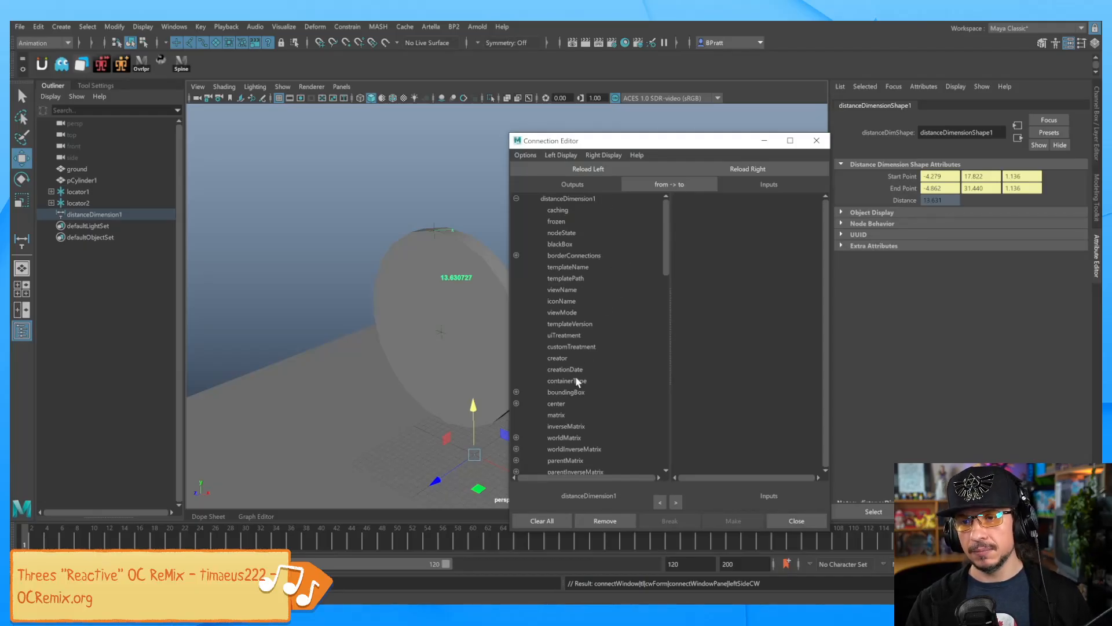
Step: Reselect distanceDimension1 and try to focus its shape node as the Connection Editor's output side
{"action": "left_click", "coordinate": [1097, 98]}
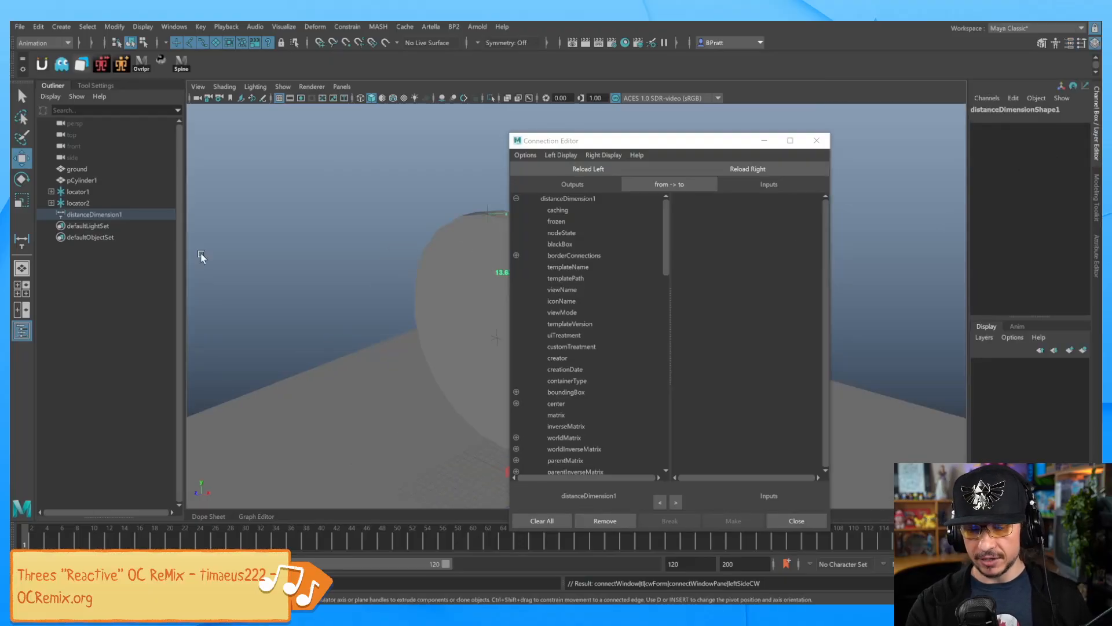
{"action": "left_click", "coordinate": [121, 214]}
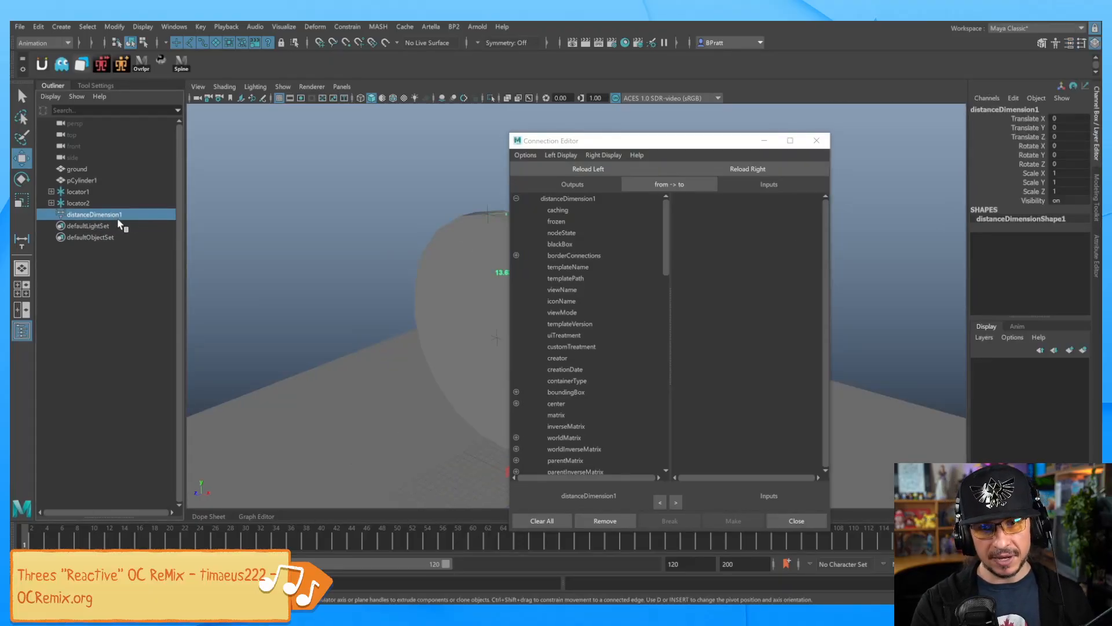
{"action": "left_click", "coordinate": [1096, 261]}
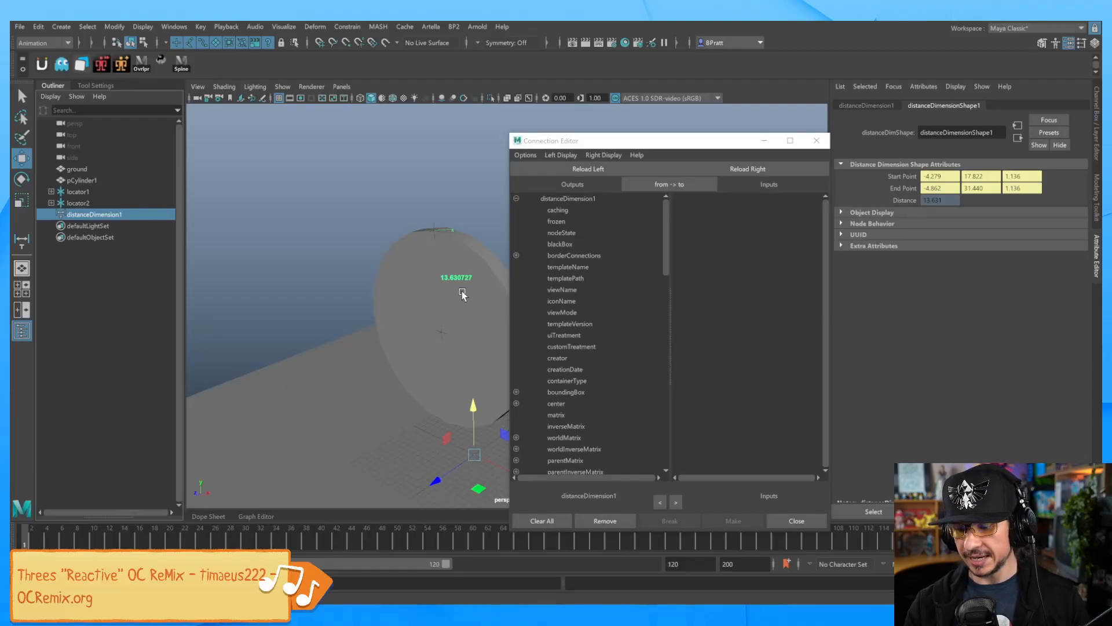
{"action": "left_click", "coordinate": [117, 215]}
{"action": "key", "text": "Up"}
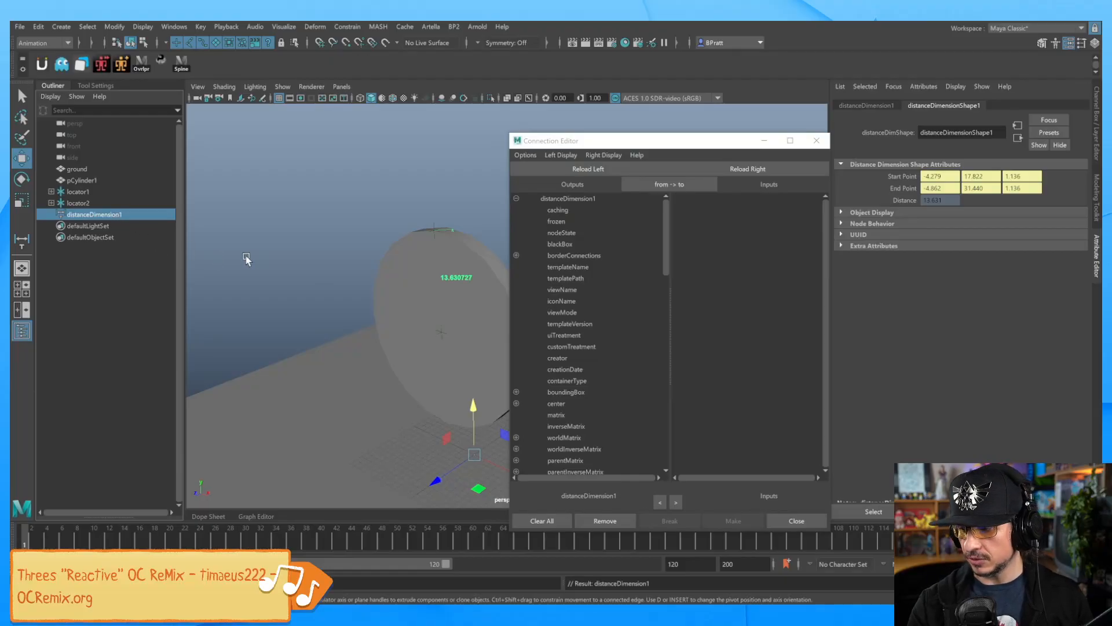
{"action": "key", "text": "Right"}
{"action": "key", "text": "Left"}
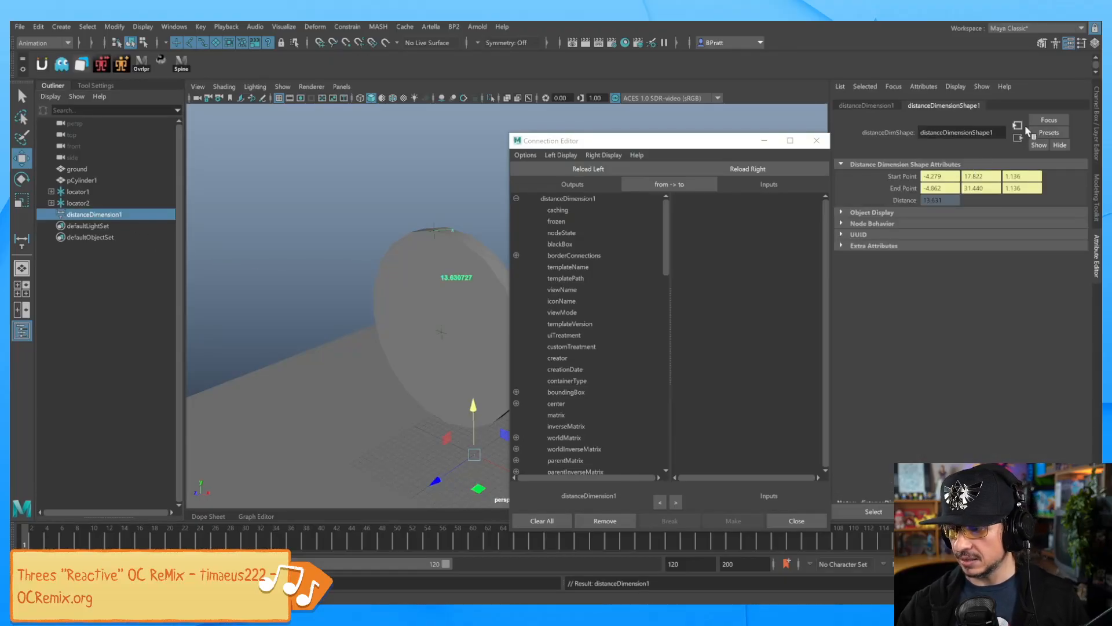
{"action": "left_click", "coordinate": [1050, 120]}
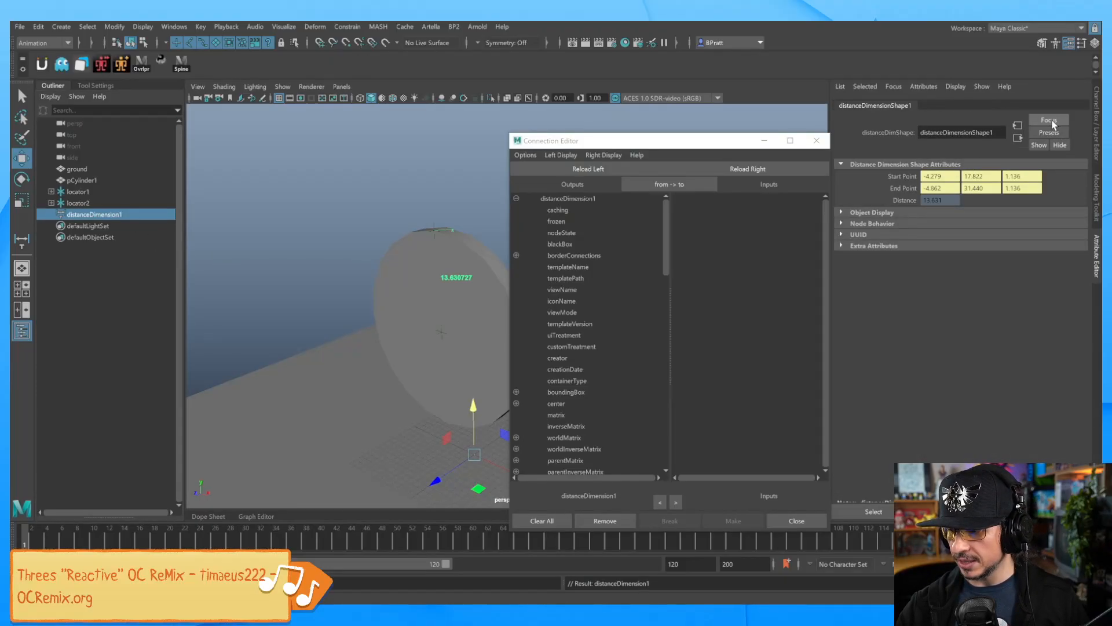
{"action": "left_click", "coordinate": [590, 169]}
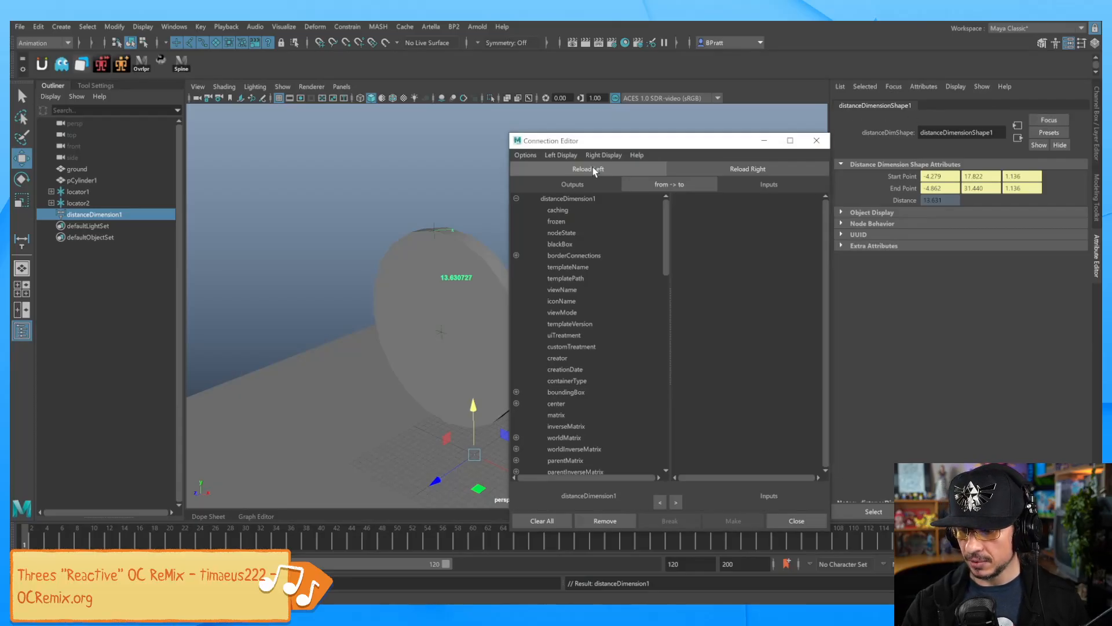
{"action": "left_click", "coordinate": [1017, 138]}
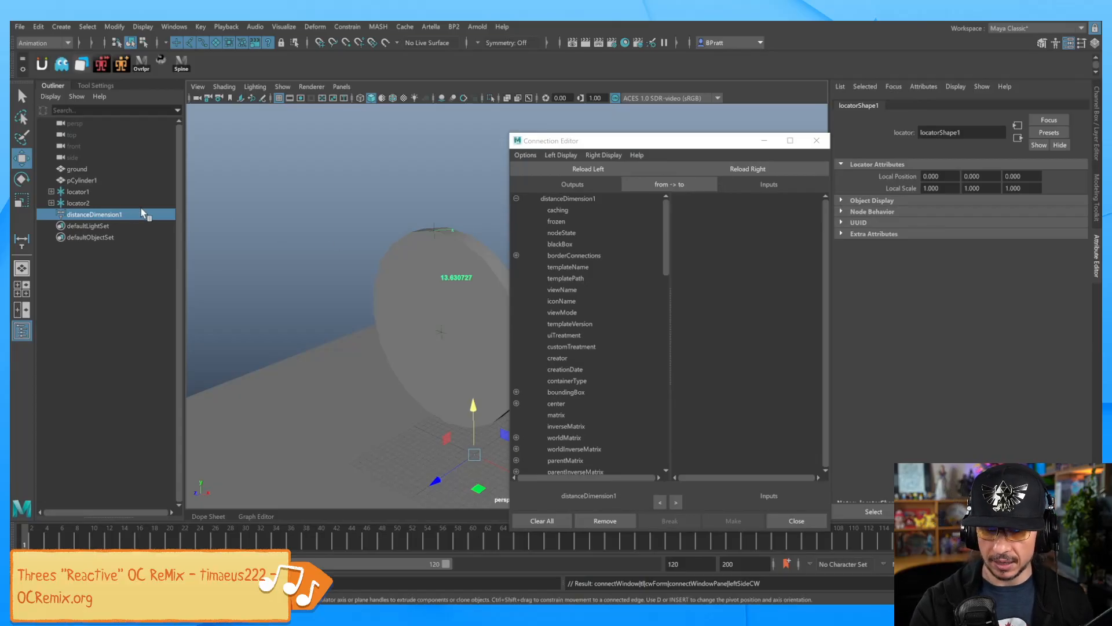
Step: Show shape nodes in the Outliner and load distanceDimensionShape1 as the output side of the Connection Editor
{"action": "left_click", "coordinate": [114, 216]}
{"action": "left_click", "coordinate": [56, 96]}
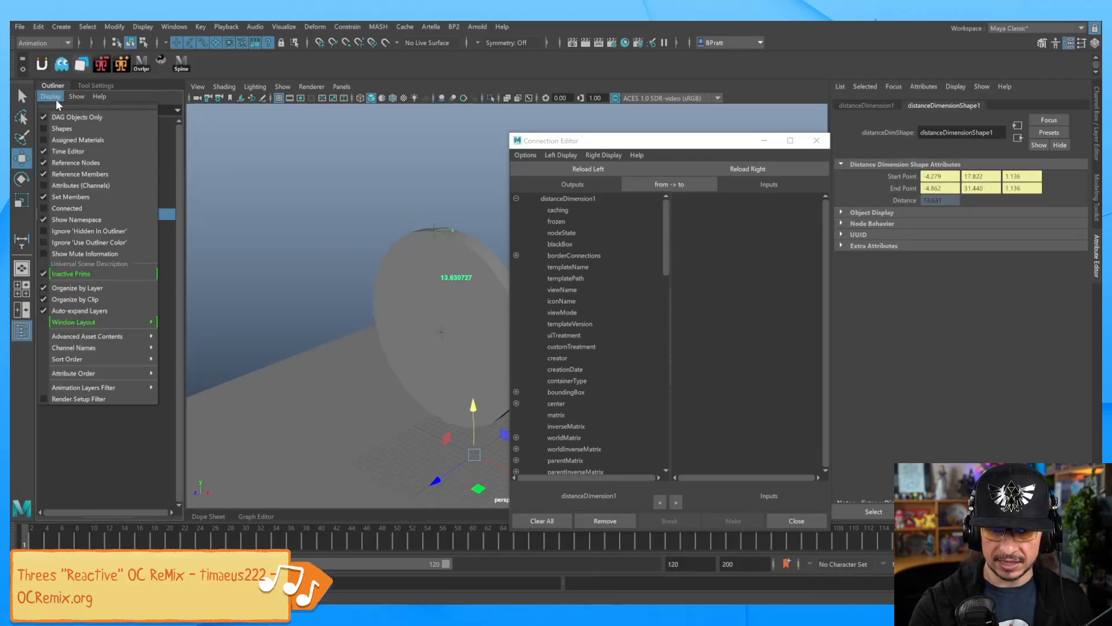
{"action": "left_click", "coordinate": [71, 132]}
{"action": "left_click", "coordinate": [51, 215]}
{"action": "left_click", "coordinate": [97, 226]}
{"action": "middle_click_drag", "start_coordinate": [151, 234], "coordinate": [594, 216]}
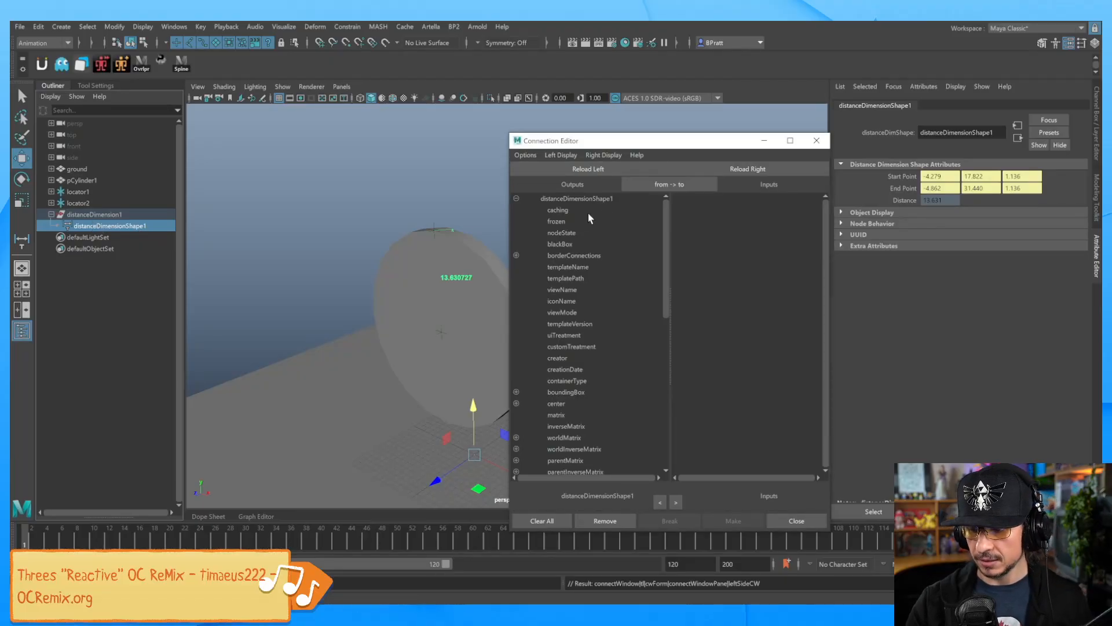
Step: Connect the distance output of distanceDimensionShape1 to pCylinder1's Radius attribute and close the Connection Editor
{"action": "left_click_drag", "start_coordinate": [666, 234], "coordinate": [665, 424]}
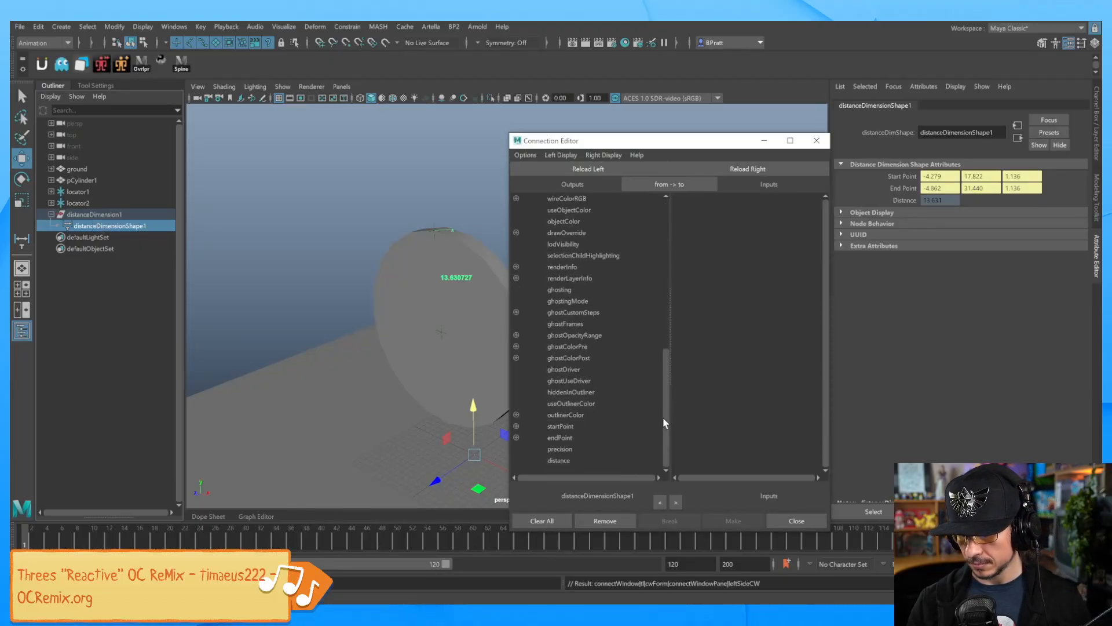
{"action": "left_click", "coordinate": [560, 461]}
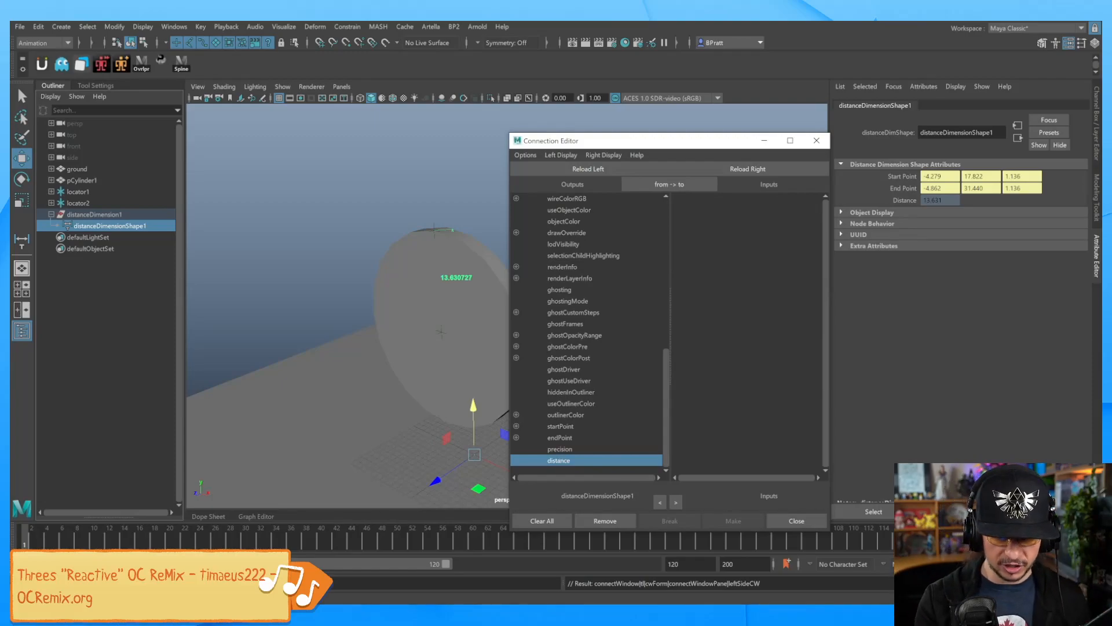
{"action": "key", "text": "alt+Tab"}
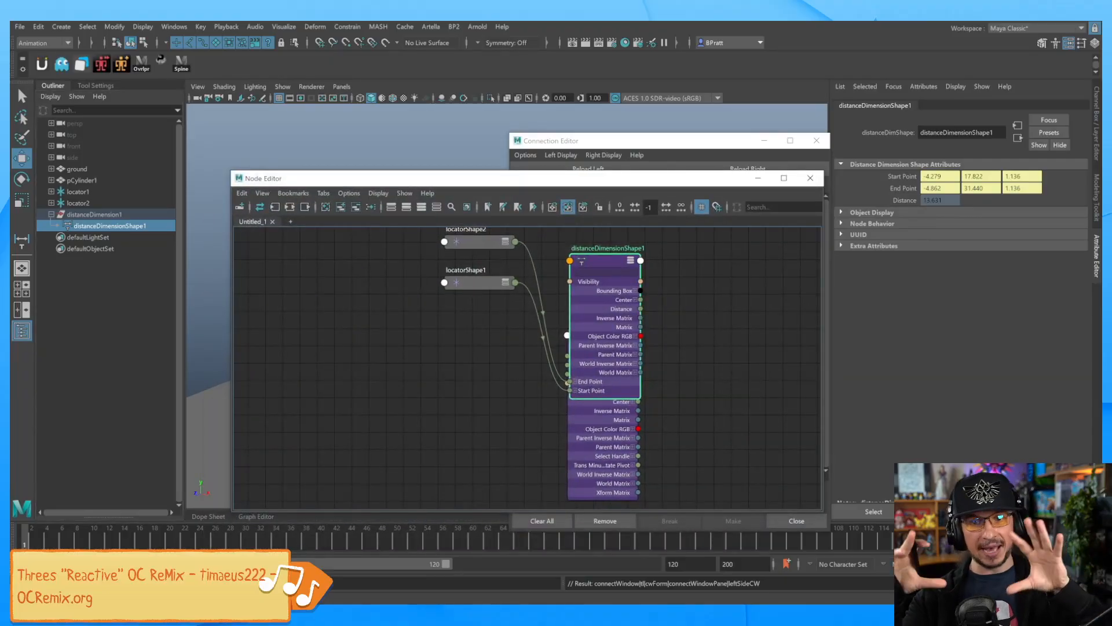
{"action": "left_click", "coordinate": [757, 178]}
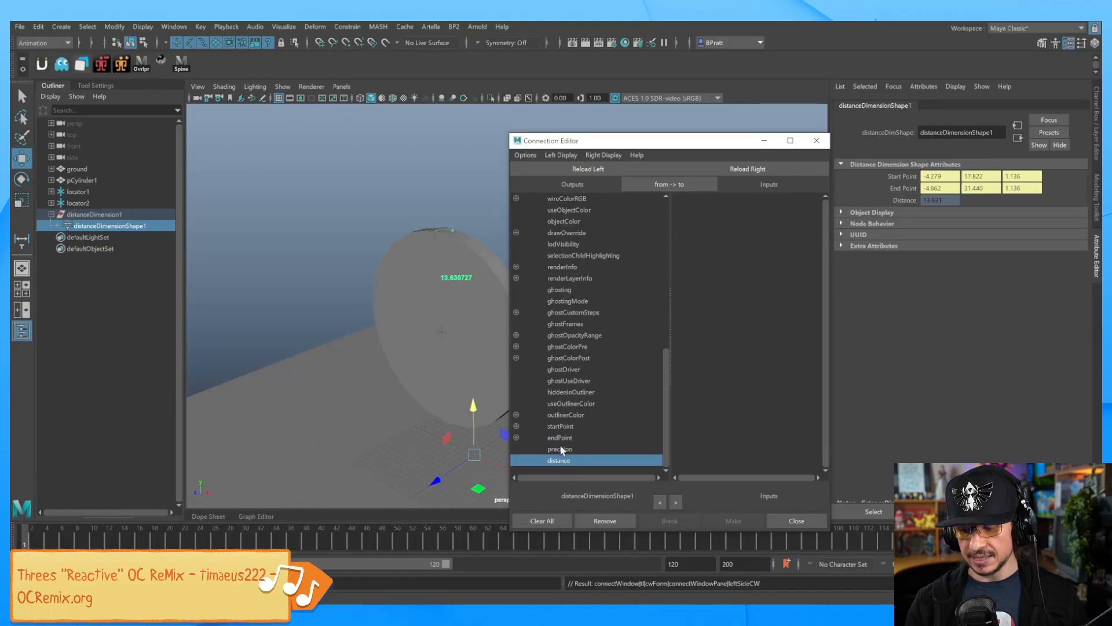
{"action": "left_click", "coordinate": [402, 355]}
{"action": "left_click", "coordinate": [748, 169]}
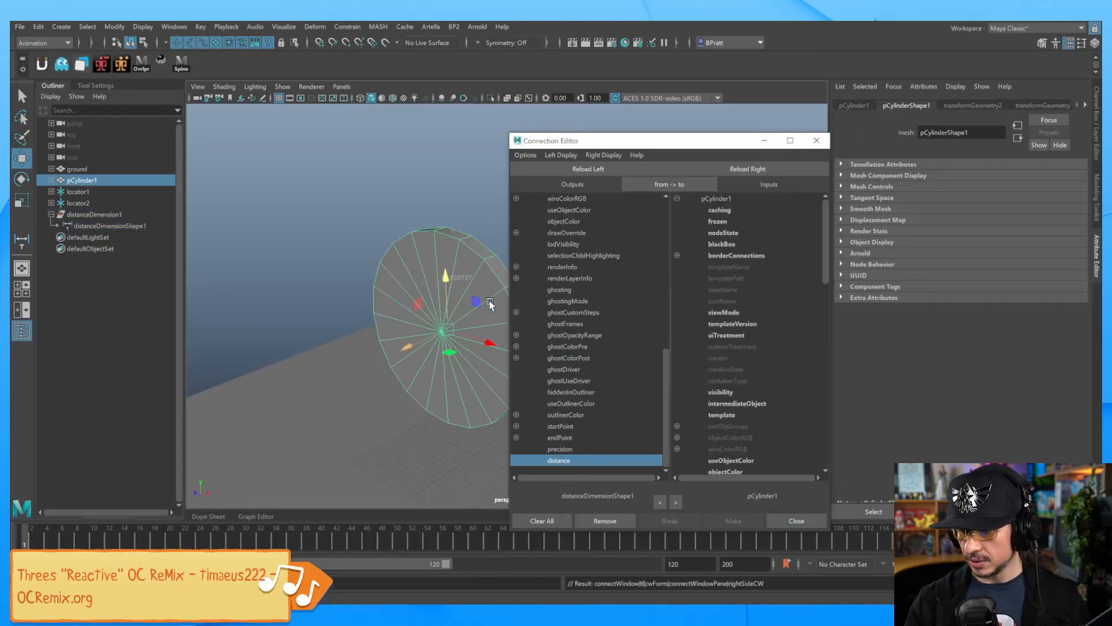
{"action": "left_click", "coordinate": [1097, 124]}
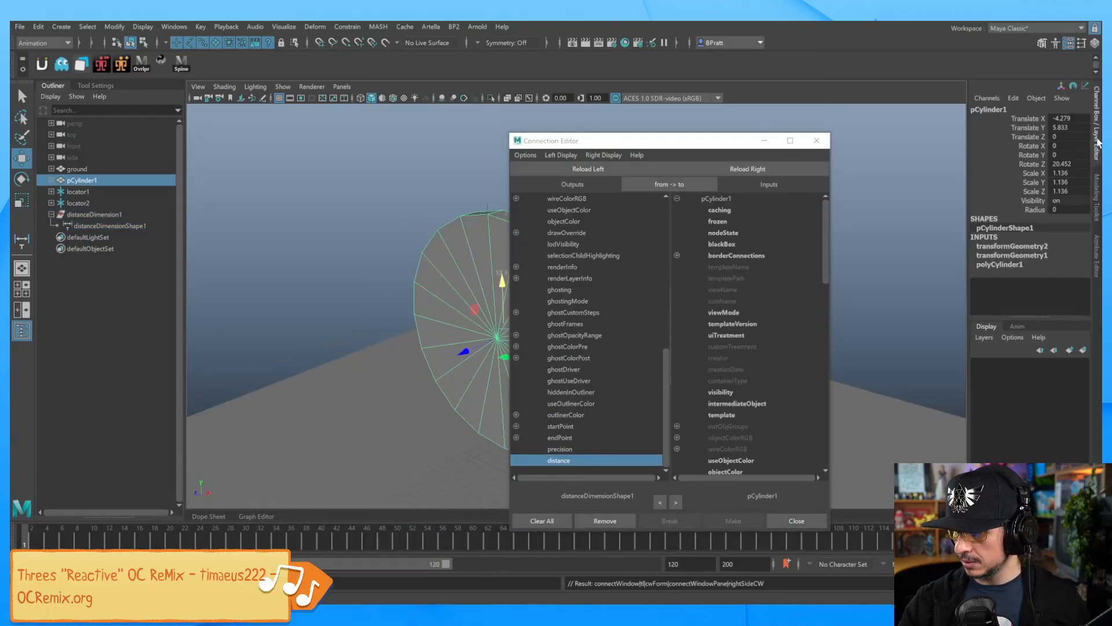
{"action": "left_click_drag", "start_coordinate": [826, 251], "coordinate": [828, 475]}
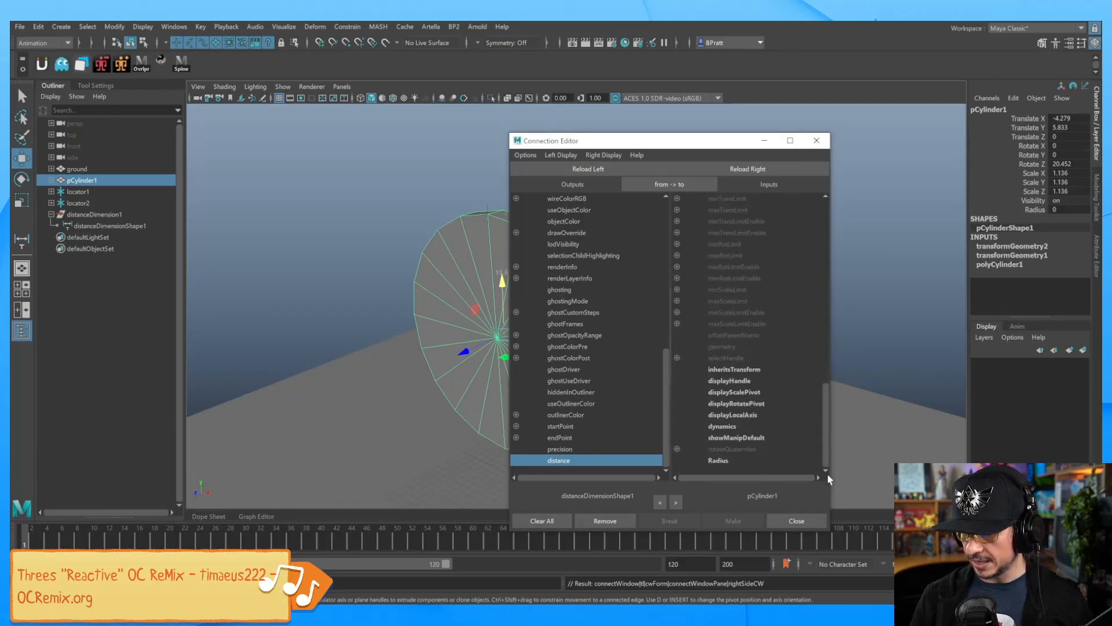
{"action": "left_click", "coordinate": [718, 461]}
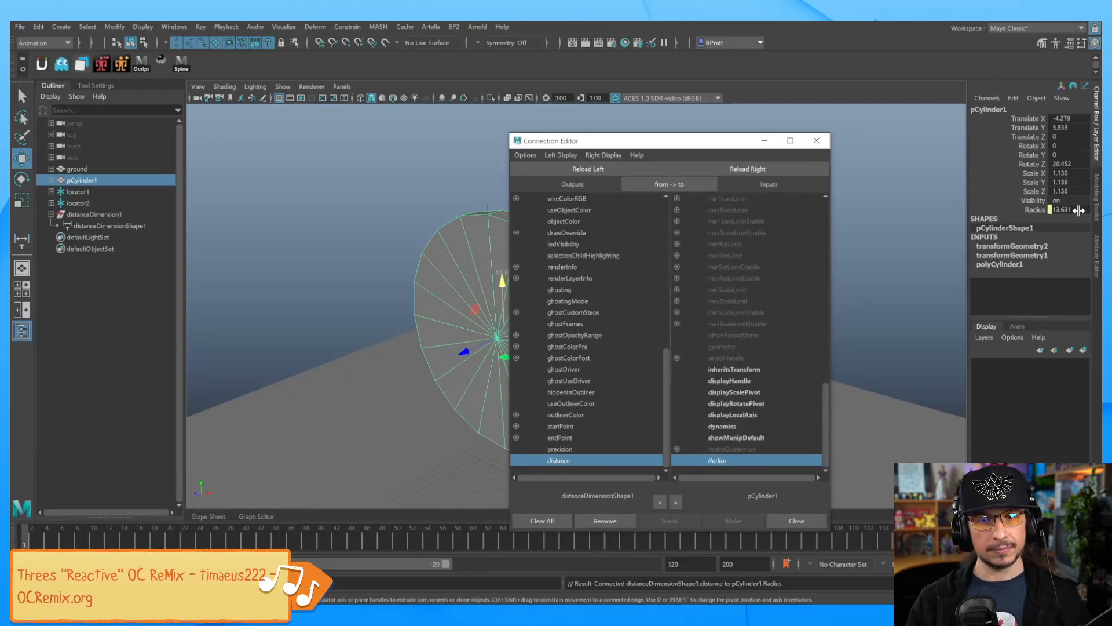
{"action": "left_click", "coordinate": [795, 521]}
Step: Scale pCylinder1 uniformly down to 0.945 to test the live Radius value, and undo the scaling
{"action": "left_click_drag", "start_coordinate": [590, 309], "coordinate": [588, 329]}
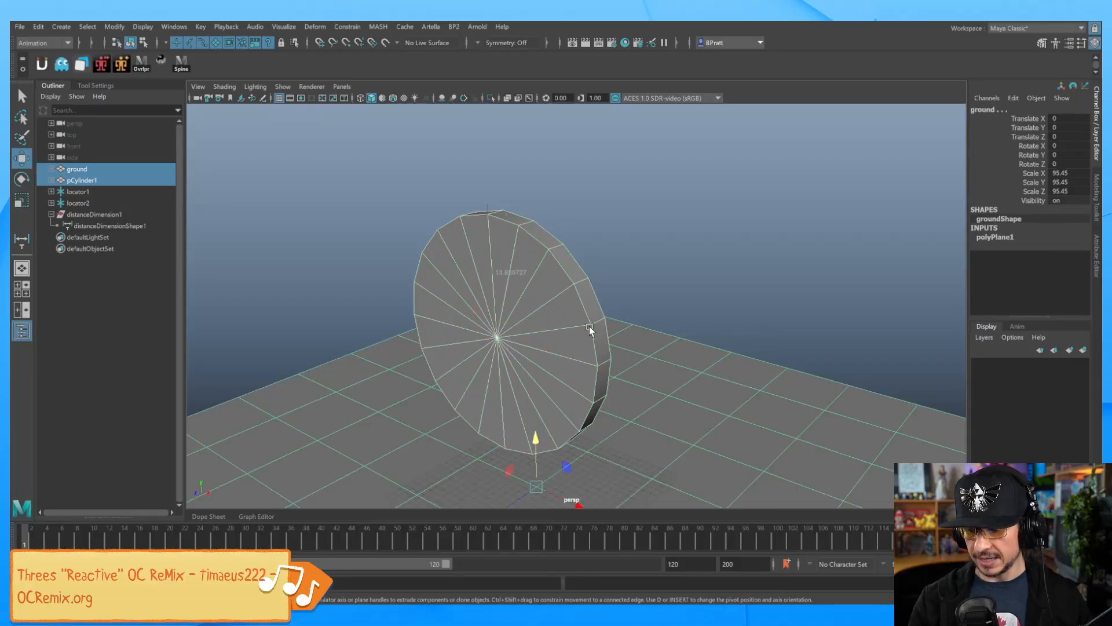
{"action": "left_click", "coordinate": [588, 311]}
{"action": "key", "text": "r"}
{"action": "mouse_move", "coordinate": [588, 311]}
{"action": "middle_mouse_down"}
{"action": "mouse_move", "coordinate": [622, 293]}
{"action": "mouse_move", "coordinate": [492, 359]}
{"action": "mouse_move", "coordinate": [568, 318]}
{"action": "middle_mouse_up"}
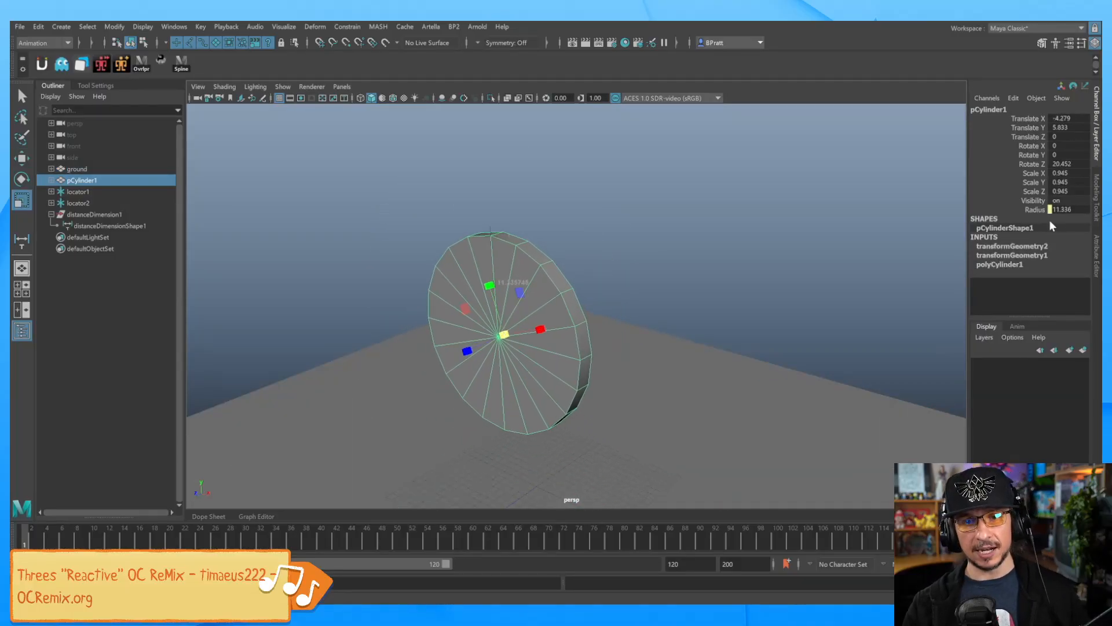
{"action": "key", "text": "ctrl+z"}
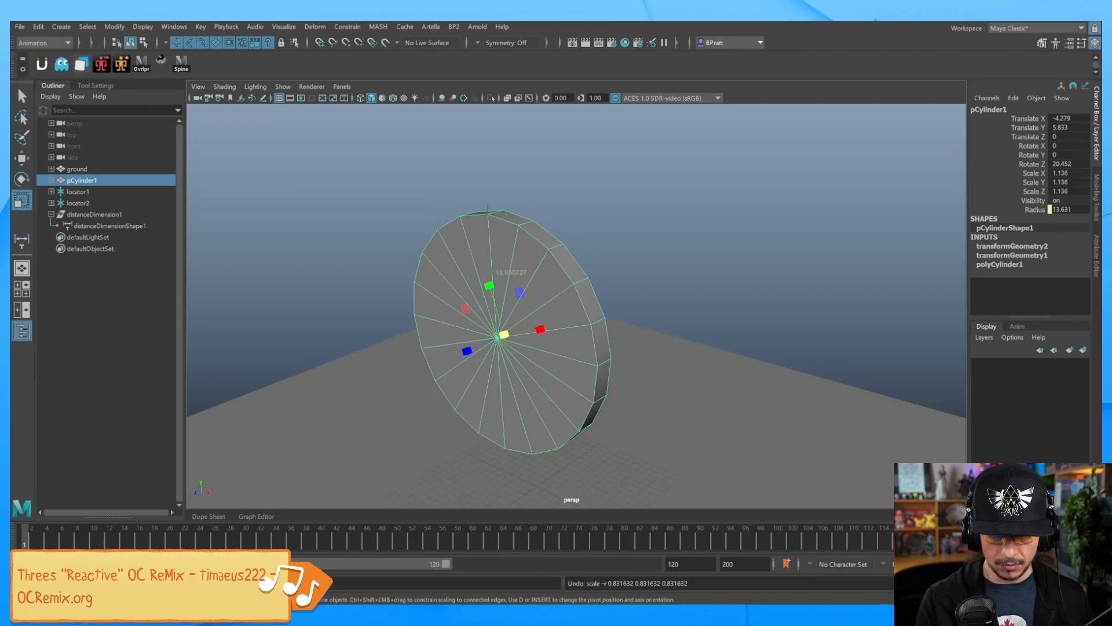
Step: Graph pCylinder1's connections in the Node Editor and frame the distanceDimensionShape1 connection to it
{"action": "left_click", "coordinate": [249, 614]}
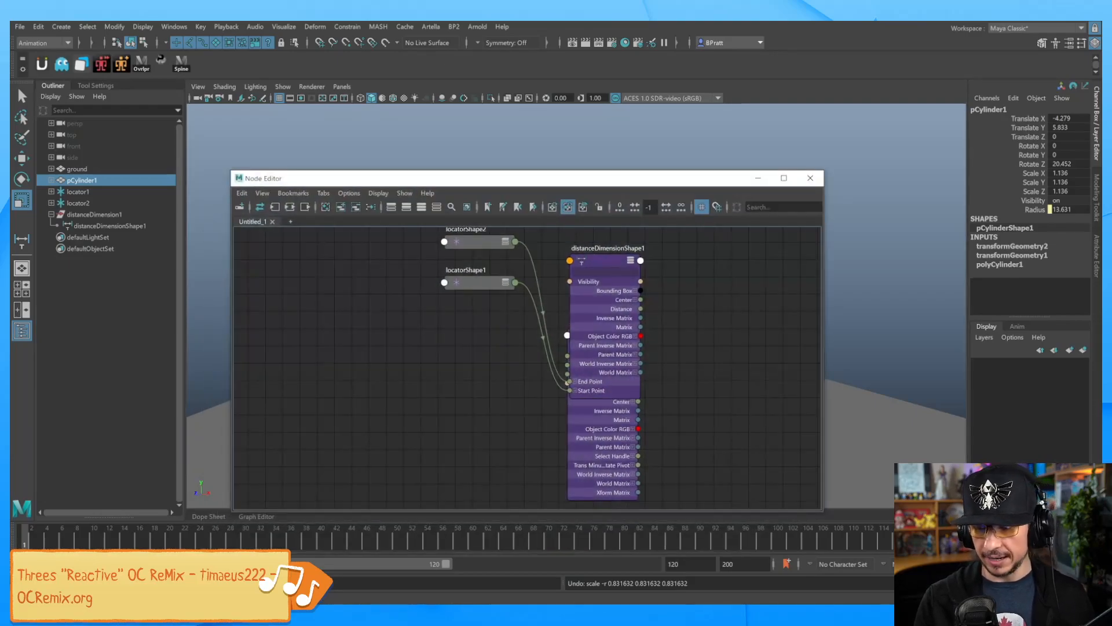
{"action": "left_click", "coordinate": [271, 210]}
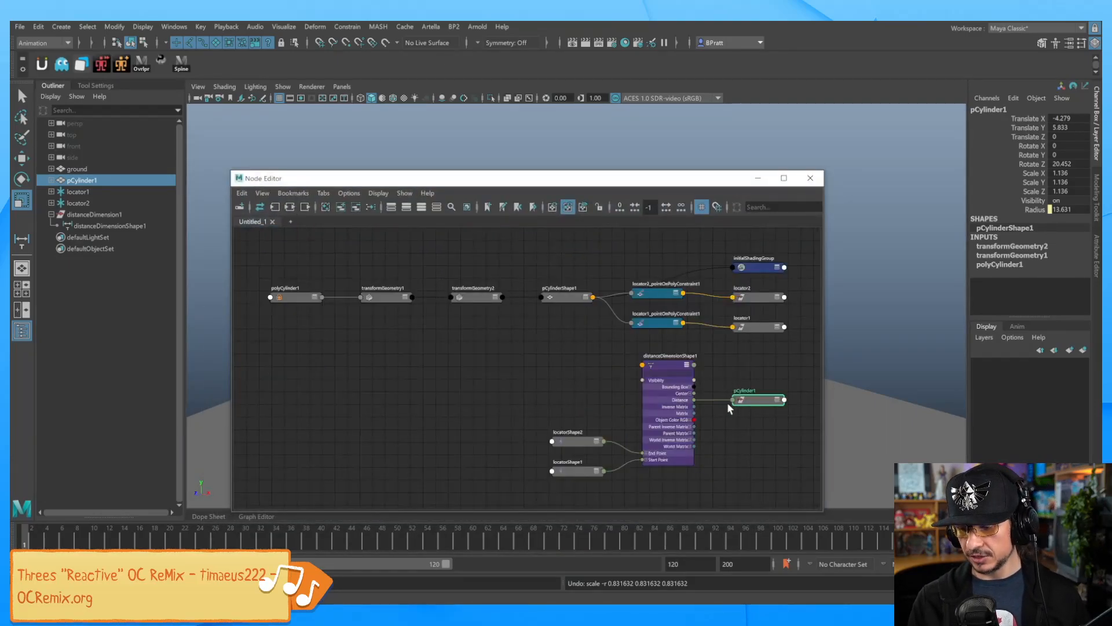
{"action": "middle_click_drag", "start_coordinate": [721, 419], "coordinate": [607, 394], "text": "alt"}
{"action": "right_click_drag", "start_coordinate": [620, 403], "coordinate": [683, 419], "text": "alt"}
{"action": "middle_click_drag", "start_coordinate": [680, 417], "coordinate": [668, 412], "text": "alt"}
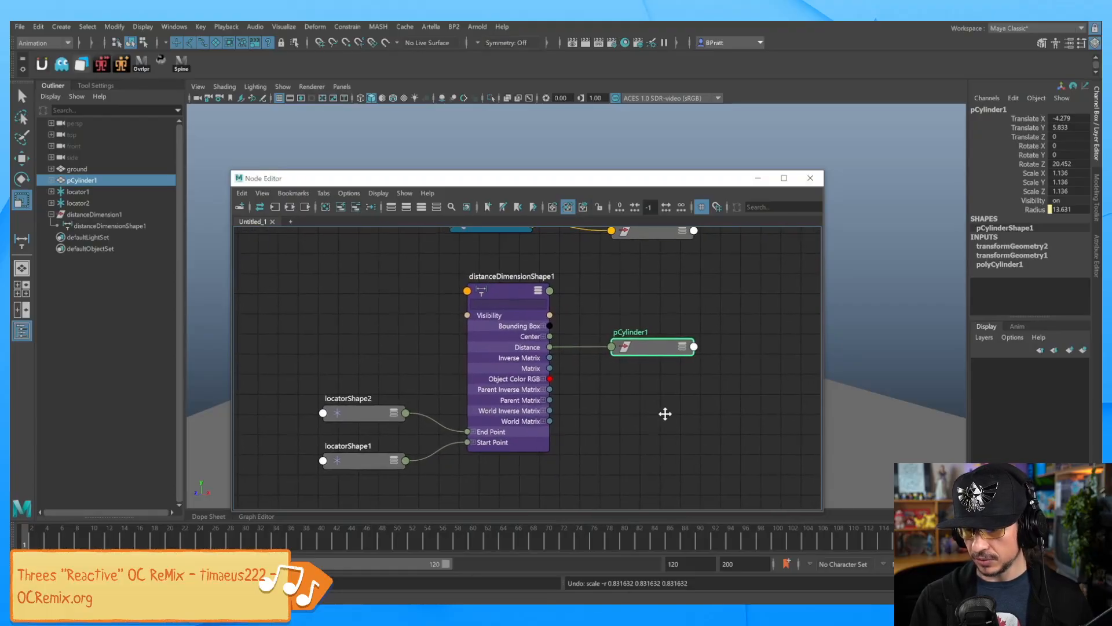
{"action": "right_click_drag", "start_coordinate": [664, 412], "coordinate": [625, 405], "text": "alt"}
{"action": "middle_click_drag", "start_coordinate": [626, 409], "coordinate": [584, 398], "text": "alt"}
{"action": "right_click_drag", "start_coordinate": [583, 397], "coordinate": [621, 397], "text": "alt"}
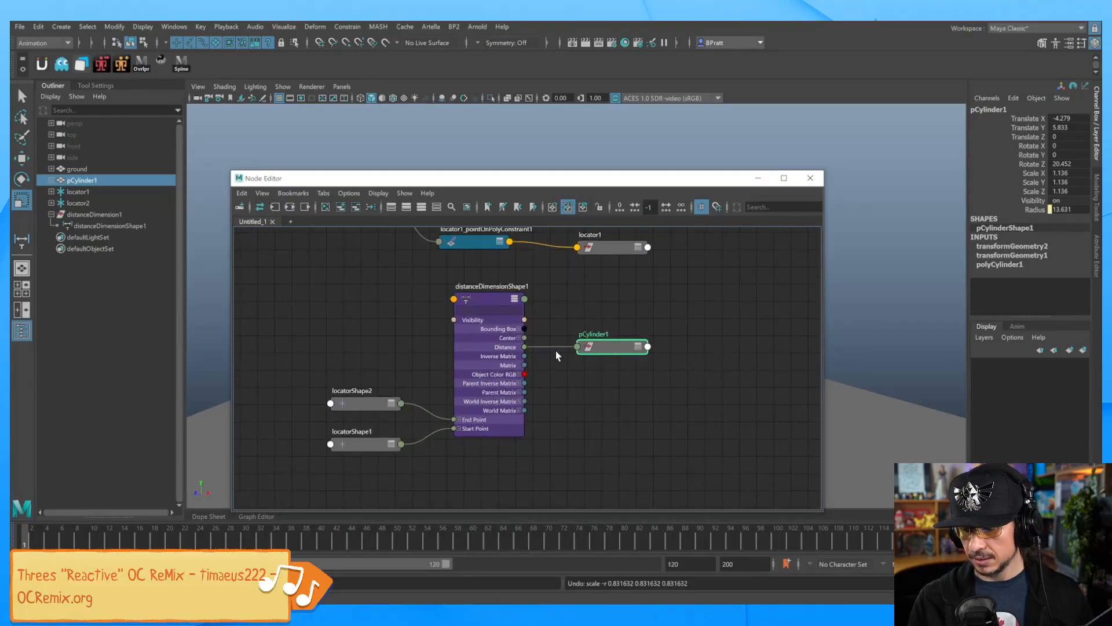
Step: Expand the pCylinder1 node to its full attribute list and move it up beside distanceDimensionShape1
{"action": "left_click", "coordinate": [510, 349]}
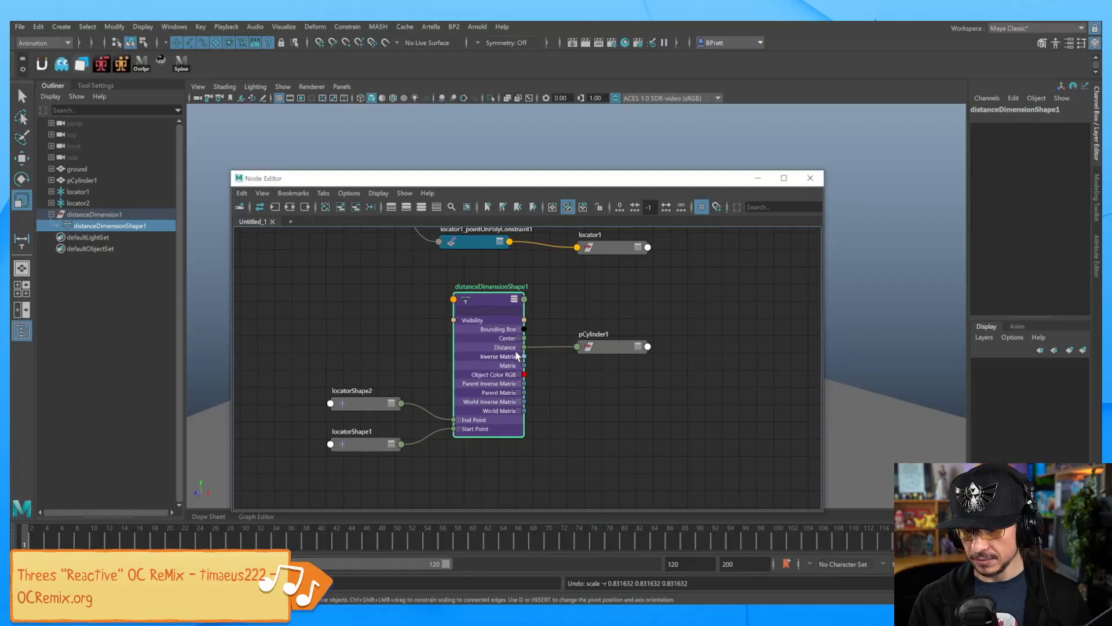
{"action": "left_click", "coordinate": [642, 349]}
{"action": "left_click", "coordinate": [638, 347]}
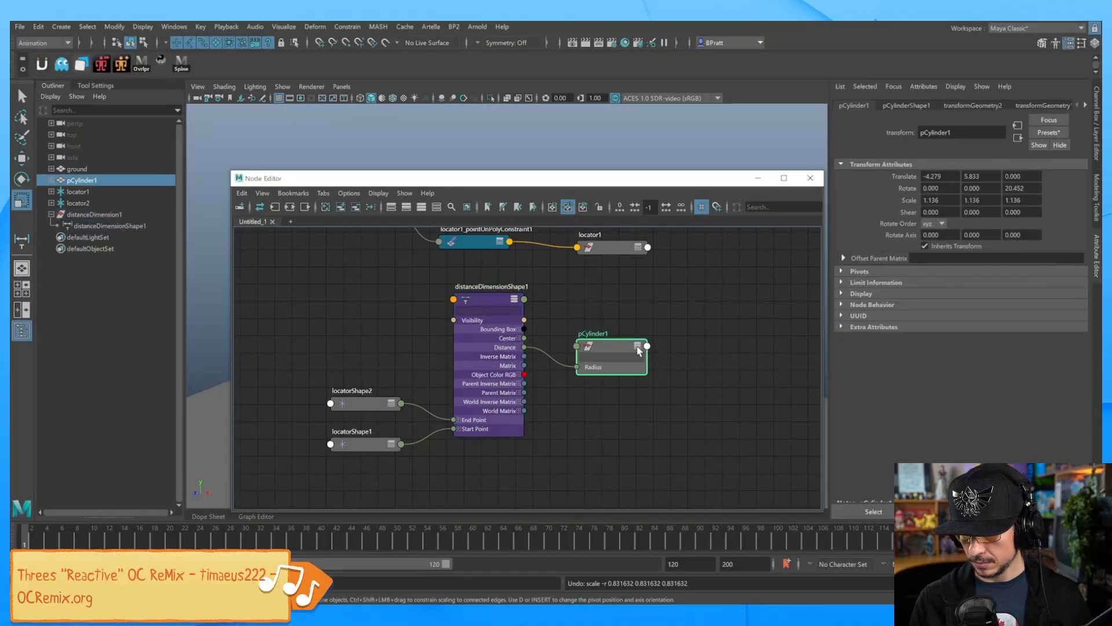
{"action": "left_click_drag", "start_coordinate": [617, 342], "coordinate": [640, 261]}
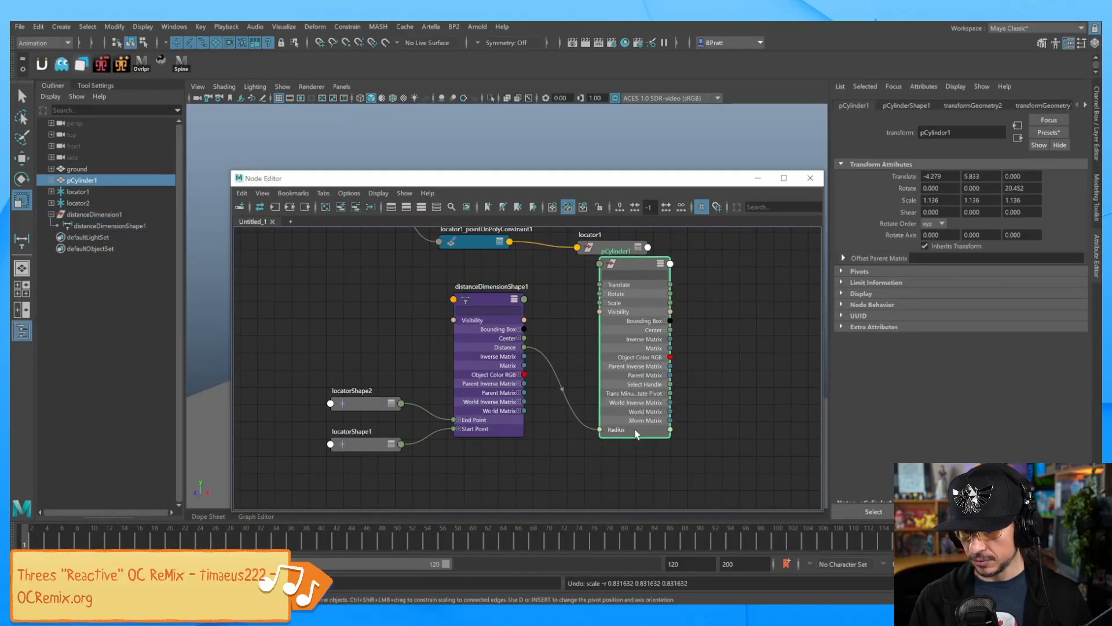
Step: Move the distance dimension and locator nodes away from pCylinder1, and regraph the cylinder with only its output connections
{"action": "left_click_drag", "start_coordinate": [486, 295], "coordinate": [260, 495]}
{"action": "left_click_drag", "start_coordinate": [420, 371], "coordinate": [341, 452]}
{"action": "left_click_drag", "start_coordinate": [352, 405], "coordinate": [246, 444]}
{"action": "left_click_drag", "start_coordinate": [636, 260], "coordinate": [637, 264]}
{"action": "middle_click_drag", "start_coordinate": [717, 327], "coordinate": [649, 319], "text": "alt"}
{"action": "left_click", "coordinate": [304, 209]}
{"action": "scroll", "coordinate": [680, 363], "scroll_direction": "up", "scroll_amount": 2}
{"action": "scroll", "coordinate": [680, 343], "scroll_direction": "down", "scroll_amount": 2}
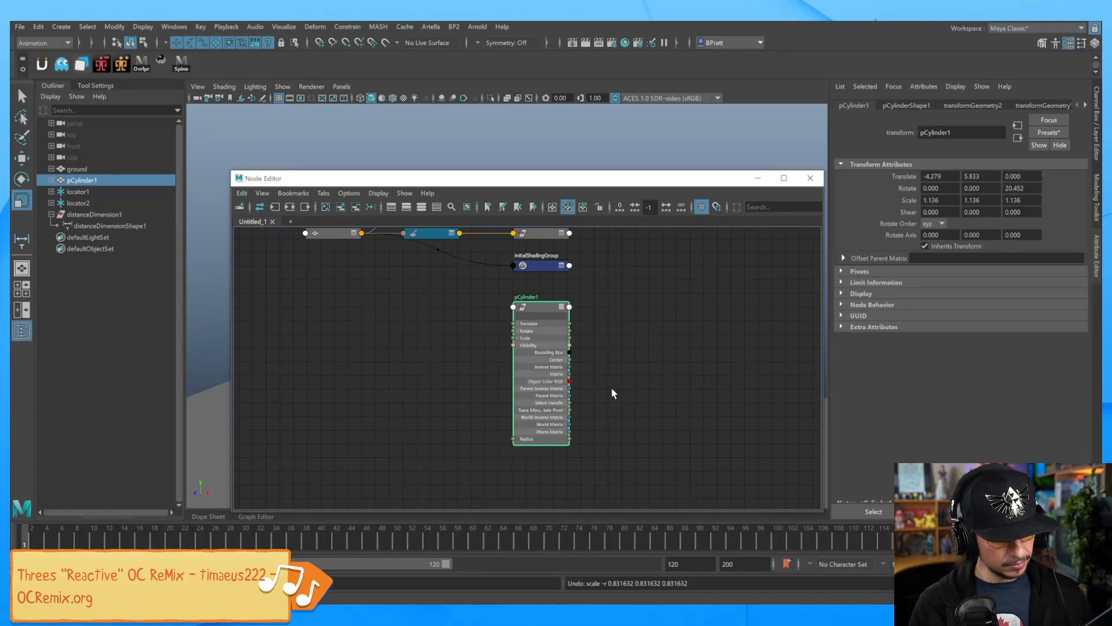
Step: Create a multiplyDivide node beside the expanded pCylinder1 node, and switch to the circumference formula sketch in Clip Studio Paint
{"action": "key", "text": "super"}
{"action": "key", "text": "super"}
{"action": "key", "text": "Tab"}
{"action": "type", "text": "multi"}
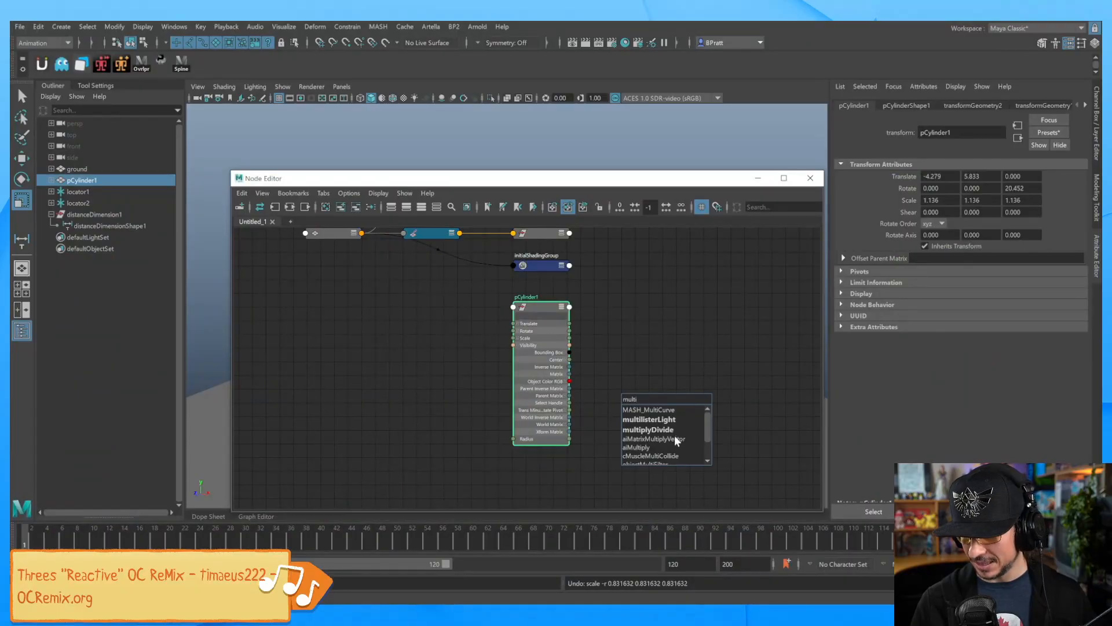
{"action": "left_click", "coordinate": [681, 429]}
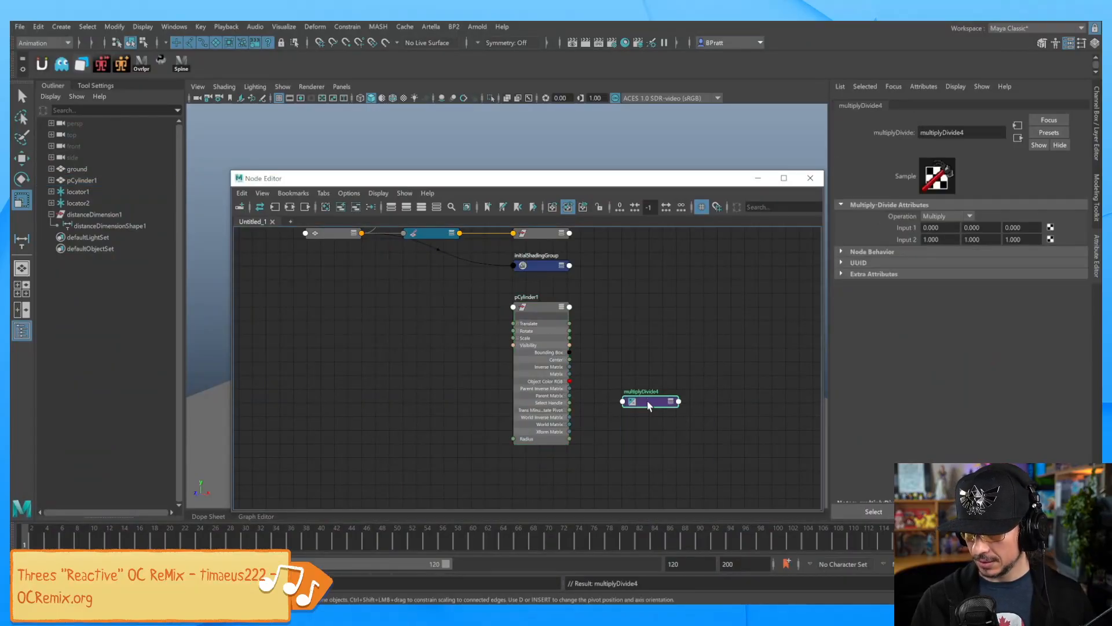
{"action": "left_click_drag", "start_coordinate": [648, 401], "coordinate": [655, 309]}
{"action": "left_click", "coordinate": [677, 306]}
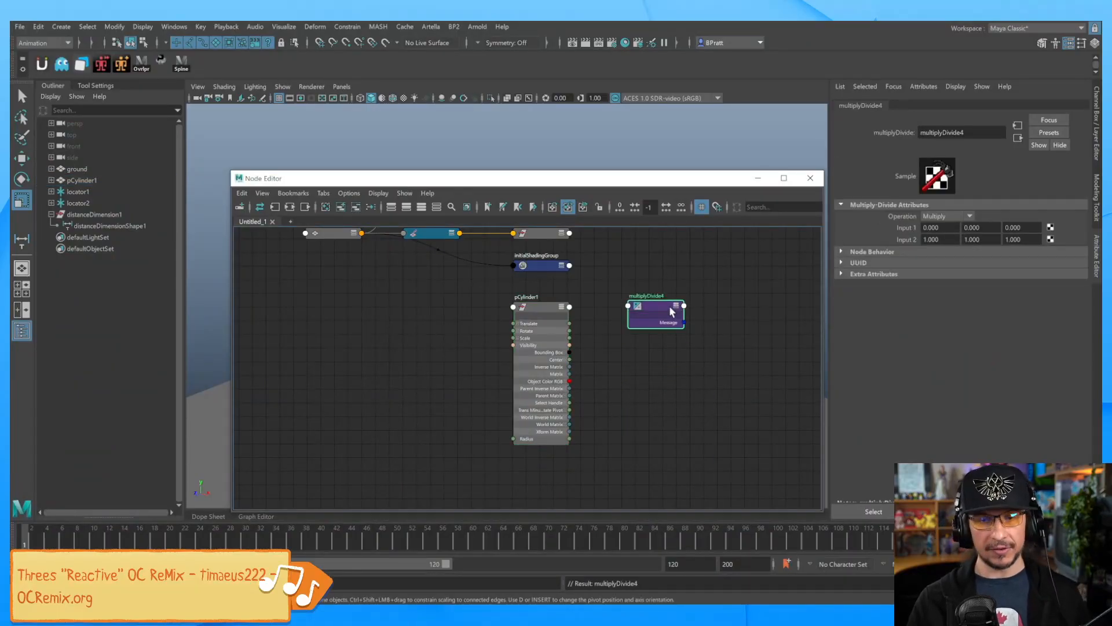
{"action": "key", "text": "alt+Tab"}
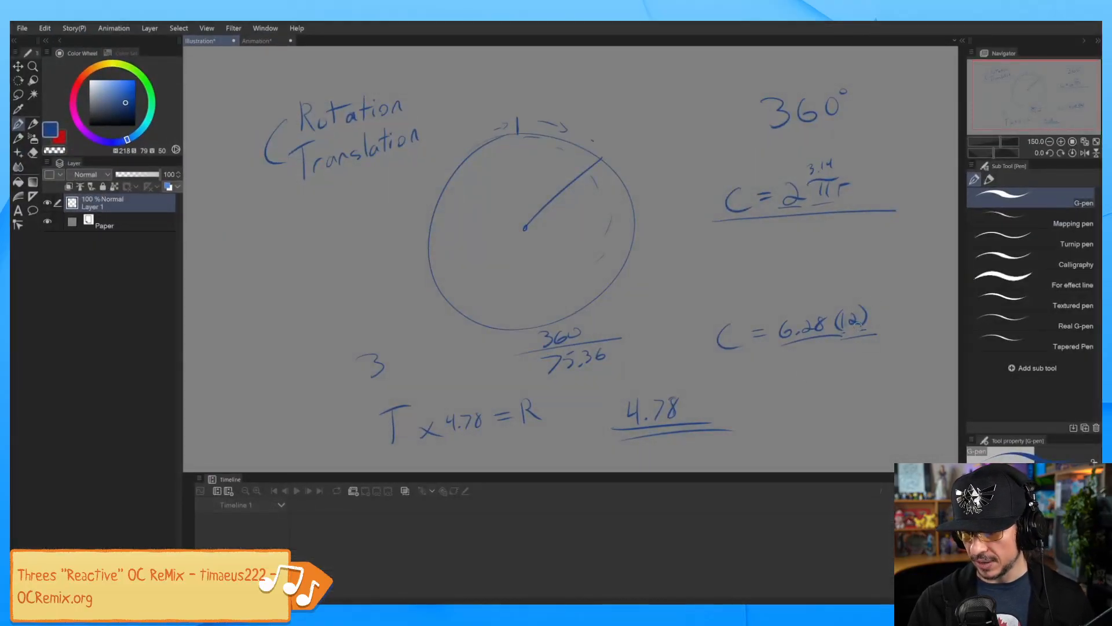
Step: Underline the 12 in the handwritten C = 6.28(12) formula and switch to Maya
{"action": "mouse_move", "coordinate": [849, 341]}
{"action": "left_mouse_down"}
{"action": "mouse_move", "coordinate": [889, 339]}
{"action": "mouse_move", "coordinate": [857, 346]}
{"action": "left_mouse_up"}
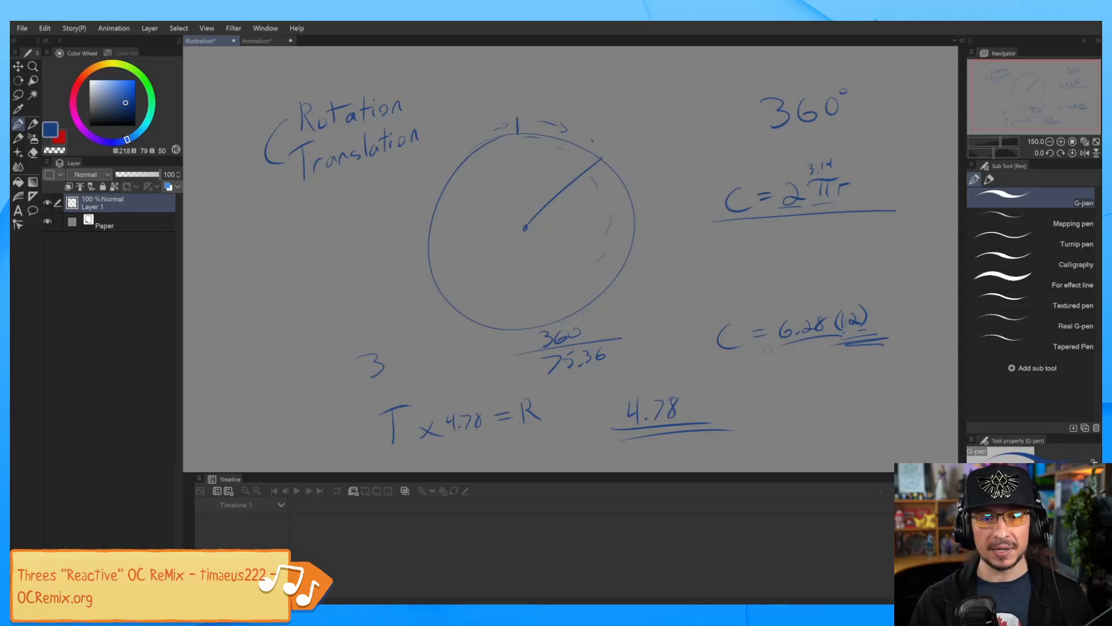
{"action": "key", "text": "alt+Tab"}
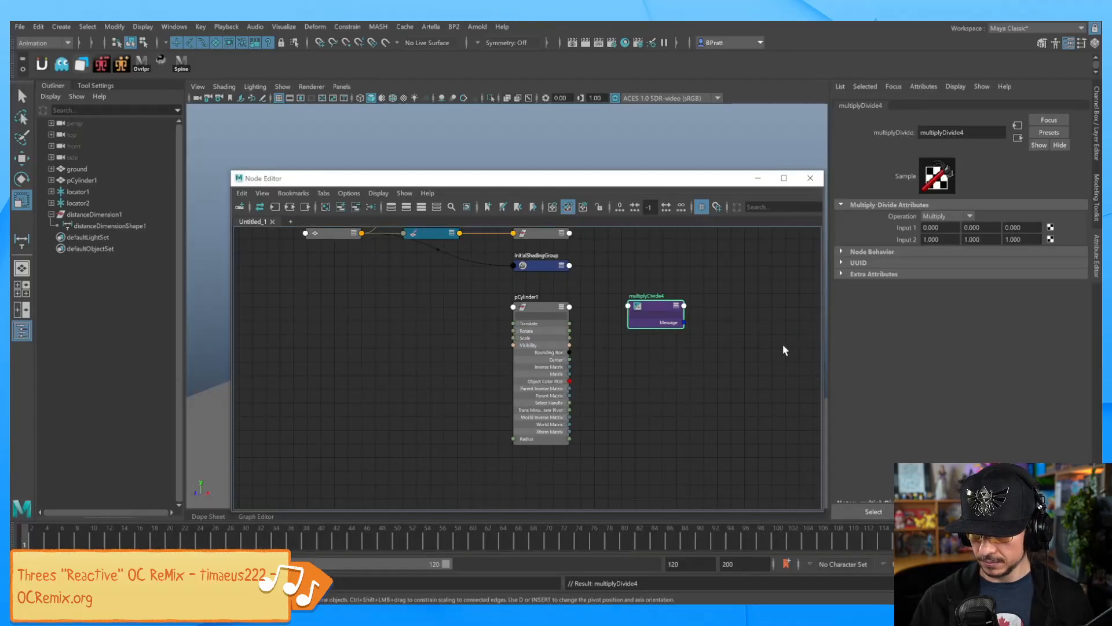
Step: Expand the multiplyDivide4 node's inputs and connect pCylinder1's Radius to its Input 1X
{"action": "left_click", "coordinate": [677, 306]}
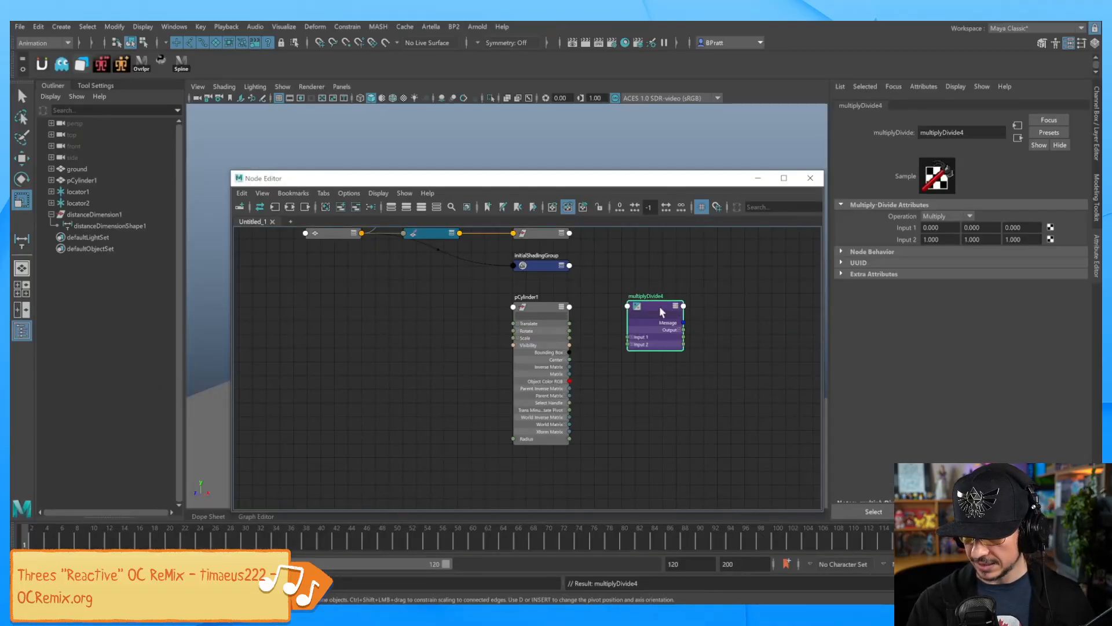
{"action": "left_click_drag", "start_coordinate": [661, 307], "coordinate": [670, 318]}
{"action": "left_click", "coordinate": [641, 348]}
{"action": "left_click", "coordinate": [641, 378]}
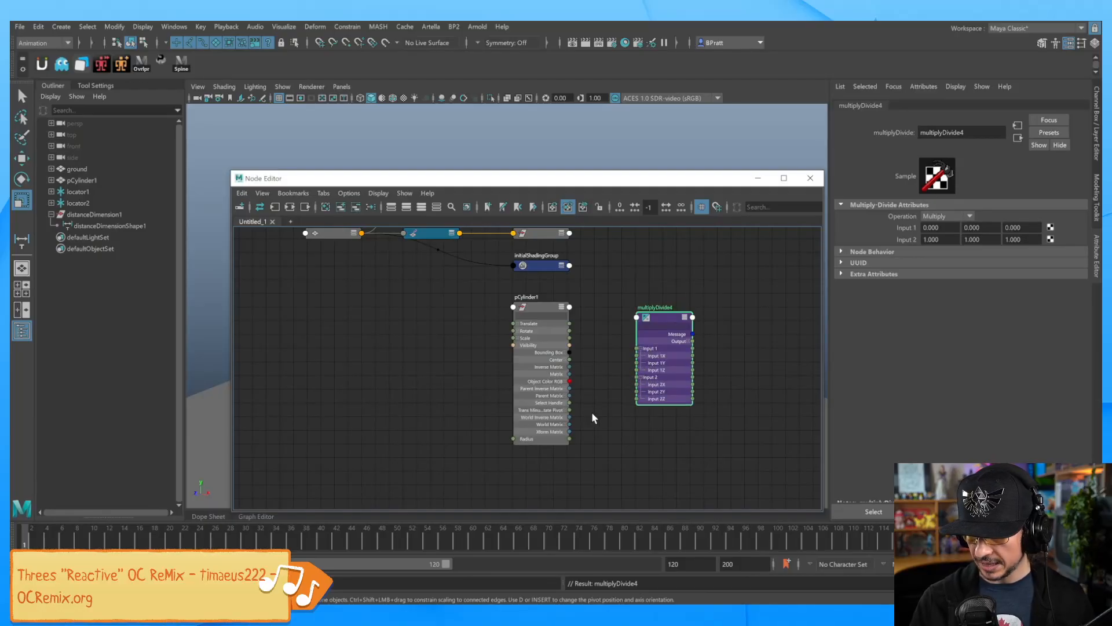
{"action": "left_click_drag", "start_coordinate": [571, 439], "coordinate": [638, 356]}
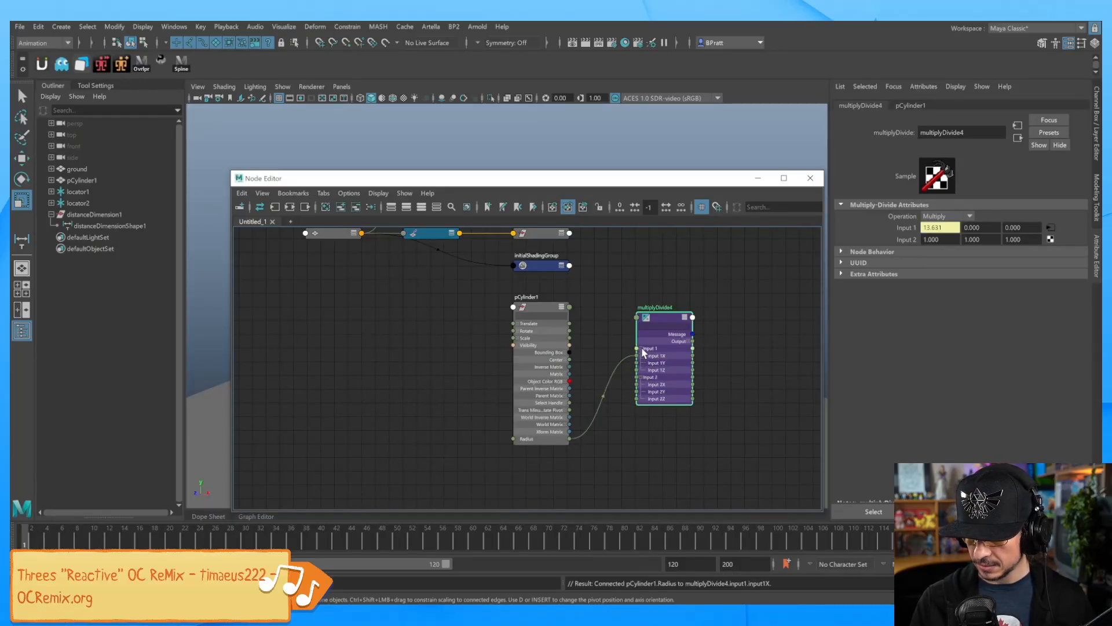
Step: Set the multiplyDivide node's Input 2 X to 6.28 and expand its Output into separate axes
{"action": "left_click", "coordinate": [939, 240]}
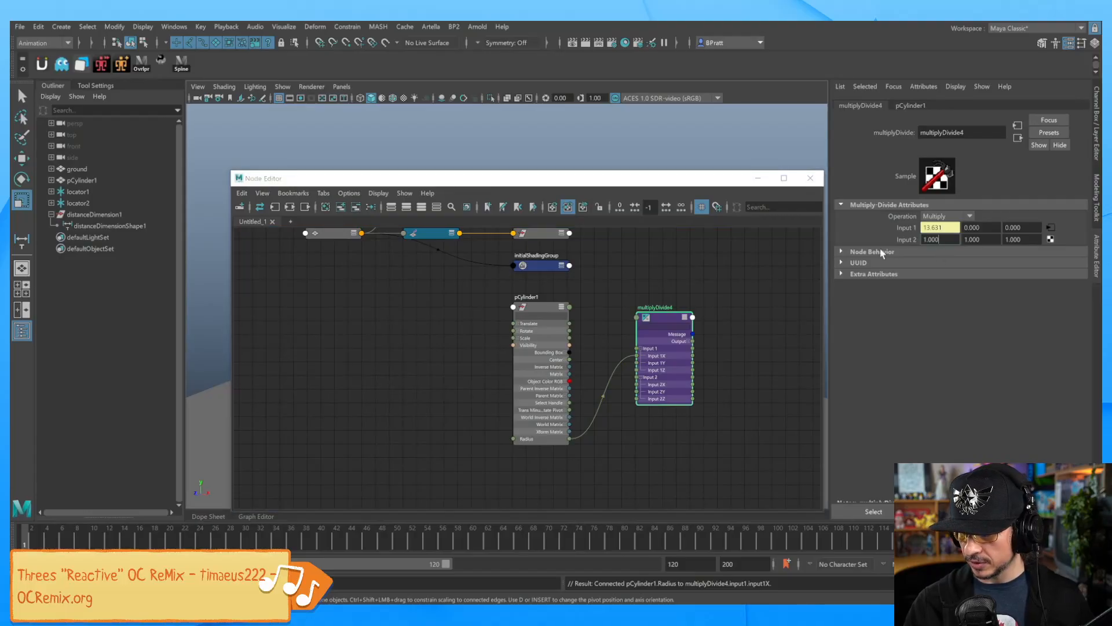
{"action": "key", "text": "BackSpace"}
{"action": "type", "text": "6.28"}
{"action": "key", "text": "Return"}
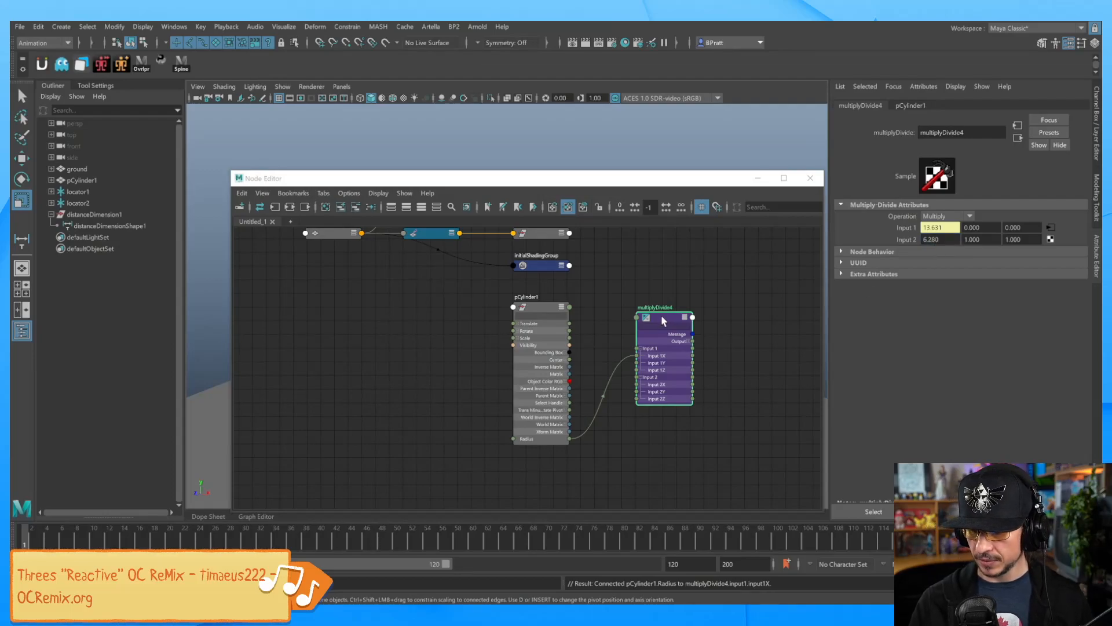
{"action": "left_click_drag", "start_coordinate": [662, 317], "coordinate": [654, 316]}
{"action": "left_click", "coordinate": [683, 340]}
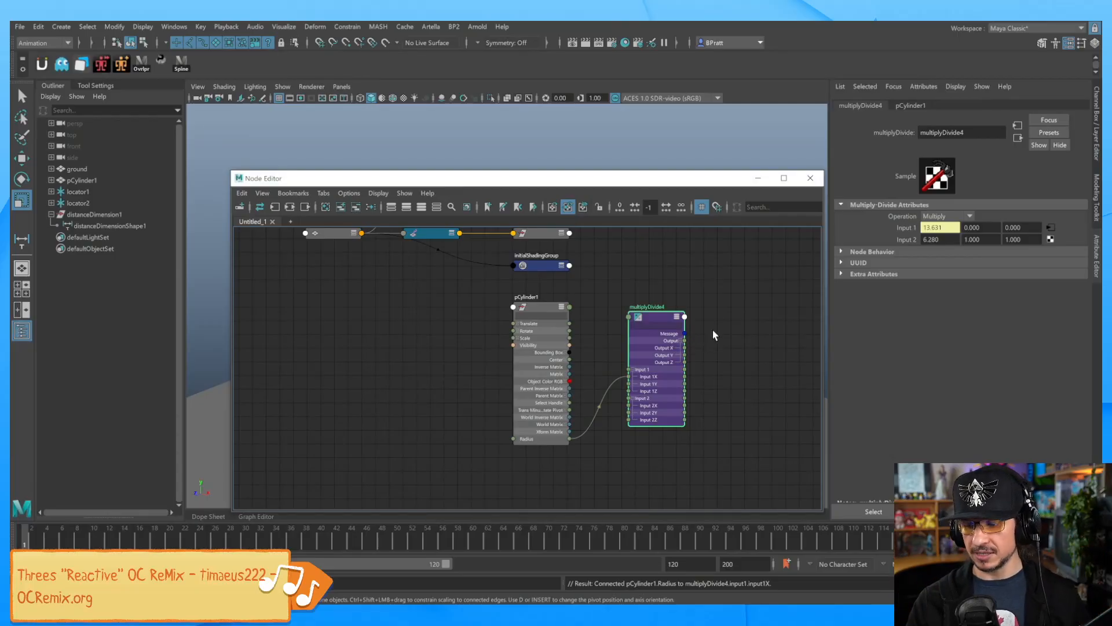
Step: Rename the multiplyDivide node as Mutiply_Circumference and reposition it closer to pCylinder1
{"action": "left_click", "coordinate": [973, 132]}
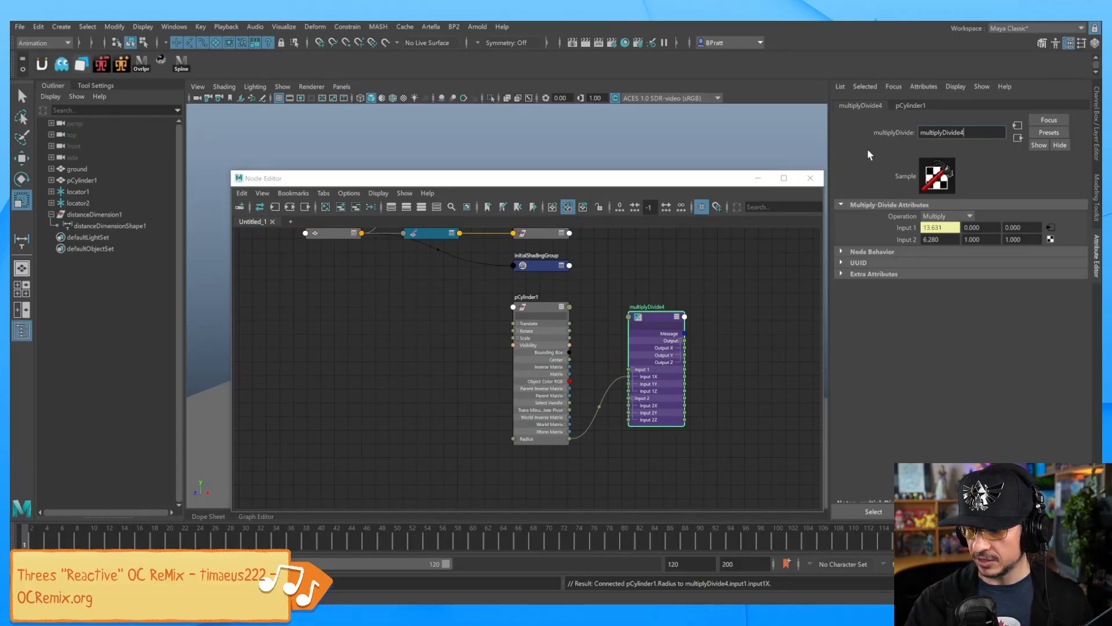
{"action": "left_click", "coordinate": [660, 306]}
{"action": "left_click", "coordinate": [976, 132]}
{"action": "left_click_drag", "start_coordinate": [966, 133], "coordinate": [916, 131]}
{"action": "type", "text": "M"}
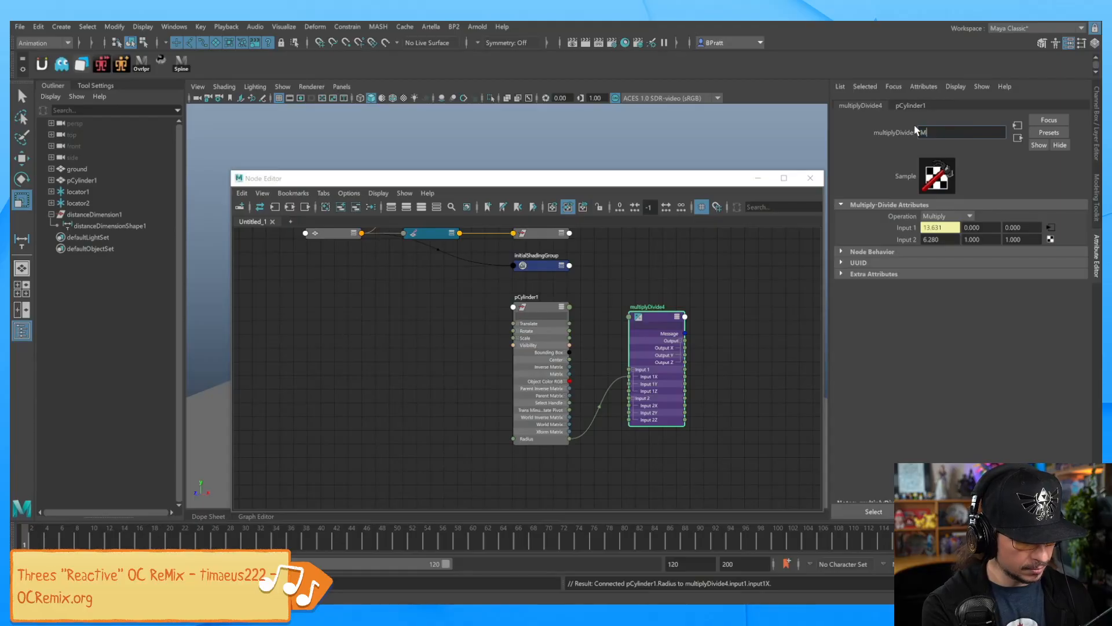
{"action": "type", "text": "utilpl"}
{"action": "key", "text": "BackSpace"}
{"action": "key", "text": "BackSpace"}
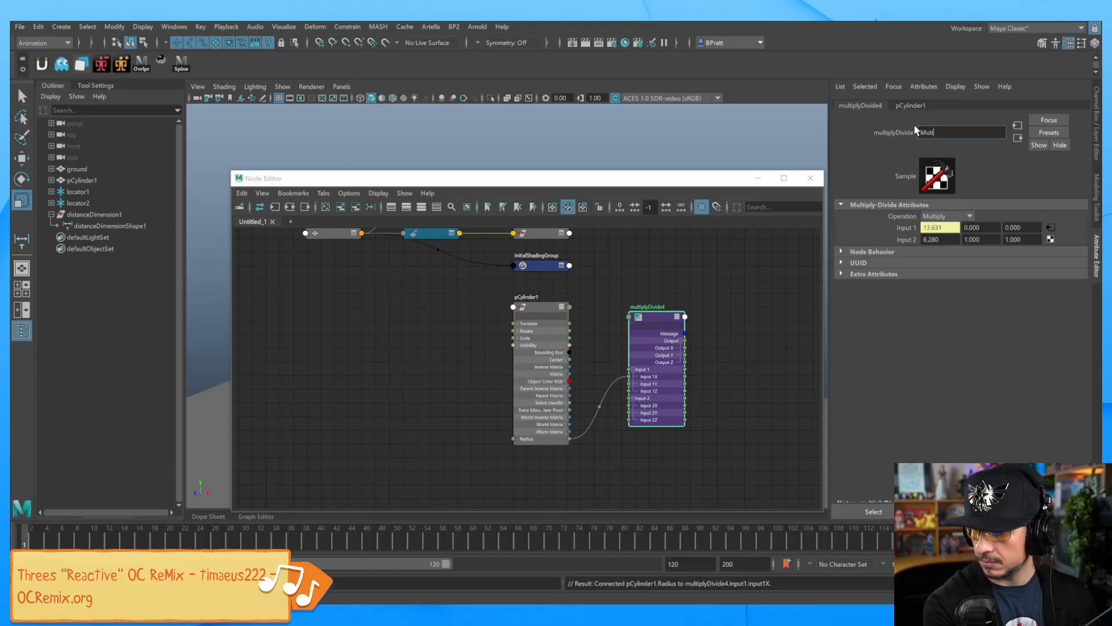
{"action": "type", "text": "pl"}
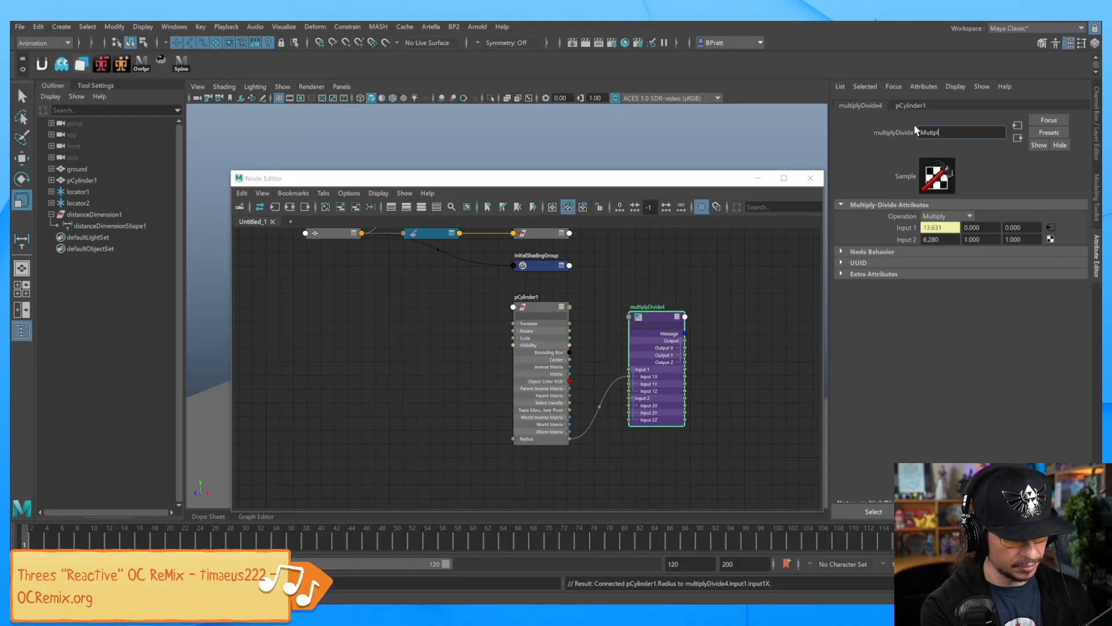
{"action": "type", "text": "y_C"}
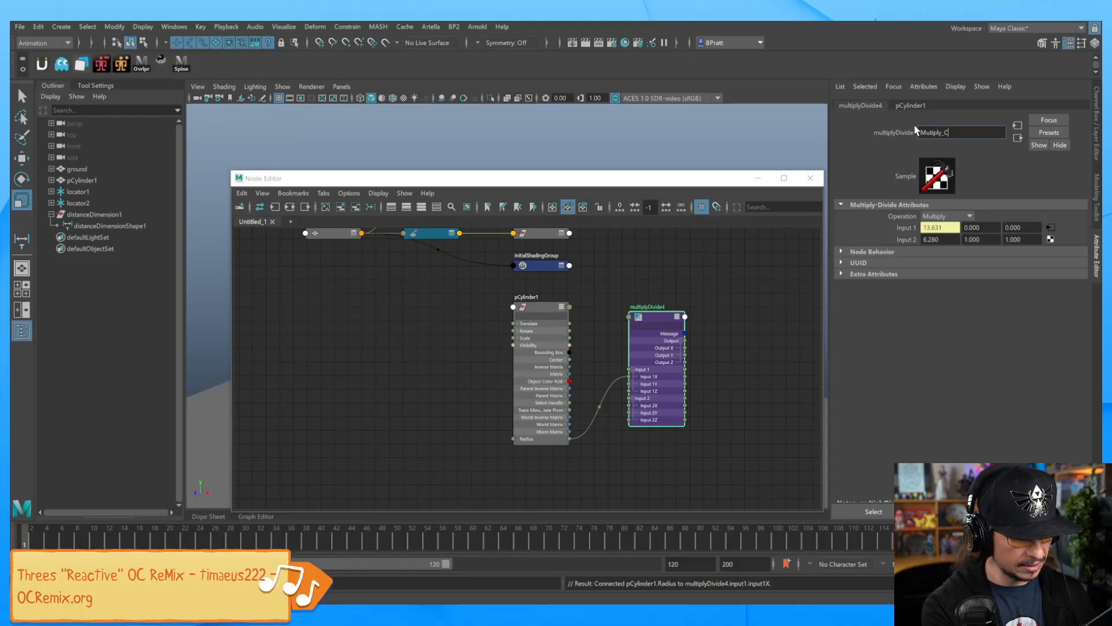
{"action": "type", "text": "ircumfe"}
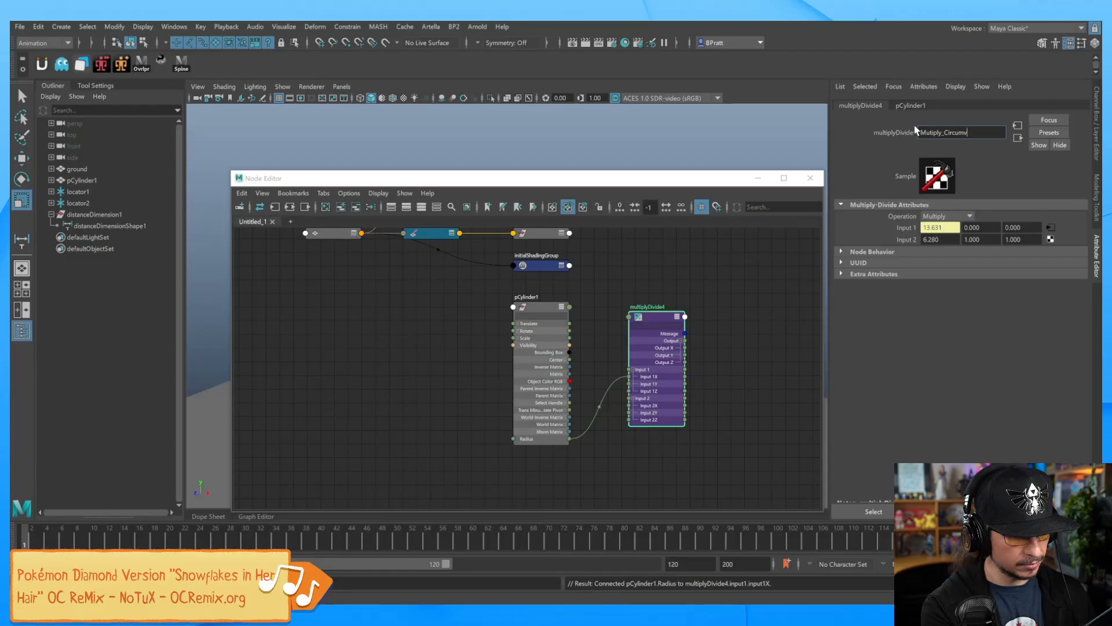
{"action": "type", "text": "rence"}
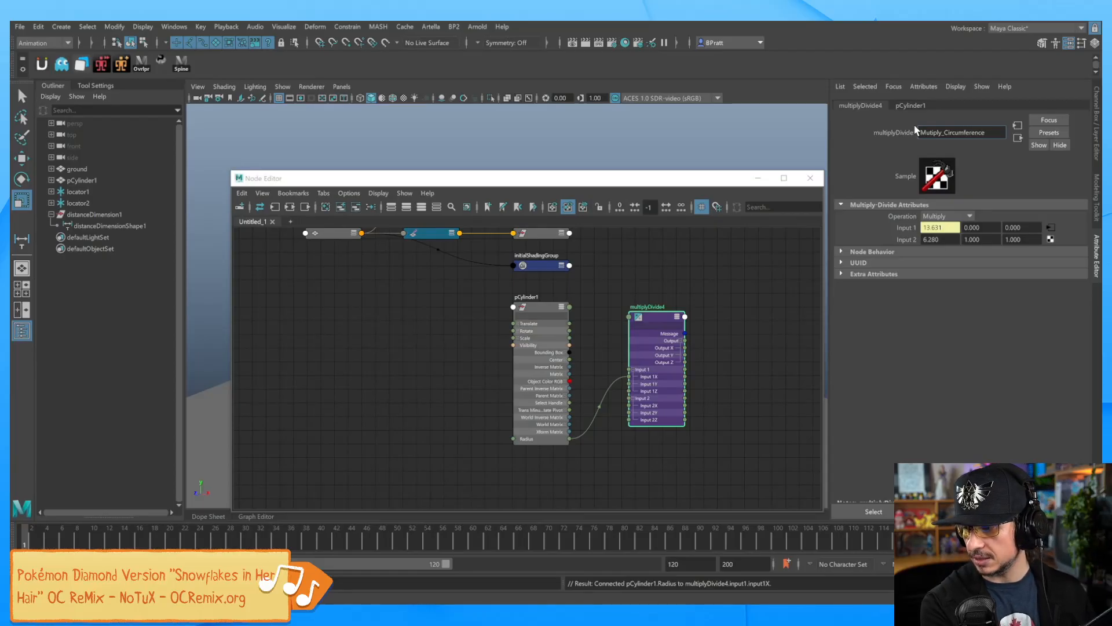
{"action": "key", "text": "Return"}
{"action": "left_click_drag", "start_coordinate": [658, 318], "coordinate": [650, 304]}
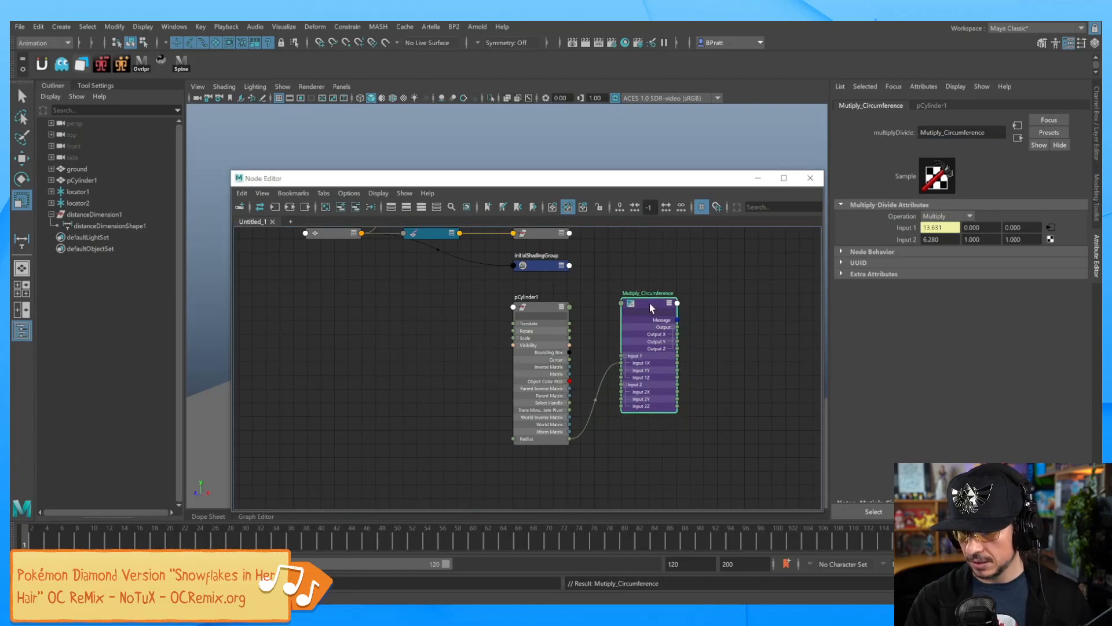
{"action": "left_click", "coordinate": [725, 340]}
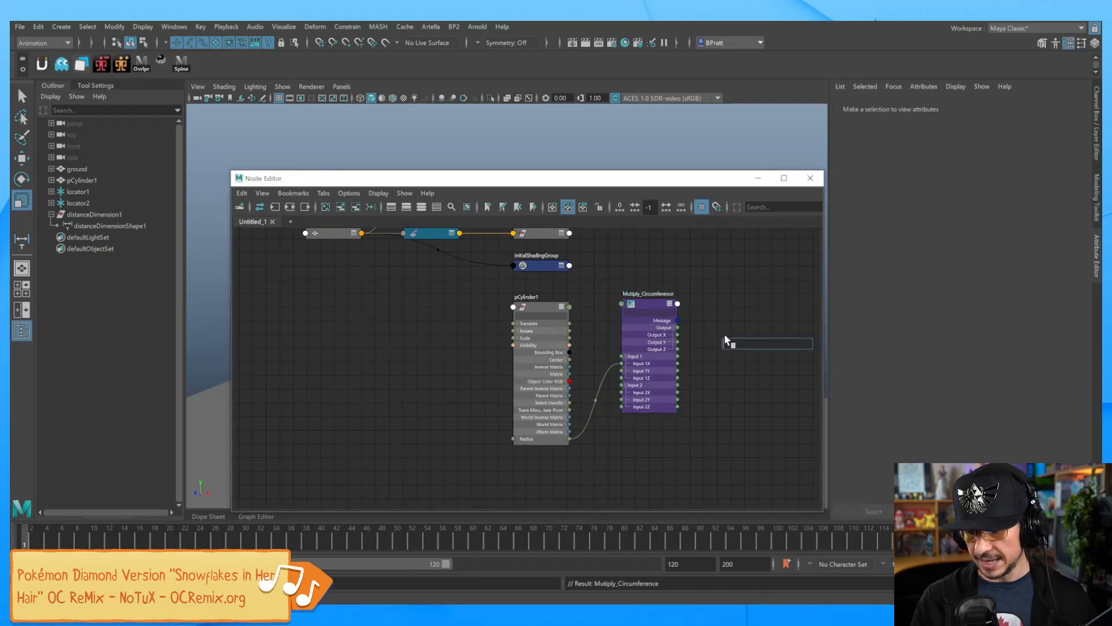
{"action": "type", "text": "mul"}
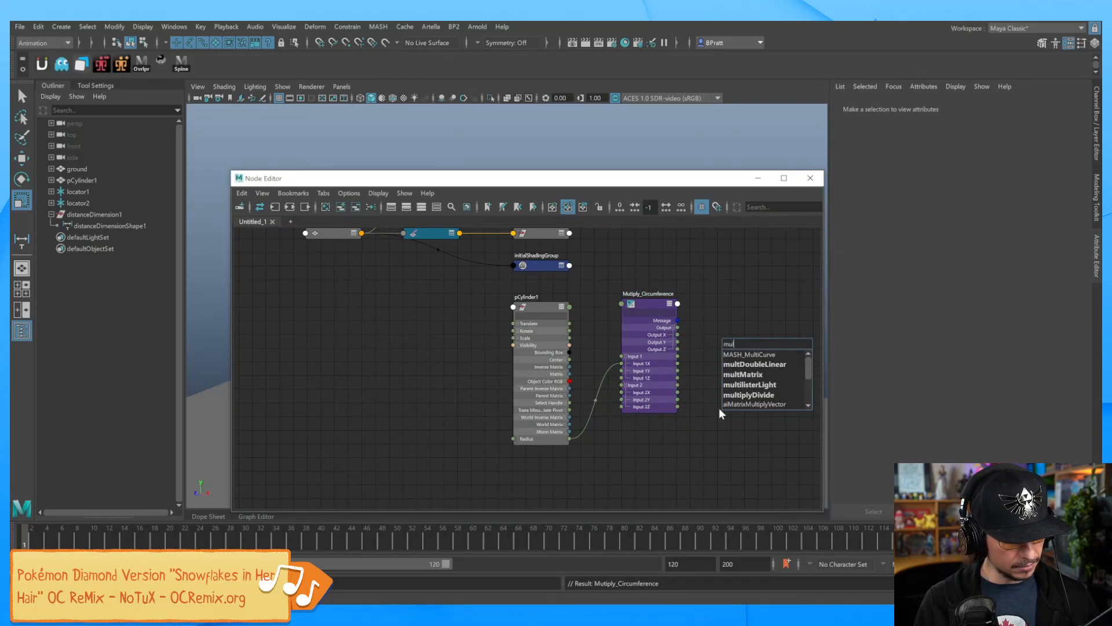
{"action": "type", "text": "ti"}
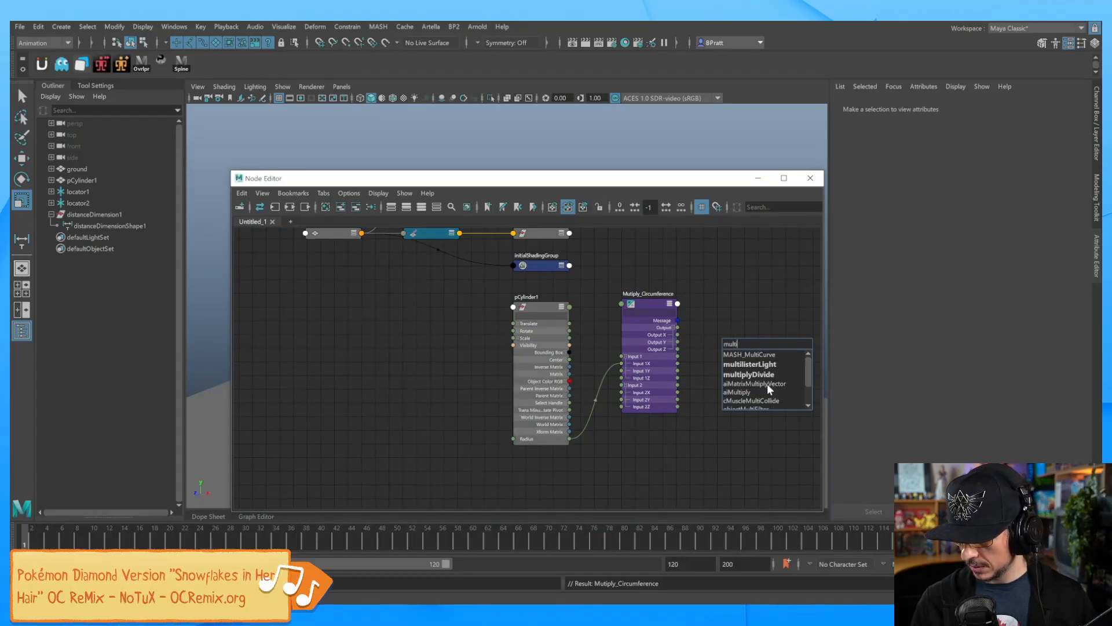
{"action": "left_click", "coordinate": [768, 383]}
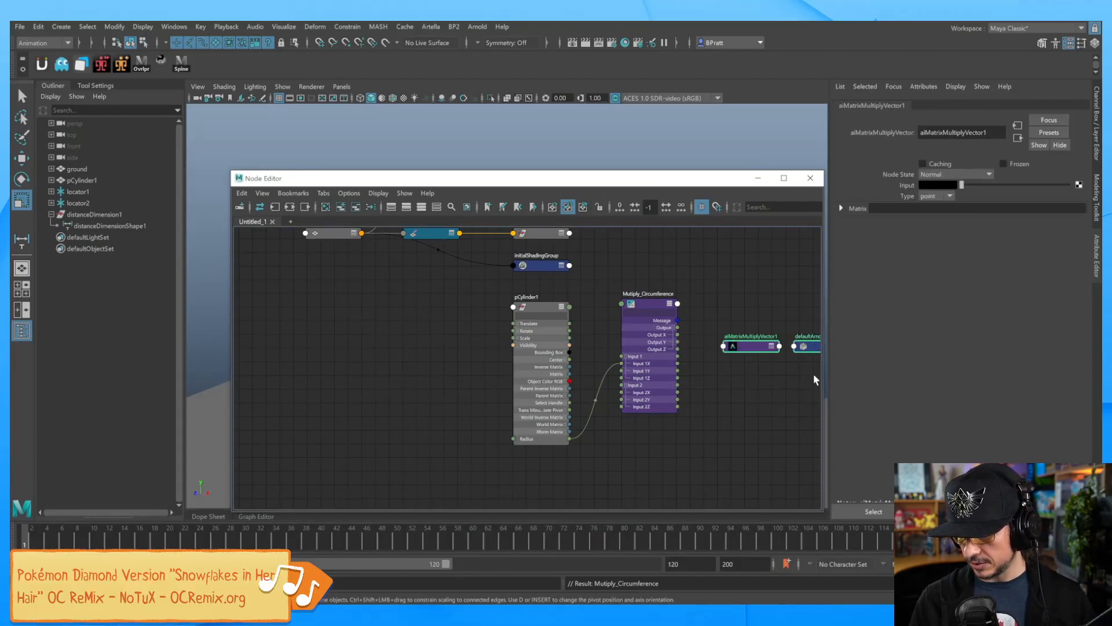
{"action": "key", "text": "Delete"}
Step: Add a second multiplyDivide node, place it beside Mutiply_Circumference, and show its attributes
{"action": "key", "text": "Tab"}
{"action": "type", "text": "muti"}
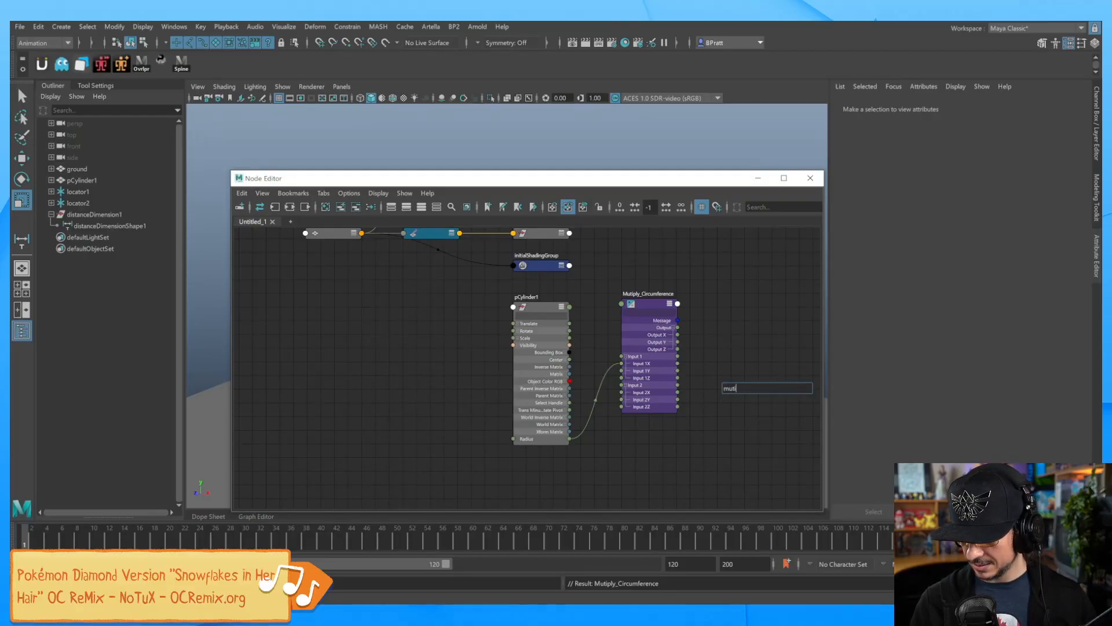
{"action": "key", "text": "BackSpace"}
{"action": "key", "text": "BackSpace"}
{"action": "type", "text": "l"}
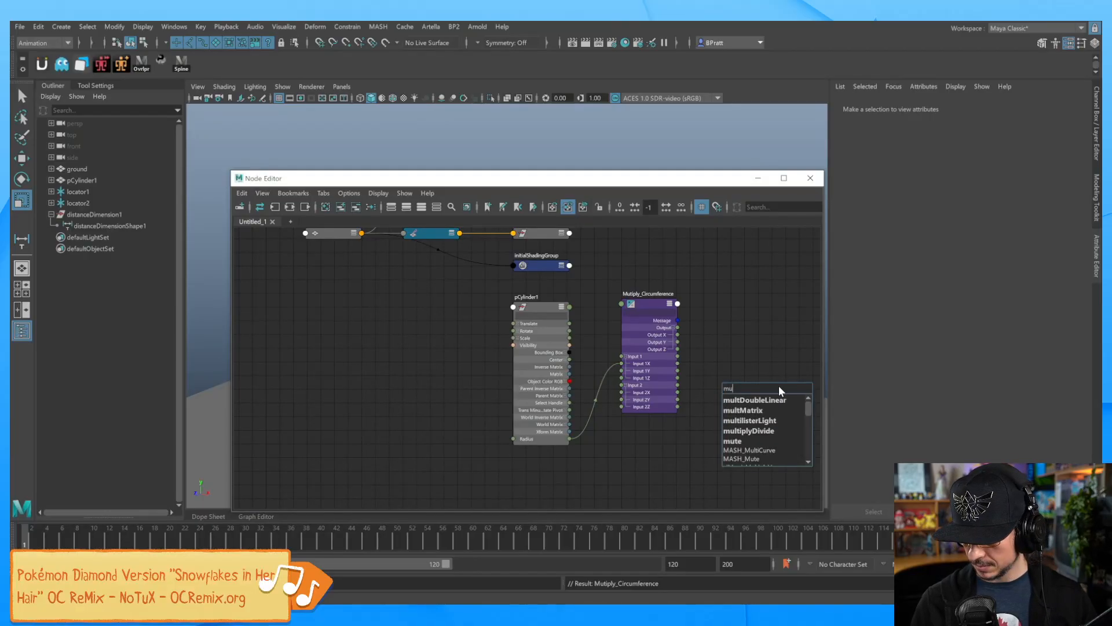
{"action": "type", "text": "tip"}
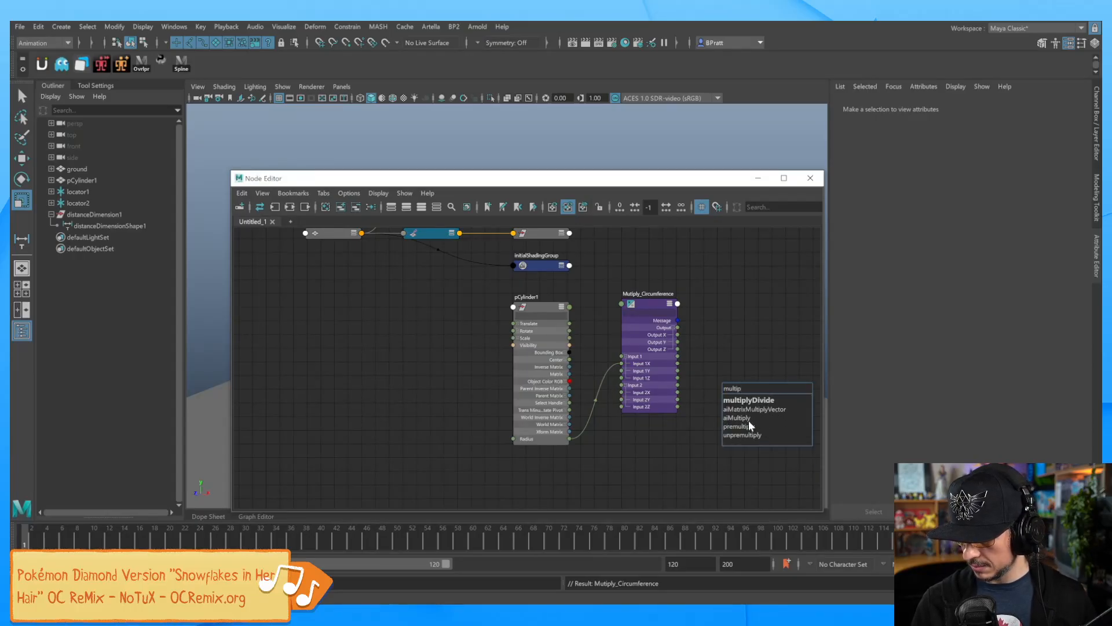
{"action": "left_click", "coordinate": [761, 403]}
{"action": "left_click_drag", "start_coordinate": [762, 393], "coordinate": [762, 310]}
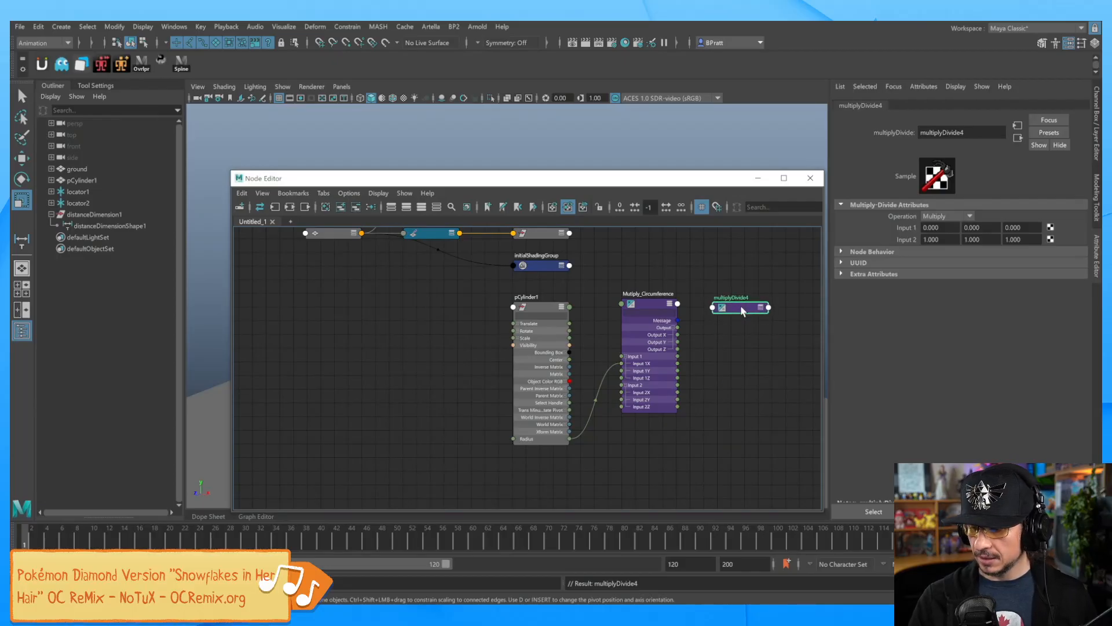
{"action": "left_click", "coordinate": [760, 307]}
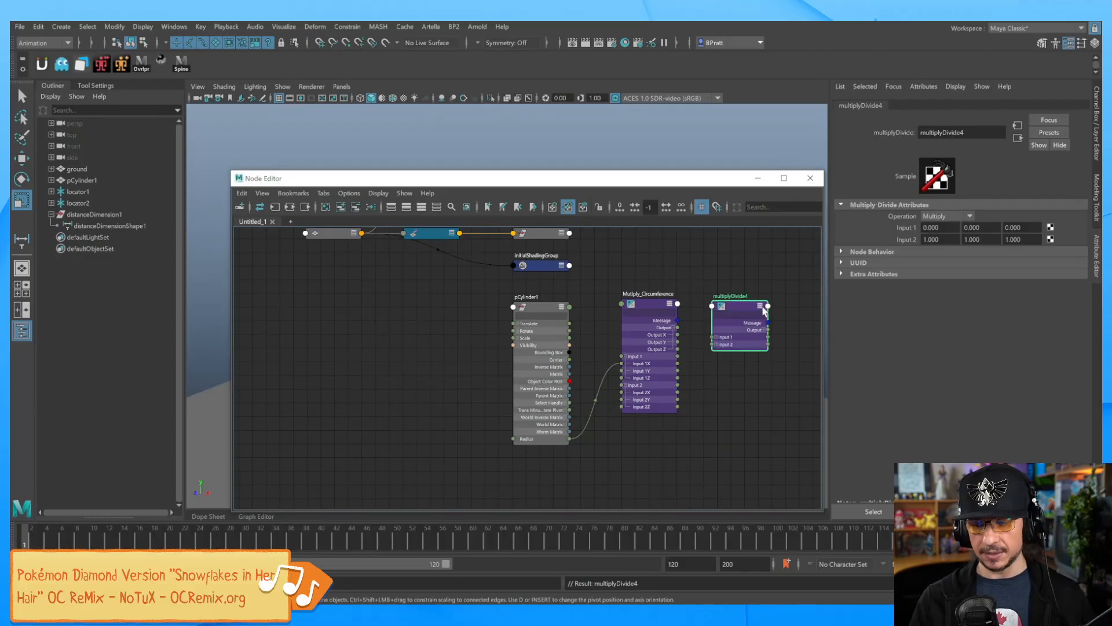
Step: Switch to Clip Studio Paint and underline the C = 6.28(12) formula and the 75.36 denominator
{"action": "key", "text": "alt+Tab"}
{"action": "left_click_drag", "start_coordinate": [735, 359], "coordinate": [886, 344]}
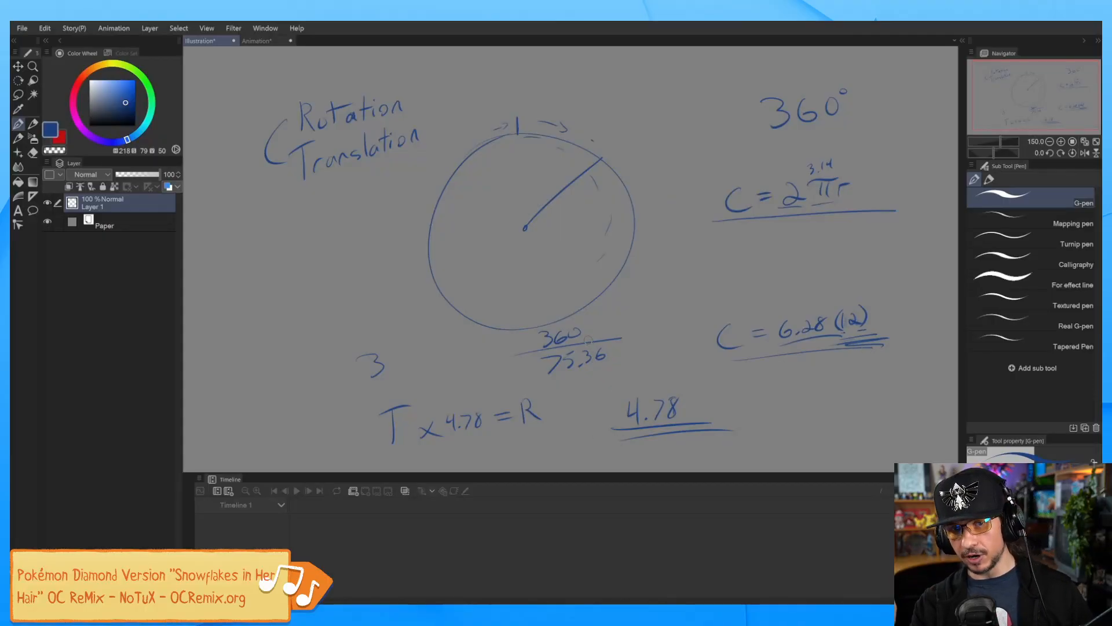
{"action": "left_click_drag", "start_coordinate": [537, 384], "coordinate": [619, 366]}
{"action": "left_click_drag", "start_coordinate": [544, 387], "coordinate": [628, 374]}
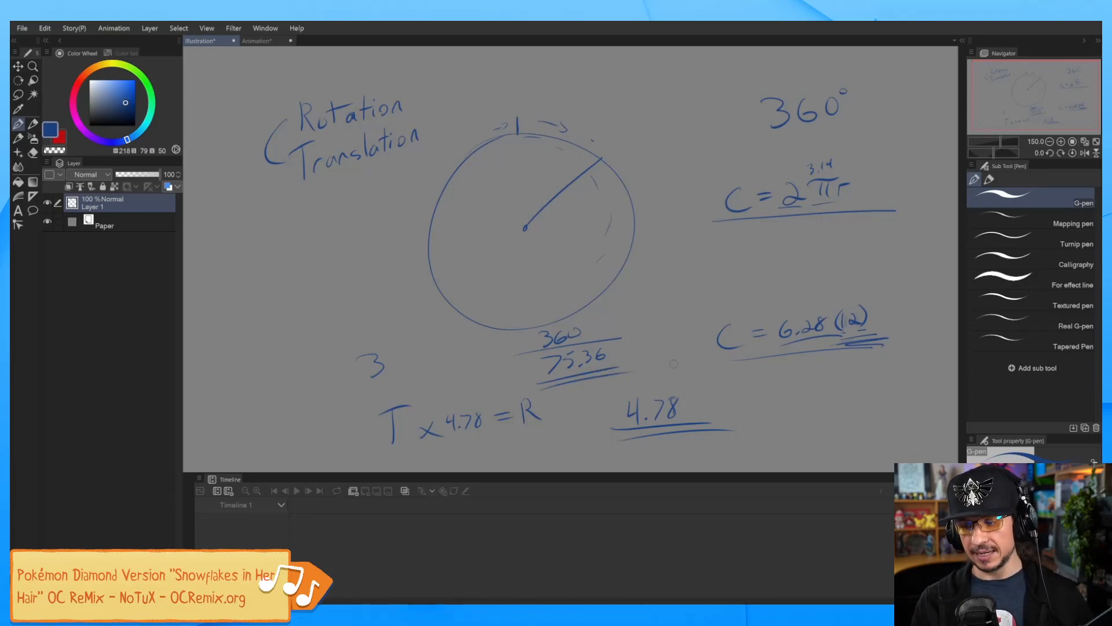
Step: Return to Maya and expand Input 1 and Input 2 of the new multiplyDivide node into separate axes
{"action": "key", "text": "alt+Tab"}
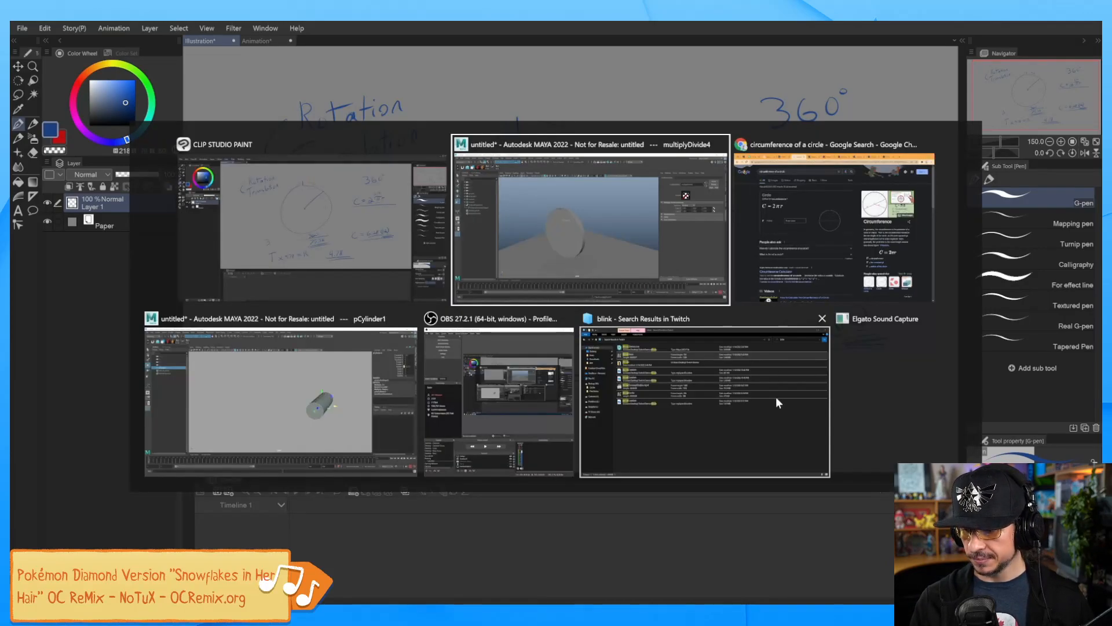
{"action": "left_click_drag", "start_coordinate": [718, 336], "coordinate": [718, 335]}
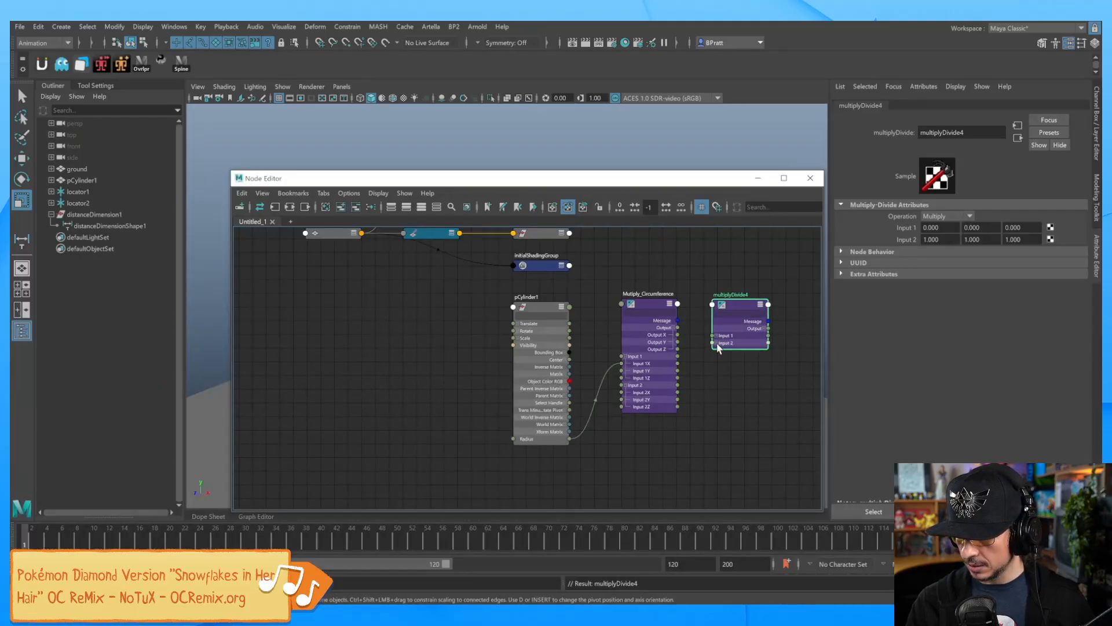
{"action": "left_click", "coordinate": [716, 343]}
{"action": "left_click", "coordinate": [716, 336]}
Step: Set the new multiplyDivide node's Input 1 X to 360 and its operation to Divide
{"action": "left_click", "coordinate": [940, 228]}
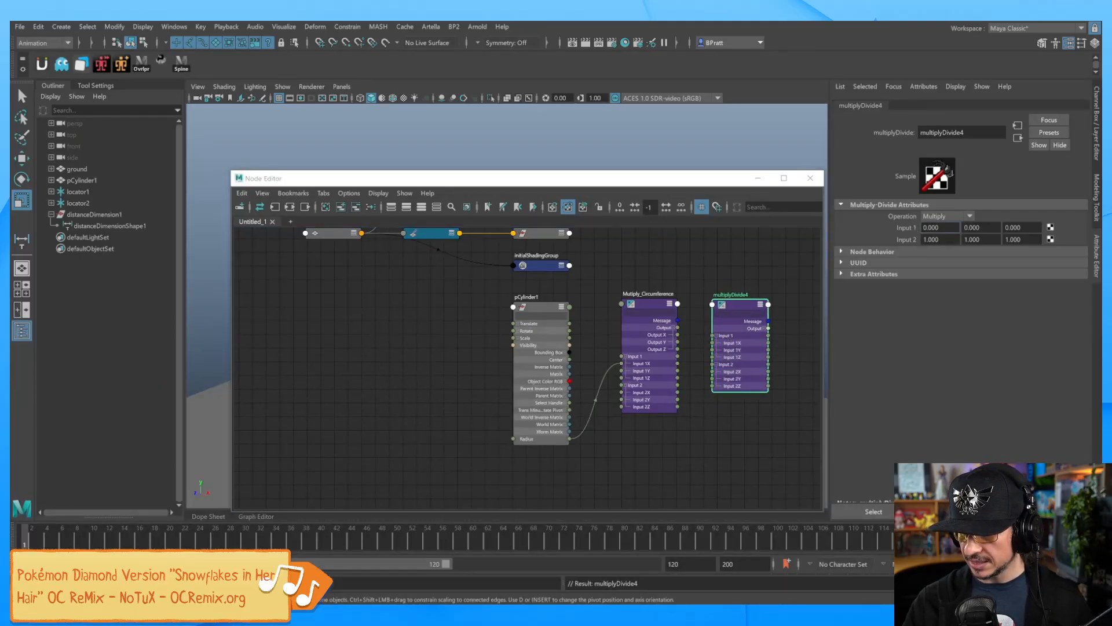
{"action": "left_click", "coordinate": [744, 296]}
{"action": "left_click", "coordinate": [940, 227]}
{"action": "type", "text": "3"}
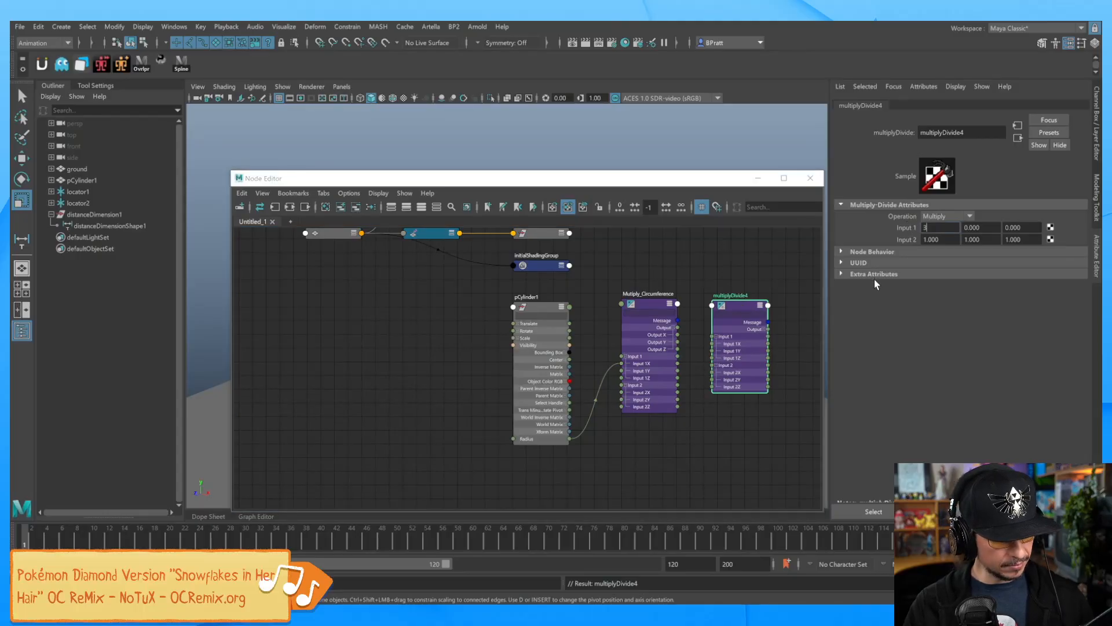
{"action": "type", "text": "60"}
{"action": "left_click", "coordinate": [961, 216]}
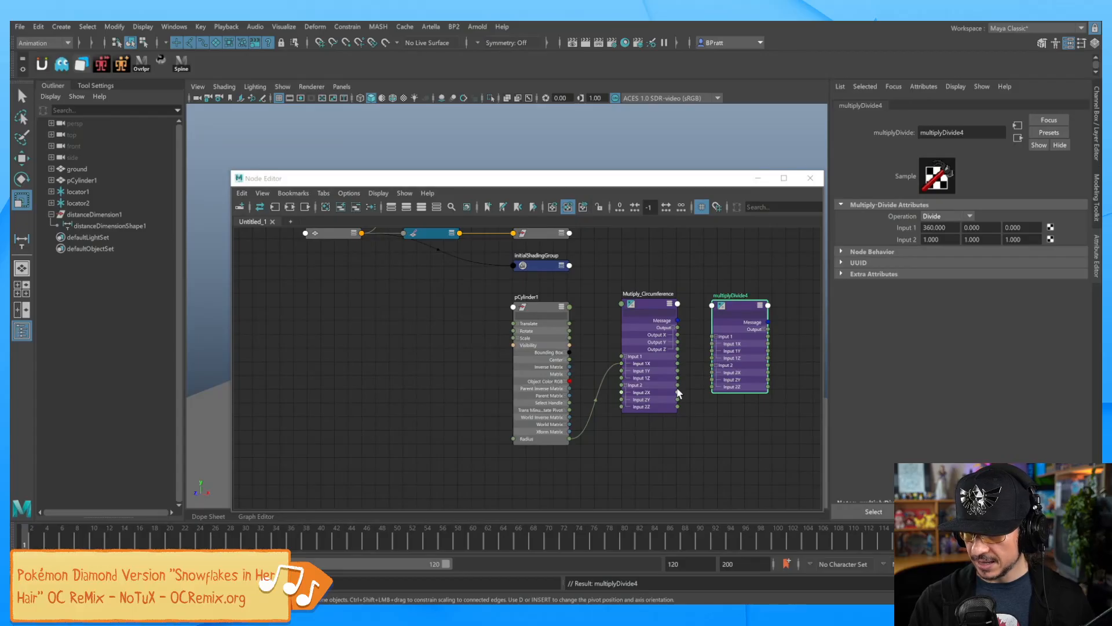
Step: Connect Mutiply_Circumference's Output X to Input 2X of the new divide node
{"action": "left_click", "coordinate": [676, 328]}
{"action": "left_click", "coordinate": [676, 331]}
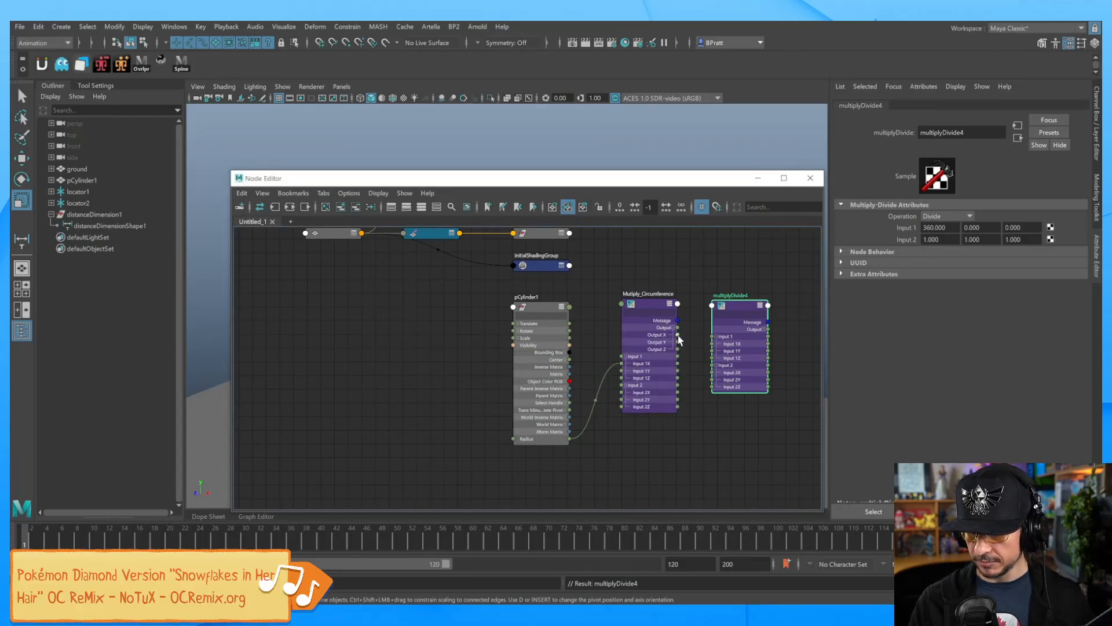
{"action": "left_click", "coordinate": [678, 335]}
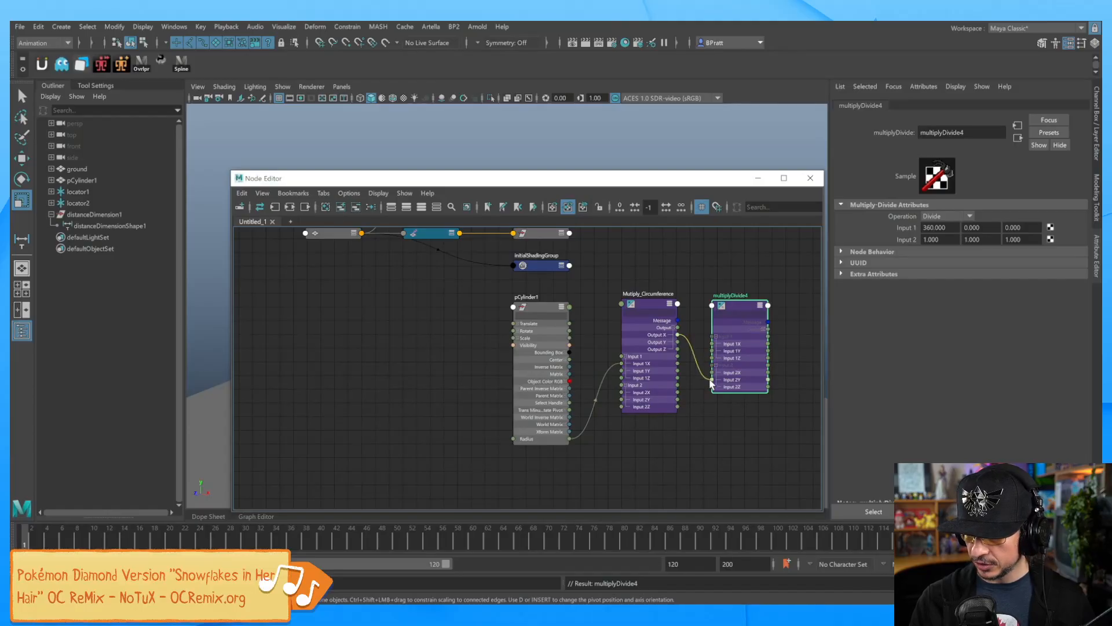
{"action": "left_click", "coordinate": [712, 372]}
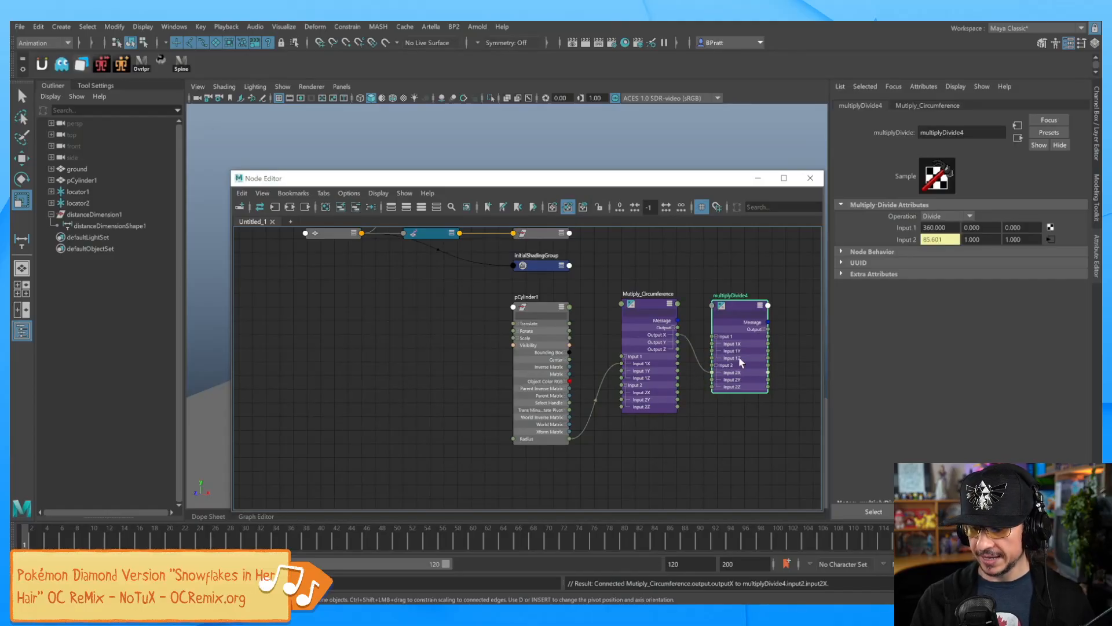
Step: Rename the new divide node to Mutiply_360
{"action": "left_click", "coordinate": [941, 239]}
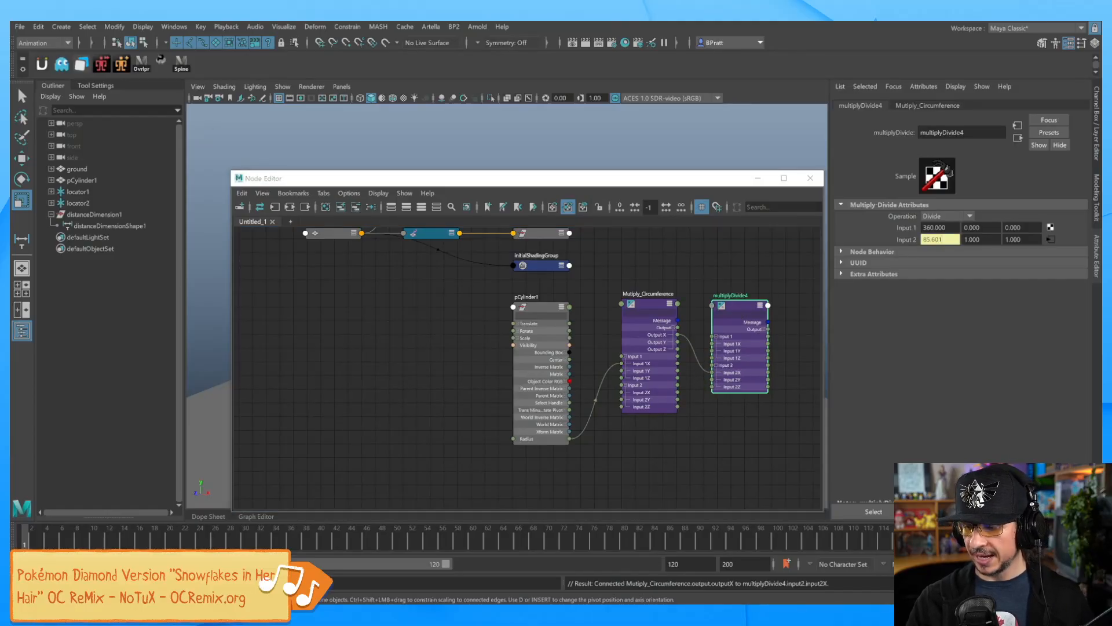
{"action": "left_click", "coordinate": [940, 239]}
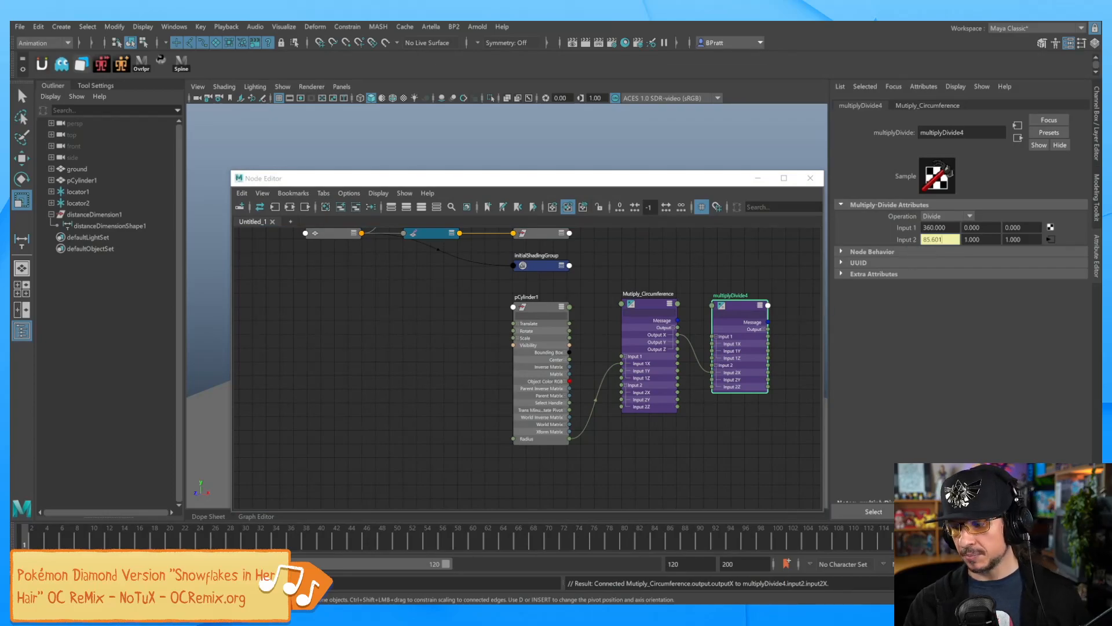
{"action": "left_click_drag", "start_coordinate": [740, 295], "coordinate": [742, 296]}
{"action": "left_click", "coordinate": [741, 295]}
{"action": "left_click", "coordinate": [744, 299]}
{"action": "left_click", "coordinate": [966, 132]}
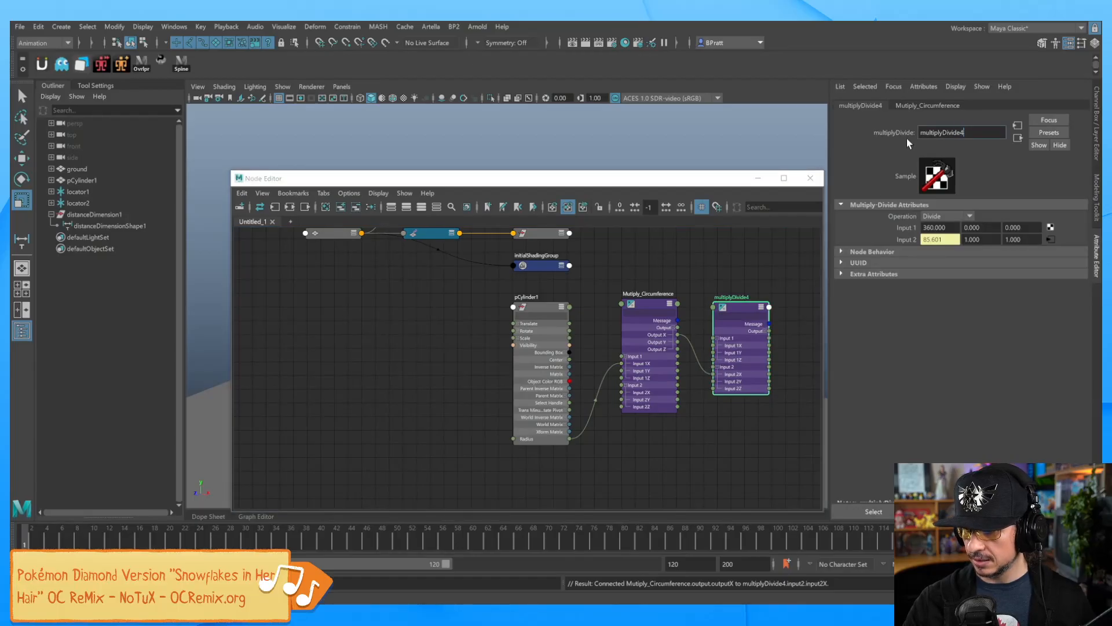
{"action": "left_click_drag", "start_coordinate": [966, 133], "coordinate": [916, 134]}
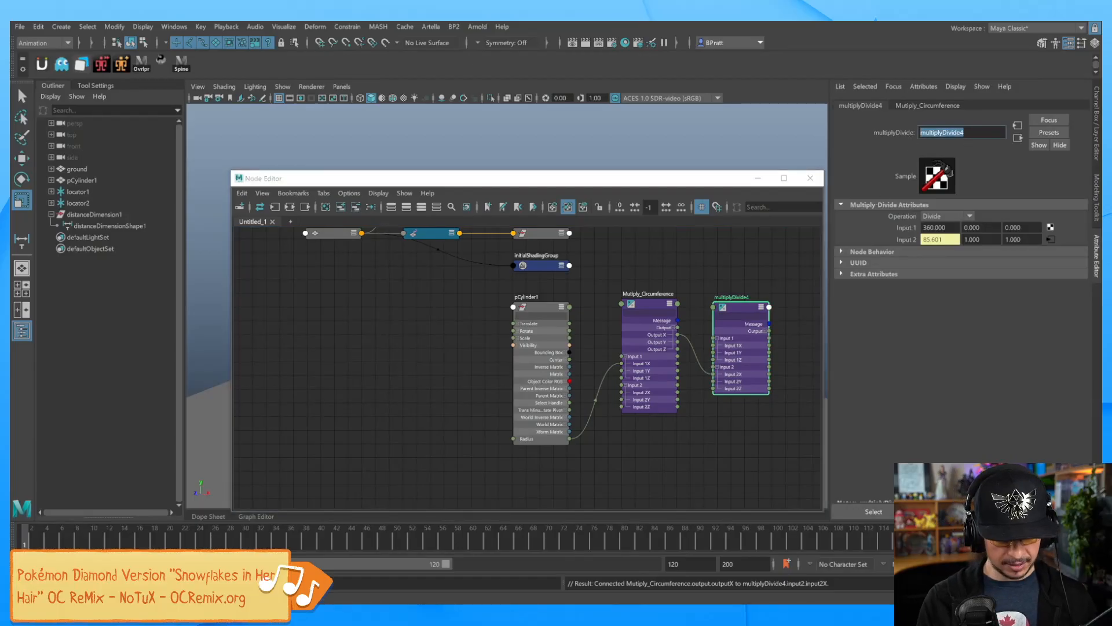
{"action": "type", "text": "Mu"}
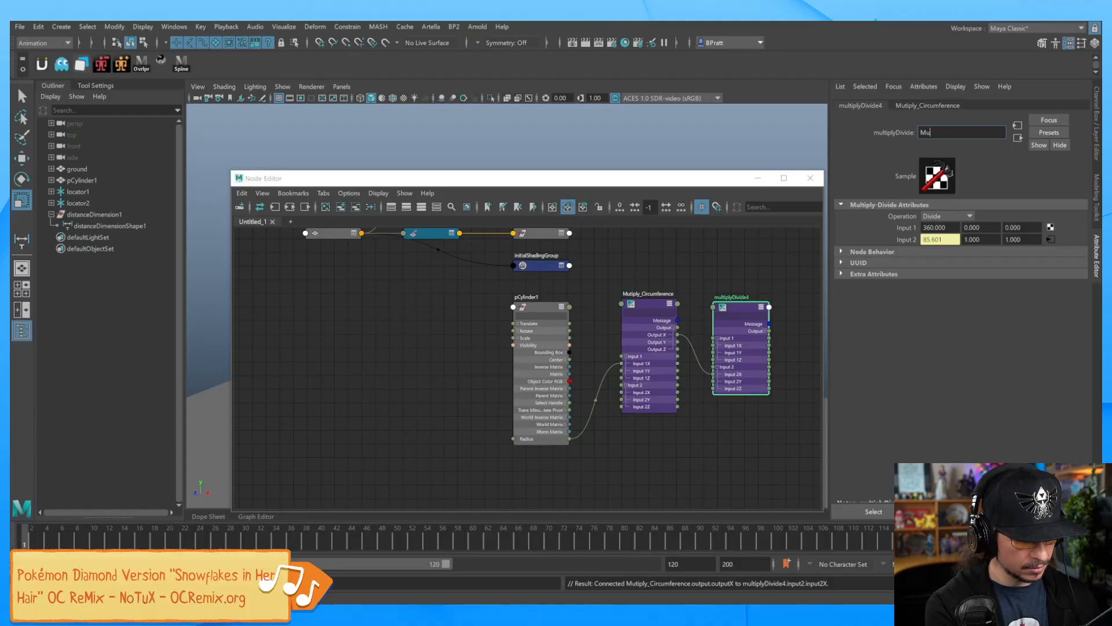
{"action": "type", "text": "tipl"}
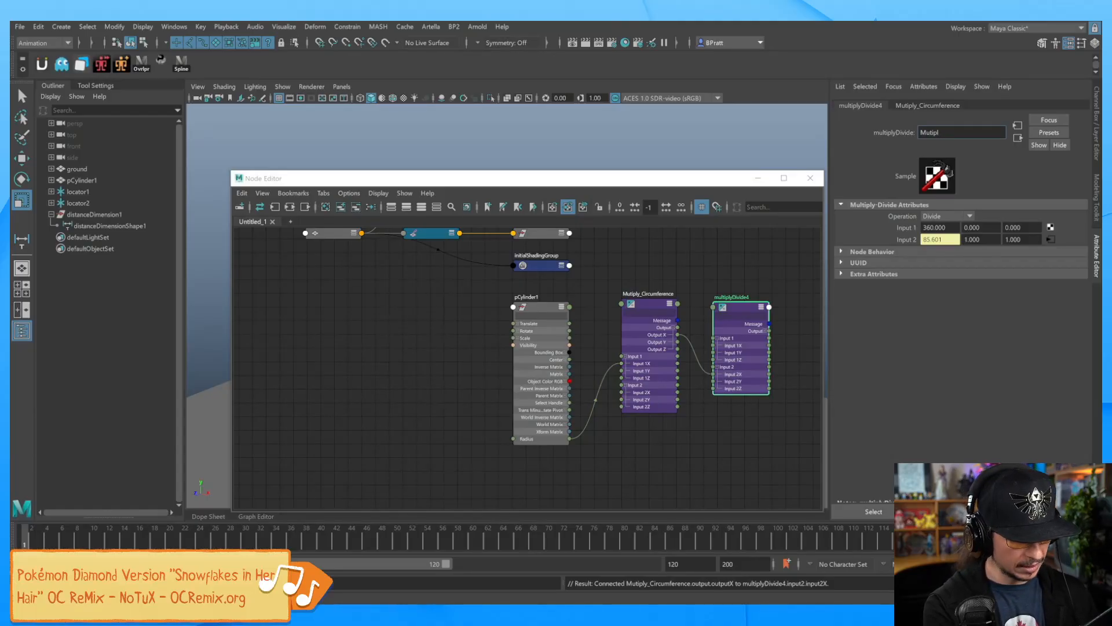
{"action": "type", "text": "y_360"}
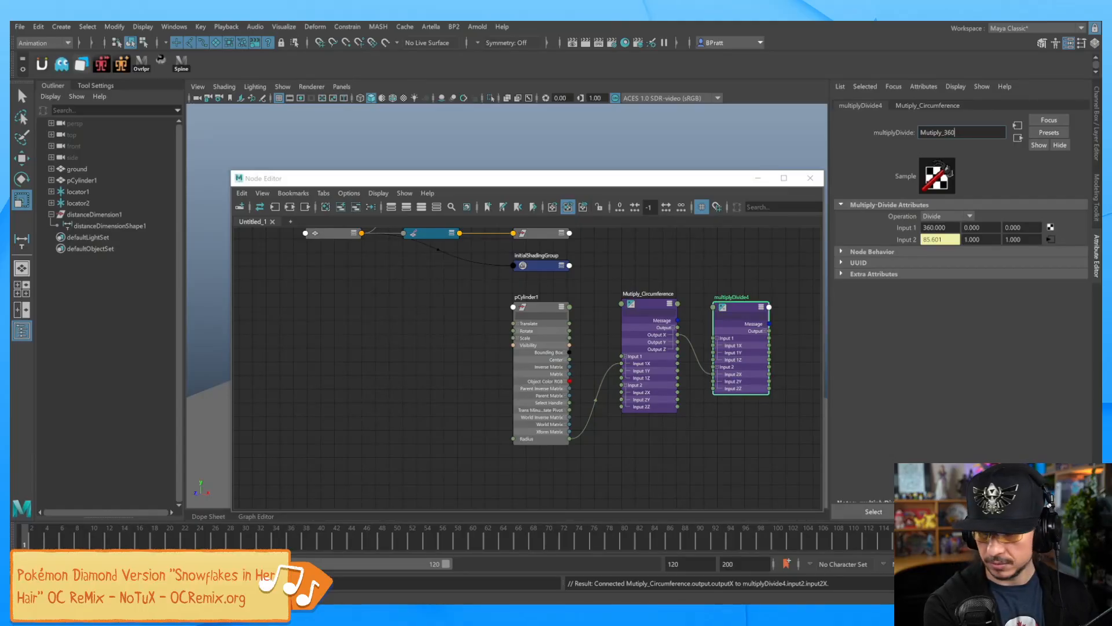
{"action": "key", "text": "Return"}
Step: Rearrange the Mutiply_Circumference and Mutiply_360 nodes so they sit closer to pCylinder1
{"action": "mouse_move", "coordinate": [733, 308]}
{"action": "left_mouse_down"}
{"action": "mouse_move", "coordinate": [726, 300]}
{"action": "mouse_move", "coordinate": [742, 310]}
{"action": "left_mouse_up"}
{"action": "left_click_drag", "start_coordinate": [646, 304], "coordinate": [627, 307]}
{"action": "left_click", "coordinate": [731, 304]}
{"action": "mouse_move", "coordinate": [731, 301]}
{"action": "left_mouse_down"}
{"action": "mouse_move", "coordinate": [707, 304]}
{"action": "mouse_move", "coordinate": [721, 303]}
{"action": "left_mouse_up"}
Step: Switch to Clip Studio Paint, circle the 4.78 result and underline the T x 4.78 part of the formula
{"action": "key", "text": "alt+Tab"}
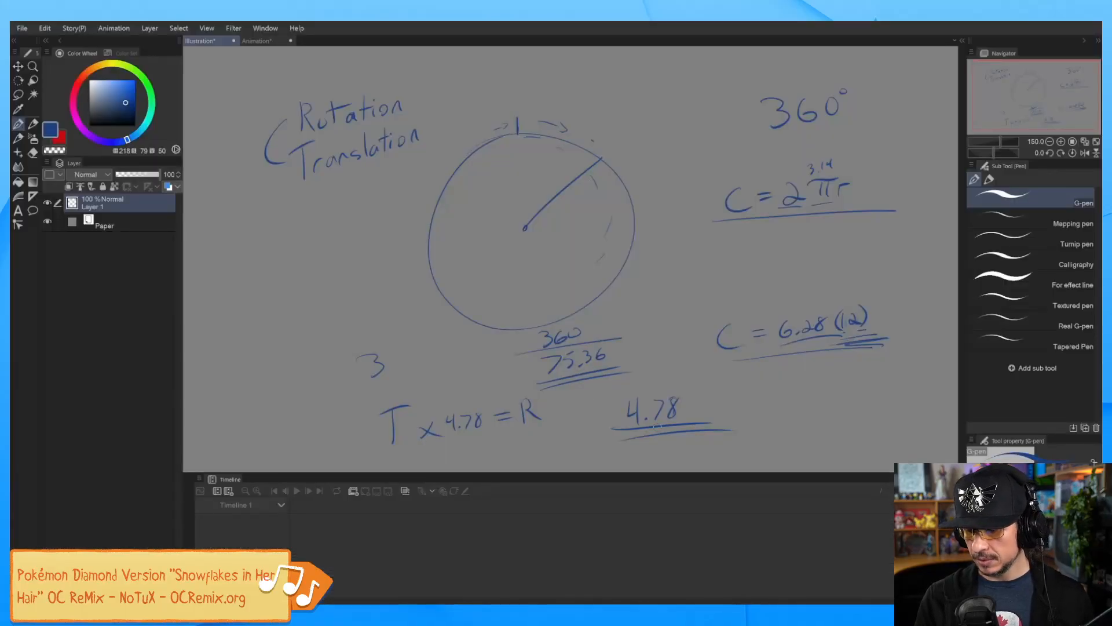
{"action": "left_click_drag", "start_coordinate": [638, 377], "coordinate": [643, 379]}
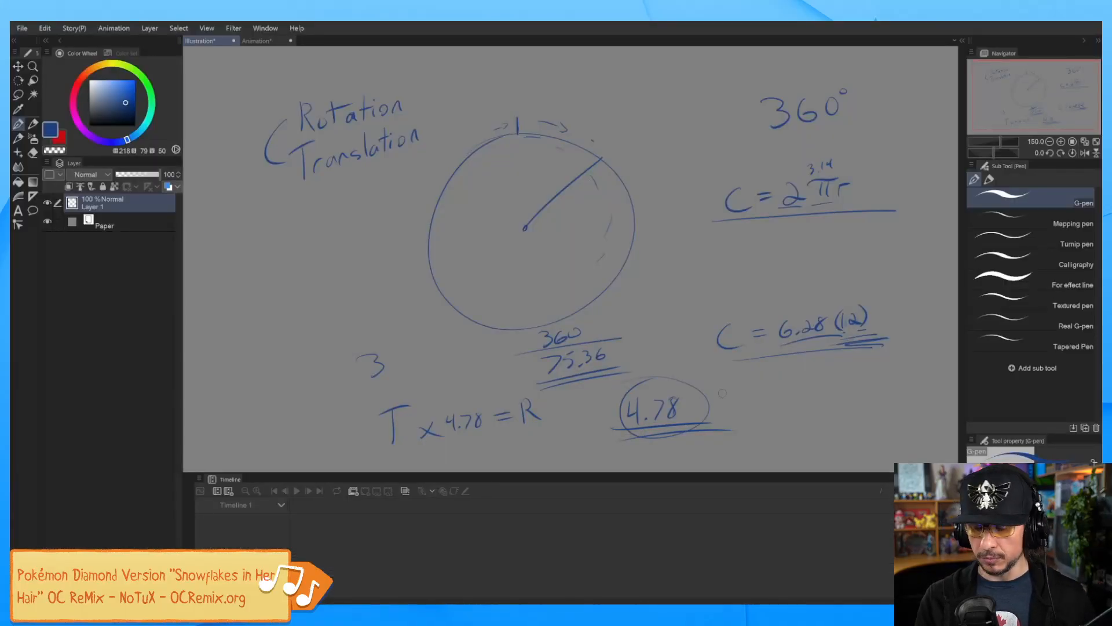
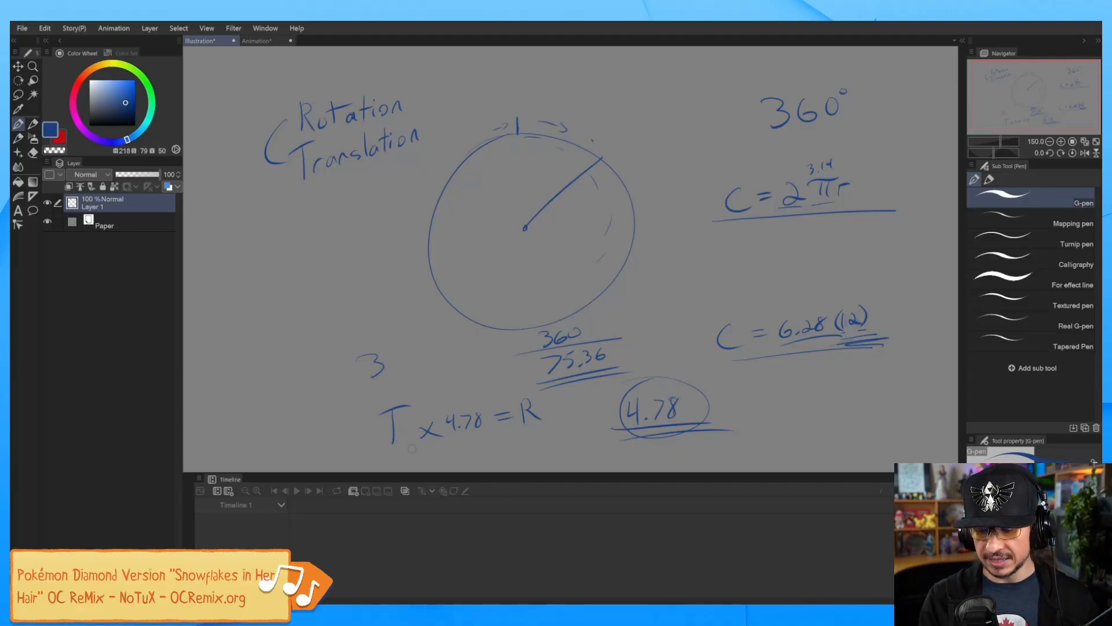
{"action": "left_click_drag", "start_coordinate": [367, 452], "coordinate": [483, 443]}
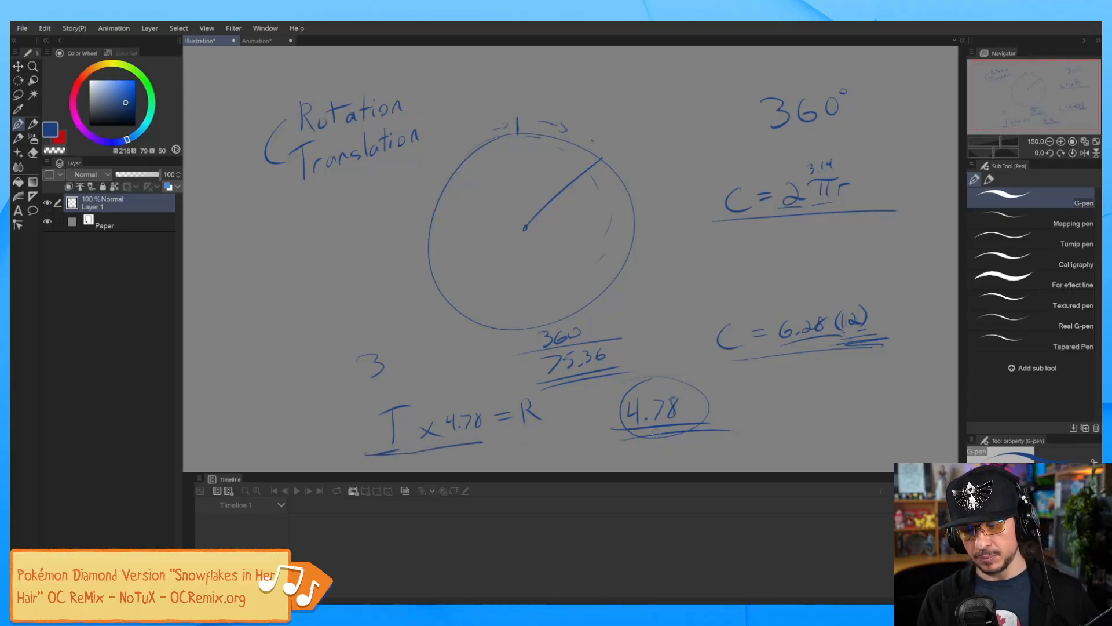
Step: Return to Maya and add another multiplyDivide node beside Mutiply_360 in the Node Editor
{"action": "key", "text": "alt+Tab"}
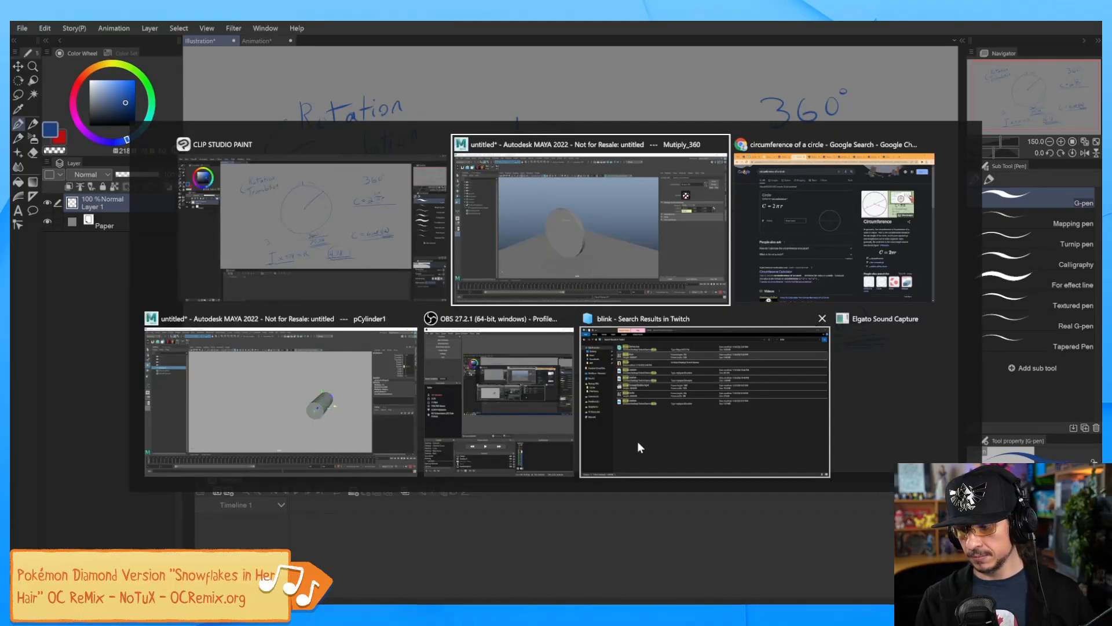
{"action": "left_click", "coordinate": [637, 440]}
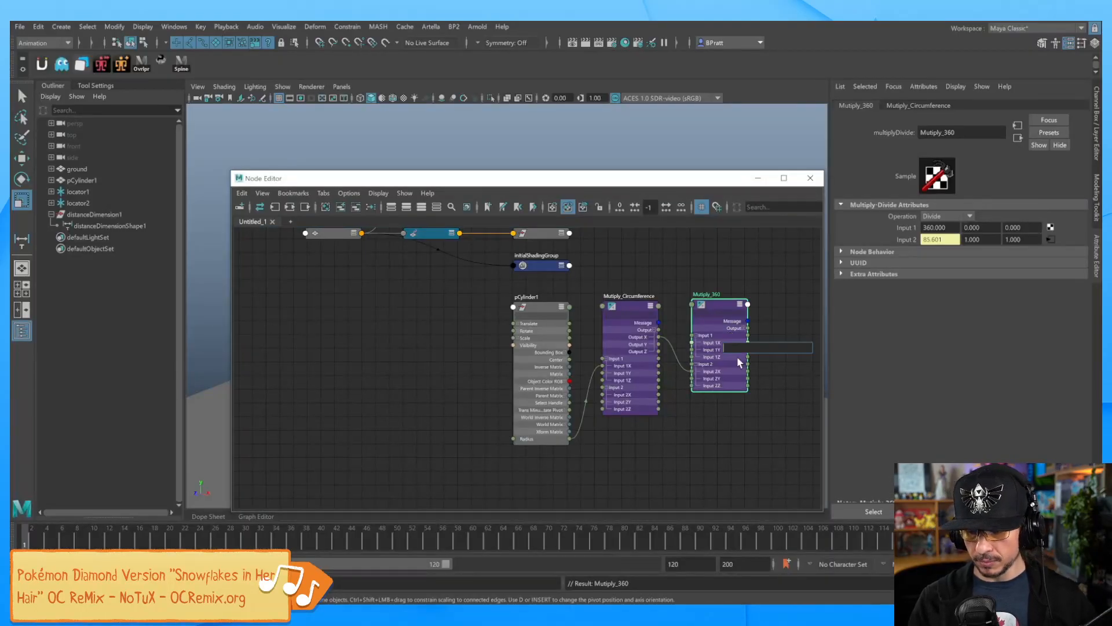
{"action": "type", "text": "mult"}
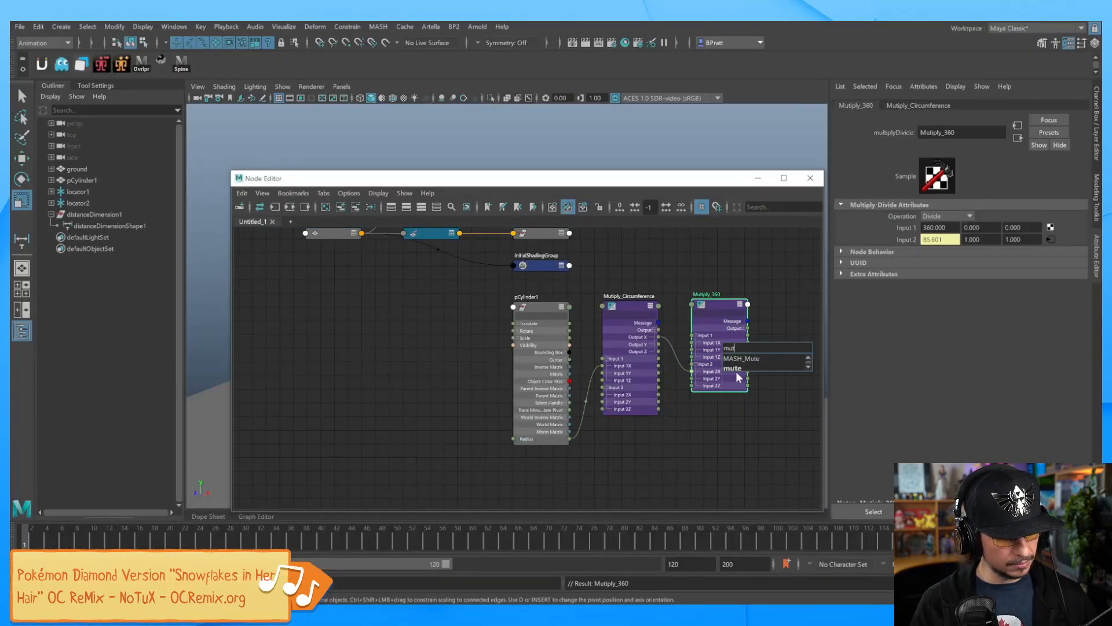
{"action": "key", "text": "BackSpace"}
{"action": "key", "text": "BackSpace"}
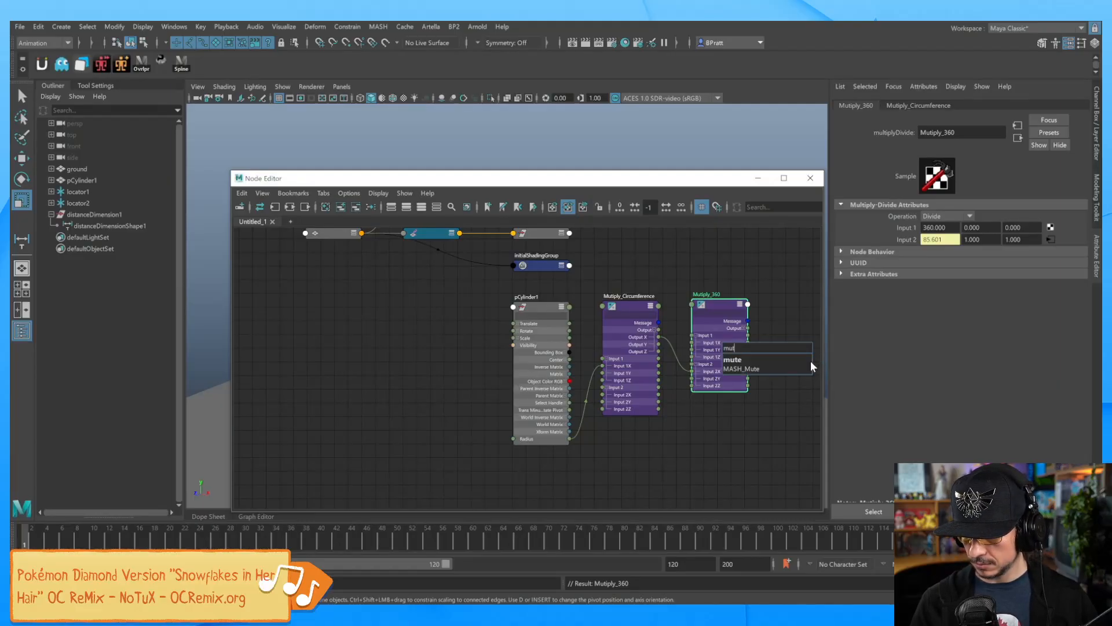
{"action": "type", "text": "ltip"}
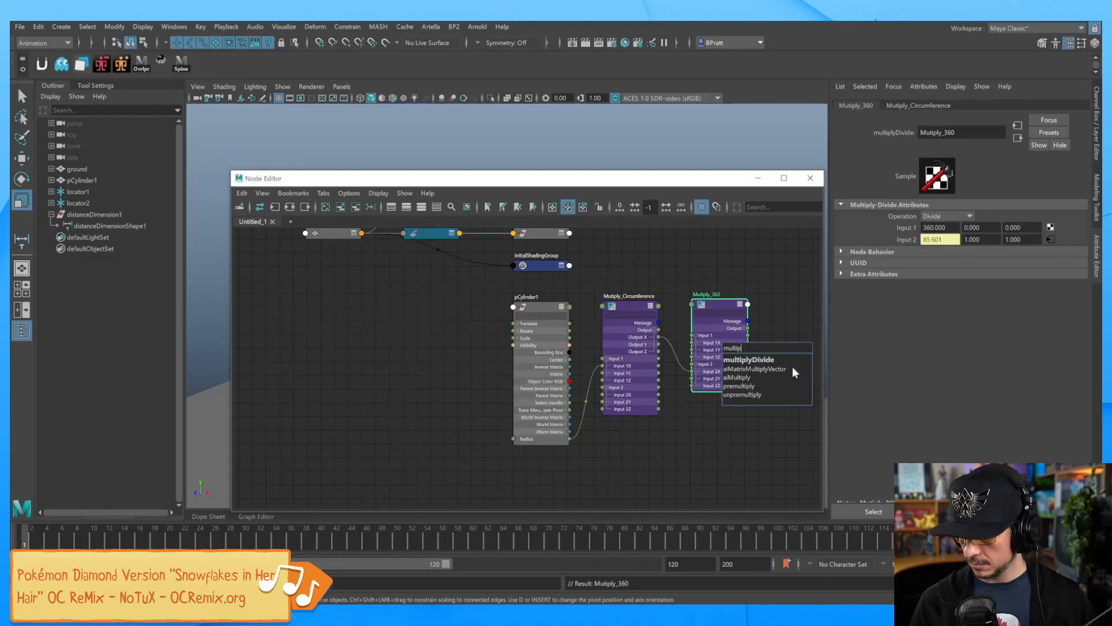
{"action": "left_click", "coordinate": [783, 358]}
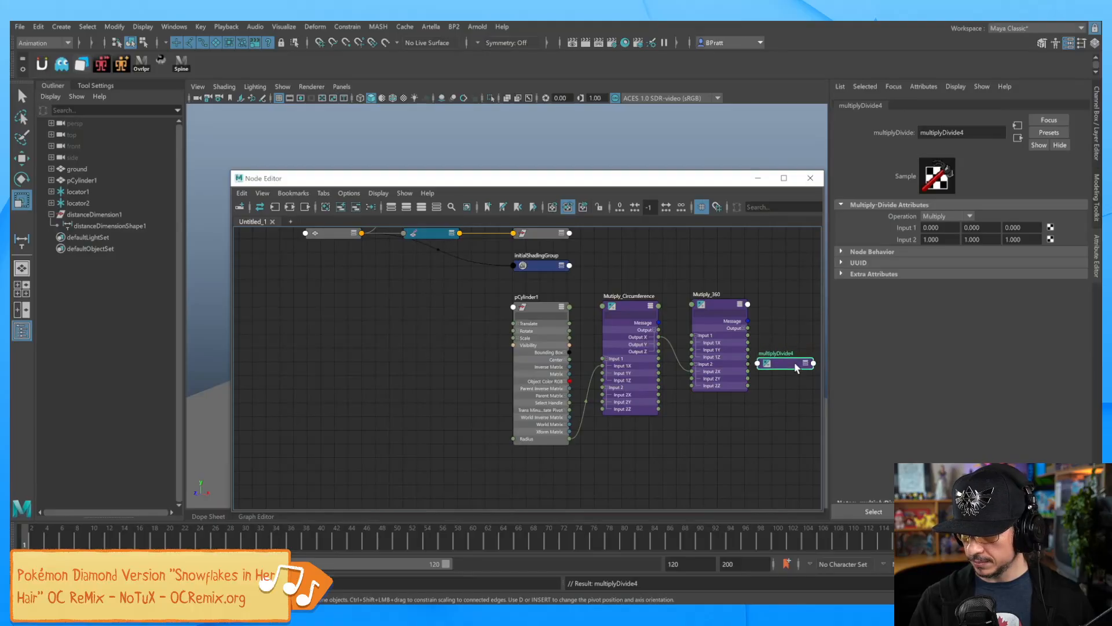
Step: Expand the new multiplyDivide node's inputs into separate axes and place it below the Mutiply_360 node
{"action": "left_click", "coordinate": [806, 365]}
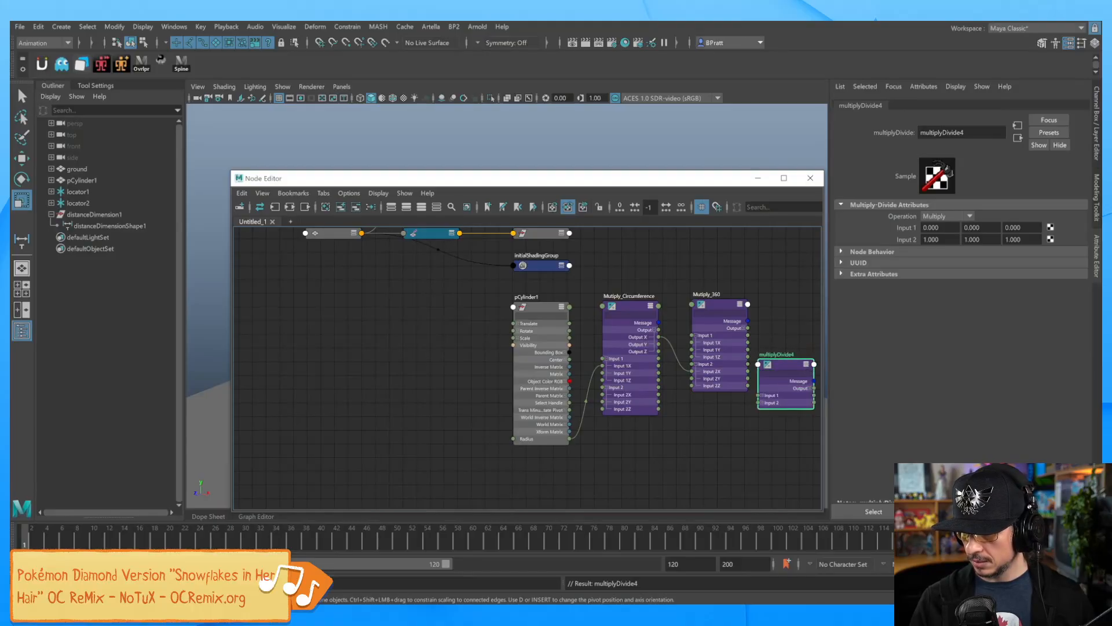
{"action": "left_click", "coordinate": [761, 395]}
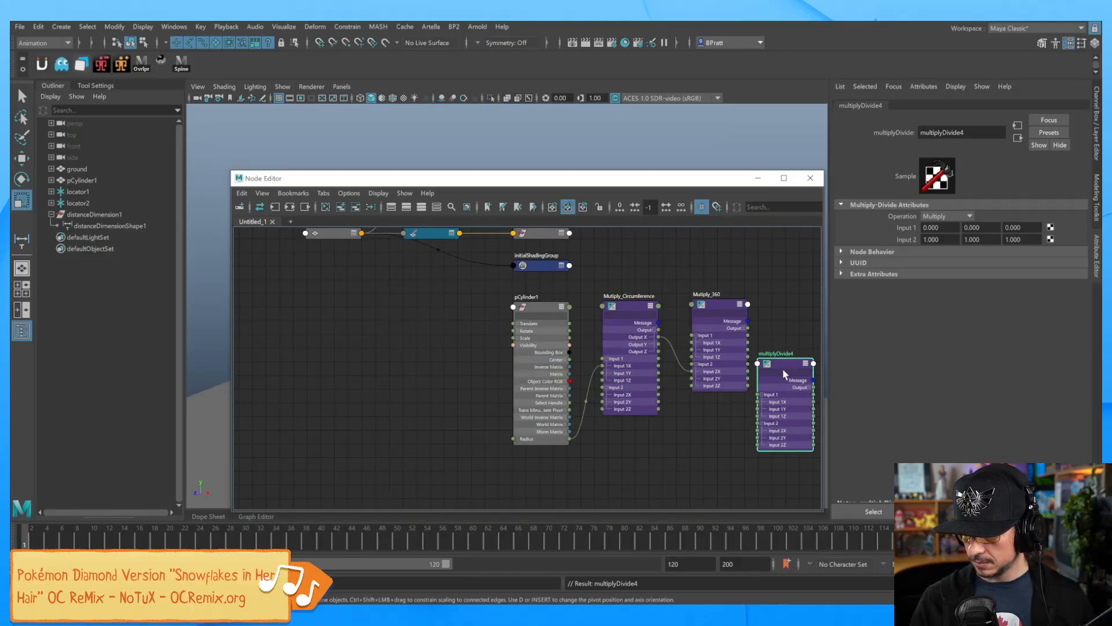
{"action": "left_click_drag", "start_coordinate": [783, 366], "coordinate": [700, 443]}
{"action": "scroll", "coordinate": [730, 408], "scroll_direction": "down", "scroll_amount": 3}
{"action": "middle_click_drag", "start_coordinate": [730, 406], "coordinate": [682, 355], "text": "alt"}
{"action": "scroll", "coordinate": [658, 348], "scroll_direction": "up", "scroll_amount": 1}
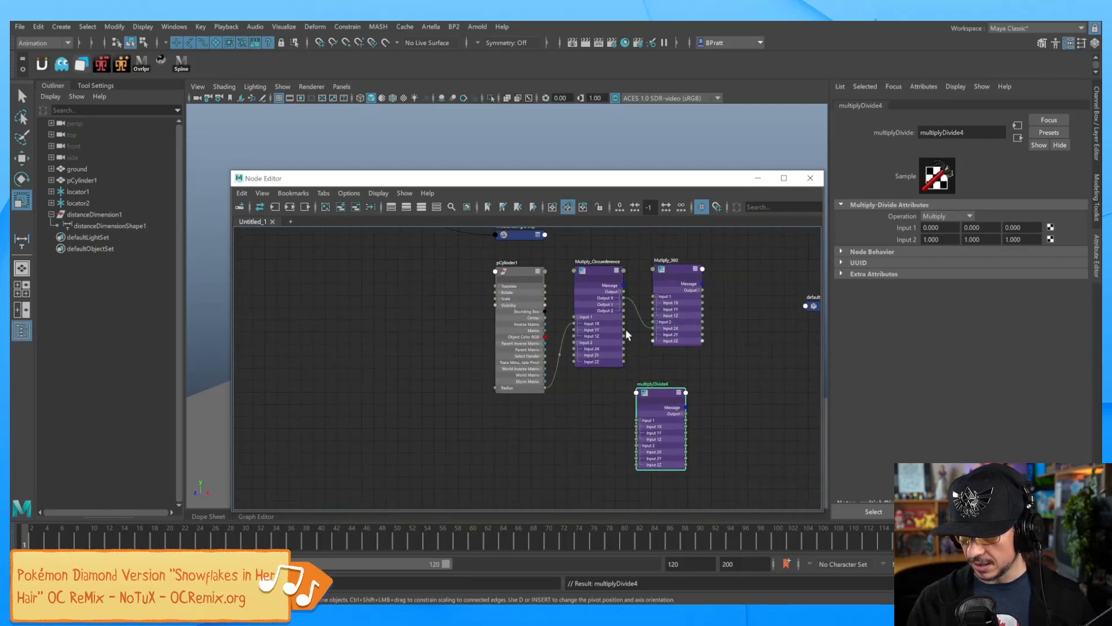
Step: Connect pCylinder1's Translate X to the new multiplyDivide node's Input 1X and Mutiply_360's Output X to its Input 2X
{"action": "left_click", "coordinate": [503, 287]}
{"action": "left_click_drag", "start_coordinate": [545, 292], "coordinate": [654, 424]}
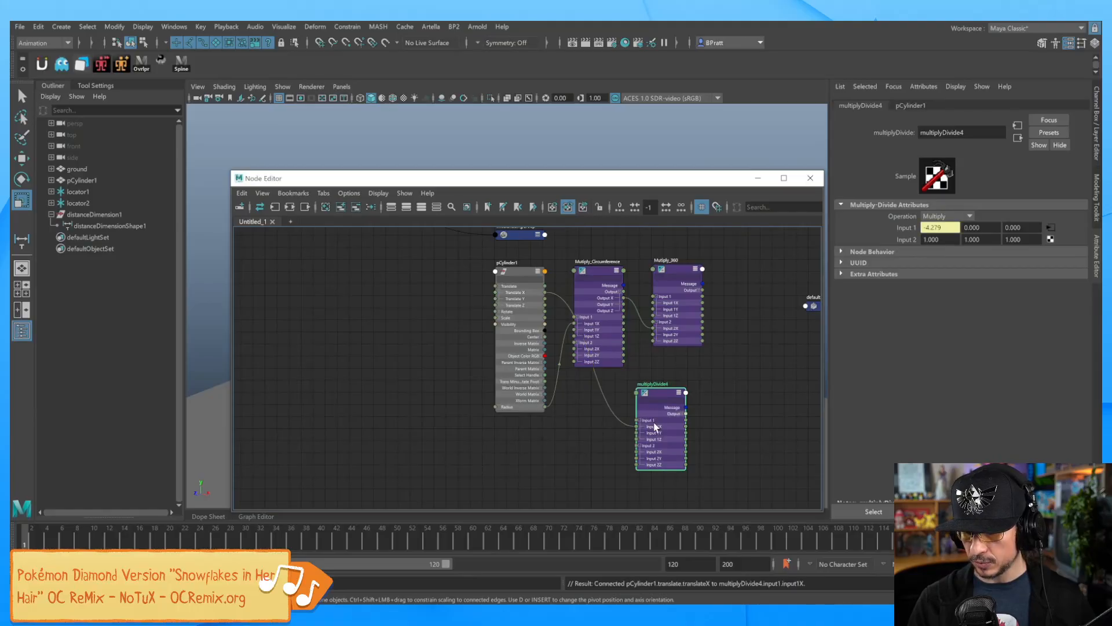
{"action": "left_click", "coordinate": [700, 289]}
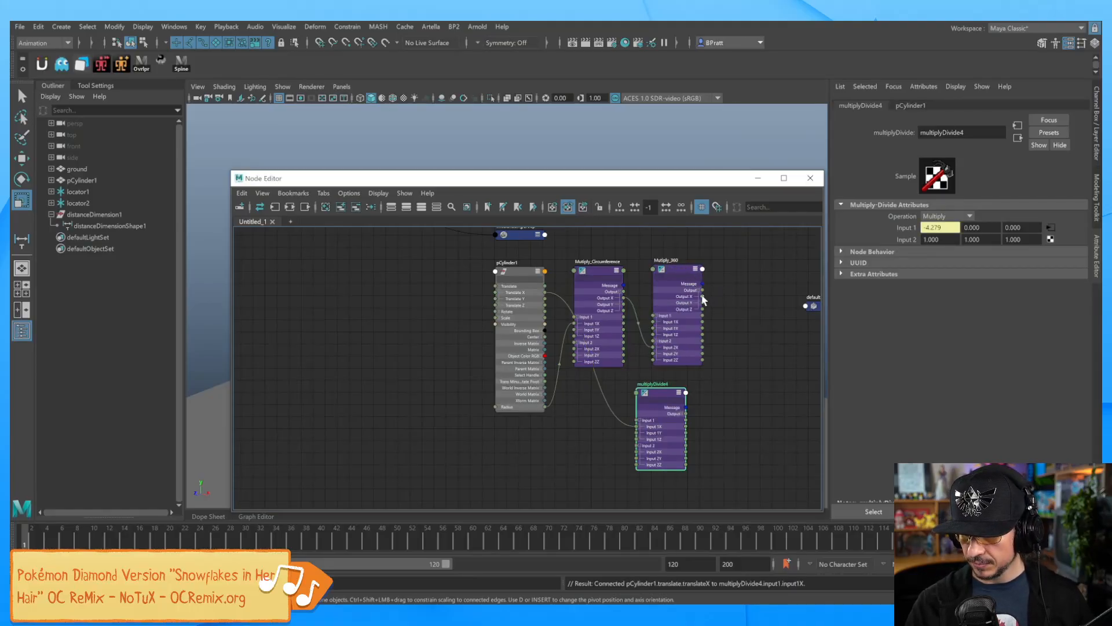
{"action": "left_click", "coordinate": [637, 452]}
{"action": "left_click", "coordinate": [660, 389]}
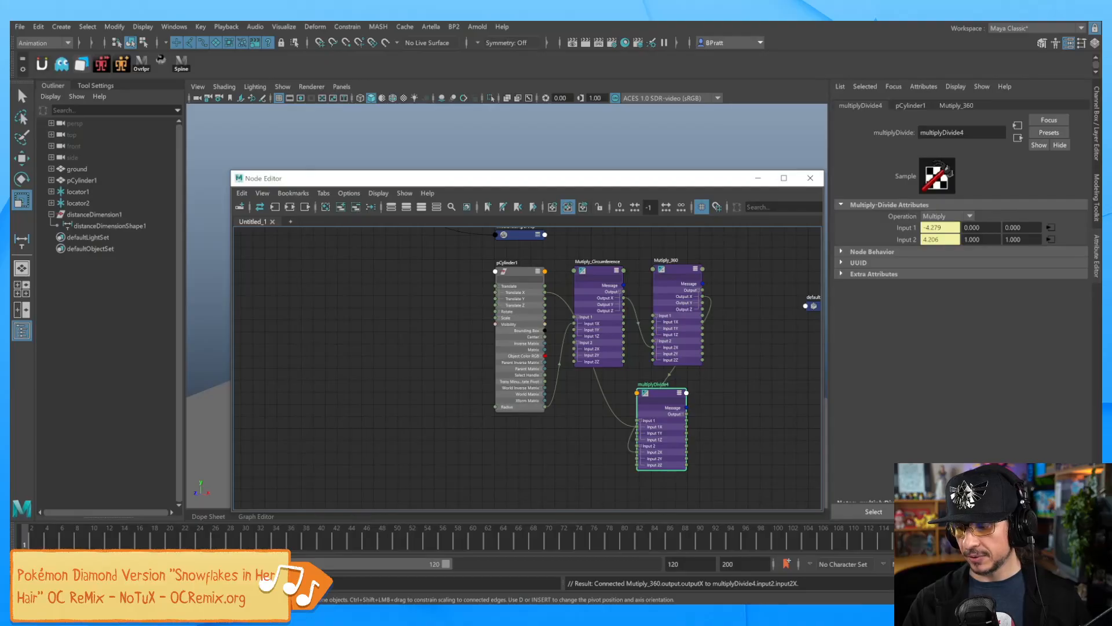
Step: Shift the new multiplyDivide node clear of its neighbours and try to connect its Output X to pCylinder1's rotation
{"action": "left_click_drag", "start_coordinate": [676, 272], "coordinate": [672, 269]}
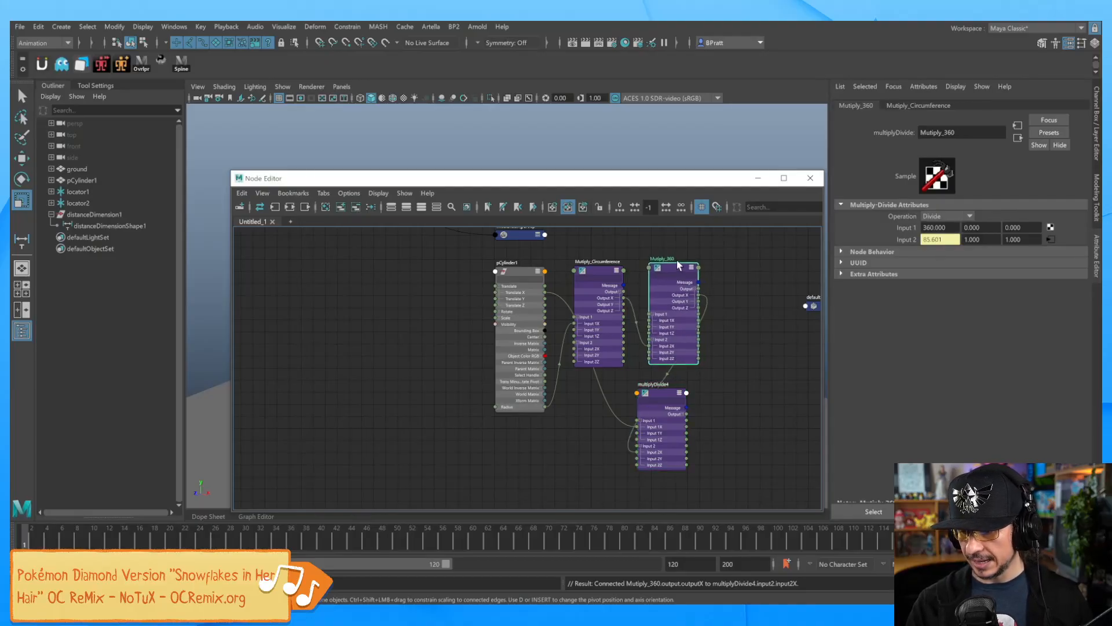
{"action": "left_click_drag", "start_coordinate": [644, 387], "coordinate": [708, 384]}
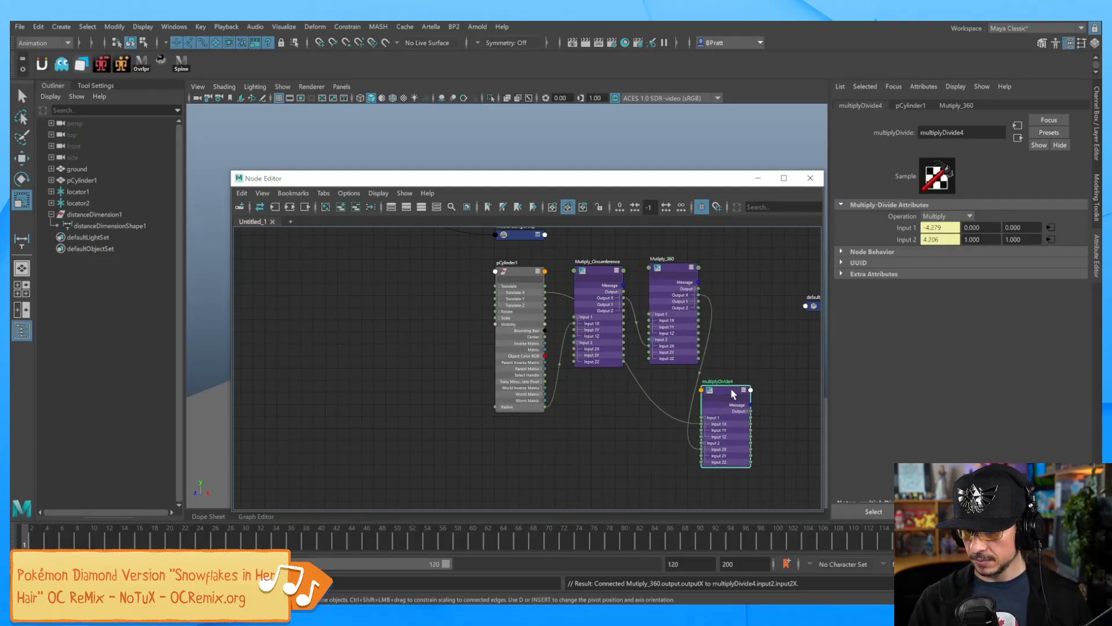
{"action": "left_click", "coordinate": [750, 412]}
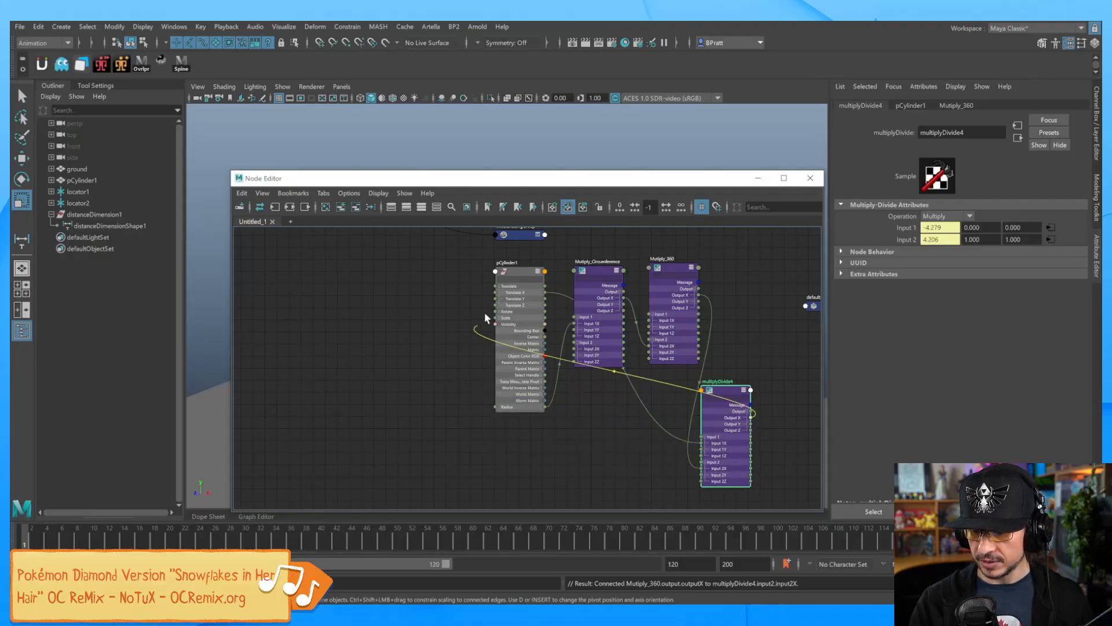
{"action": "left_click", "coordinate": [501, 312]}
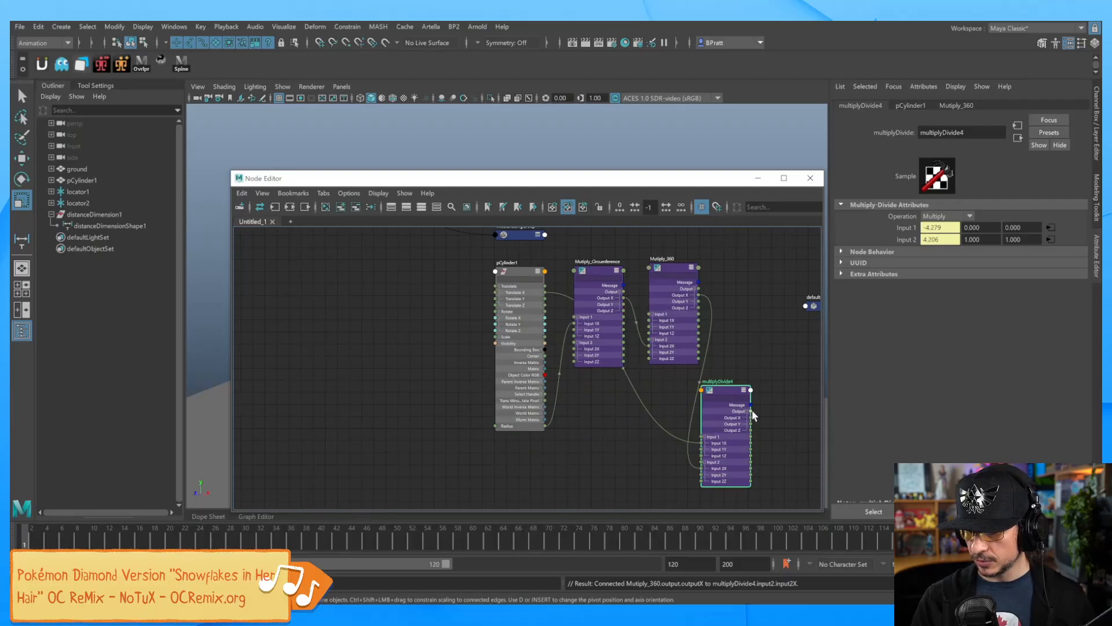
{"action": "left_click_drag", "start_coordinate": [751, 417], "coordinate": [496, 305]}
Step: Move the Node Editor off the cylinder, select pCylinder1 and graph its input and output connections
{"action": "left_click_drag", "start_coordinate": [717, 183], "coordinate": [648, 483]}
{"action": "scroll", "coordinate": [724, 415], "scroll_direction": "down", "scroll_amount": 5}
{"action": "left_click_drag", "start_coordinate": [582, 479], "coordinate": [627, 295]}
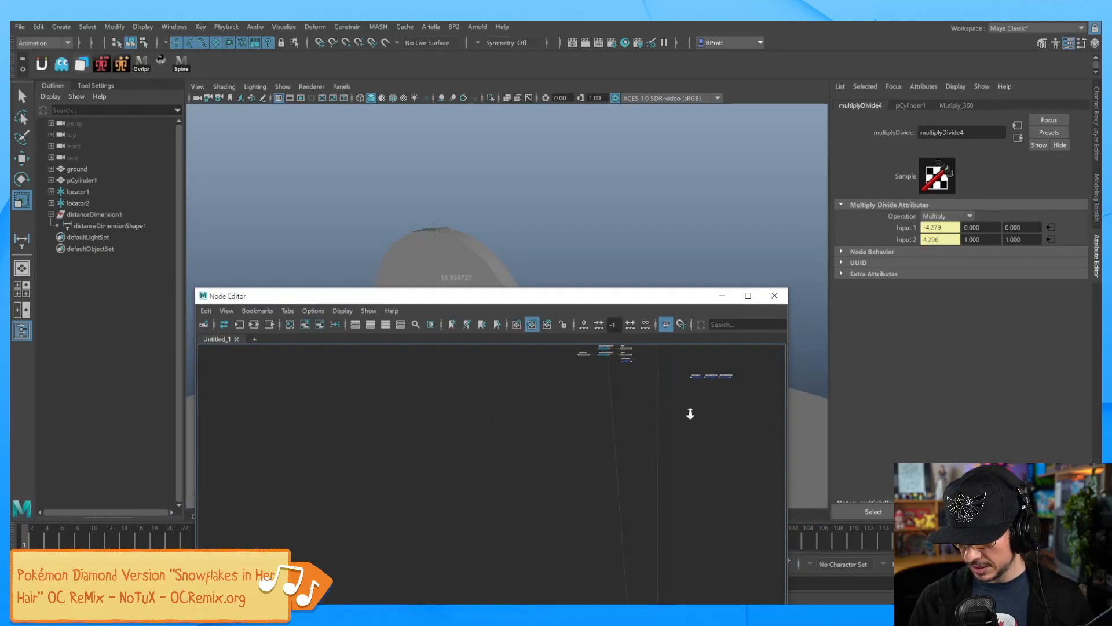
{"action": "key", "text": "f"}
{"action": "scroll", "coordinate": [646, 459], "scroll_direction": "down", "scroll_amount": 5}
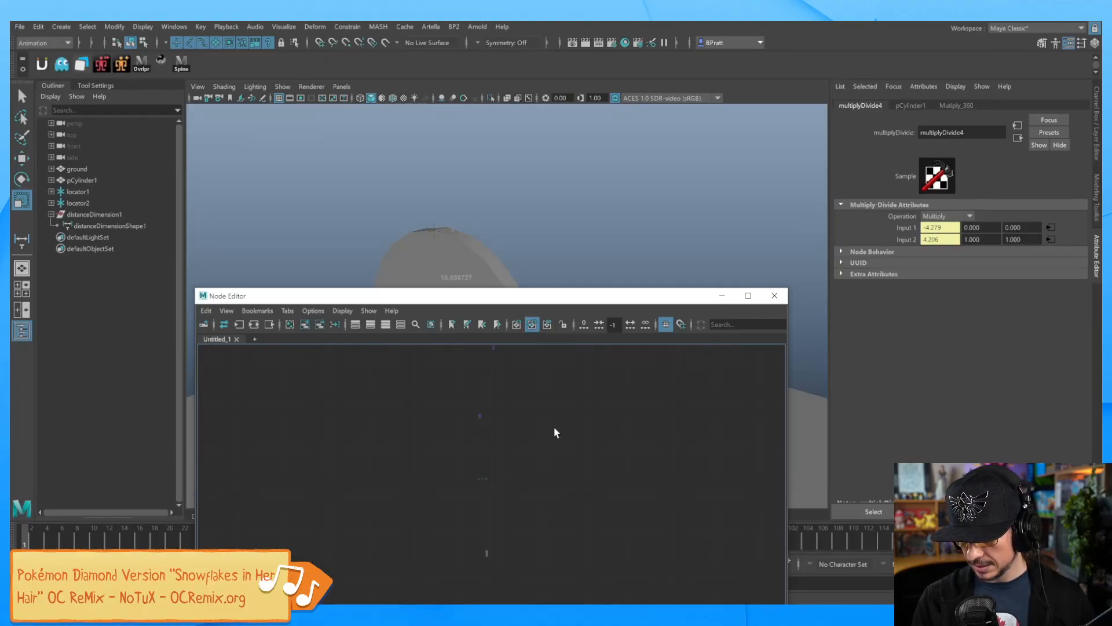
{"action": "left_click", "coordinate": [481, 265]}
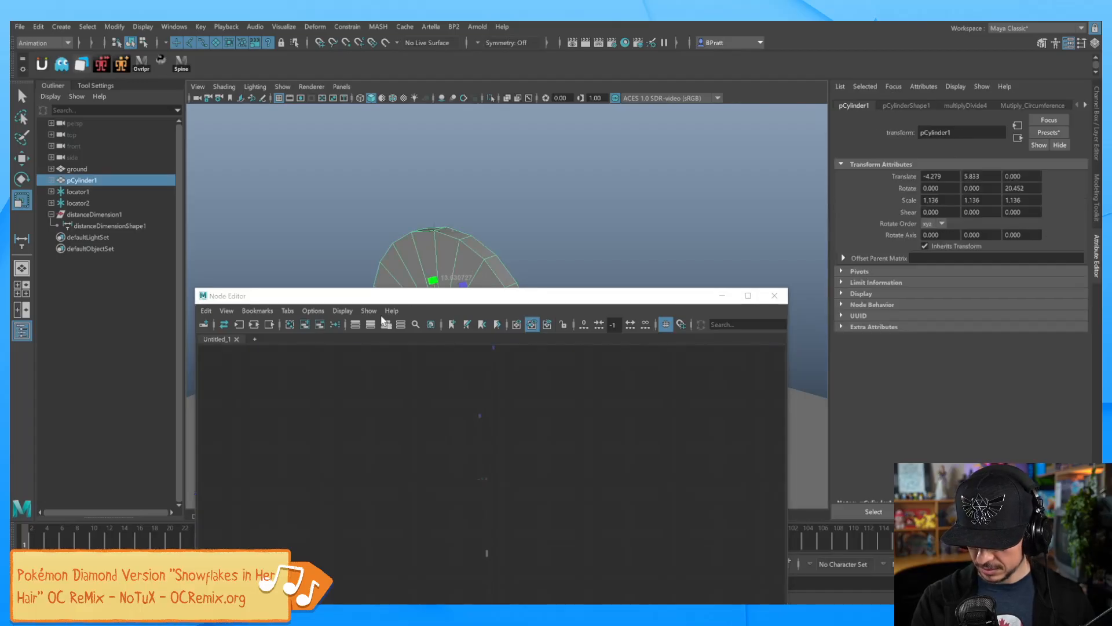
{"action": "left_click", "coordinate": [255, 325]}
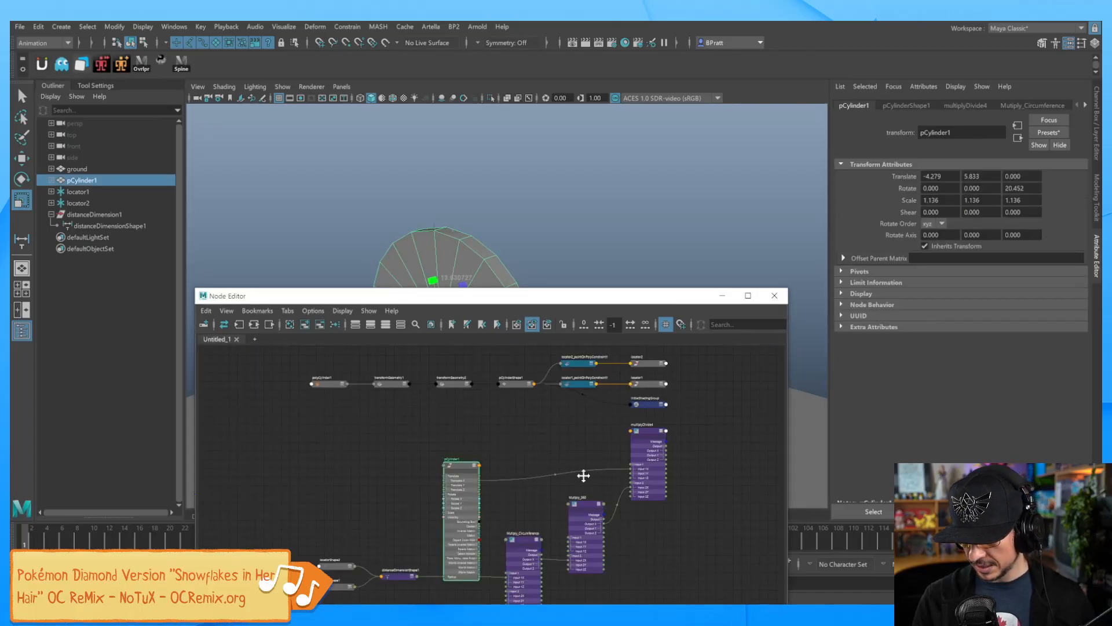
Step: Try to connect the new multiplyDivide node's Output X to pCylinder1's rotation in the regraphed network
{"action": "middle_click_drag", "start_coordinate": [583, 484], "coordinate": [604, 399], "text": "alt"}
{"action": "scroll", "coordinate": [604, 400], "scroll_direction": "up", "scroll_amount": 3}
{"action": "mouse_move", "coordinate": [623, 457]}
{"action": "middle_mouse_down", "text": "alt"}
{"action": "mouse_move", "coordinate": [658, 425]}
{"action": "mouse_move", "coordinate": [618, 451]}
{"action": "middle_mouse_up", "text": "alt"}
{"action": "scroll", "coordinate": [658, 425], "scroll_direction": "down", "scroll_amount": 2}
{"action": "middle_click_drag", "start_coordinate": [676, 384], "coordinate": [665, 412], "text": "alt"}
{"action": "left_click_drag", "start_coordinate": [670, 382], "coordinate": [438, 451]}
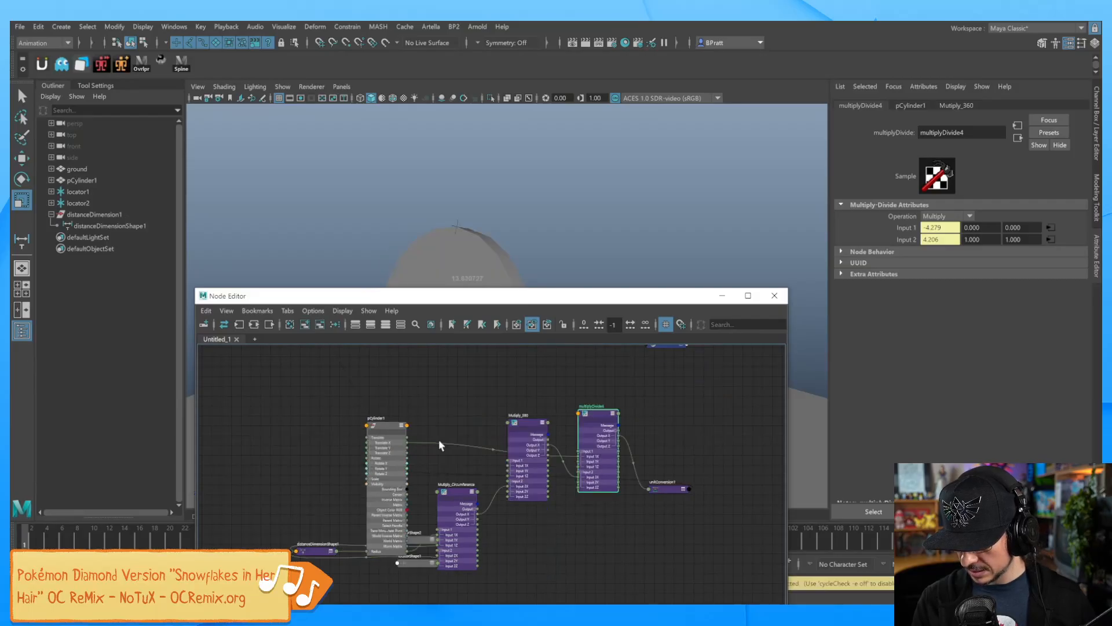
Step: Raise the Node Editor window and undo the last connection to pCylinder1's rotation
{"action": "left_click_drag", "start_coordinate": [658, 305], "coordinate": [615, 223]}
{"action": "left_click", "coordinate": [499, 363]}
{"action": "key", "text": "ctrl+z"}
{"action": "key", "text": "ctrl+z"}
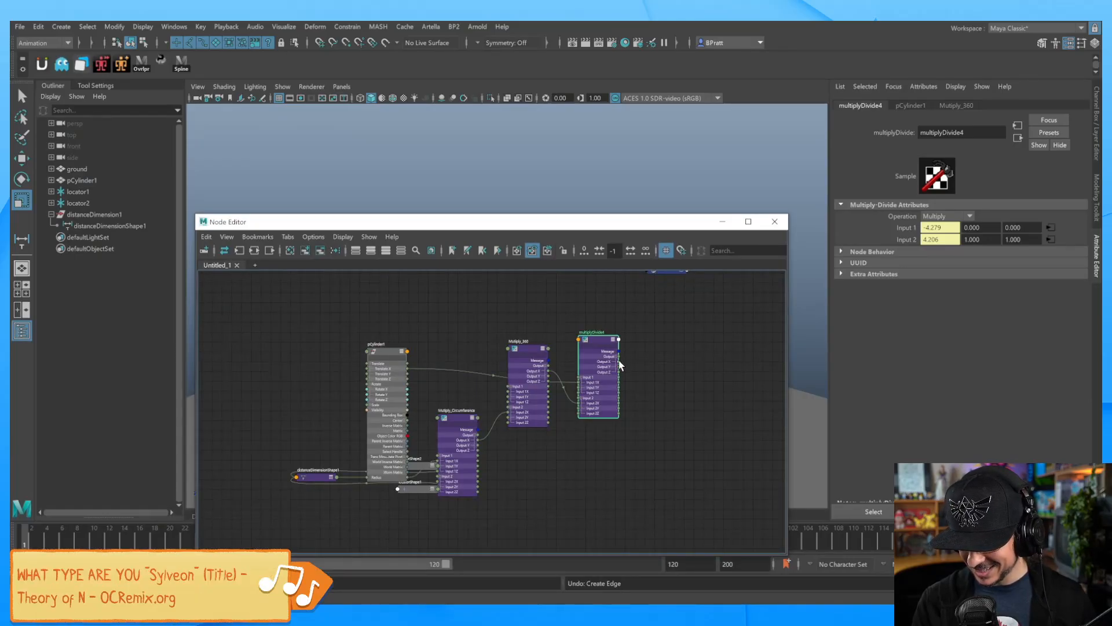
Step: Connect the new multiplyDivide node's Output X to pCylinder1's Rotate Z and spread the two nodes apart
{"action": "left_click_drag", "start_coordinate": [618, 362], "coordinate": [371, 394]}
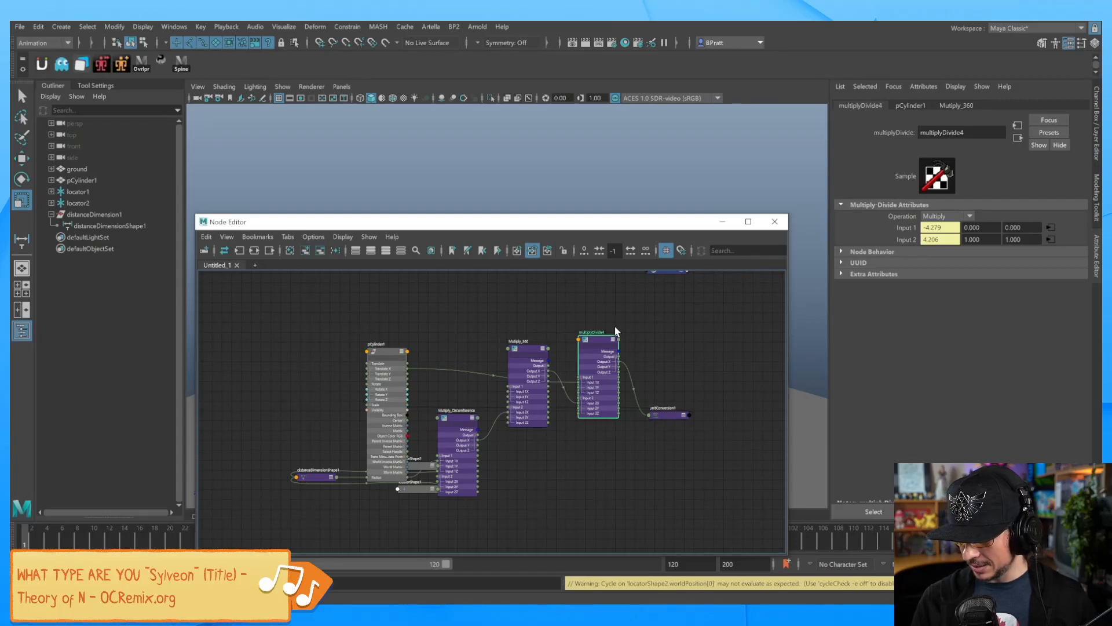
{"action": "left_click_drag", "start_coordinate": [384, 354], "coordinate": [367, 305]}
{"action": "left_click_drag", "start_coordinate": [607, 343], "coordinate": [627, 278]}
Step: Test the rotation by moving pCylinder1 along X to about 5.041, and bring the Node Editor back over the viewport
{"action": "left_click_drag", "start_coordinate": [678, 226], "coordinate": [639, 489]}
{"action": "left_click", "coordinate": [493, 351]}
{"action": "key", "text": "w"}
{"action": "left_click_drag", "start_coordinate": [487, 341], "coordinate": [675, 382]}
{"action": "left_click_drag", "start_coordinate": [637, 389], "coordinate": [595, 315], "text": "alt"}
{"action": "left_click_drag", "start_coordinate": [550, 488], "coordinate": [600, 203]}
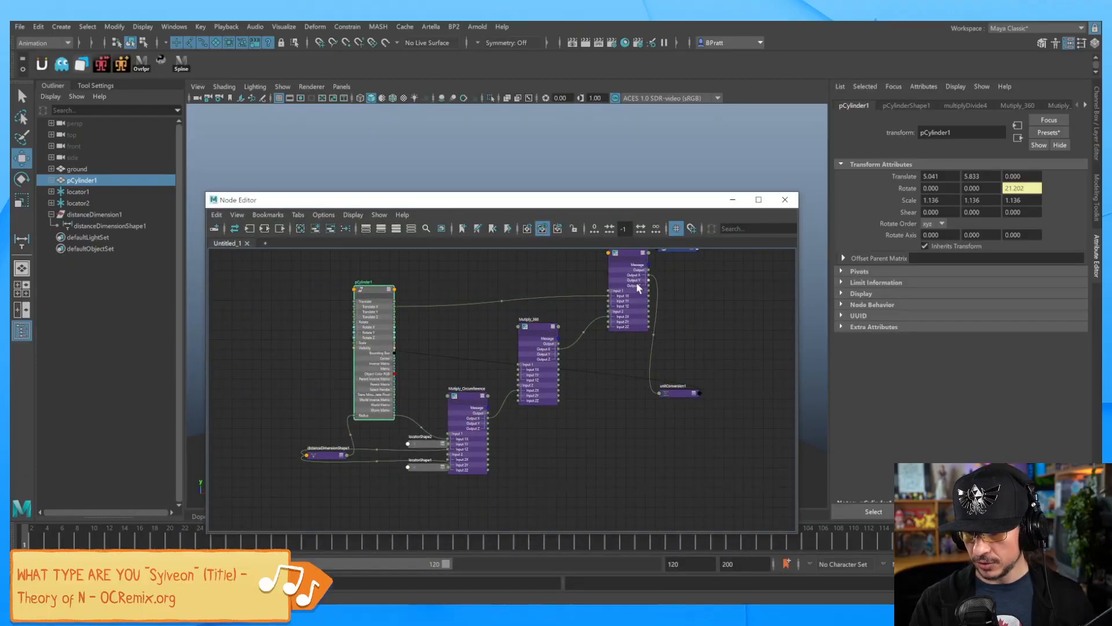
Step: Set the Mutiply_360 node's first Input 1 value to -360 to reverse the roll direction
{"action": "middle_click_drag", "start_coordinate": [636, 282], "coordinate": [618, 335], "text": "alt"}
{"action": "left_click", "coordinate": [520, 384]}
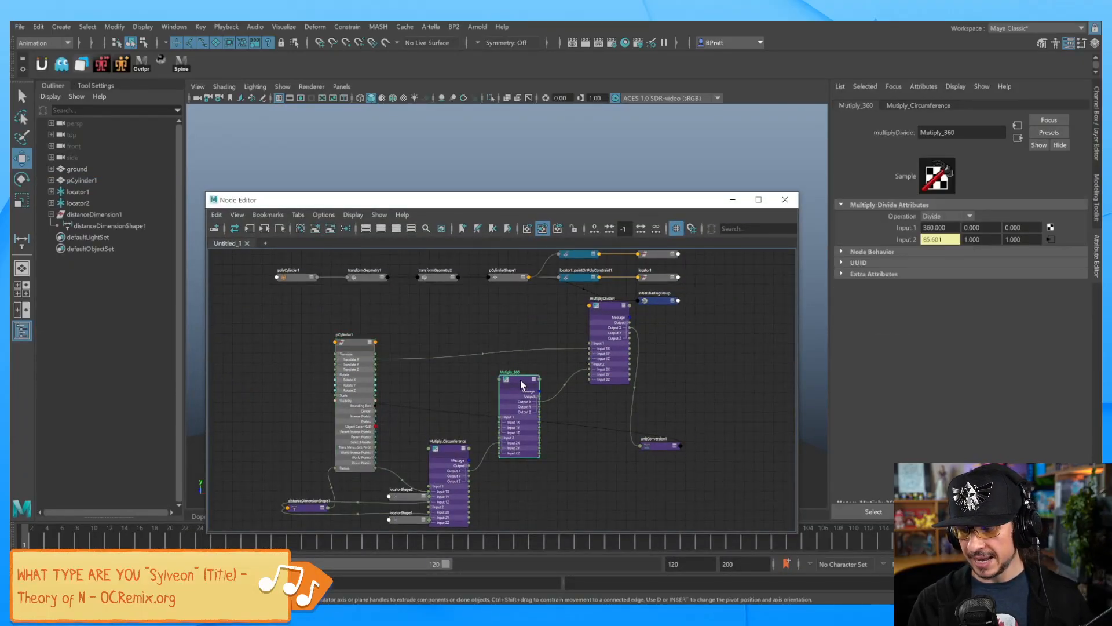
{"action": "left_click", "coordinate": [925, 227]}
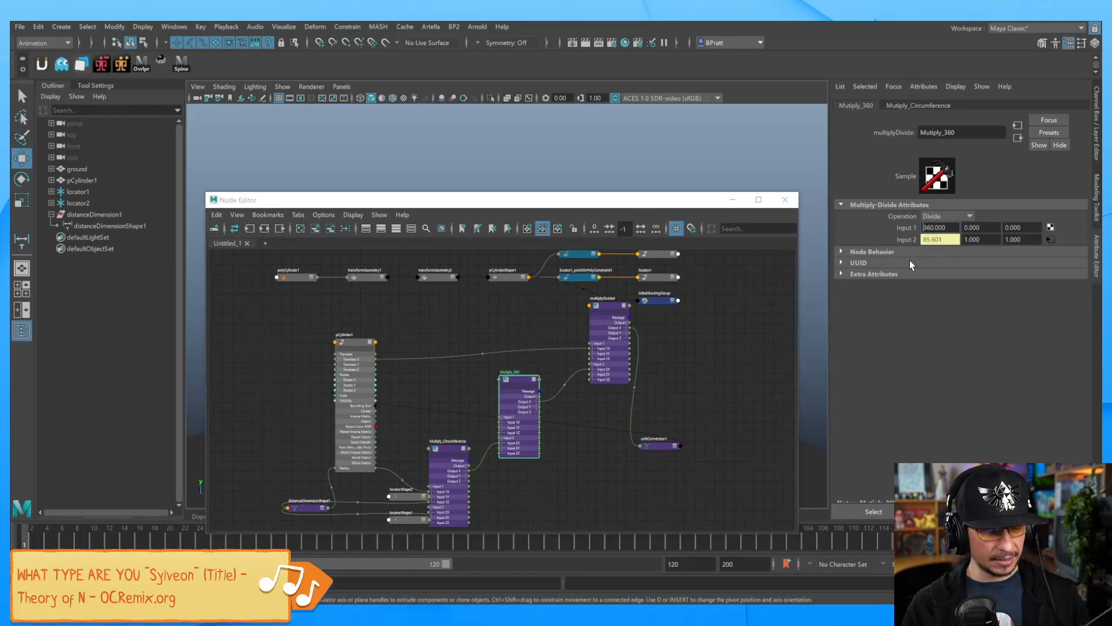
{"action": "key", "text": "Return"}
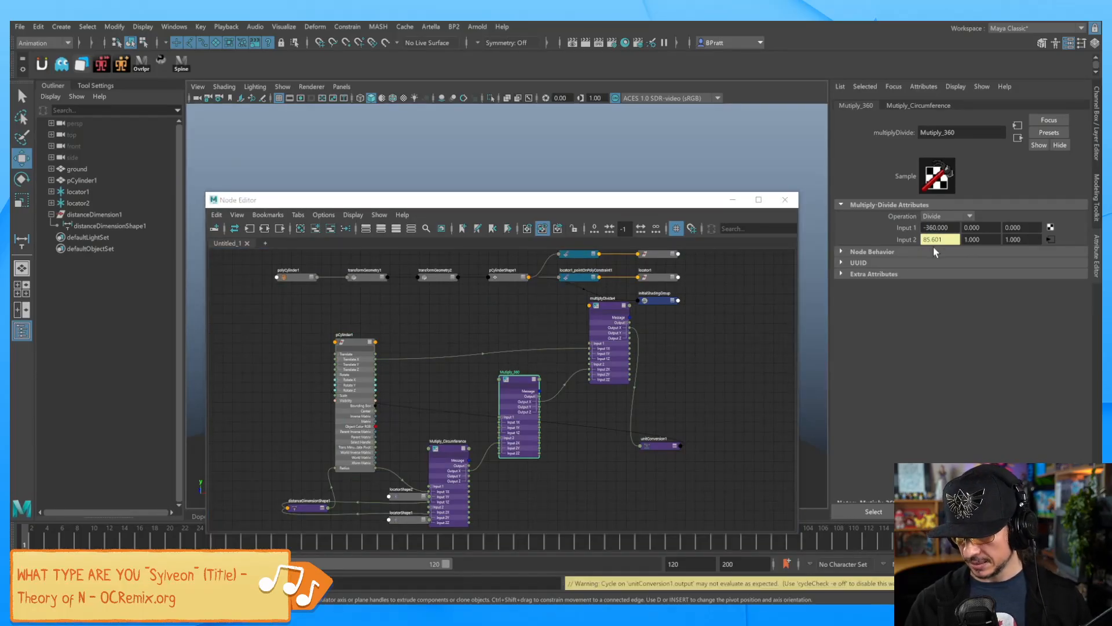
Step: Test the reversed roll by moving pCylinder1 along X to about 2.171, and show its attributes in the Channel Box
{"action": "left_click", "coordinate": [734, 200]}
{"action": "left_click", "coordinate": [600, 351]}
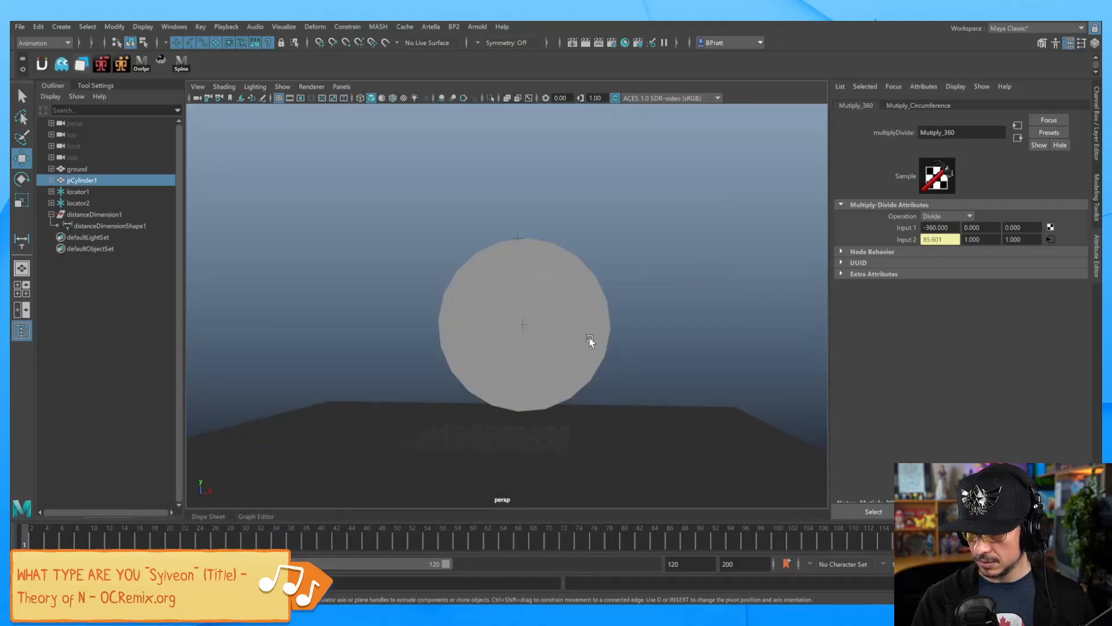
{"action": "mouse_move", "coordinate": [584, 325]}
{"action": "left_mouse_down"}
{"action": "mouse_move", "coordinate": [744, 324]}
{"action": "mouse_move", "coordinate": [374, 326]}
{"action": "mouse_move", "coordinate": [692, 342]}
{"action": "mouse_move", "coordinate": [535, 342]}
{"action": "mouse_move", "coordinate": [585, 334]}
{"action": "left_mouse_up"}
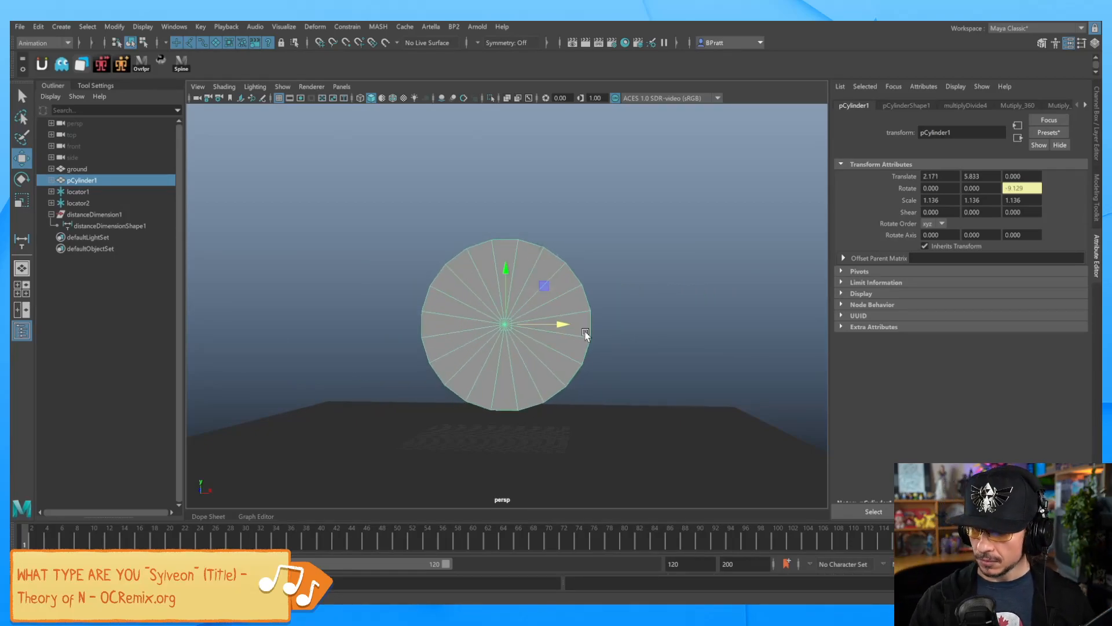
{"action": "left_click", "coordinate": [1097, 155]}
Step: Test the roll at a smaller size by scaling pCylinder1 to about 0.321 and moving it, and undo these changes
{"action": "key", "text": "r"}
{"action": "middle_click_drag", "start_coordinate": [629, 360], "coordinate": [516, 377]}
{"action": "key", "text": "w"}
{"action": "left_click_drag", "start_coordinate": [605, 340], "coordinate": [640, 317]}
{"action": "left_click_drag", "start_coordinate": [586, 273], "coordinate": [589, 408]}
{"action": "left_click_drag", "start_coordinate": [641, 468], "coordinate": [702, 449]}
{"action": "key", "text": "ctrl+z"}
{"action": "key", "text": "ctrl+z"}
{"action": "key", "text": "ctrl+z"}
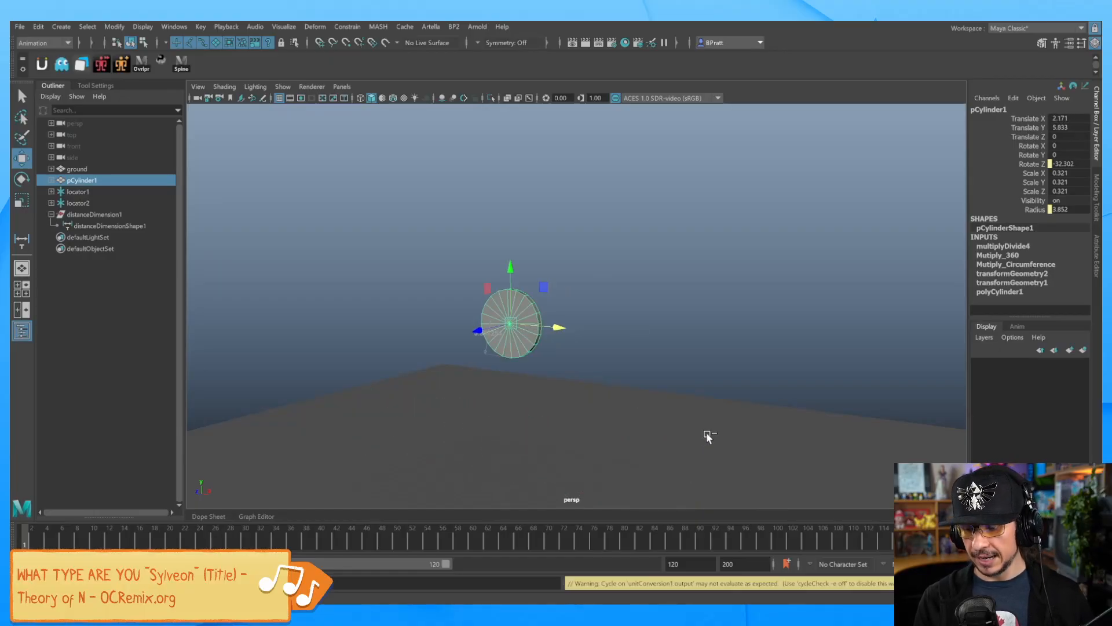
{"action": "key", "text": "ctrl+z"}
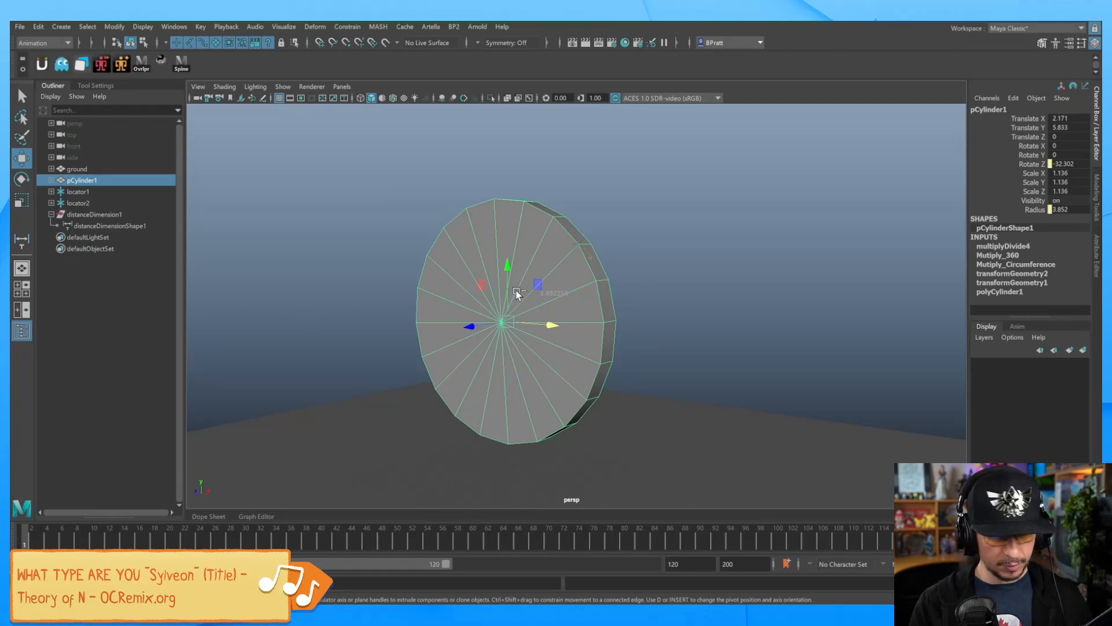
Step: Group pCylinder1 and lower the cylinder inside the group to Translate Y about 1.588
{"action": "key", "text": "ctrl+g"}
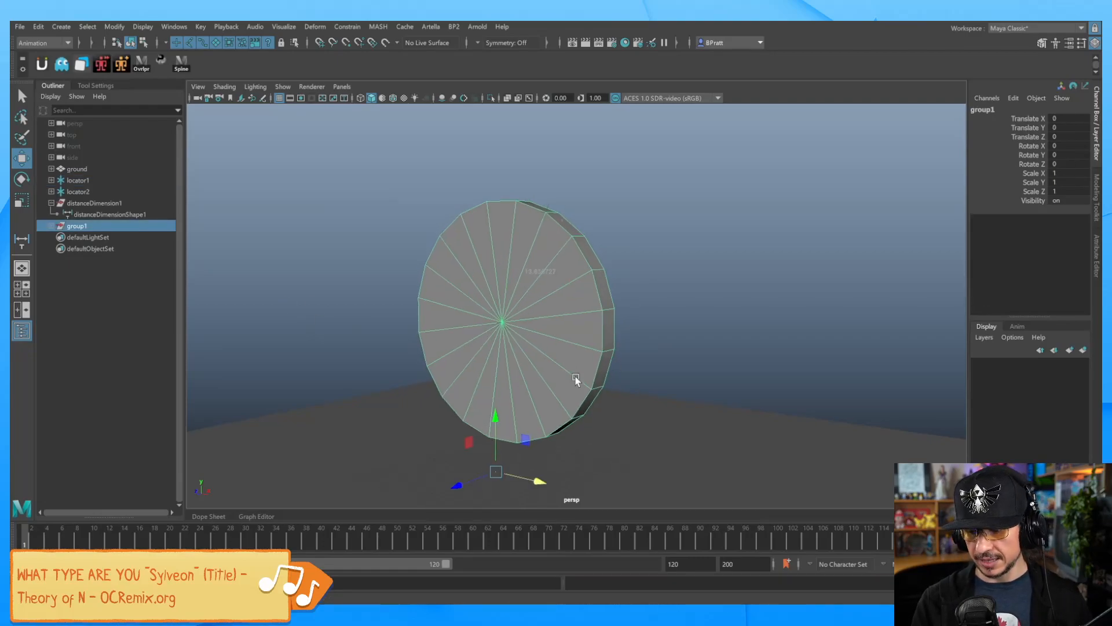
{"action": "left_click", "coordinate": [565, 381]}
{"action": "left_click_drag", "start_coordinate": [509, 269], "coordinate": [508, 305]}
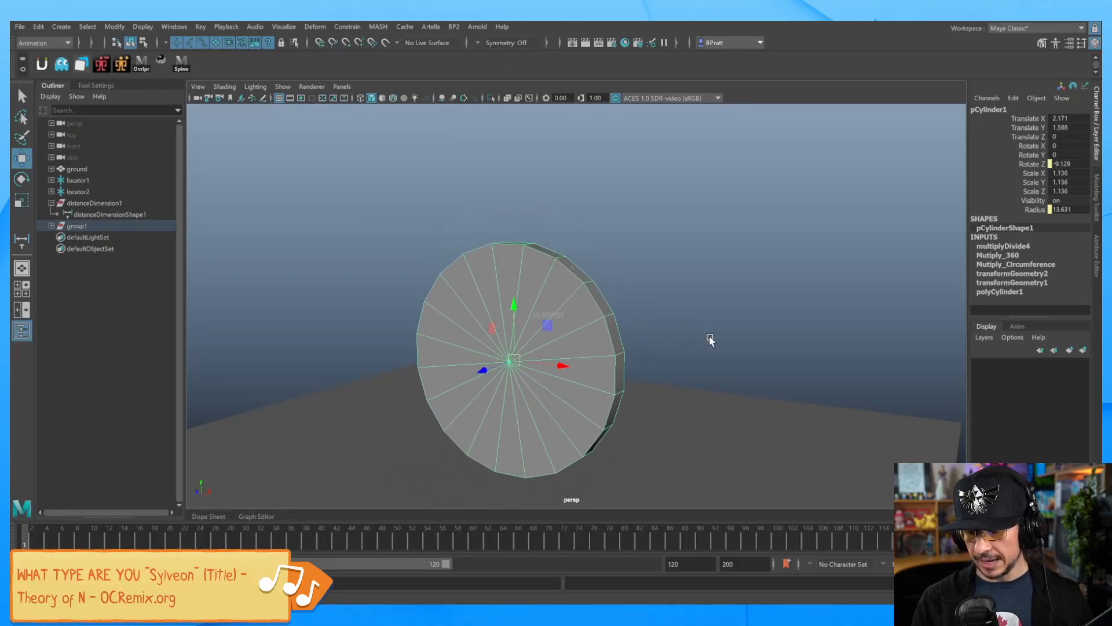
{"action": "left_click_drag", "start_coordinate": [708, 335], "coordinate": [603, 377], "text": "alt"}
Step: Try scaling group1 uniformly to about 2.4 and moving pCylinder1 along X to about 15.459, and undo these changes
{"action": "left_click", "coordinate": [119, 225]}
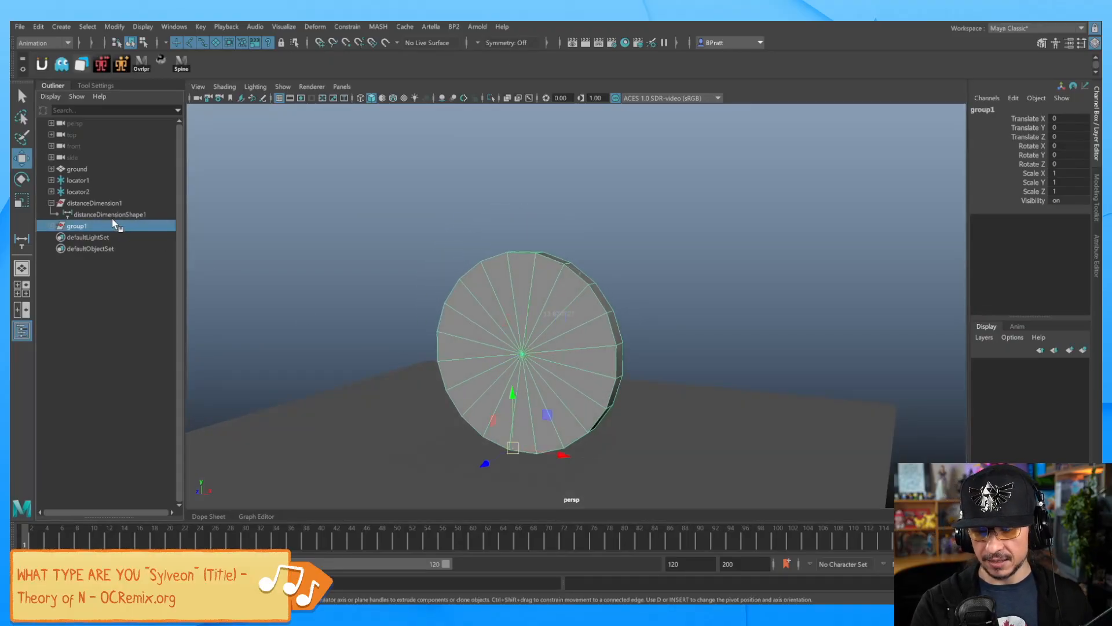
{"action": "key", "text": "r"}
{"action": "left_click_drag", "start_coordinate": [513, 446], "coordinate": [858, 336]}
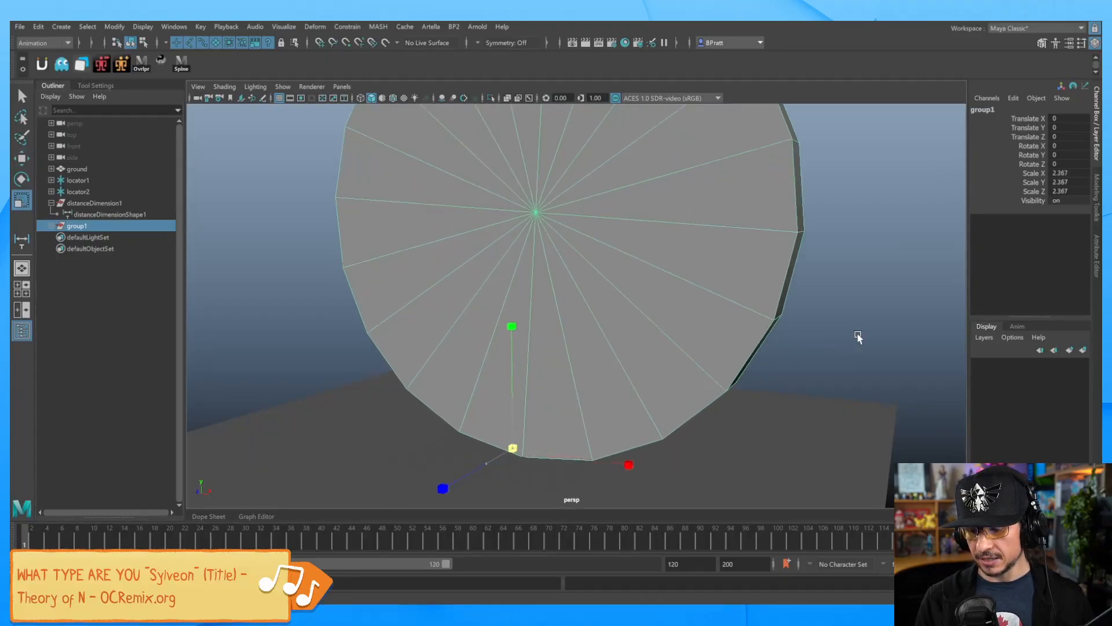
{"action": "right_click_drag", "start_coordinate": [858, 336], "coordinate": [509, 397], "text": "alt"}
{"action": "left_click_drag", "start_coordinate": [509, 397], "coordinate": [678, 351], "text": "alt"}
{"action": "left_click", "coordinate": [621, 290]}
{"action": "key", "text": "w"}
{"action": "left_click_drag", "start_coordinate": [625, 264], "coordinate": [744, 280]}
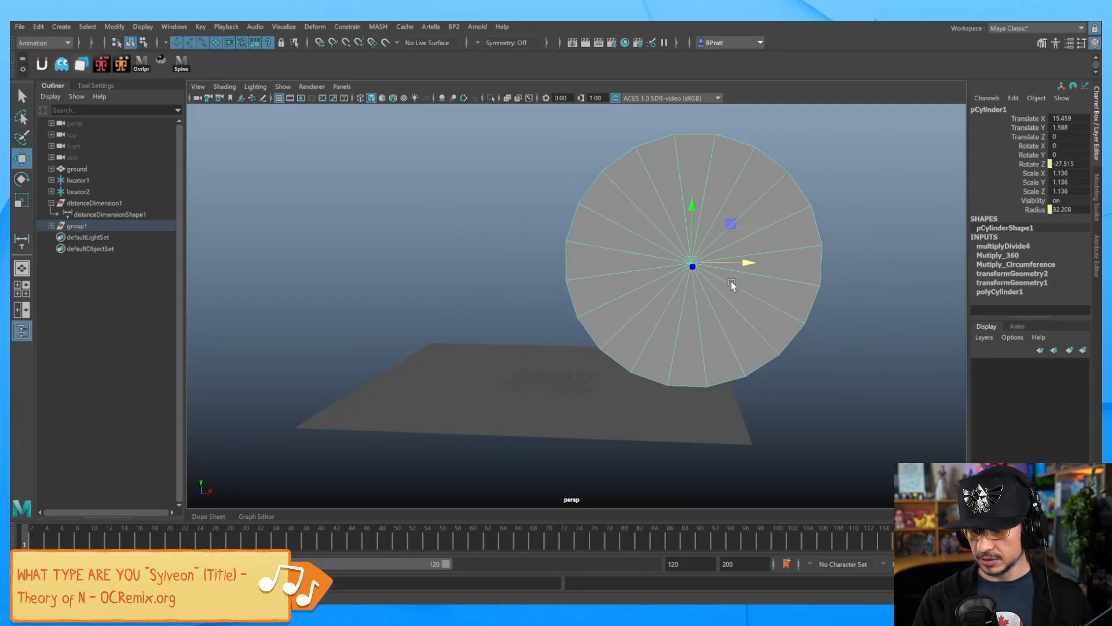
{"action": "key", "text": "ctrl+z"}
{"action": "key", "text": "ctrl+z"}
{"action": "key", "text": "ctrl+z"}
{"action": "key", "text": "ctrl+z"}
Step: Scale pCylinder1 uniformly to about 3.748 and move it to Translate X about 32.751 and Translate Y about 32.83
{"action": "left_click_drag", "start_coordinate": [613, 336], "coordinate": [638, 305]}
{"action": "key", "text": "r"}
{"action": "key", "text": "w"}
{"action": "left_click_drag", "start_coordinate": [561, 277], "coordinate": [585, 159]}
{"action": "left_click_drag", "start_coordinate": [623, 210], "coordinate": [730, 273]}
{"action": "left_click_drag", "start_coordinate": [722, 328], "coordinate": [641, 345], "text": "alt"}
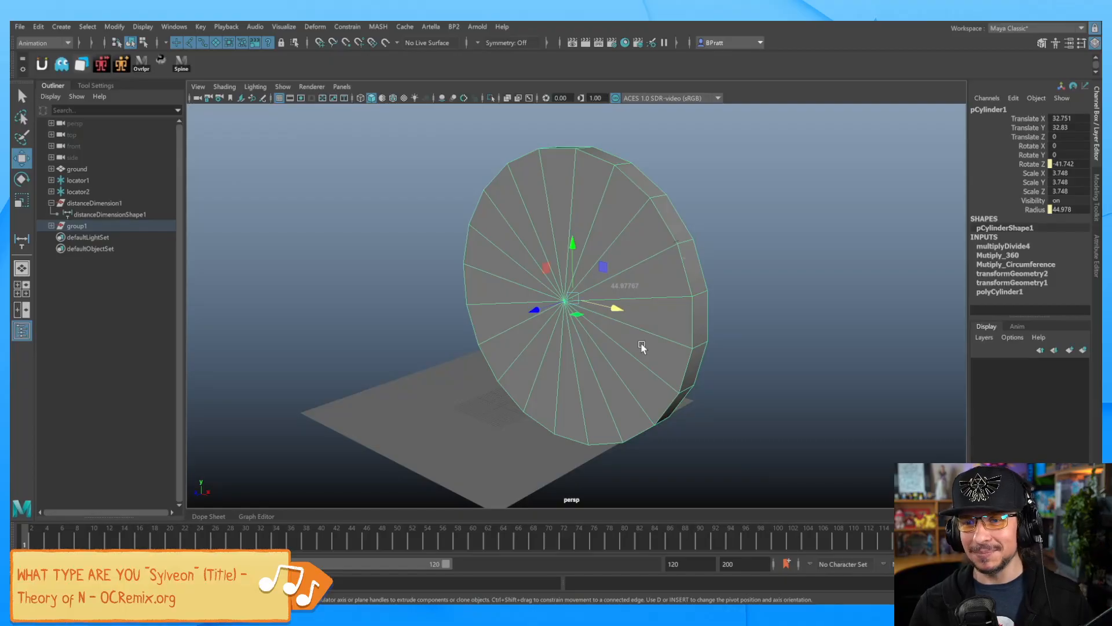
Step: Test the enlarged cylinder's roll back and forth along X, stopping at Translate X about 7.936
{"action": "left_click_drag", "start_coordinate": [618, 312], "coordinate": [491, 342]}
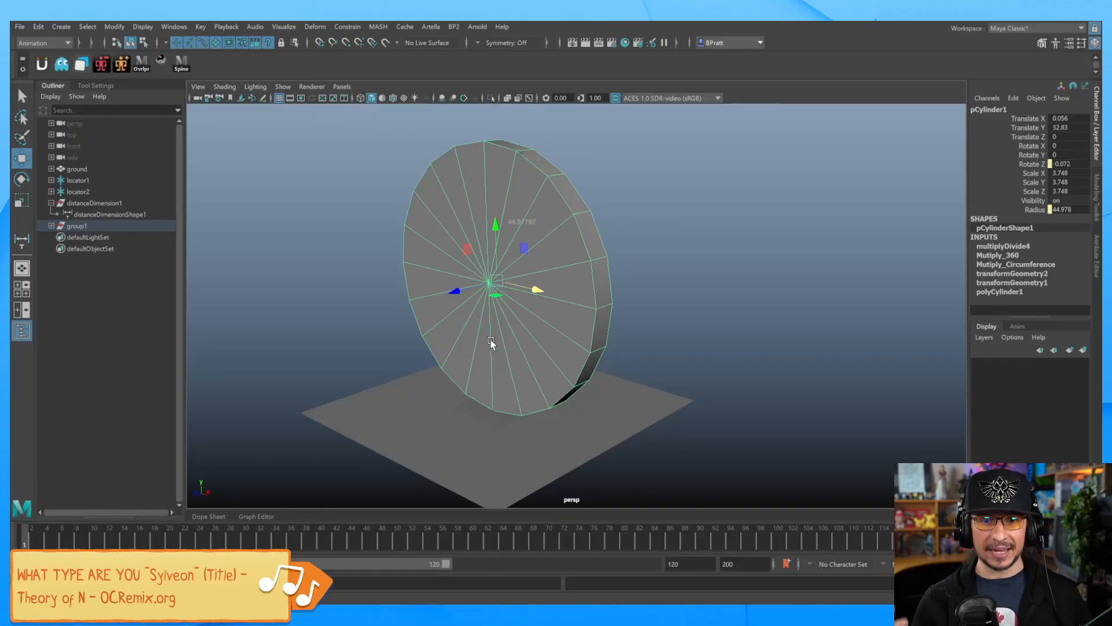
{"action": "left_click_drag", "start_coordinate": [534, 289], "coordinate": [677, 311]}
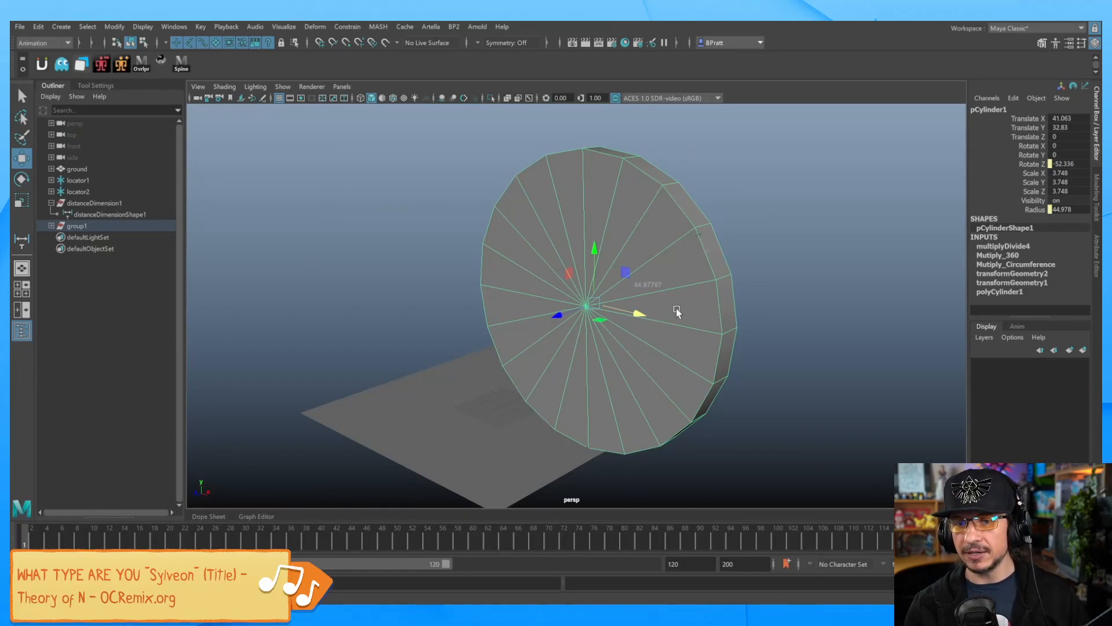
{"action": "left_click_drag", "start_coordinate": [677, 310], "coordinate": [551, 285]}
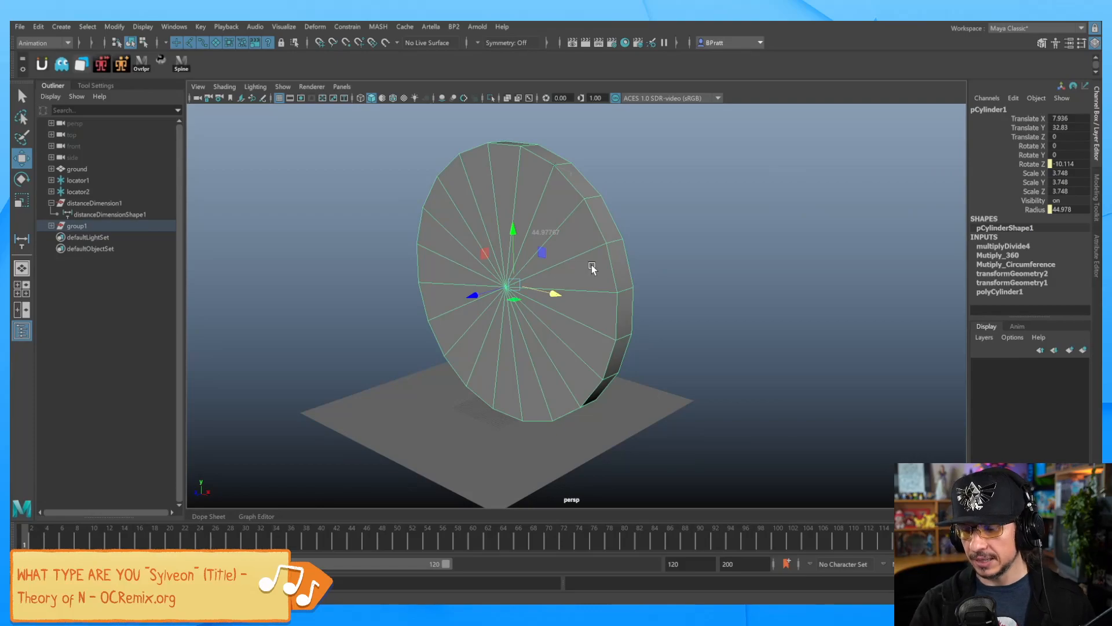
Step: Try rotating and moving pCylinder1 by hand, and undo the changes
{"action": "key", "text": "e"}
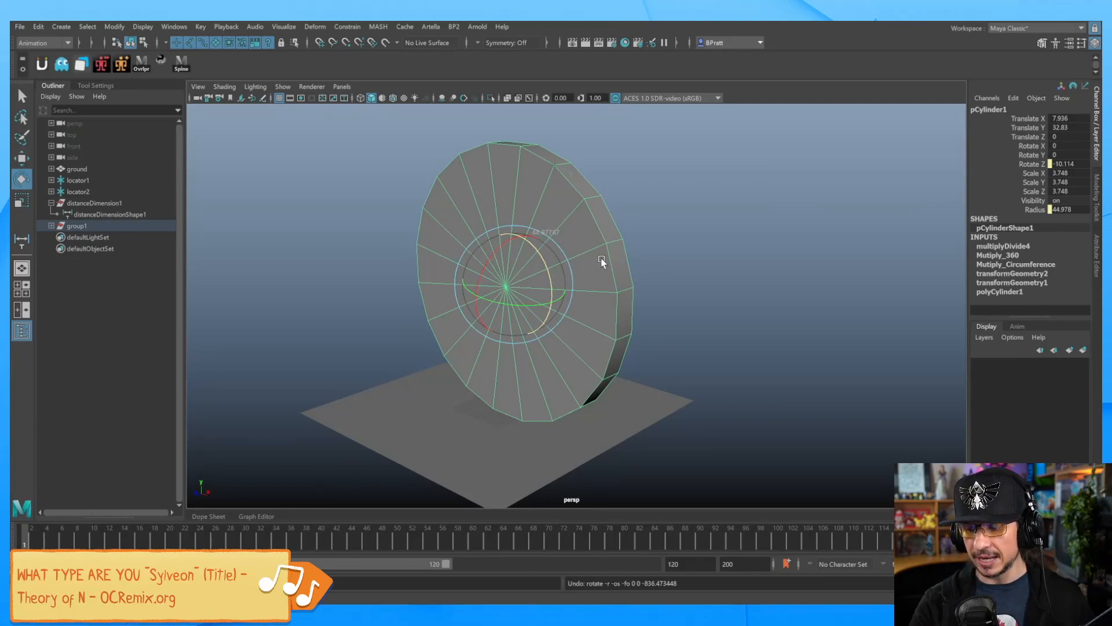
{"action": "key", "text": "w"}
{"action": "left_click_drag", "start_coordinate": [571, 287], "coordinate": [548, 292]}
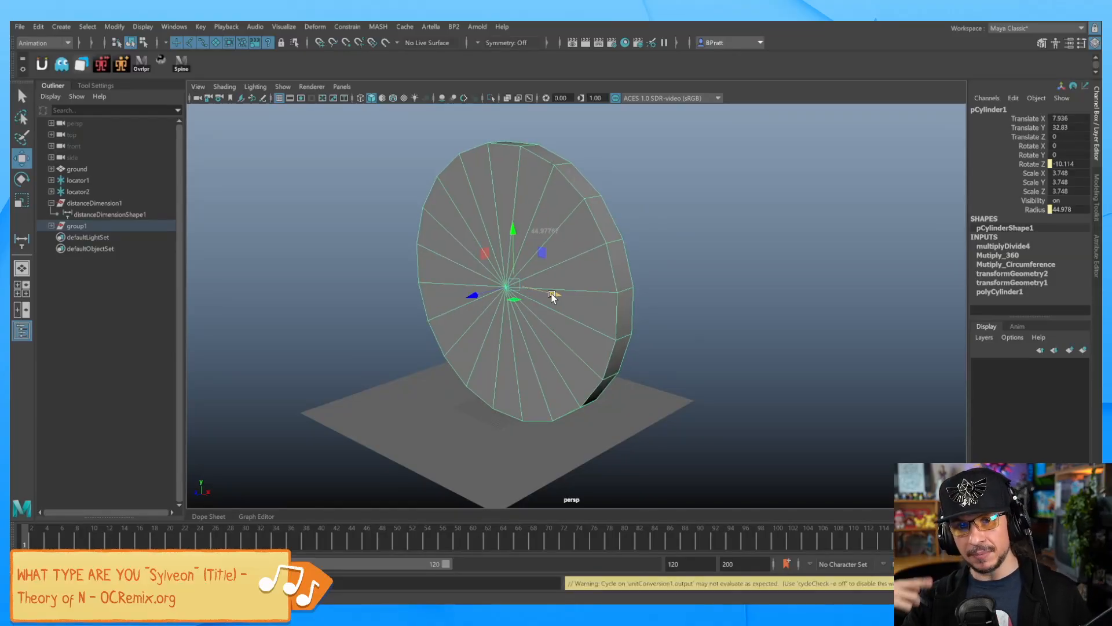
{"action": "left_click_drag", "start_coordinate": [554, 283], "coordinate": [635, 342]}
{"action": "key", "text": "ctrl+z"}
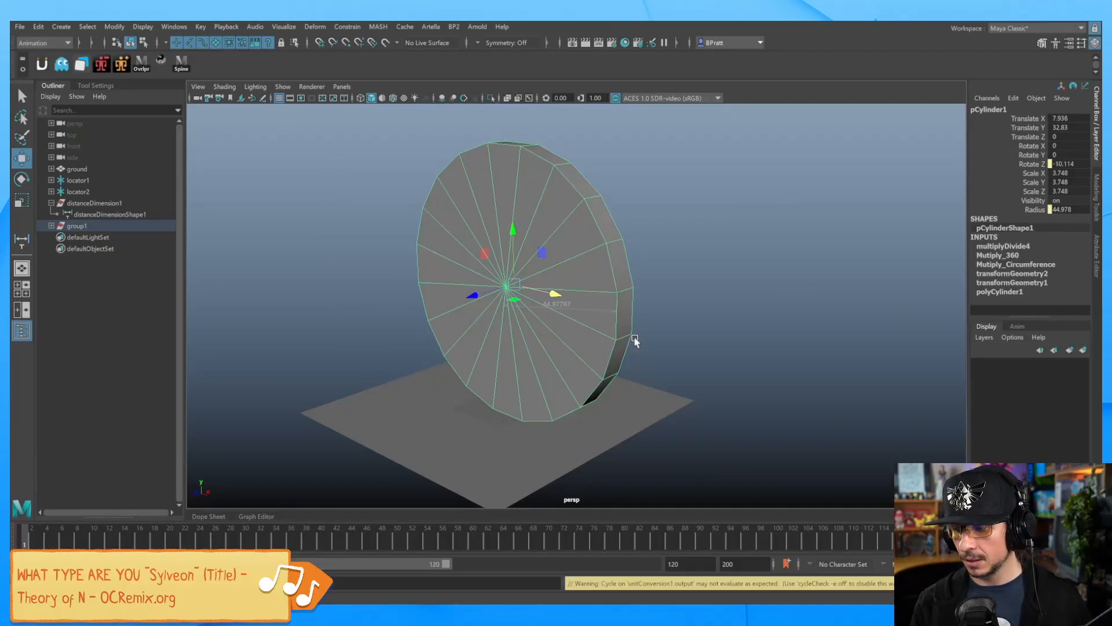
Step: Add a keyable float attribute named TireSpin to pCylinder1
{"action": "left_click", "coordinate": [704, 352]}
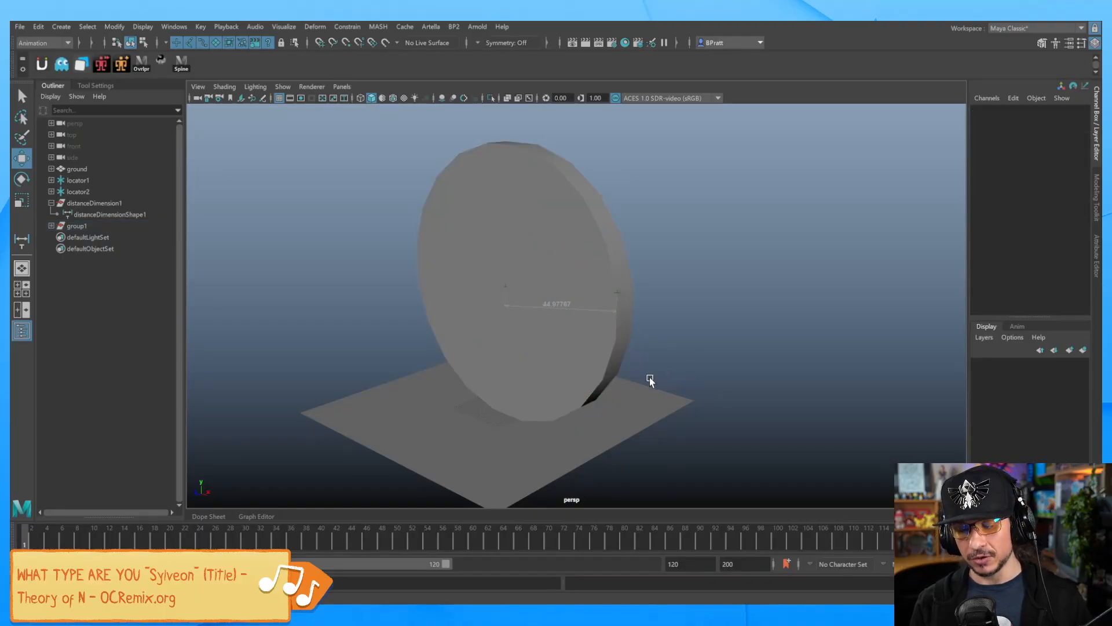
{"action": "left_click", "coordinate": [572, 366]}
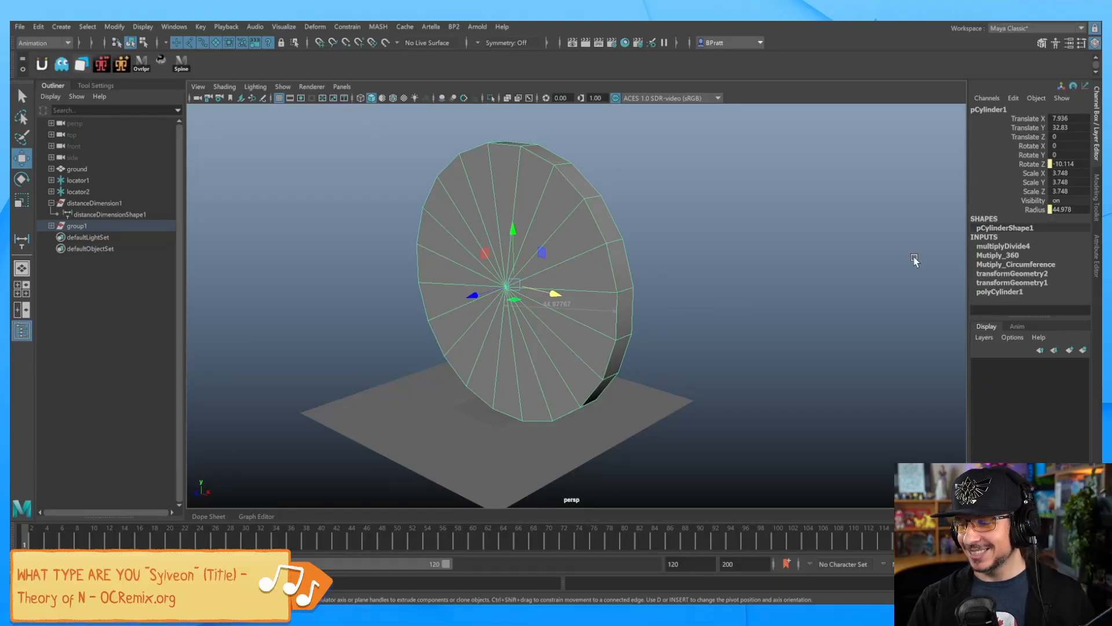
{"action": "left_click", "coordinate": [64, 26]}
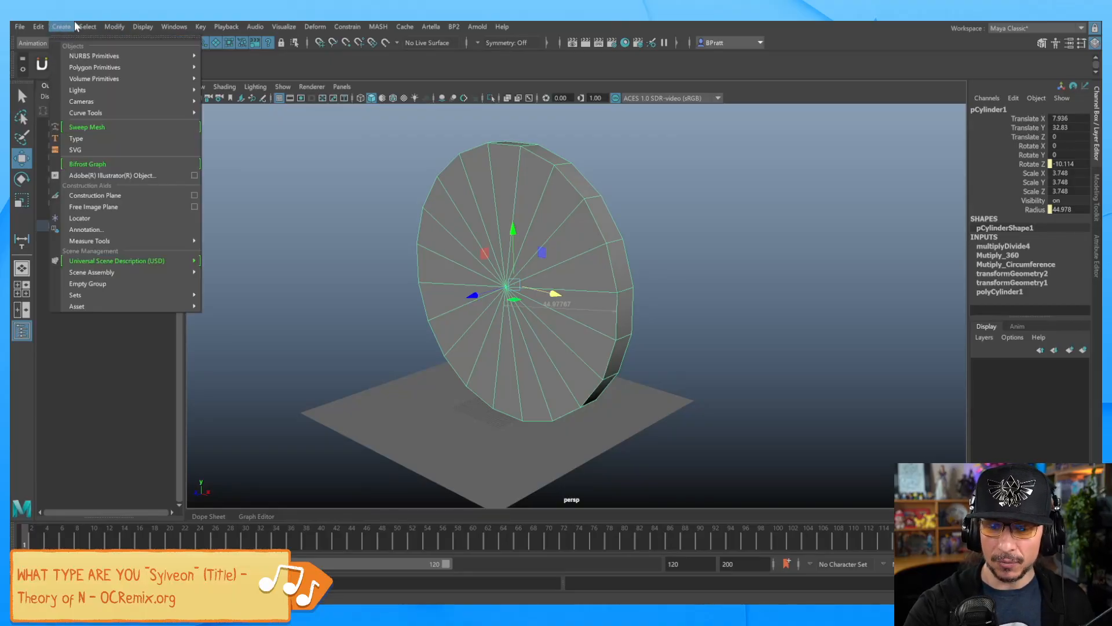
{"action": "mouse_move", "coordinate": [122, 29]}
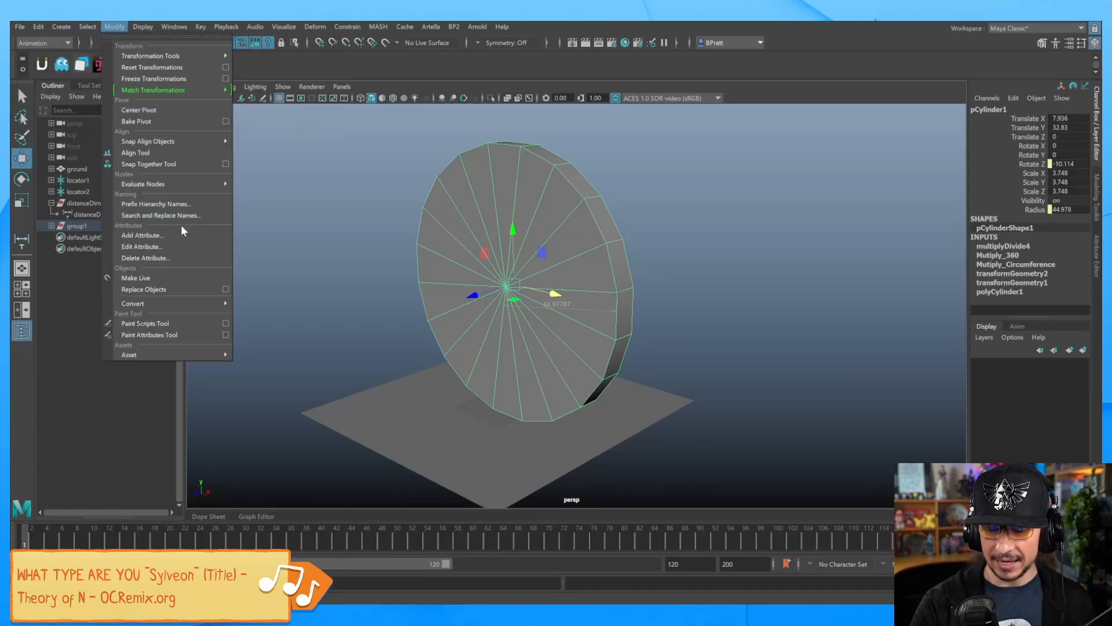
{"action": "left_click", "coordinate": [145, 235]}
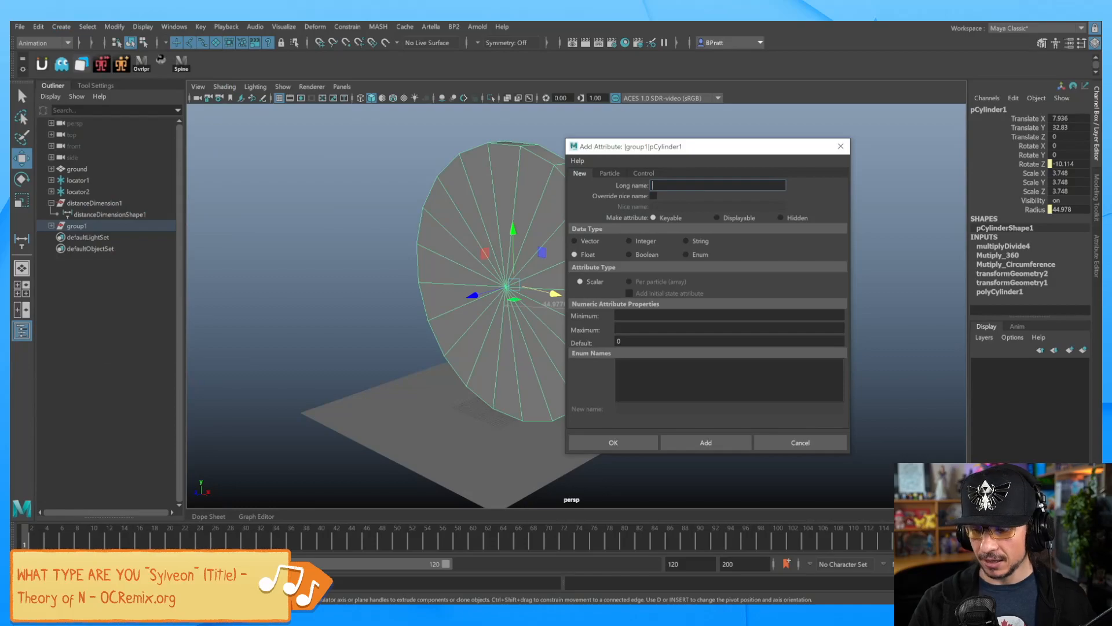
{"action": "type", "text": "TireSpin"}
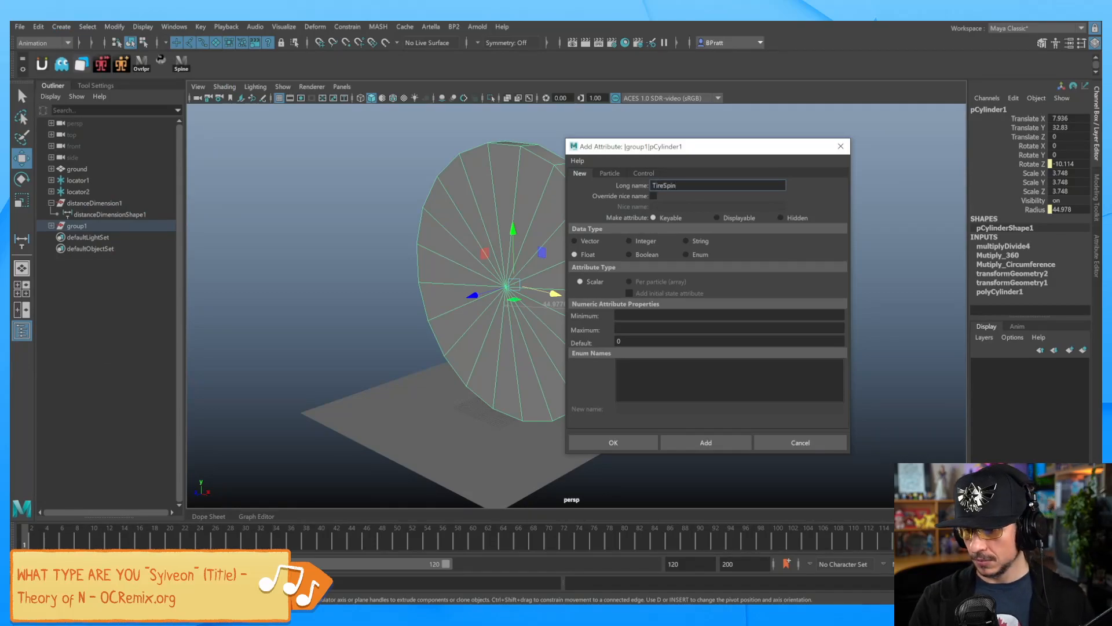
{"action": "left_click", "coordinate": [637, 443]}
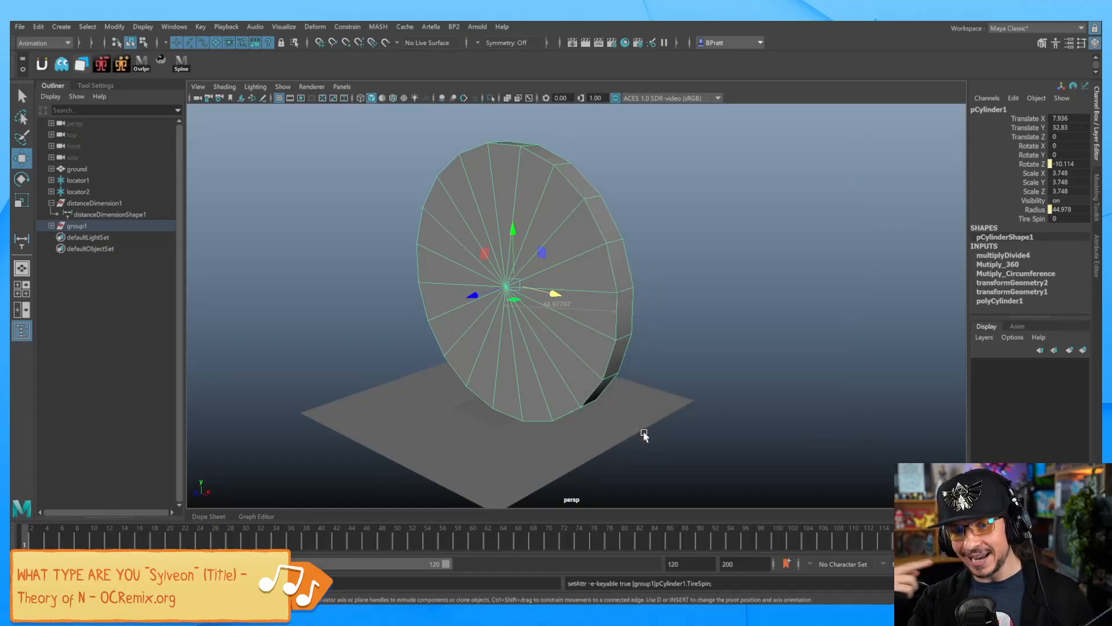
Step: Bring back the Node Editor, place it below the cylinder's centre, and scrub pCylinder1's Tire Spin value to 7.3
{"action": "left_click", "coordinate": [1033, 219]}
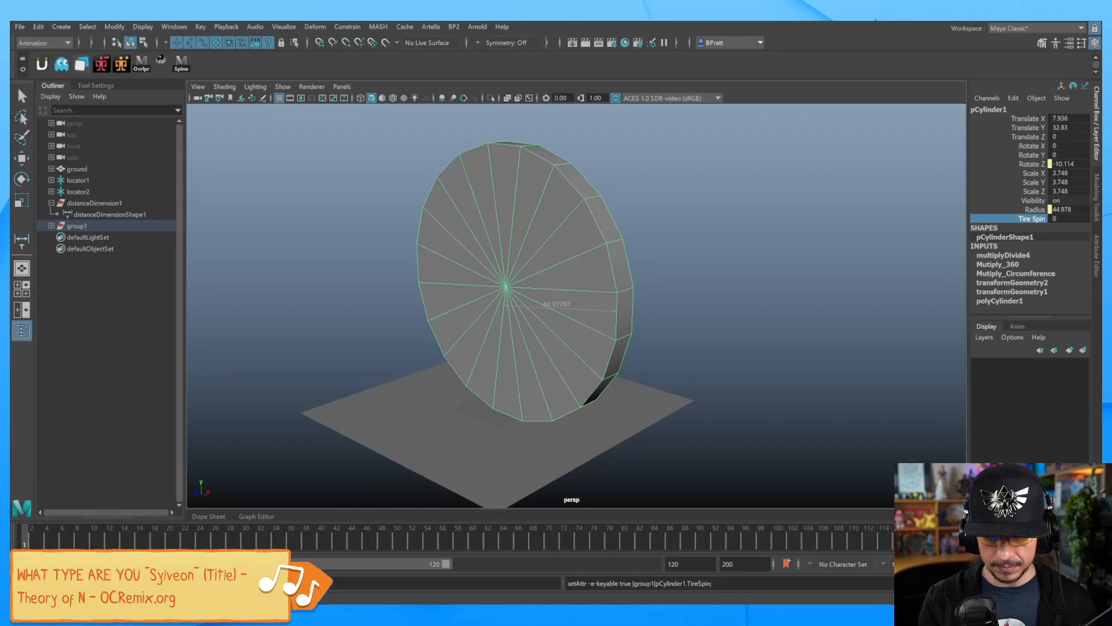
{"action": "key", "text": "alt+Tab"}
{"action": "left_click_drag", "start_coordinate": [618, 204], "coordinate": [498, 368]}
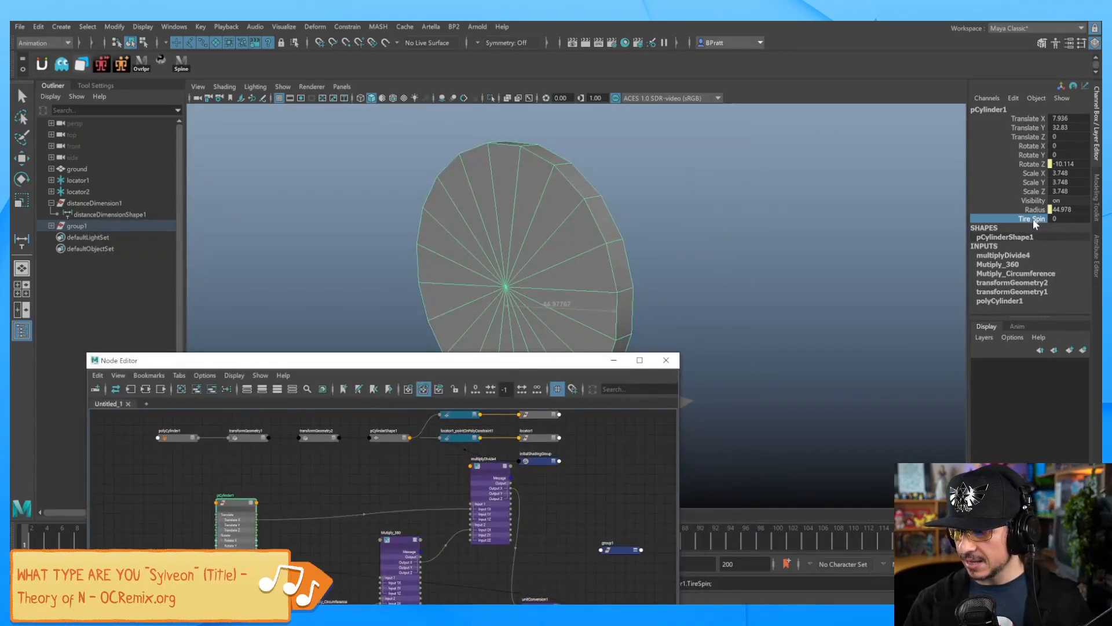
{"action": "middle_click_drag", "start_coordinate": [688, 278], "coordinate": [917, 283]}
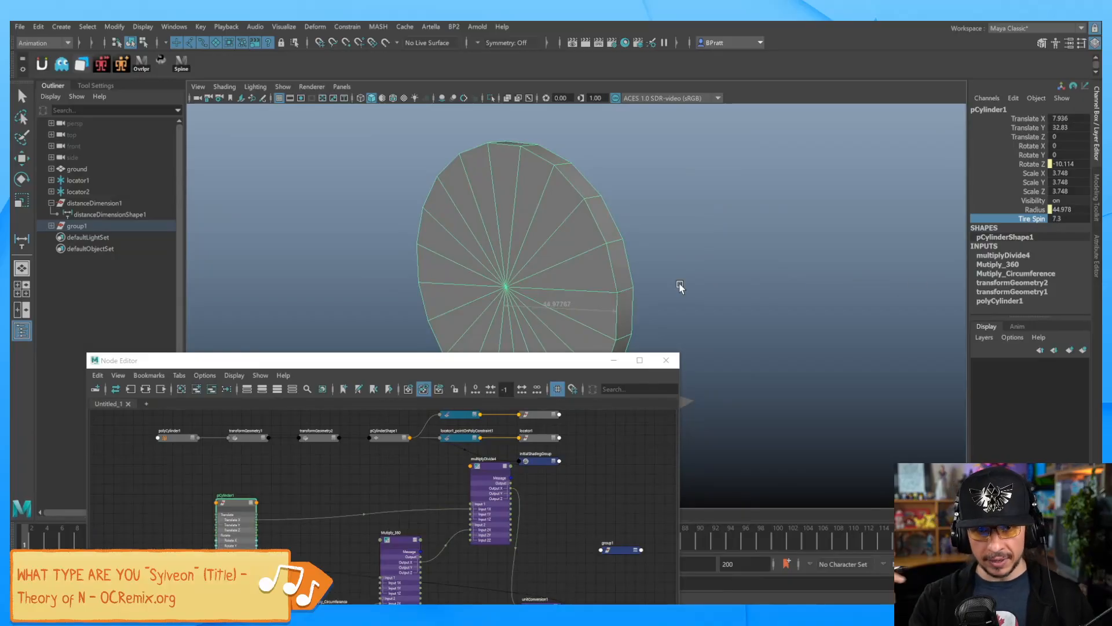
Step: Compare pCylinder1's rotation channels with Tire Spin and open the Rotate Z value
{"action": "left_click", "coordinate": [1035, 173]}
{"action": "left_click", "coordinate": [1034, 155]}
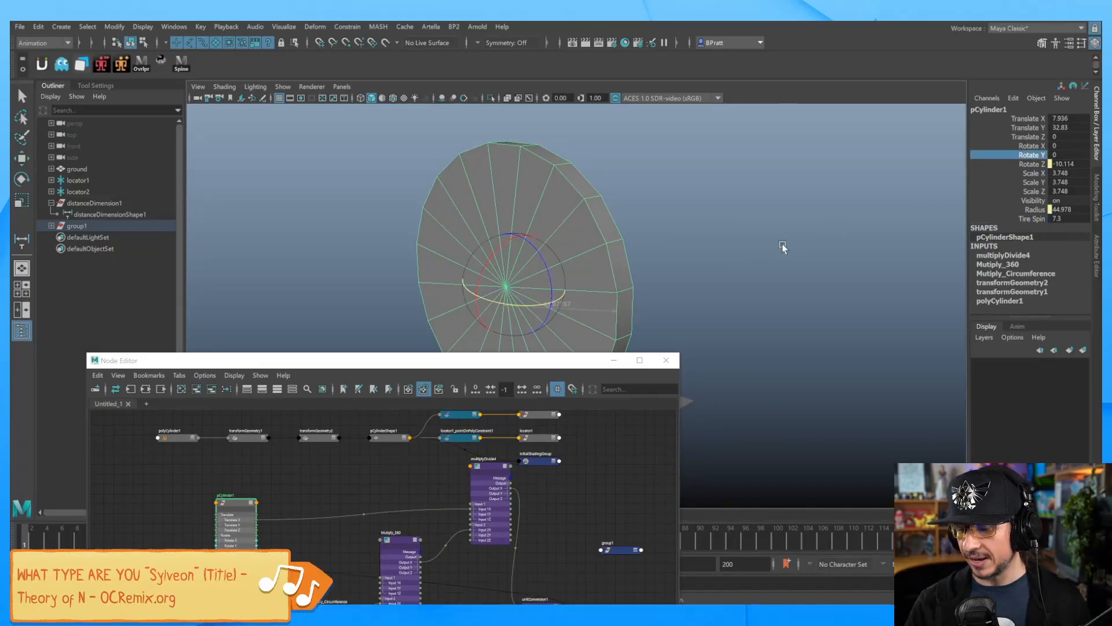
{"action": "left_click", "coordinate": [1042, 219]}
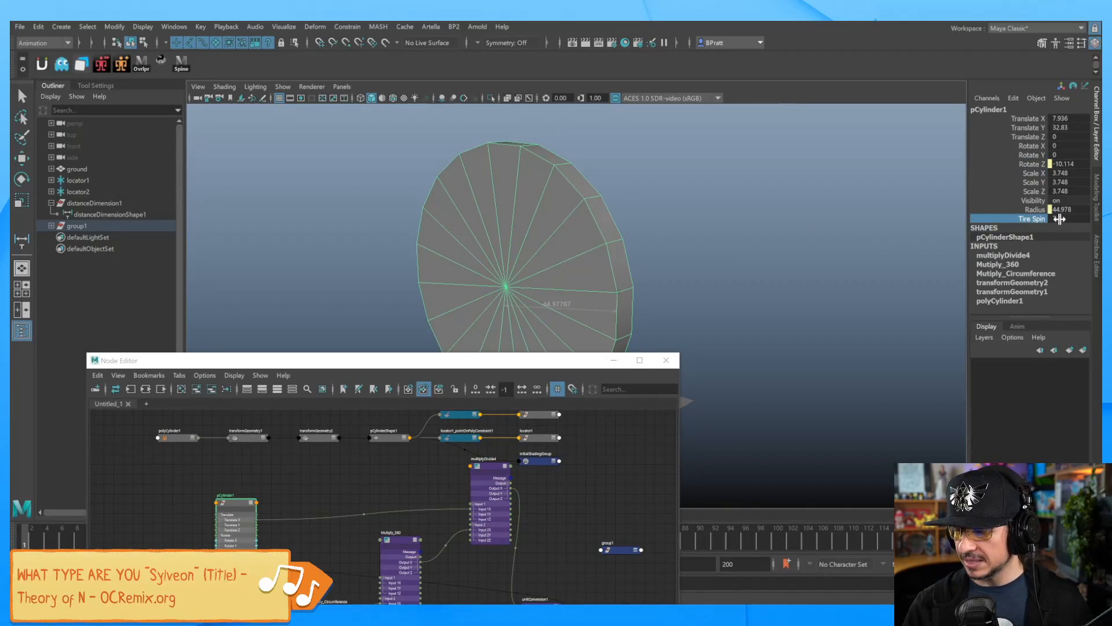
{"action": "left_click", "coordinate": [1045, 164]}
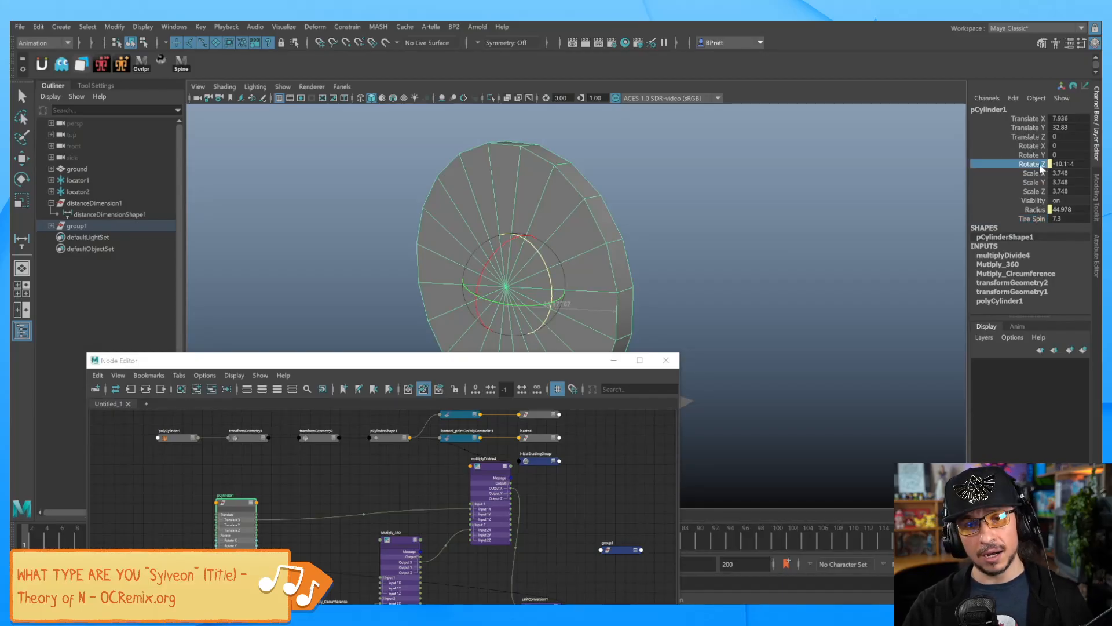
{"action": "double_click", "coordinate": [1057, 164]}
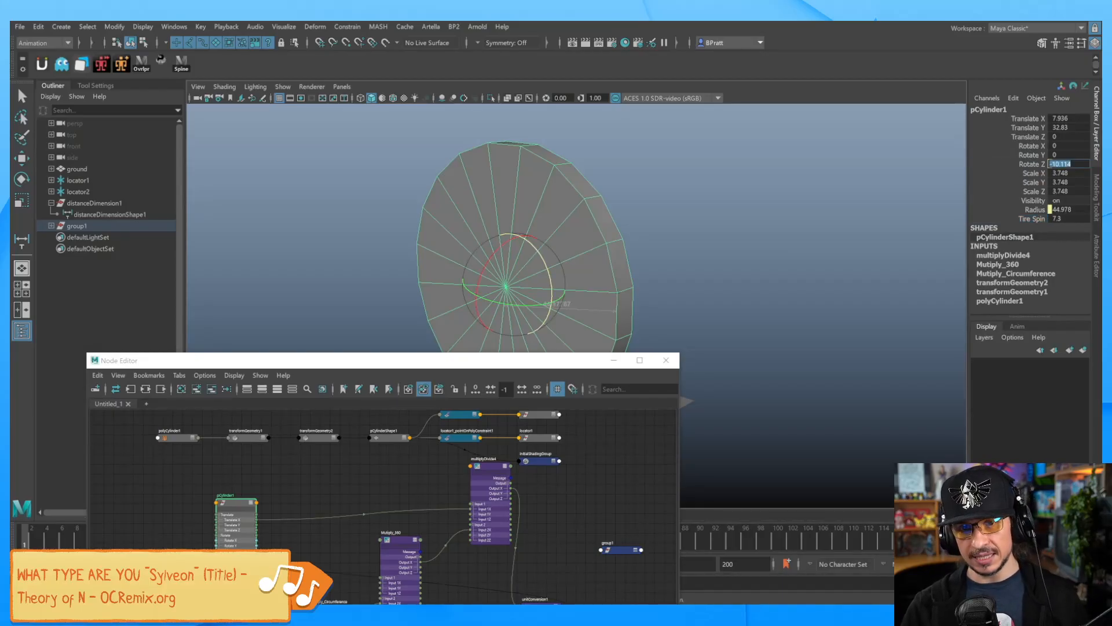
Step: Move the Node Editor up and rearrange its graph, placing pCylinder1 above Mutiply_Circumference and multiplyDivide4 beyond Mutiply_360
{"action": "left_click_drag", "start_coordinate": [524, 359], "coordinate": [642, 116]}
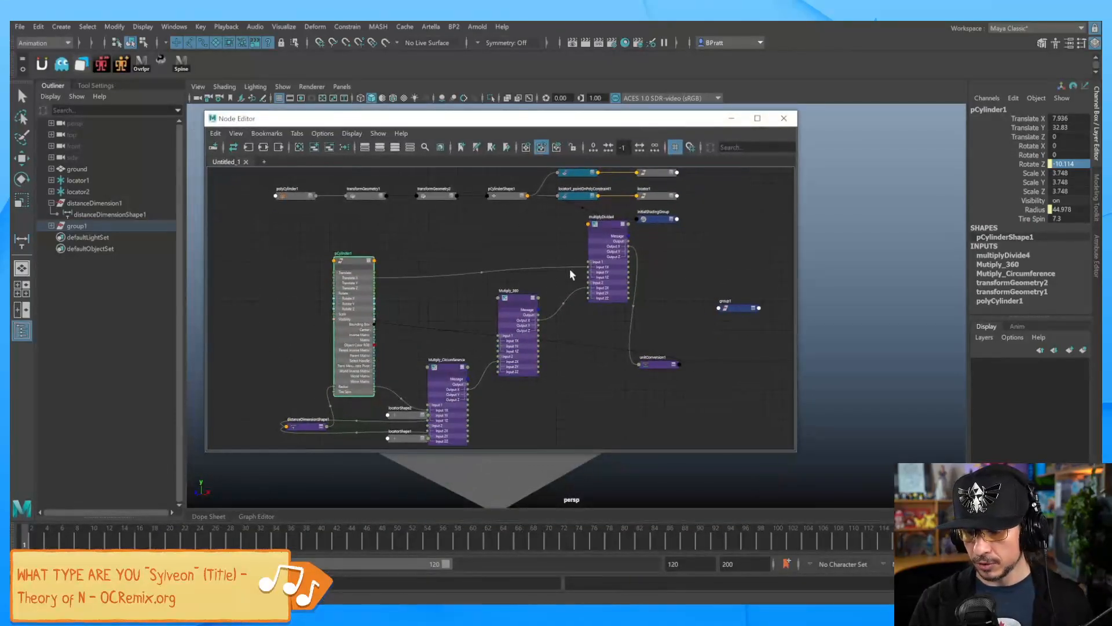
{"action": "left_click_drag", "start_coordinate": [606, 220], "coordinate": [590, 226]}
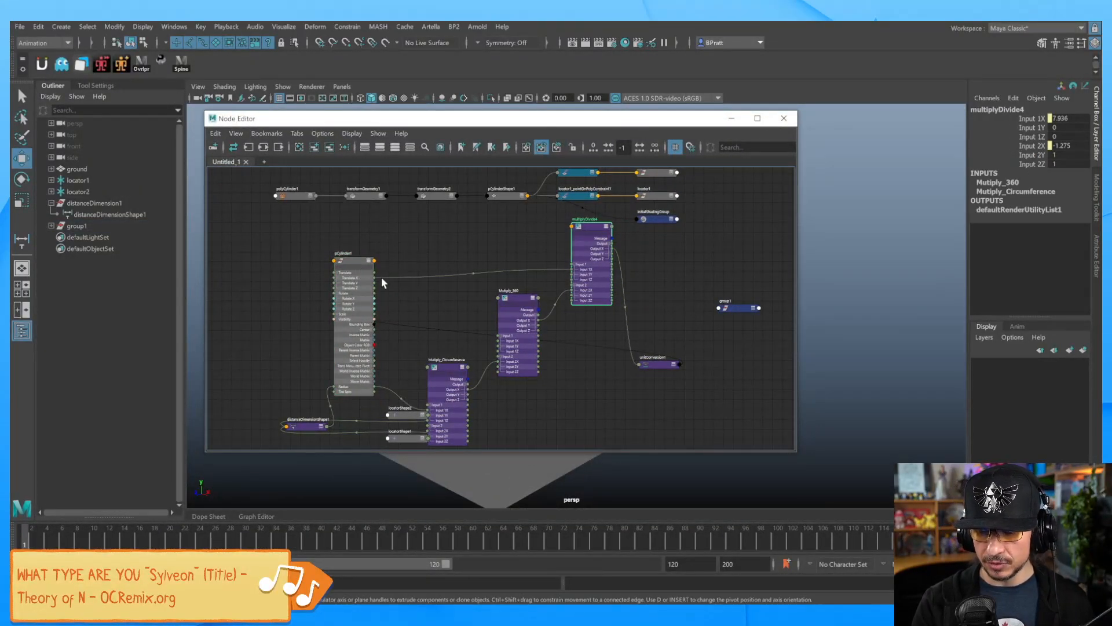
{"action": "left_click_drag", "start_coordinate": [591, 225], "coordinate": [241, 287]}
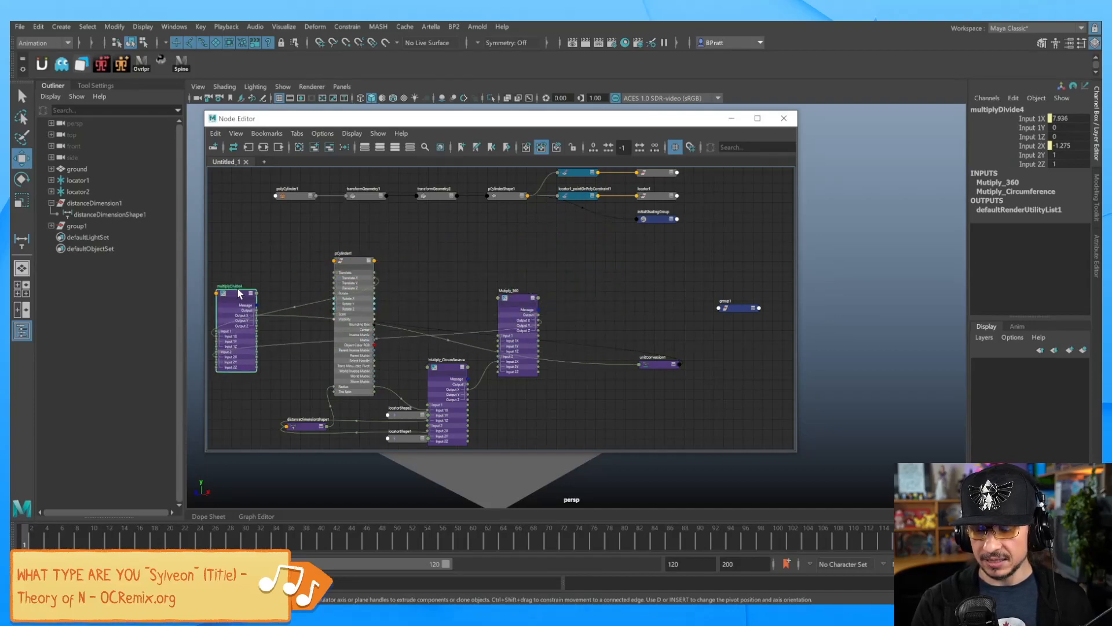
{"action": "left_click_drag", "start_coordinate": [374, 262], "coordinate": [450, 217]}
{"action": "left_click_drag", "start_coordinate": [251, 302], "coordinate": [636, 231]}
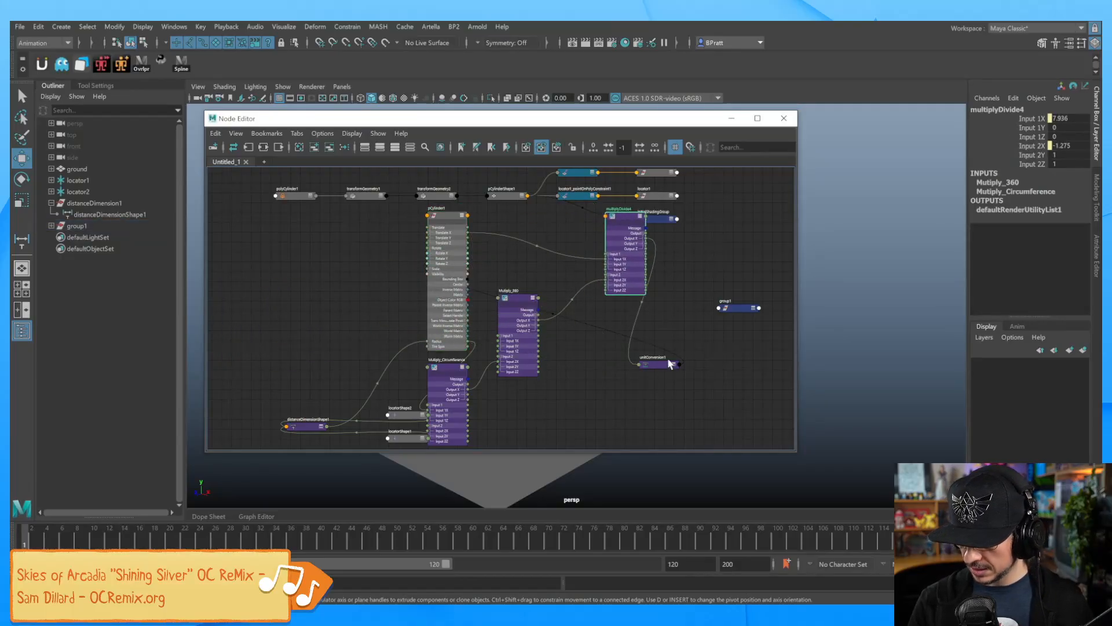
Step: Reposition unitConversion1 on the input side of pCylinder1, leaving clear space between the two nodes
{"action": "left_click_drag", "start_coordinate": [655, 365], "coordinate": [318, 322]}
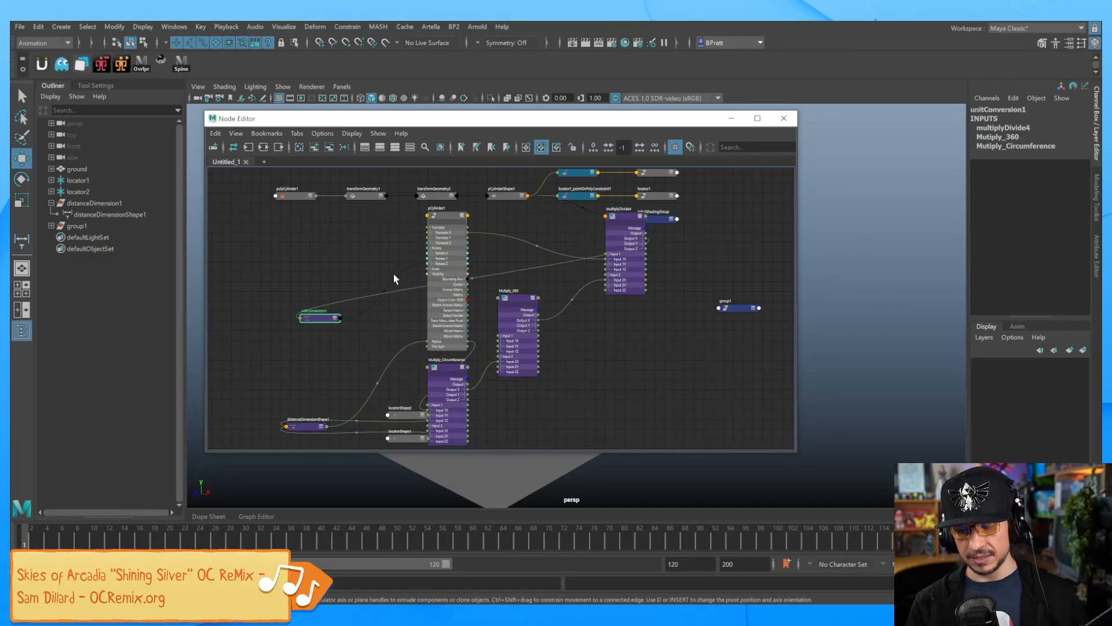
{"action": "scroll", "coordinate": [534, 315], "scroll_direction": "up", "scroll_amount": 3}
{"action": "middle_click_drag", "start_coordinate": [625, 333], "coordinate": [682, 316]}
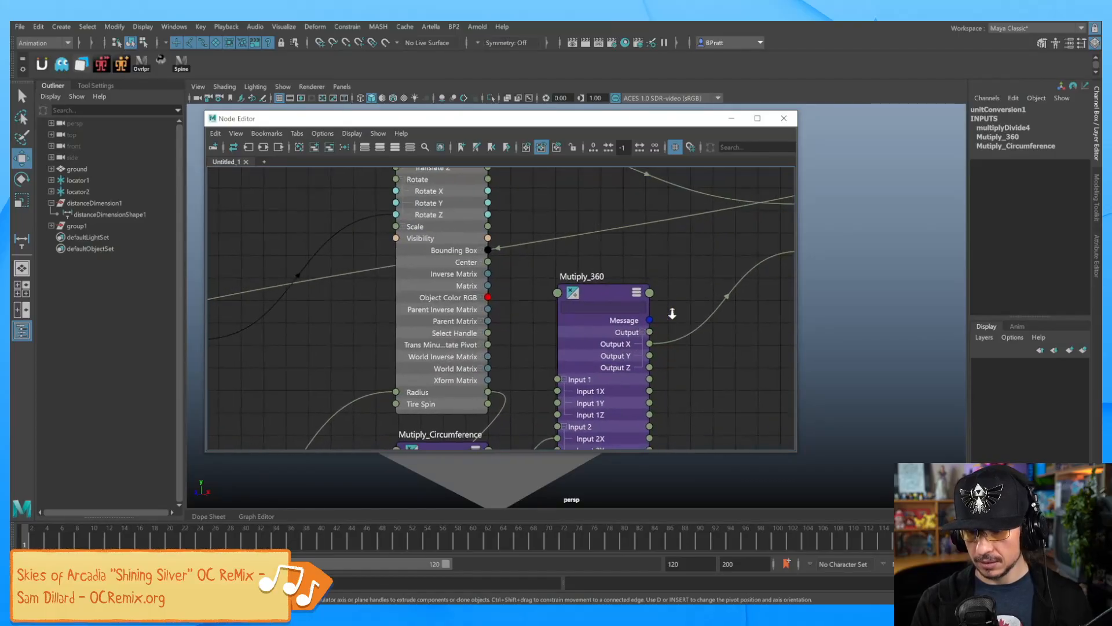
{"action": "scroll", "coordinate": [681, 316], "scroll_direction": "down", "scroll_amount": 5}
{"action": "scroll", "coordinate": [603, 341], "scroll_direction": "up", "scroll_amount": 3}
{"action": "left_click_drag", "start_coordinate": [366, 340], "coordinate": [291, 363]}
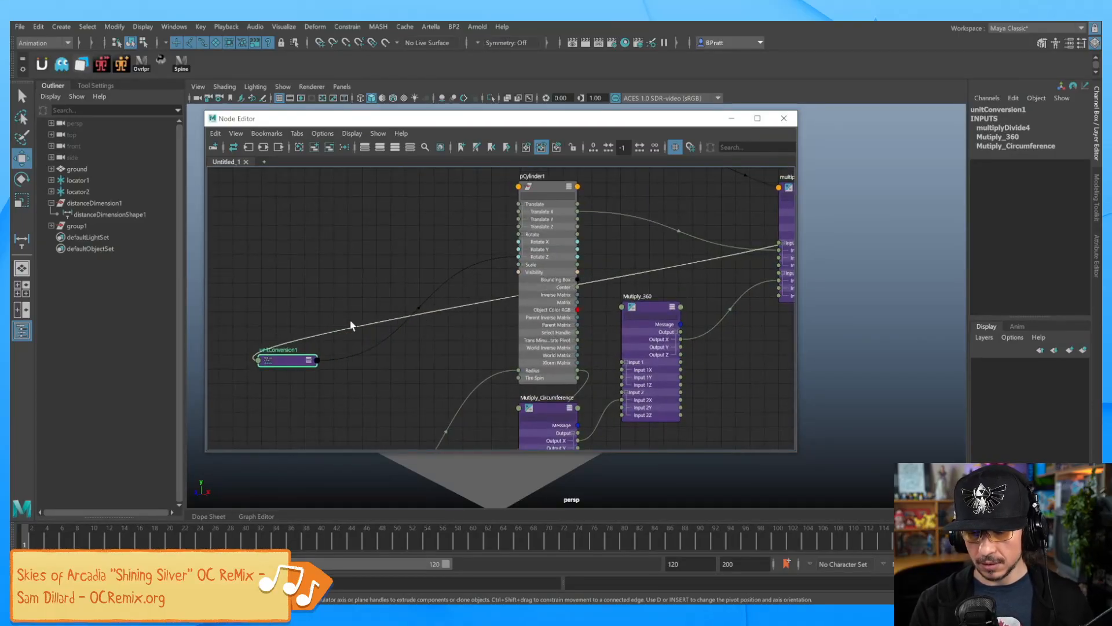
Step: Search the Node Editor's node creation list for "add" nodes
{"action": "left_click", "coordinate": [379, 281]}
{"action": "key", "text": "Tab"}
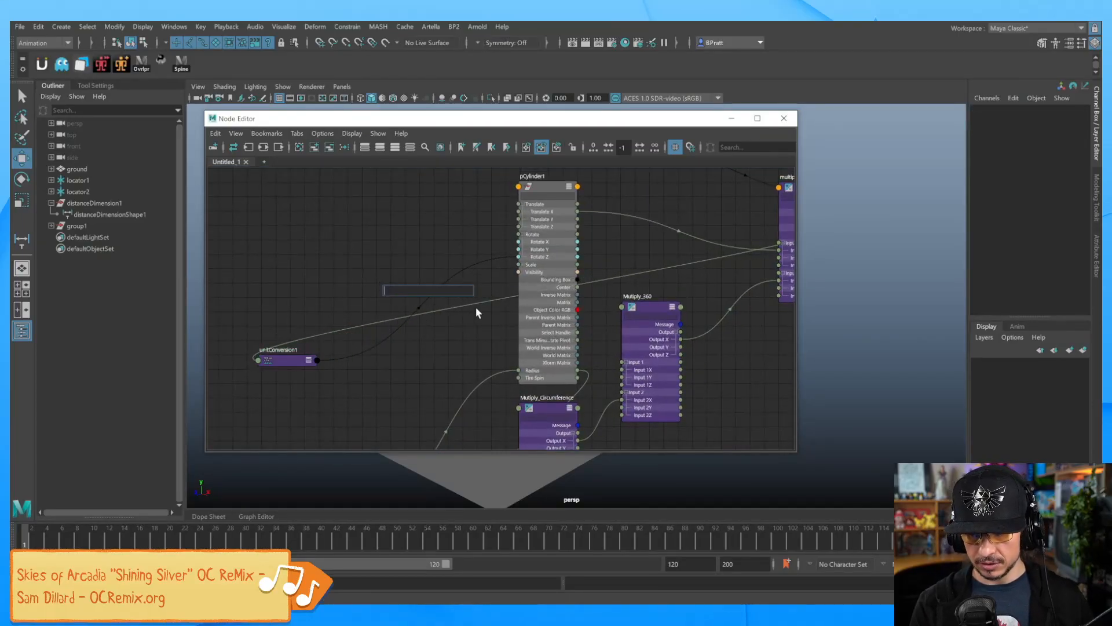
{"action": "type", "text": "ad"}
{"action": "key", "text": "BackSpace"}
{"action": "key", "text": "BackSpace"}
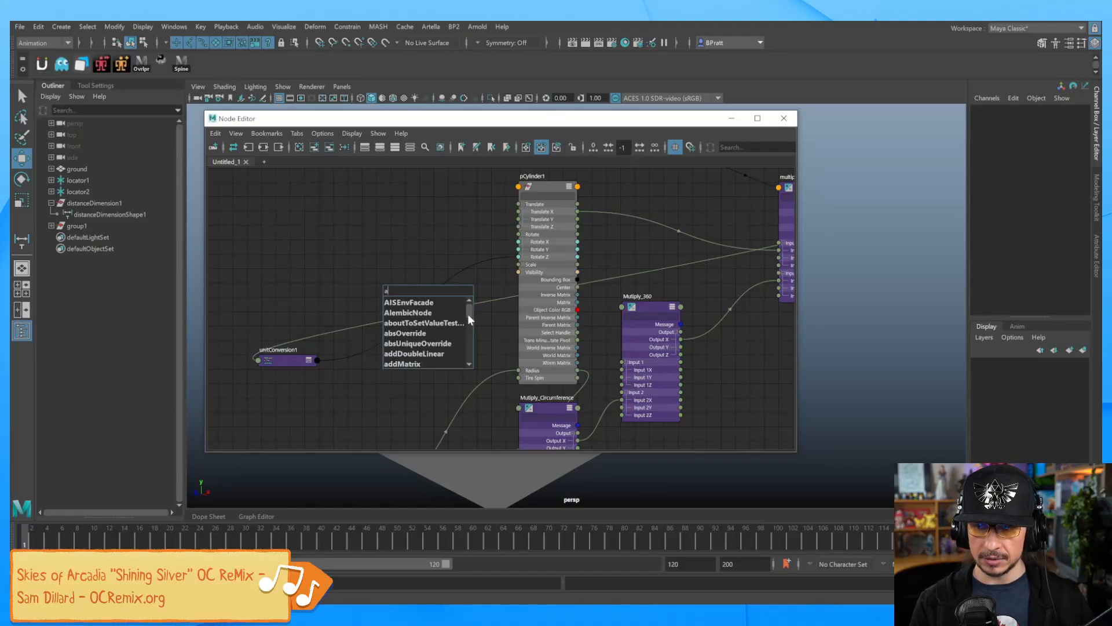
{"action": "type", "text": "add"}
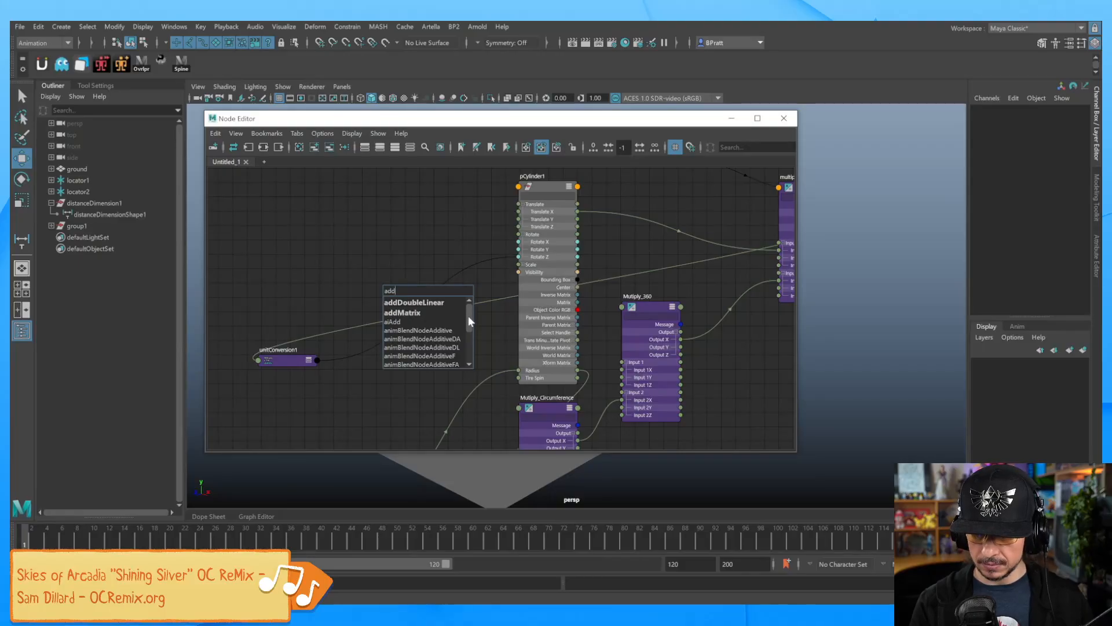
{"action": "key", "text": "BackSpace"}
{"action": "key", "text": "BackSpace"}
{"action": "key", "text": "BackSpace"}
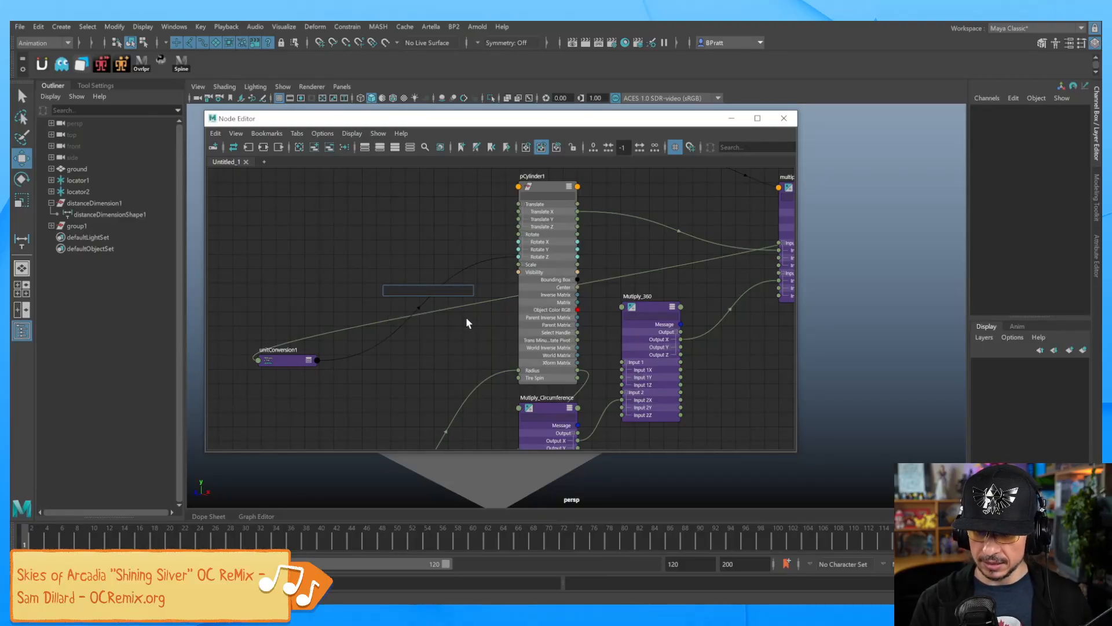
{"action": "left_click", "coordinate": [299, 133]}
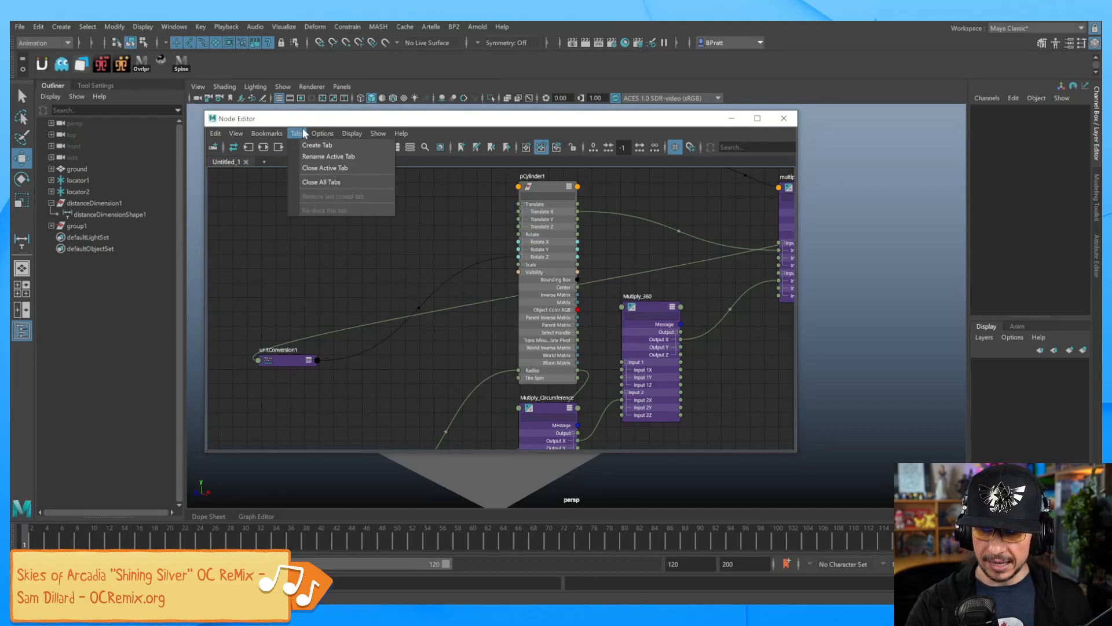
{"action": "mouse_move", "coordinate": [297, 133]}
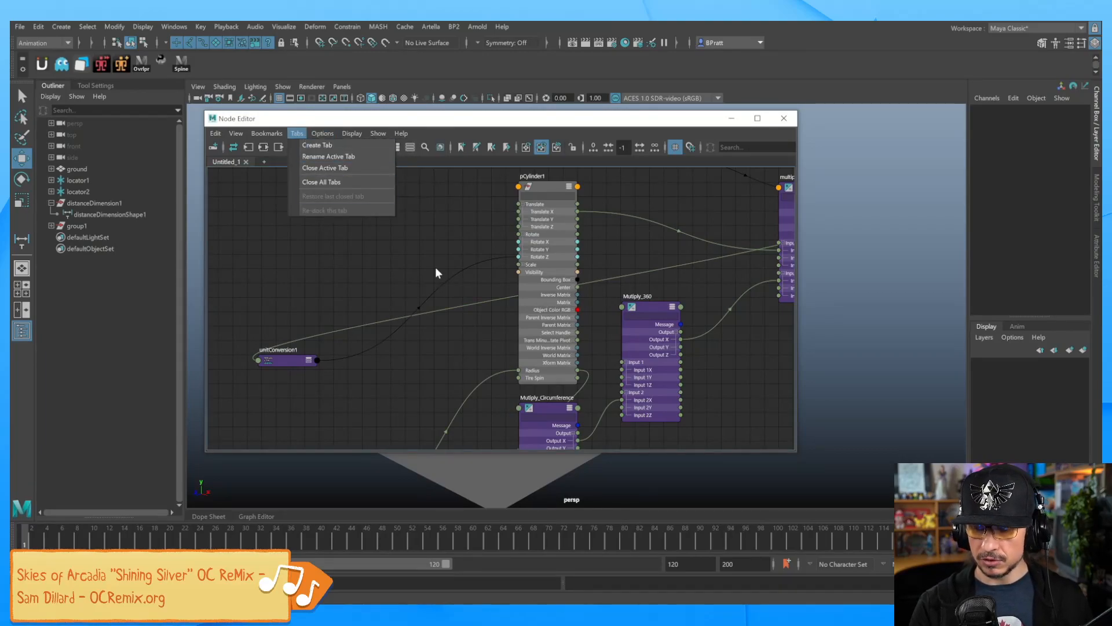
{"action": "left_click", "coordinate": [324, 145]}
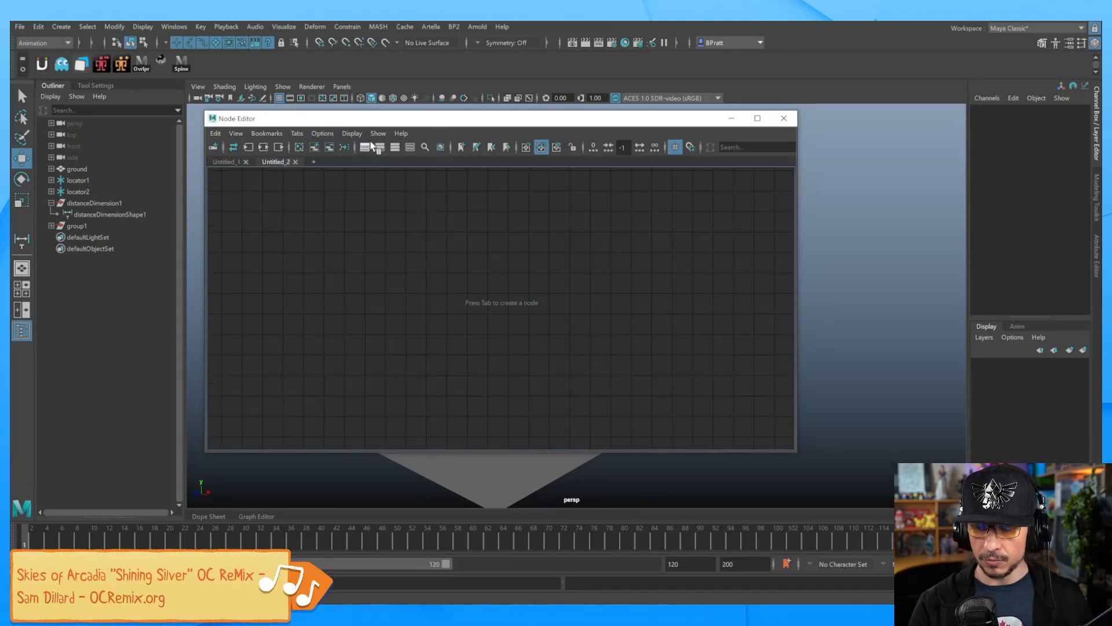
{"action": "left_click", "coordinate": [296, 162]}
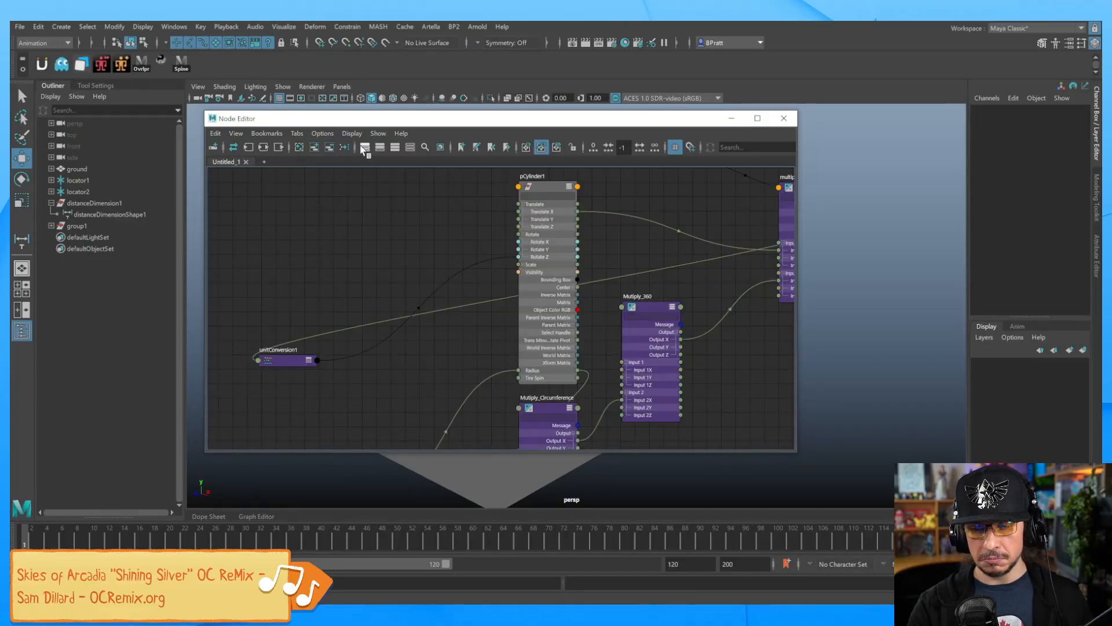
{"action": "left_click", "coordinate": [382, 133]}
{"action": "mouse_move", "coordinate": [286, 133]}
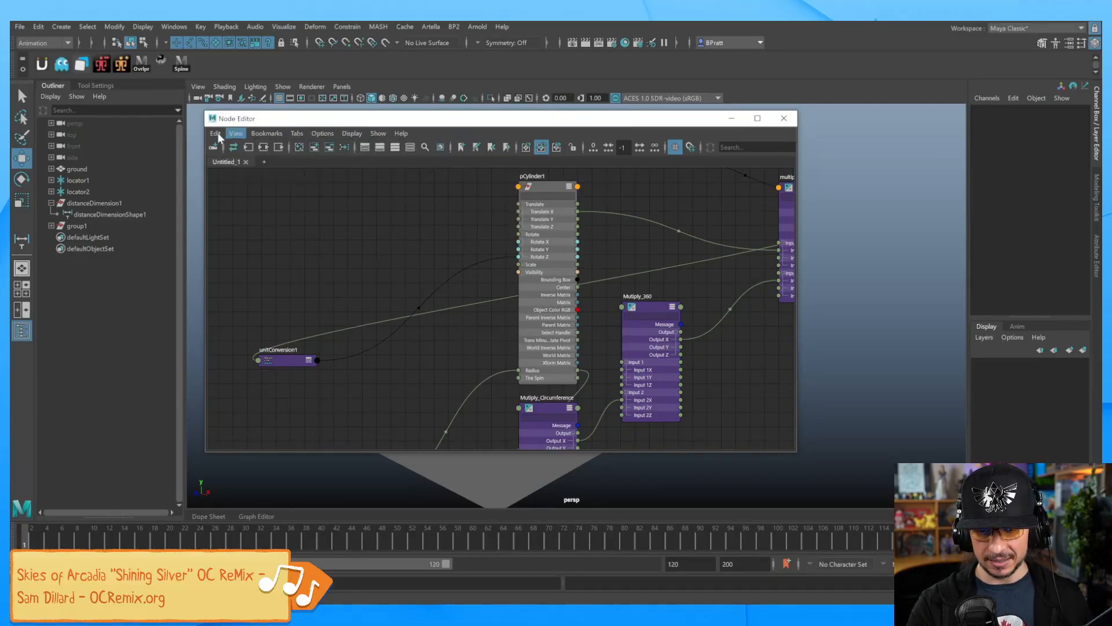
{"action": "mouse_move", "coordinate": [216, 136]}
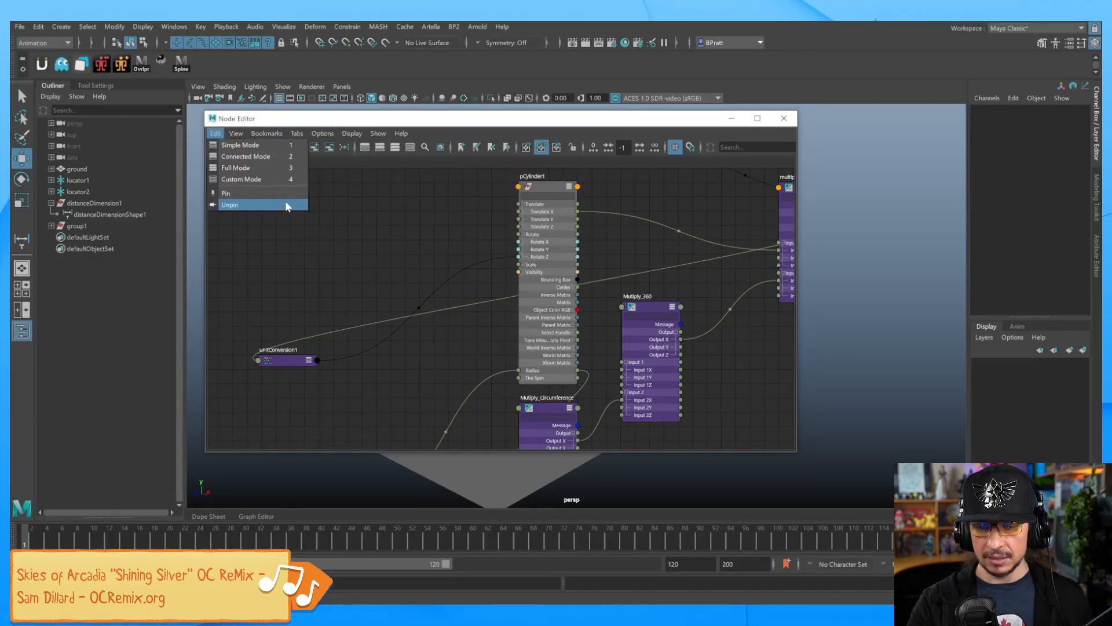
{"action": "left_click", "coordinate": [347, 229]}
Step: Open the Hypershade, enlarge its window, and widen the Create area so the full node names are readable
{"action": "left_click", "coordinate": [174, 27]}
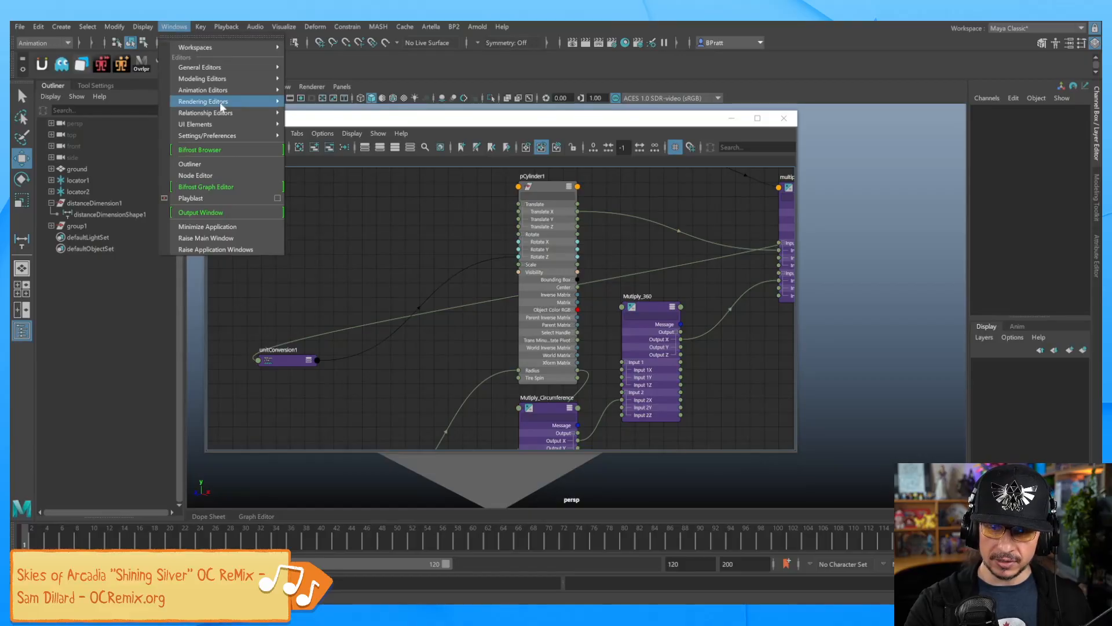
{"action": "mouse_move", "coordinate": [226, 90]}
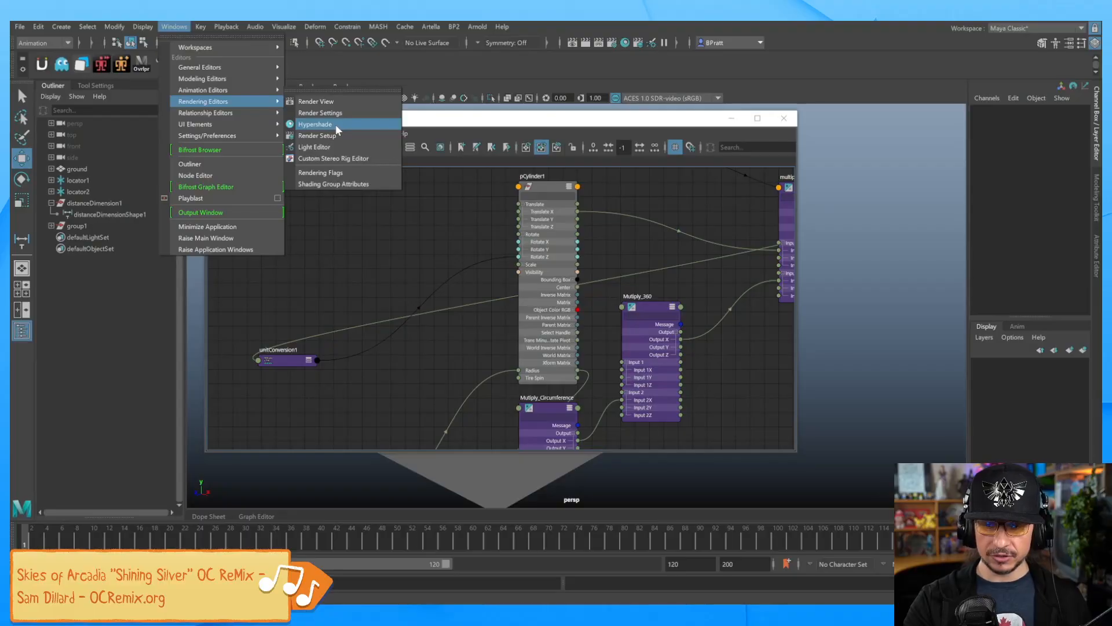
{"action": "left_click", "coordinate": [335, 123]}
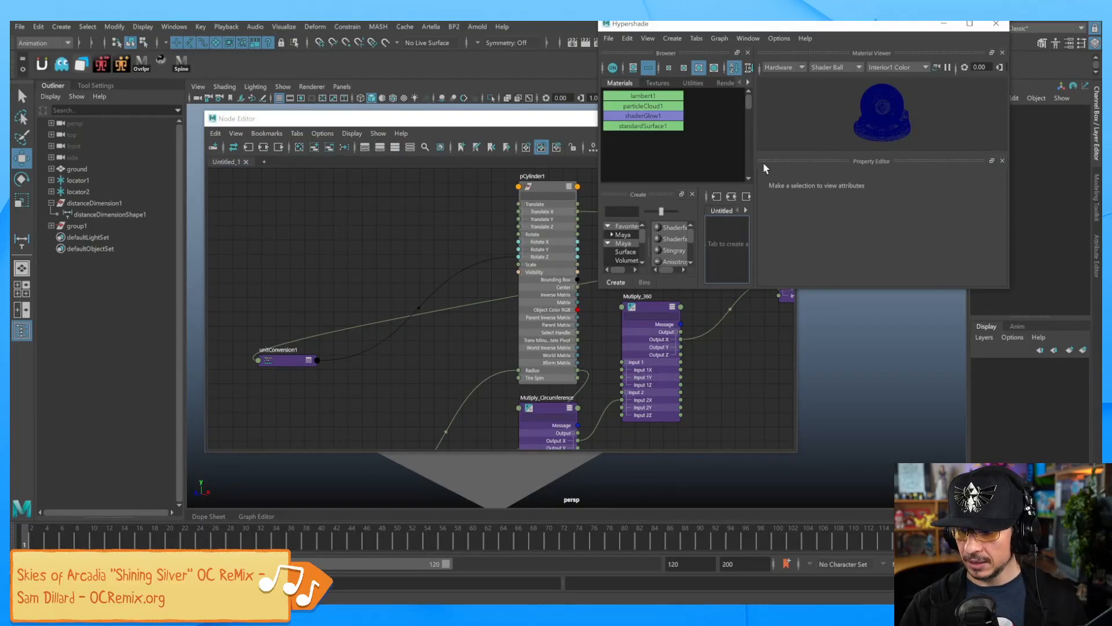
{"action": "left_click_drag", "start_coordinate": [598, 288], "coordinate": [274, 446]}
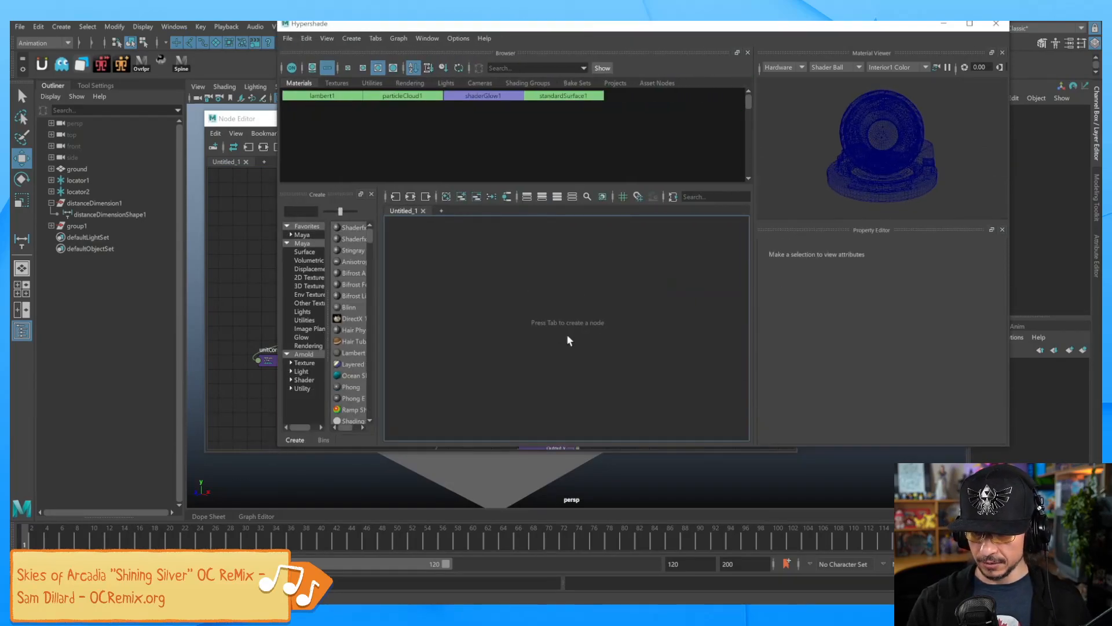
{"action": "left_click_drag", "start_coordinate": [380, 283], "coordinate": [460, 285]}
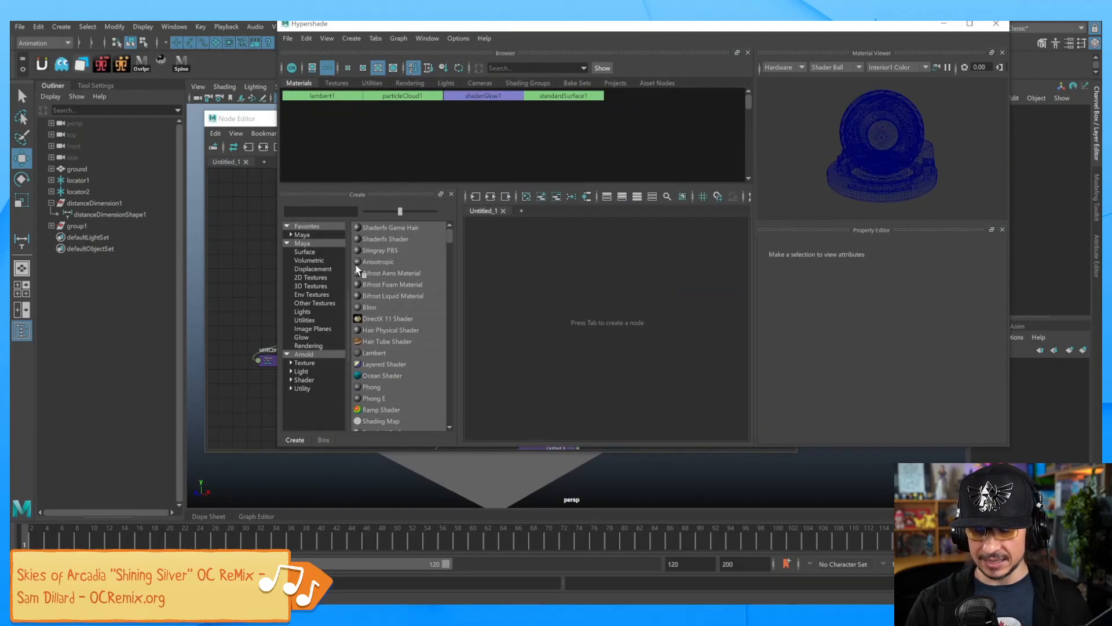
Step: Create a Plus Minus Average node from the Maya Utilities category in the Hypershade
{"action": "left_click", "coordinate": [304, 321]}
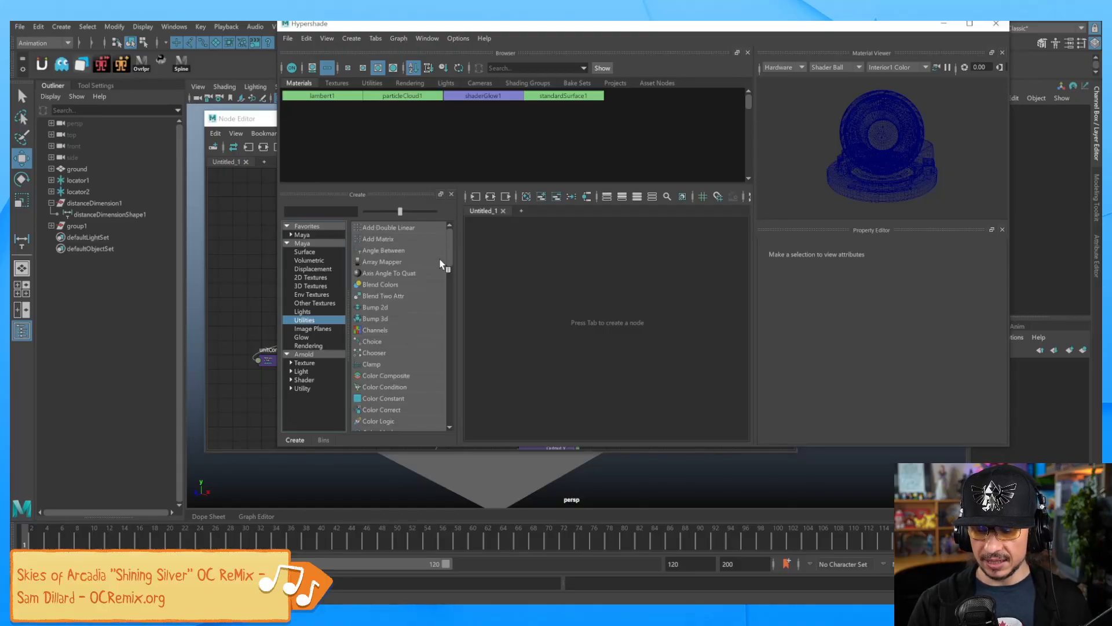
{"action": "left_click_drag", "start_coordinate": [454, 255], "coordinate": [446, 343]}
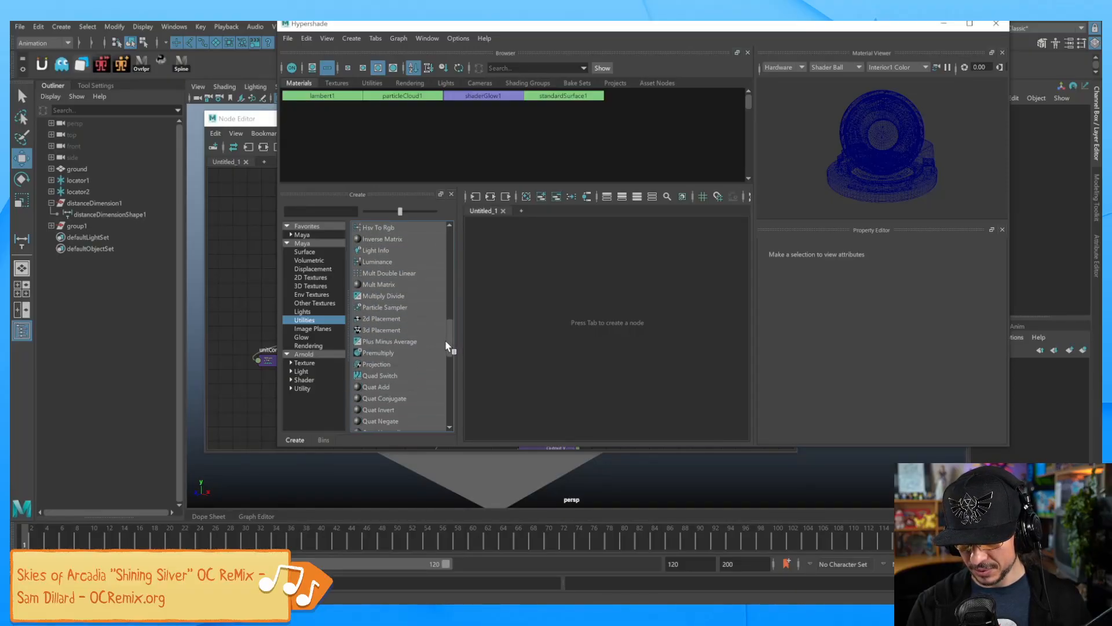
{"action": "left_click", "coordinate": [421, 342]}
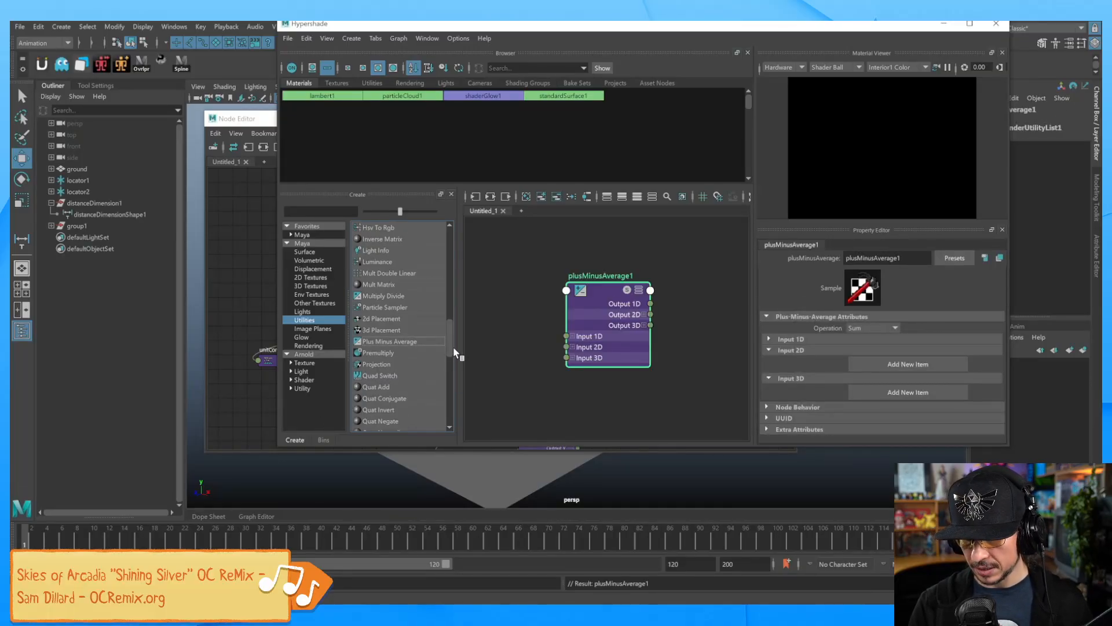
Step: Expand the Input 1D and Input 2D attributes of the plusMinusAverage node and look through the utility node list again
{"action": "left_click_drag", "start_coordinate": [455, 346], "coordinate": [453, 248]}
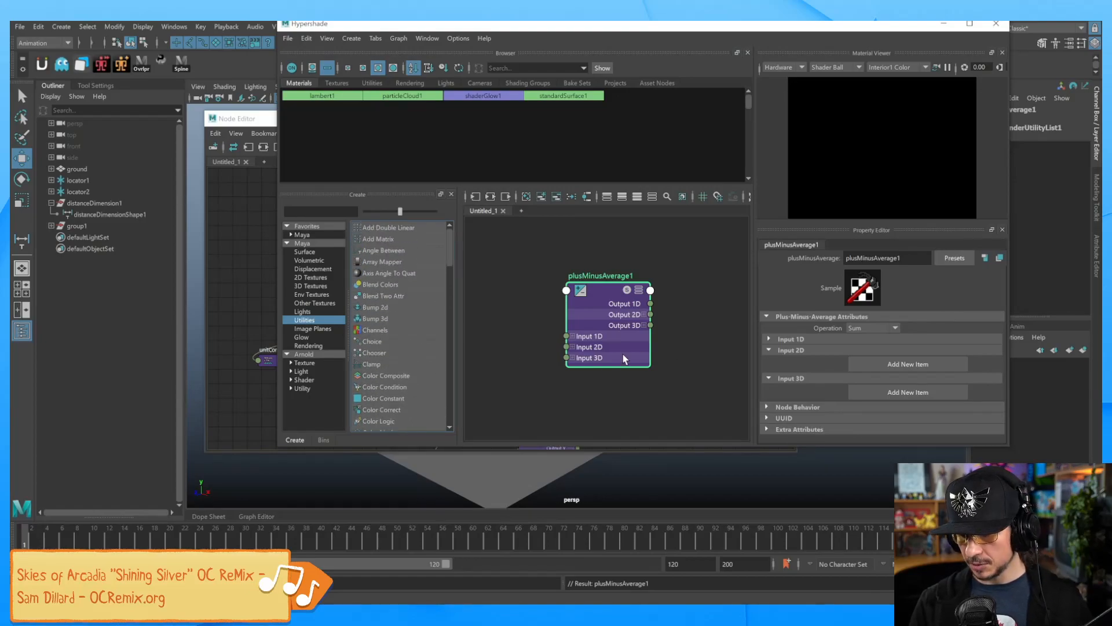
{"action": "left_click", "coordinate": [941, 391]}
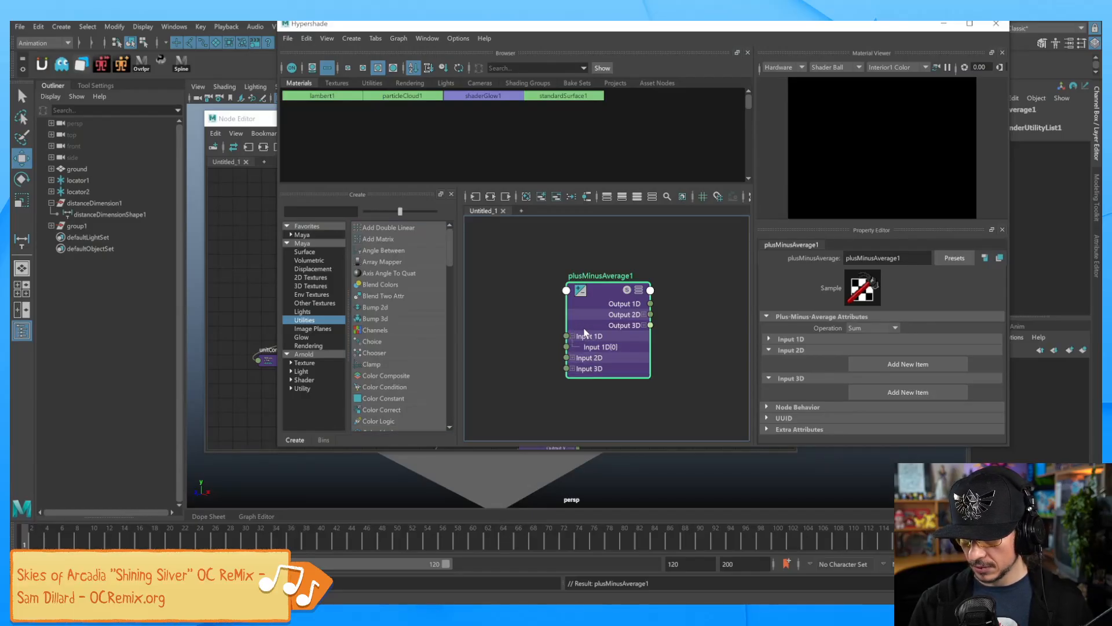
{"action": "left_click", "coordinate": [573, 359]}
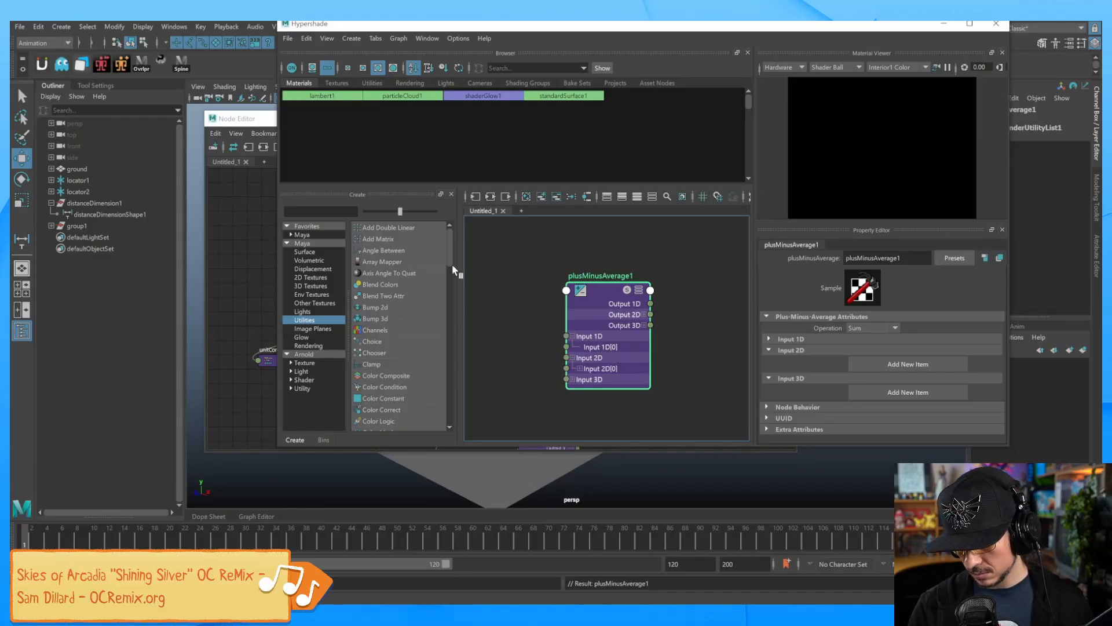
{"action": "left_click_drag", "start_coordinate": [452, 265], "coordinate": [450, 340]}
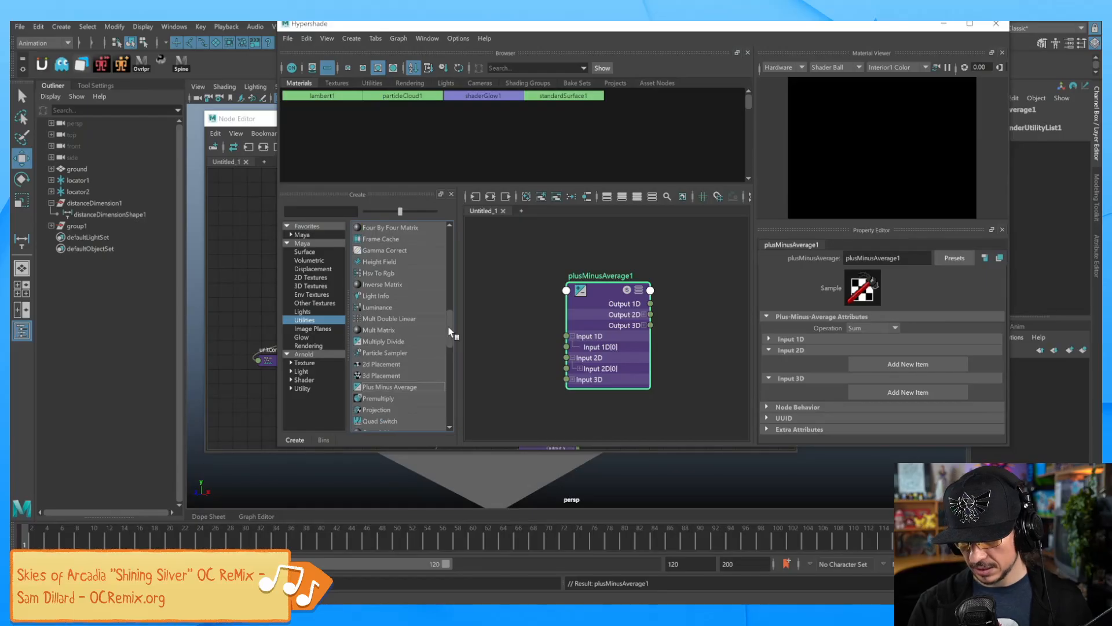
Step: Minimize the Hypershade and create another plusMinusAverage node in the Node Editor, placed between unitConversion1 and pCylinder1
{"action": "left_click", "coordinate": [943, 25]}
{"action": "left_click_drag", "start_coordinate": [464, 116], "coordinate": [509, 98]}
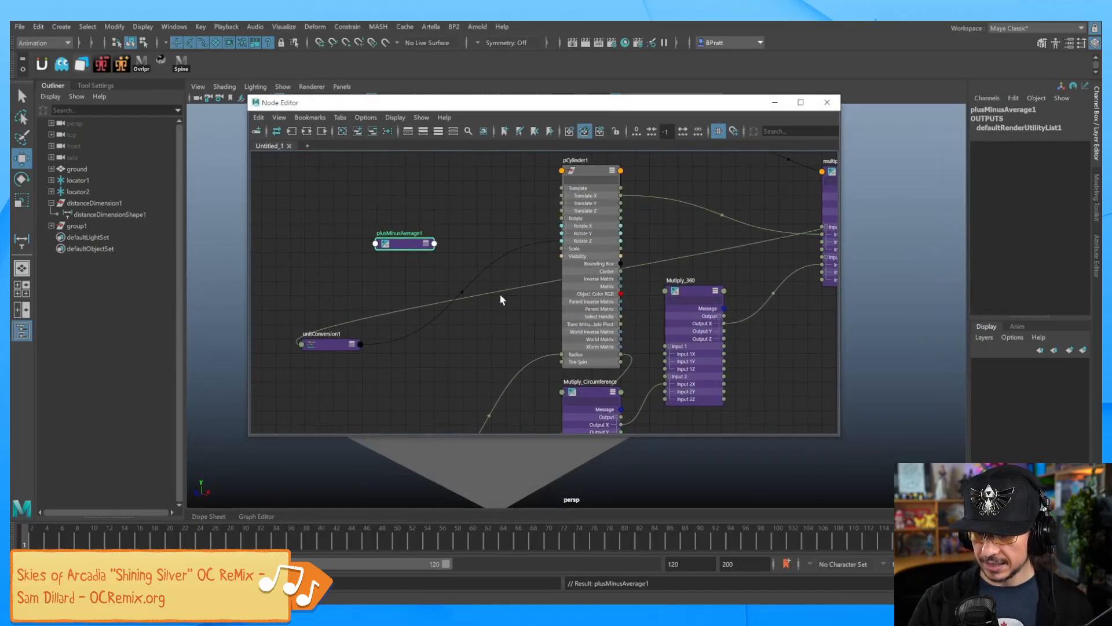
{"action": "key", "text": "Tab"}
{"action": "type", "text": "plus"}
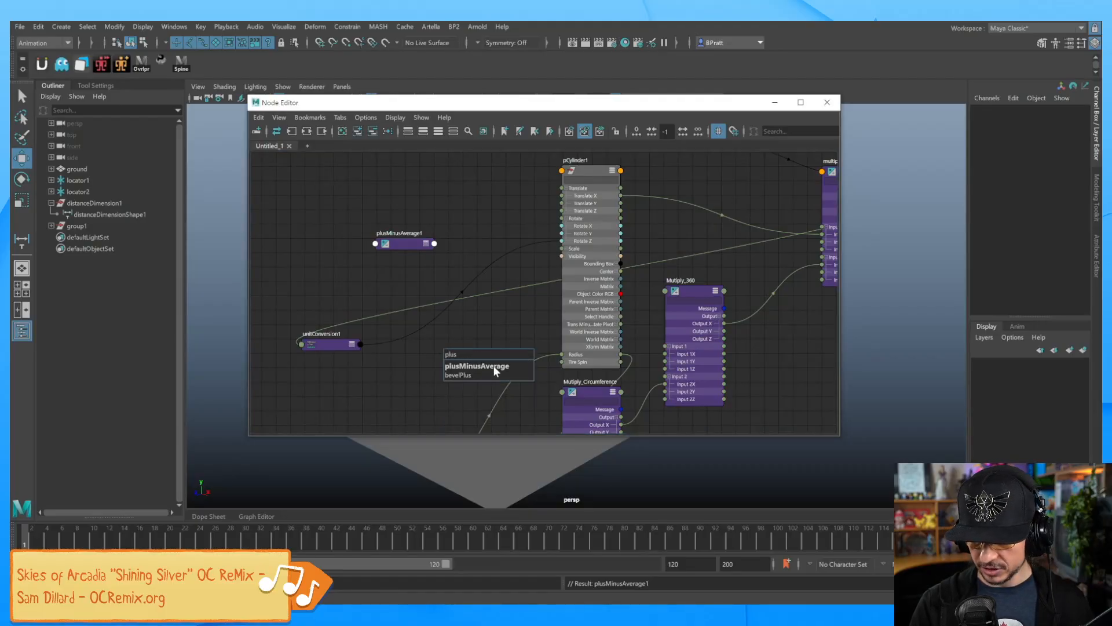
{"action": "left_click", "coordinate": [494, 367]}
{"action": "left_click_drag", "start_coordinate": [483, 356], "coordinate": [491, 331]}
{"action": "left_click", "coordinate": [493, 340]}
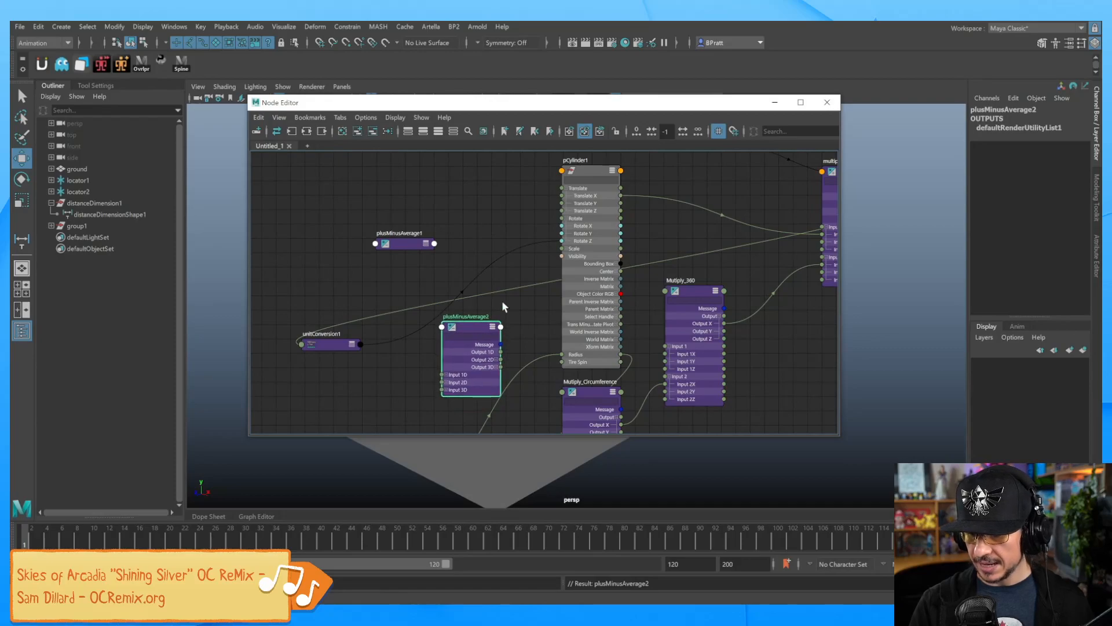
Step: Expand unitConversion1, dismiss the Output Selection window, and connect its Output to Input 1D of plusMinusAverage2, repositioning that node
{"action": "left_click", "coordinate": [372, 349]}
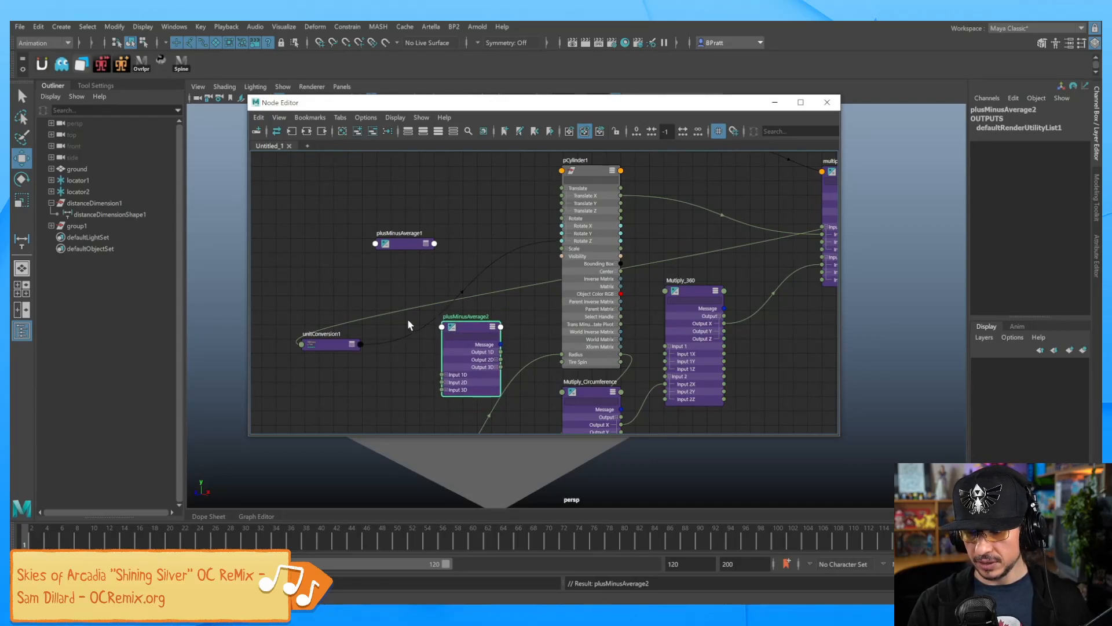
{"action": "left_click", "coordinate": [351, 345]}
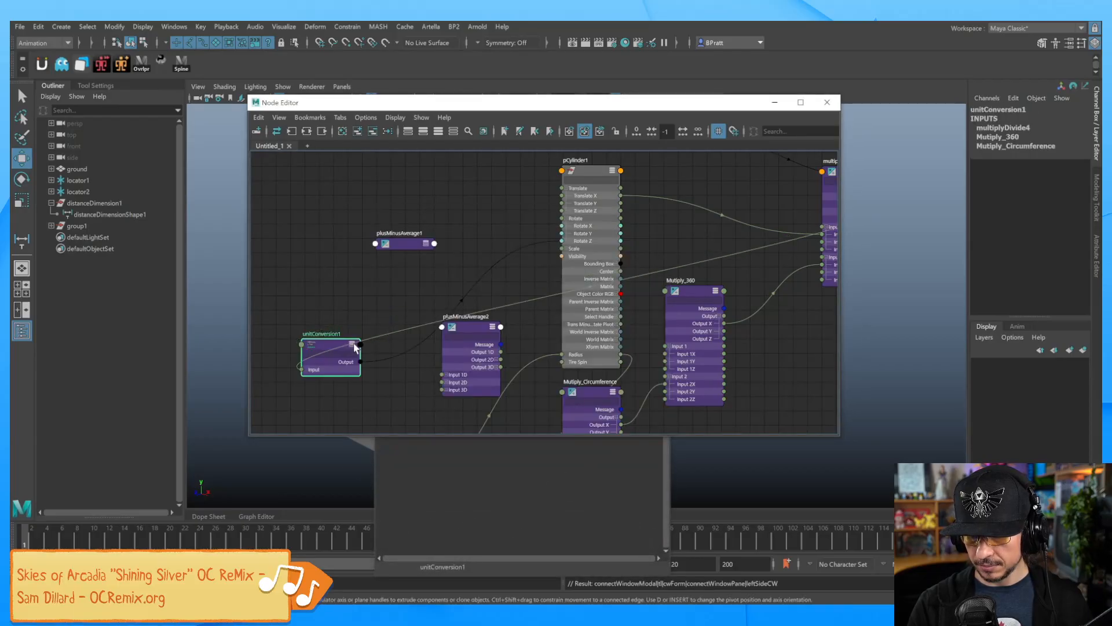
{"action": "left_click", "coordinate": [641, 449]}
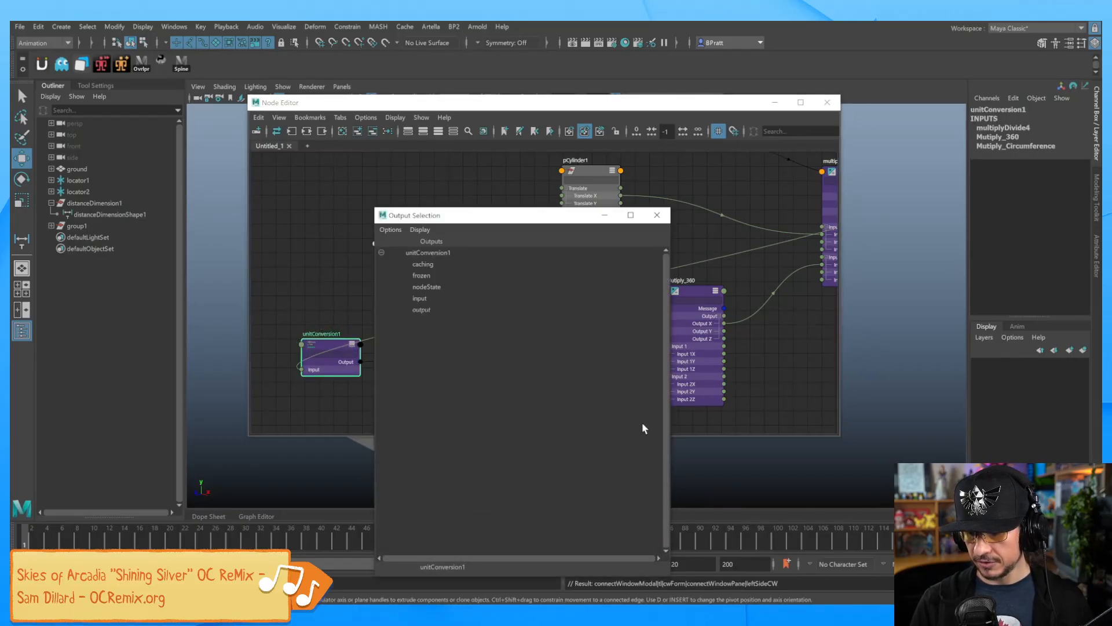
{"action": "left_click", "coordinate": [664, 221]}
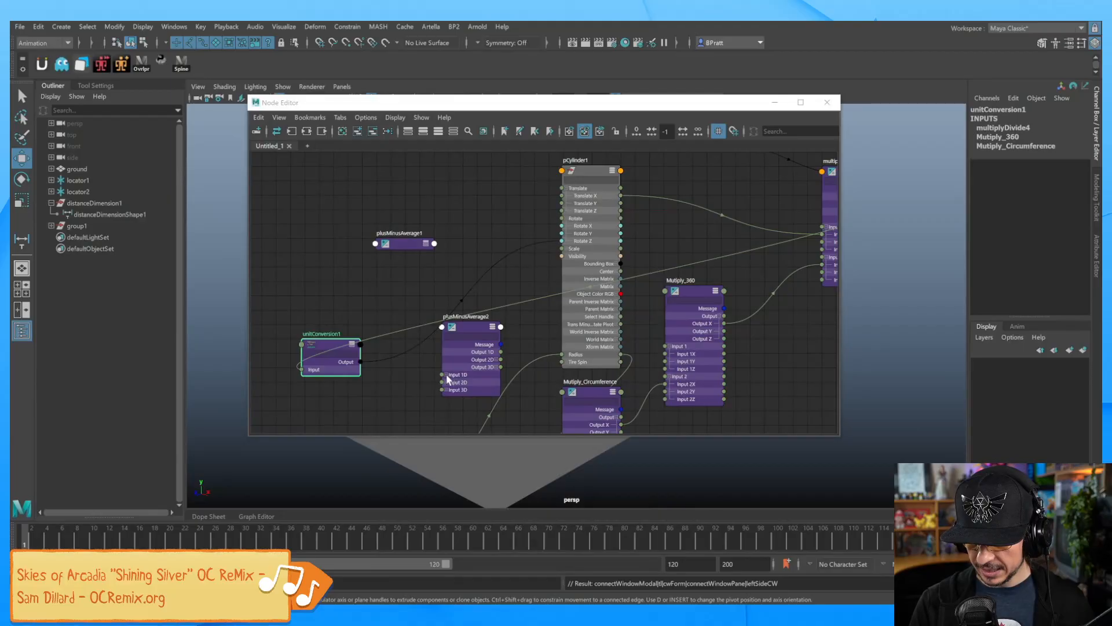
{"action": "left_click_drag", "start_coordinate": [360, 362], "coordinate": [446, 382]}
{"action": "left_click_drag", "start_coordinate": [471, 327], "coordinate": [448, 327]}
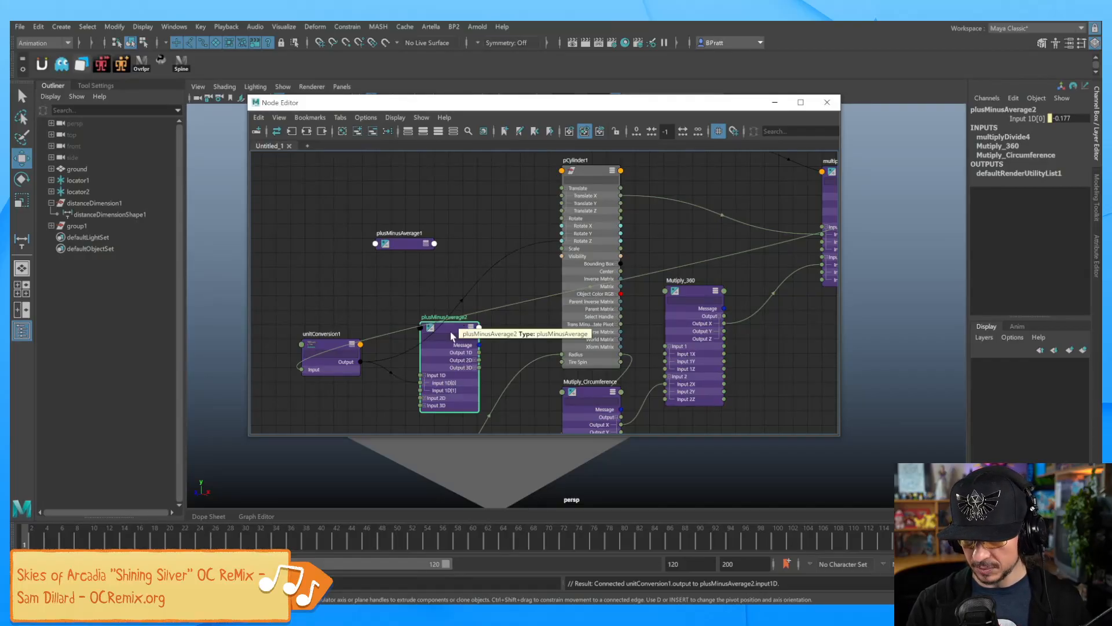
{"action": "left_click_drag", "start_coordinate": [452, 332], "coordinate": [454, 331]}
Step: Expand the inputs of plusMinusAverage2 and connect Tire Spin of pCylinder1 to its next Input 1D slot
{"action": "left_click", "coordinate": [426, 397]}
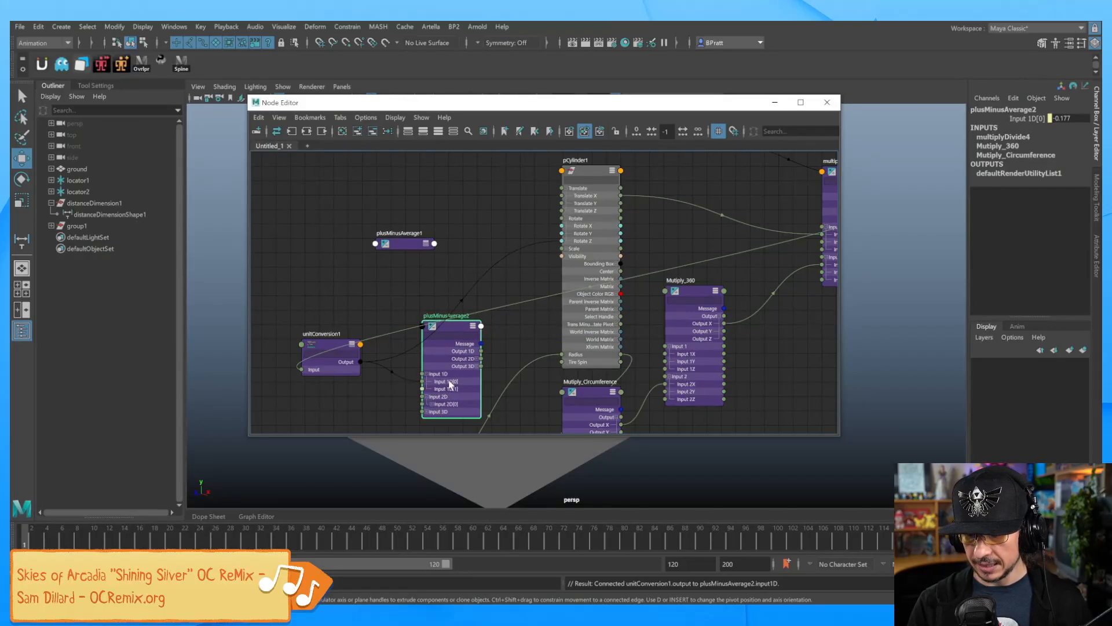
{"action": "left_click", "coordinate": [432, 404]}
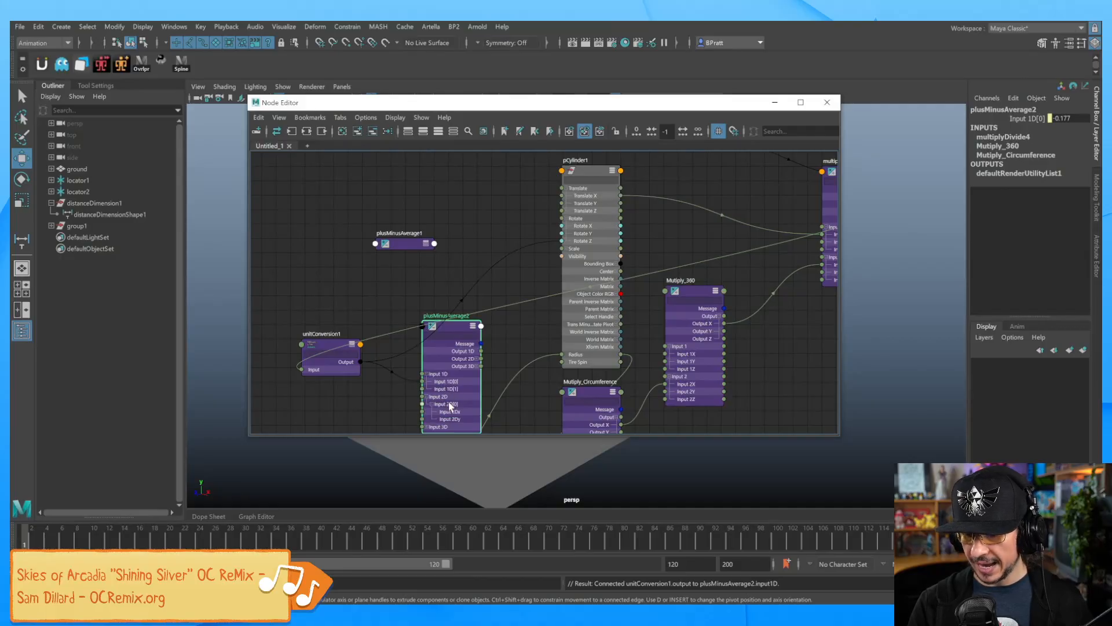
{"action": "left_click", "coordinate": [432, 404]}
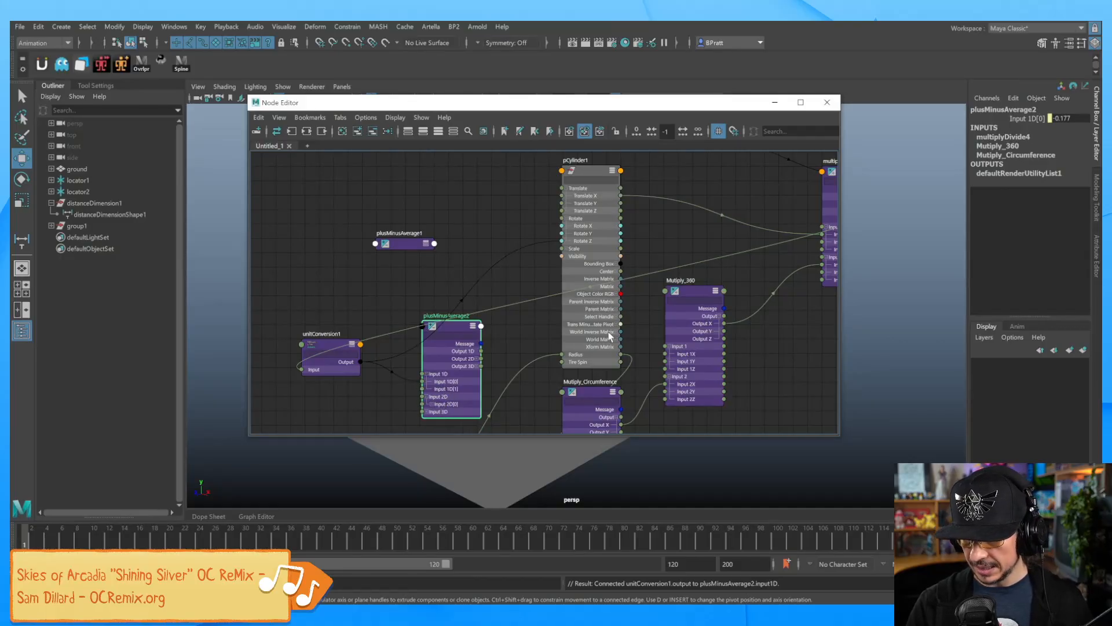
{"action": "left_click_drag", "start_coordinate": [620, 362], "coordinate": [494, 375]}
{"action": "left_click", "coordinate": [431, 403]}
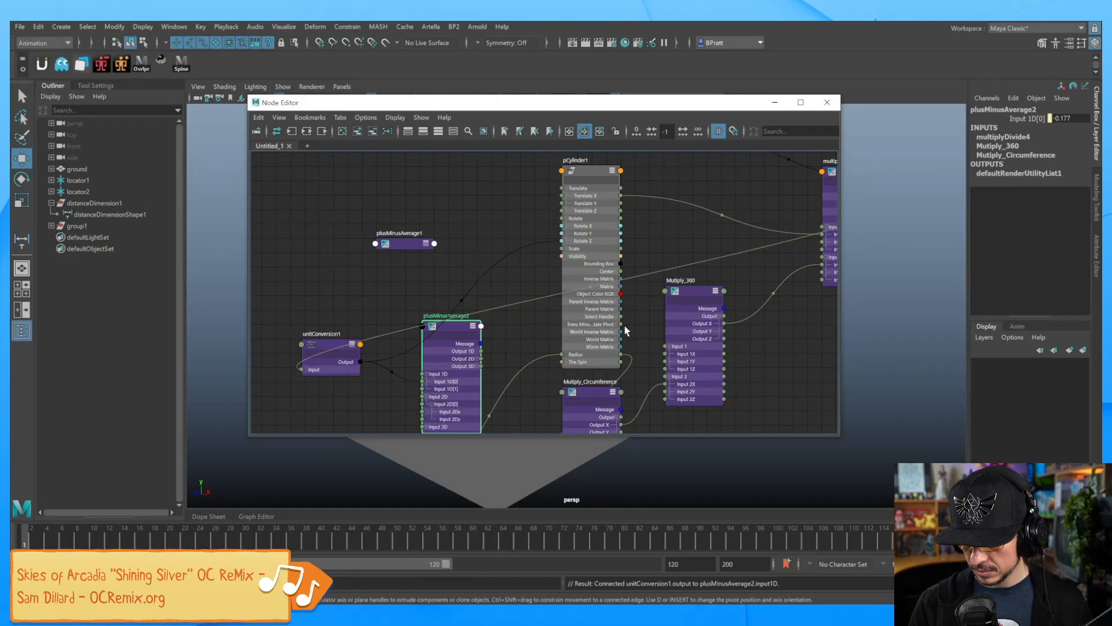
{"action": "left_click_drag", "start_coordinate": [621, 362], "coordinate": [422, 387]}
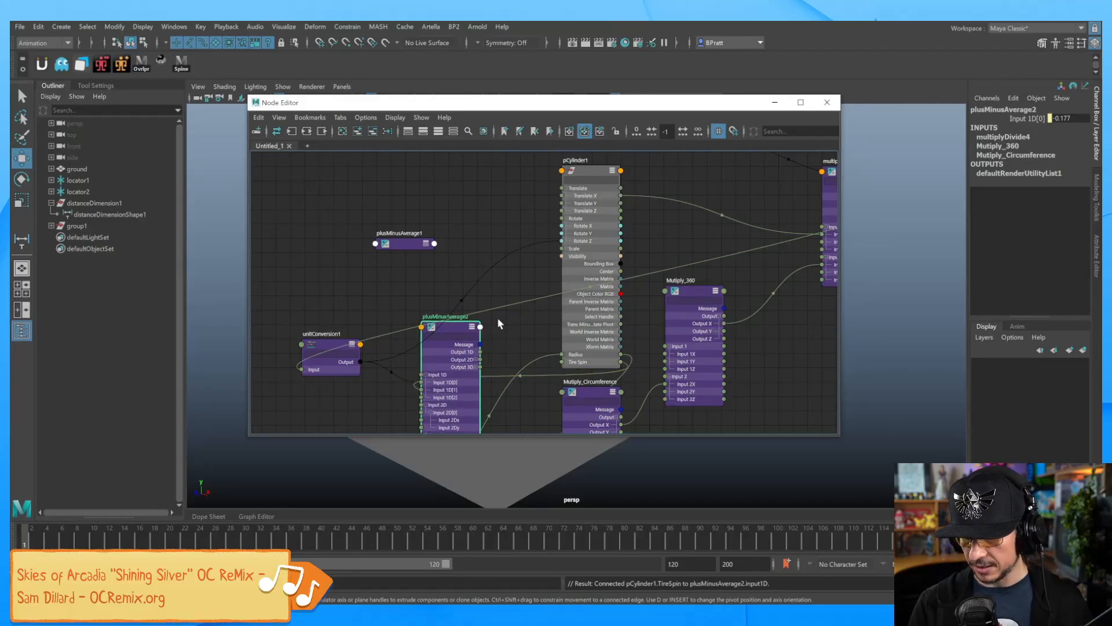
{"action": "left_click_drag", "start_coordinate": [461, 335], "coordinate": [448, 352]}
Step: Show the Attribute Editor for plusMinusAverage2 and inspect its Input 1D values and Operation options
{"action": "key", "text": "ctrl+a"}
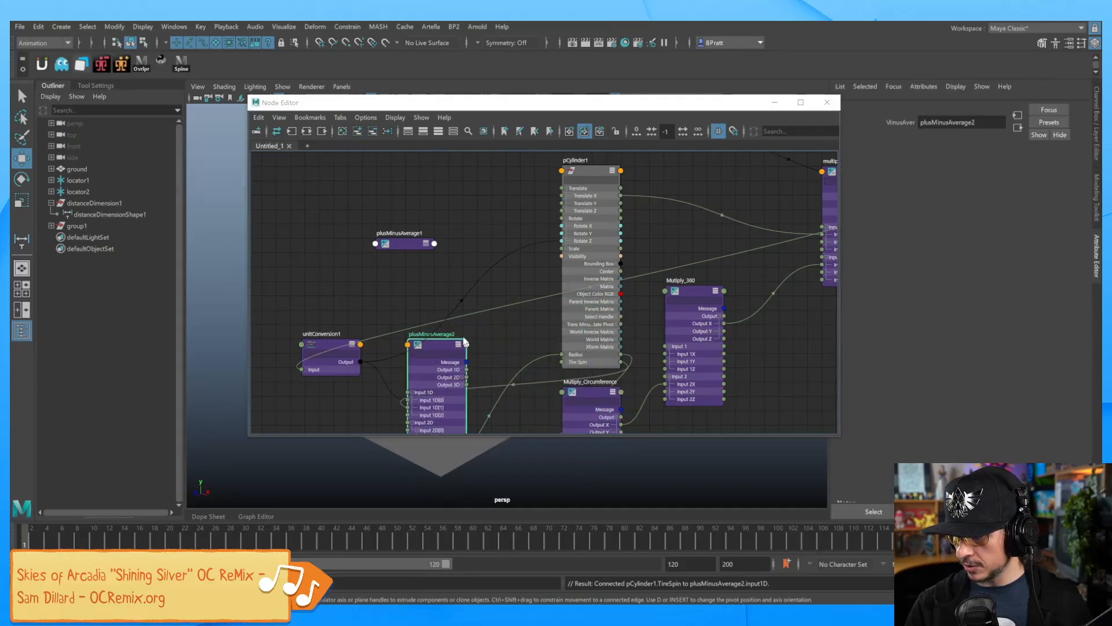
{"action": "left_click_drag", "start_coordinate": [740, 103], "coordinate": [664, 118]}
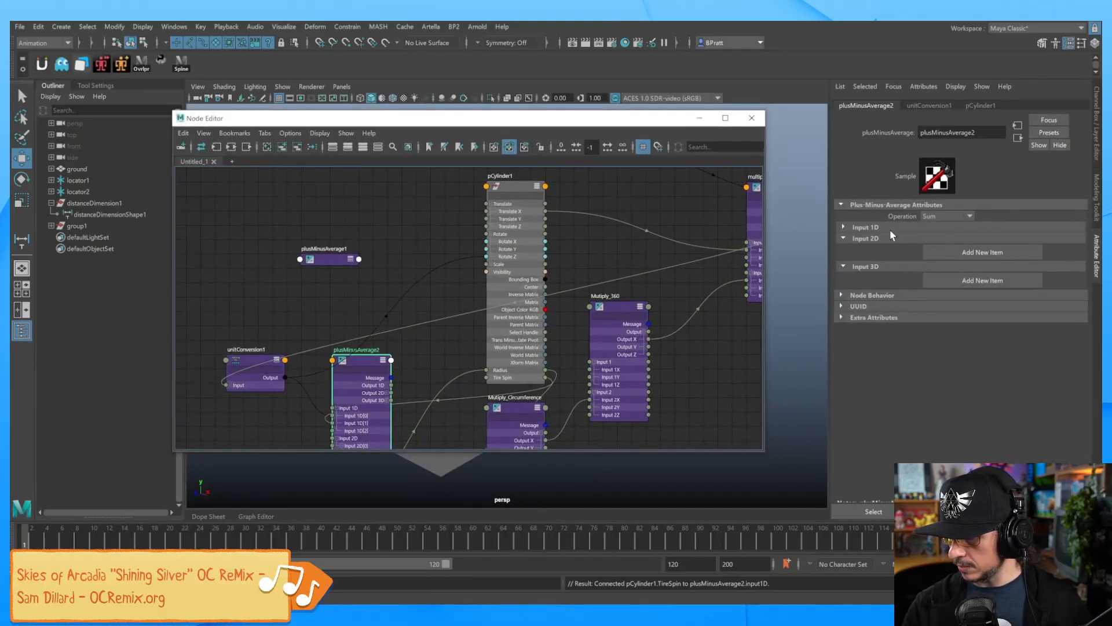
{"action": "left_click", "coordinate": [843, 238]}
{"action": "left_click", "coordinate": [843, 227]}
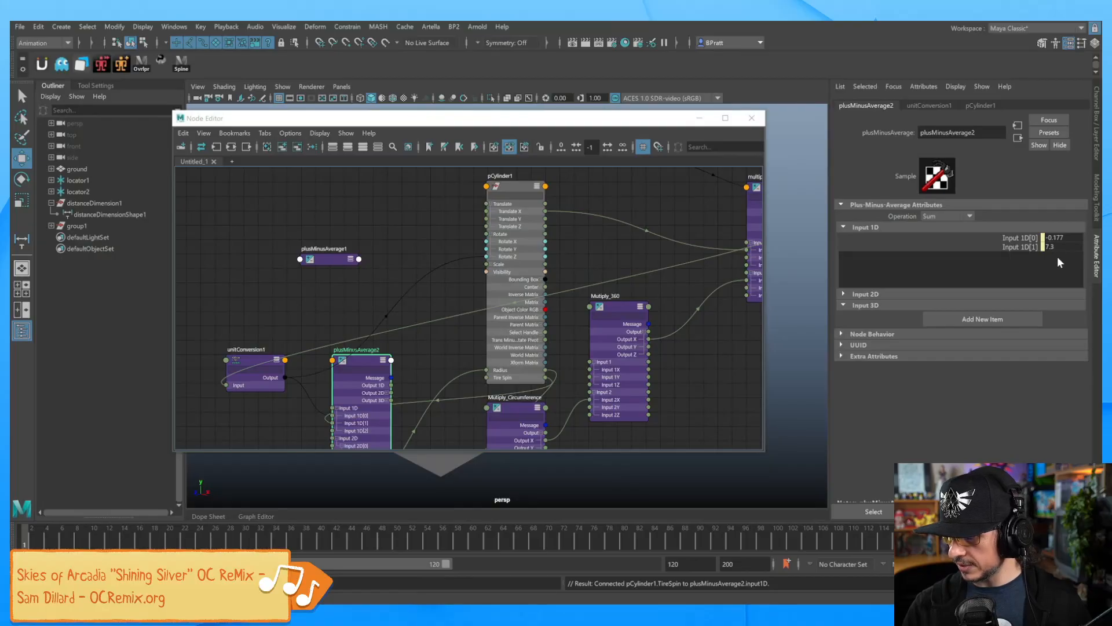
{"action": "left_click", "coordinate": [951, 214]}
{"action": "left_click", "coordinate": [953, 215]}
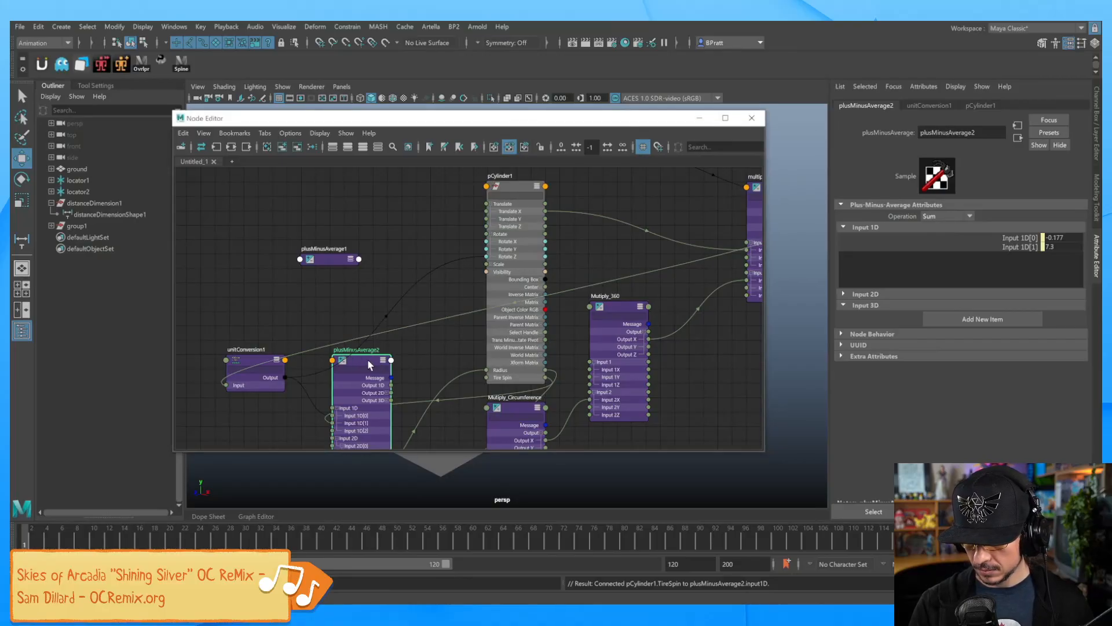
Step: Connect Output 1D of plusMinusAverage2 to Rotate Z of pCylinder1 and test the roll by moving the cylinder in the viewport
{"action": "left_click_drag", "start_coordinate": [369, 359], "coordinate": [349, 343]}
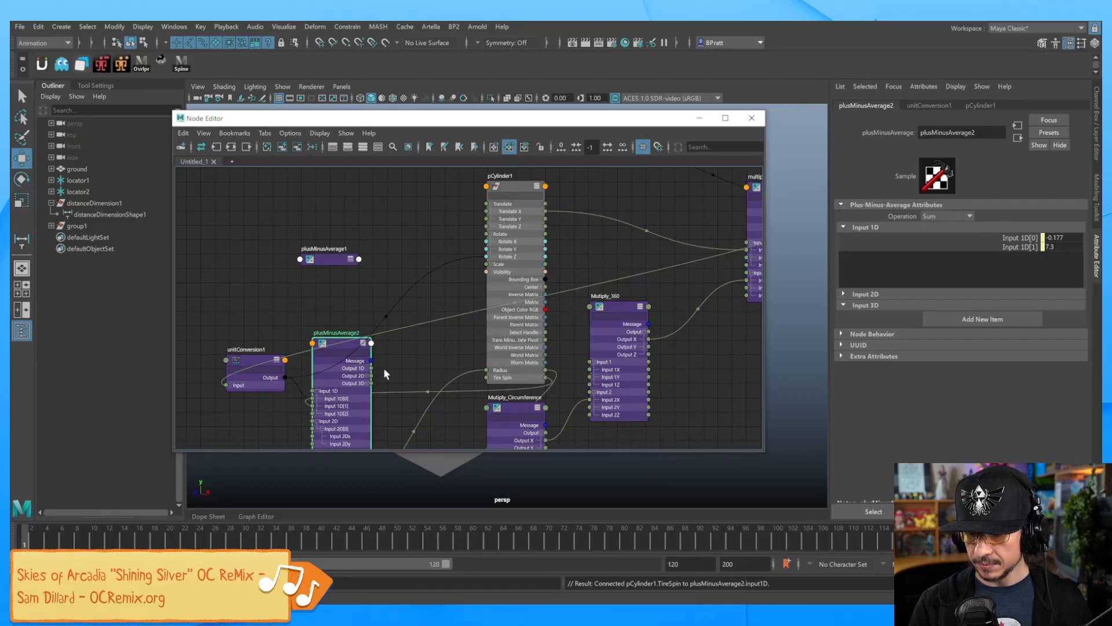
{"action": "left_click_drag", "start_coordinate": [372, 369], "coordinate": [486, 257]}
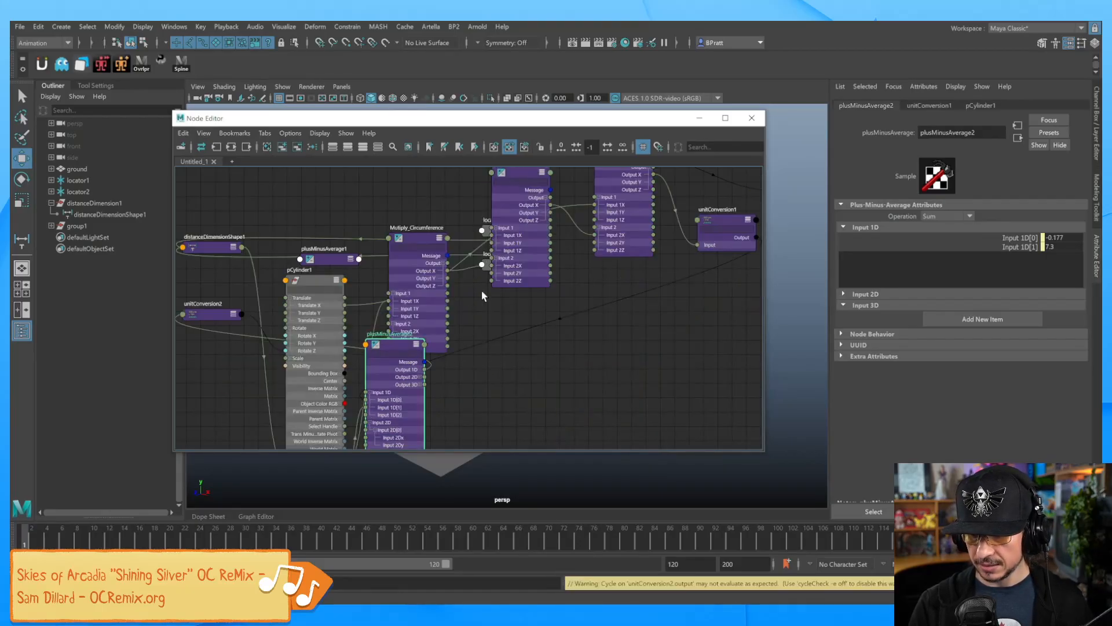
{"action": "left_click_drag", "start_coordinate": [648, 119], "coordinate": [628, 471]}
{"action": "left_click", "coordinate": [498, 330]}
{"action": "left_click_drag", "start_coordinate": [498, 298], "coordinate": [501, 409]}
Step: Undo the cylinder move, the new connections, and the creation of plusMinusAverage2, and bring the Node Editor back into view
{"action": "key", "text": "ctrl+z"}
{"action": "left_click_drag", "start_coordinate": [526, 468], "coordinate": [589, 158]}
{"action": "key", "text": "ctrl+z"}
{"action": "key", "text": "ctrl+z"}
{"action": "key", "text": "ctrl+z"}
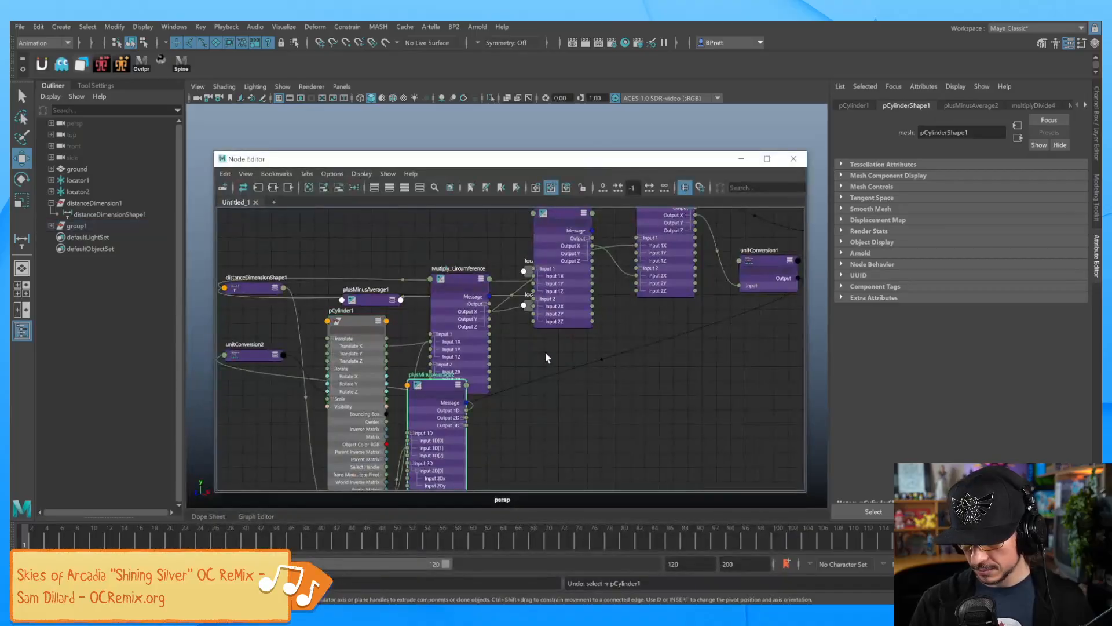
{"action": "key", "text": "ctrl+z"}
{"action": "key", "text": "ctrl+z"}
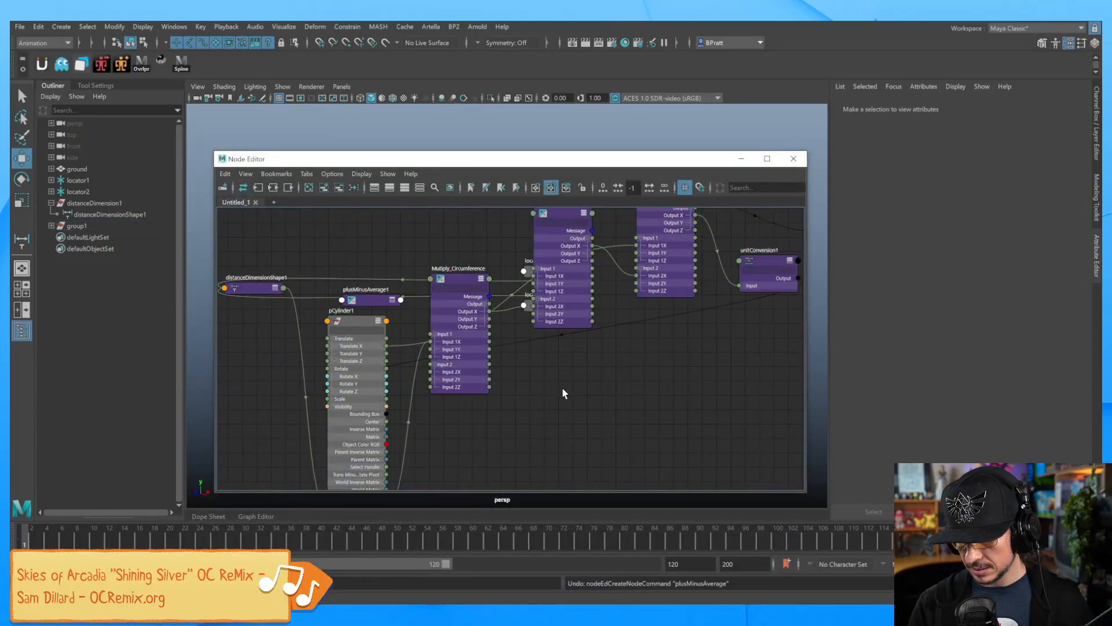
Step: Review the whole node network, browse the Hypershade's utility nodes up to the start of the list, and minimize the Hypershade
{"action": "scroll", "coordinate": [562, 387], "scroll_direction": "down", "scroll_amount": 5}
{"action": "middle_click_drag", "start_coordinate": [589, 363], "coordinate": [548, 370], "text": "alt"}
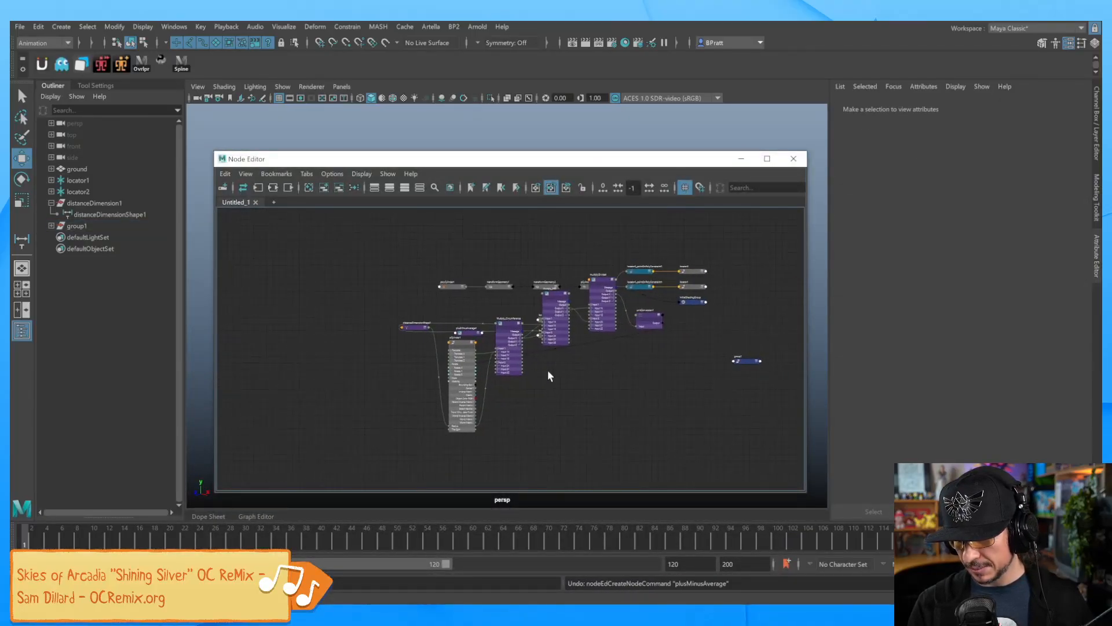
{"action": "right_click_drag", "start_coordinate": [547, 370], "coordinate": [595, 366], "text": "alt"}
{"action": "key", "text": "Tab"}
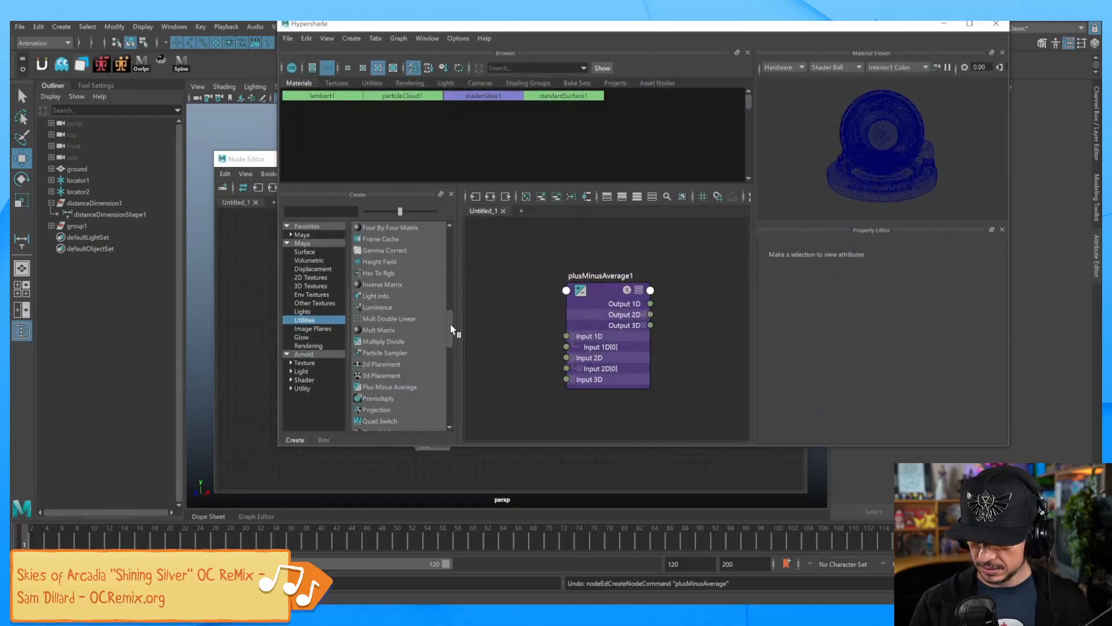
{"action": "scroll", "coordinate": [450, 328], "scroll_direction": "down", "scroll_amount": 3}
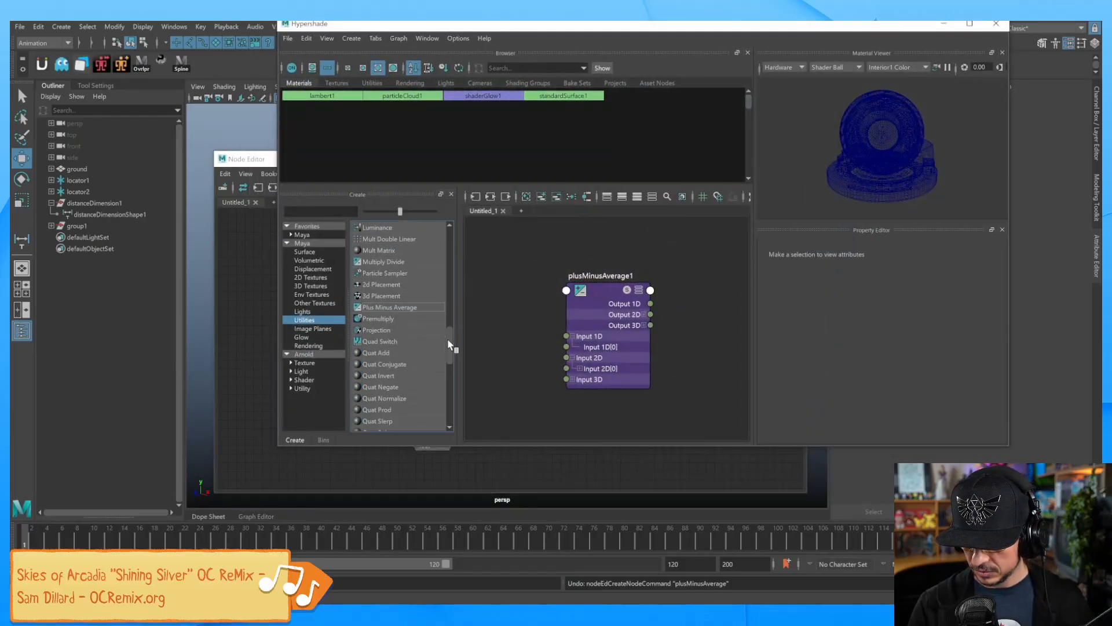
{"action": "left_click_drag", "start_coordinate": [449, 348], "coordinate": [451, 246]}
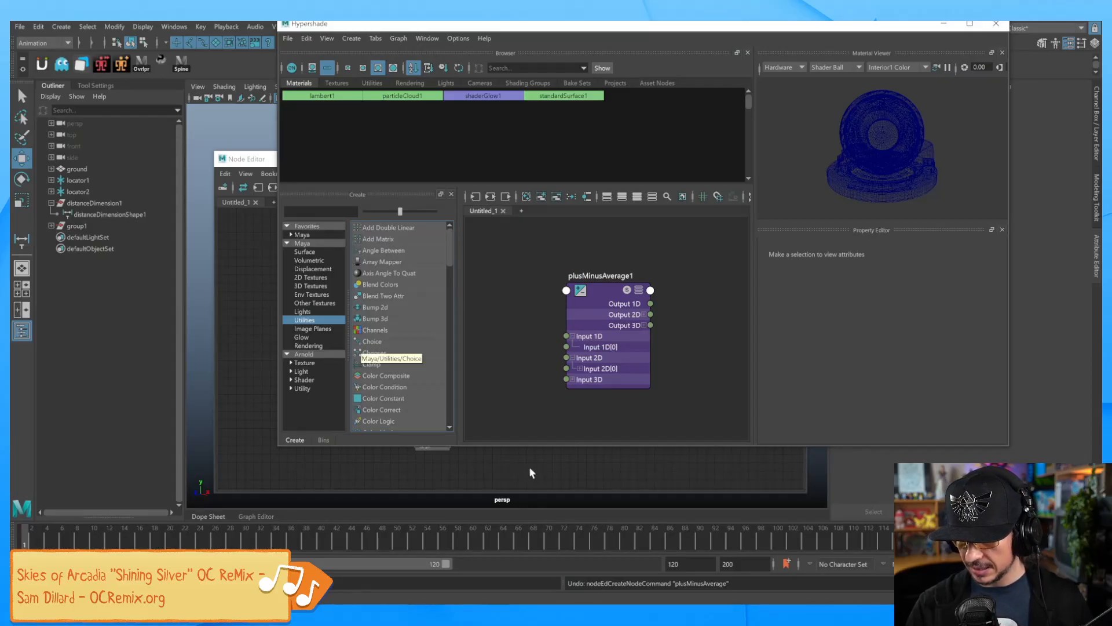
{"action": "left_click", "coordinate": [944, 23]}
Step: Create a plusMinusAverage node in the empty area below the network in the Node Editor
{"action": "key", "text": "Tab"}
{"action": "key", "text": "Tab"}
{"action": "type", "text": "plus"}
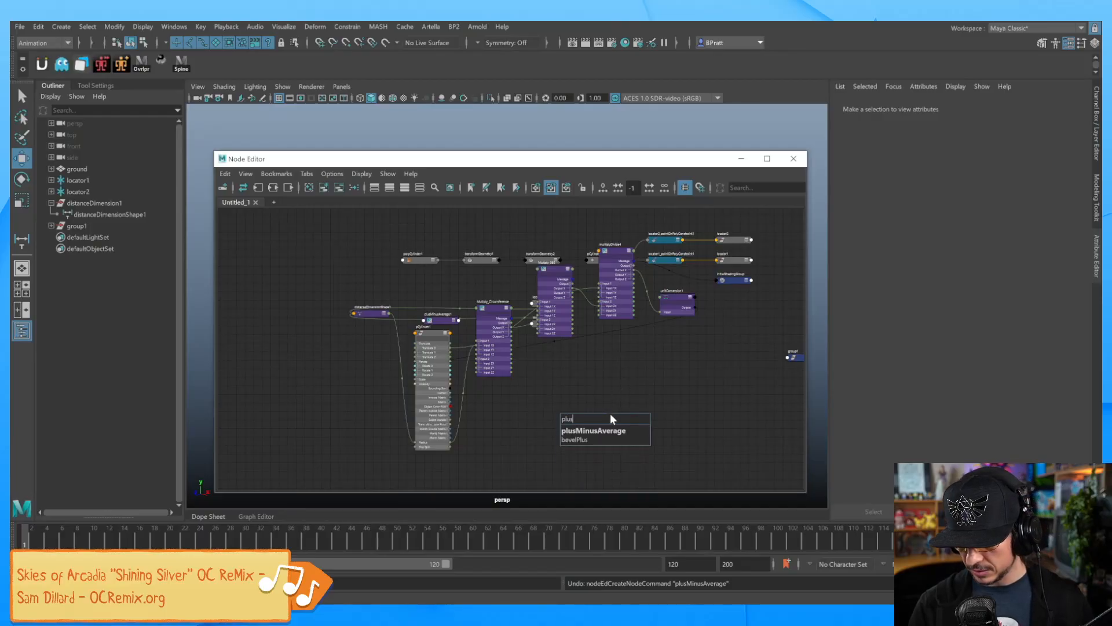
{"action": "key", "text": "Down"}
{"action": "key", "text": "Return"}
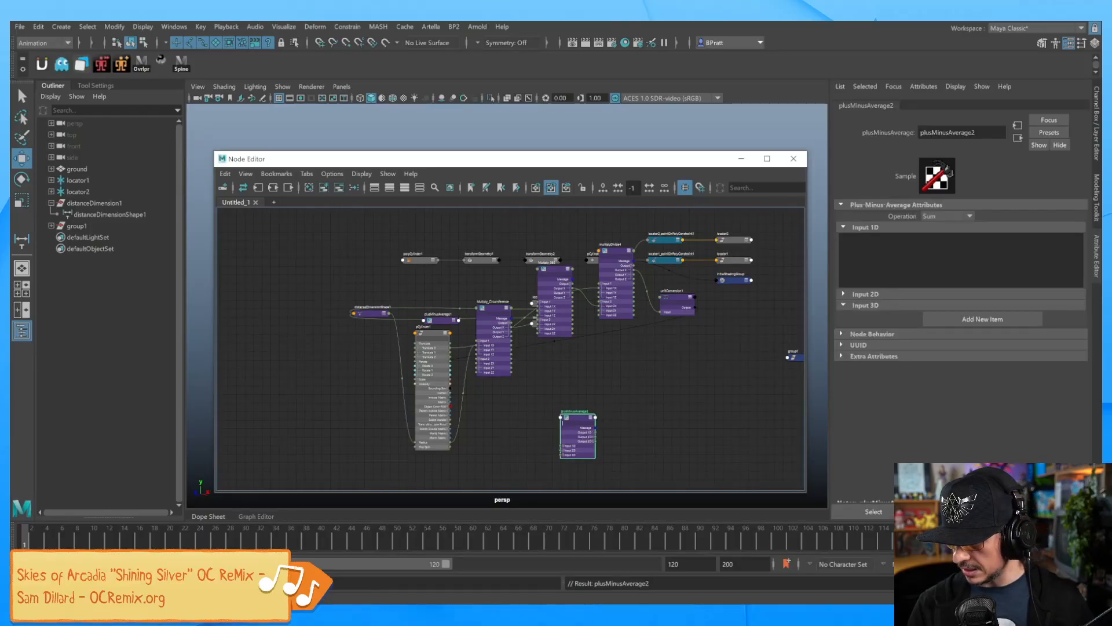
Step: Check the new node's Operation options, collapse its Input 3D section, and expand its Input 2D section
{"action": "left_click", "coordinate": [954, 216]}
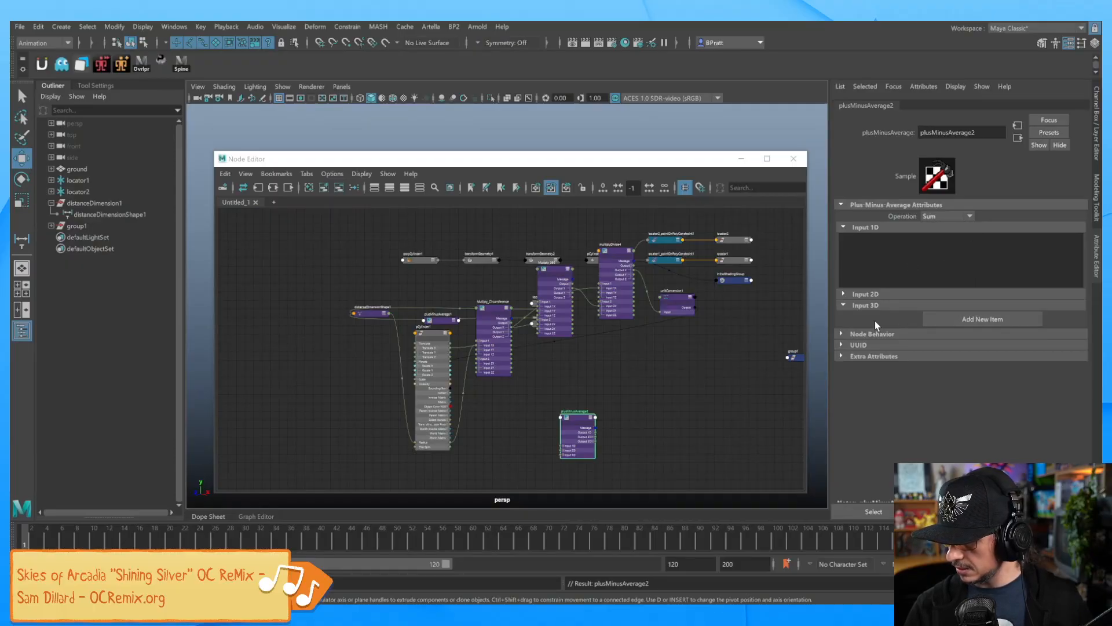
{"action": "left_click", "coordinate": [844, 306]}
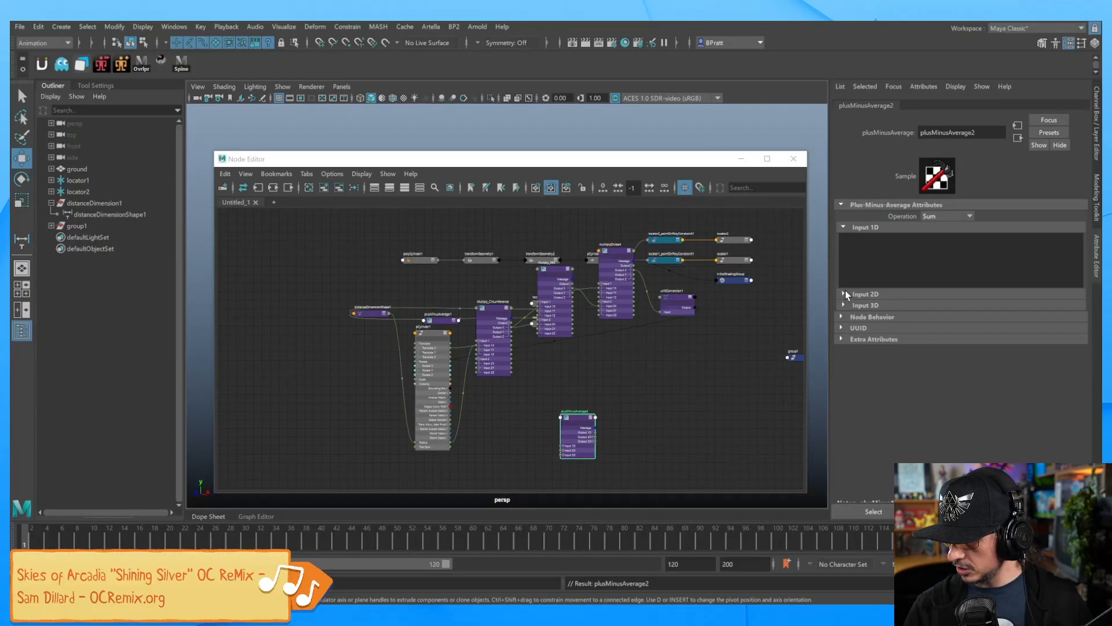
{"action": "left_click", "coordinate": [844, 294]}
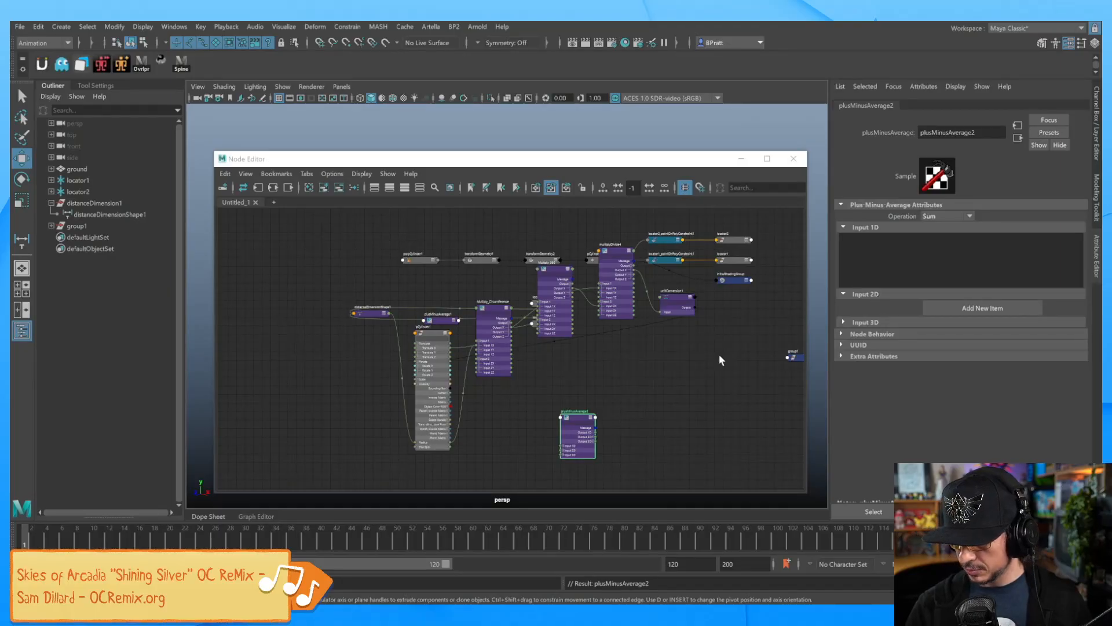
Step: Move the plusMinusAverage2 node across the network to the free space before pCylinder1
{"action": "left_click_drag", "start_coordinate": [578, 417], "coordinate": [576, 400]}
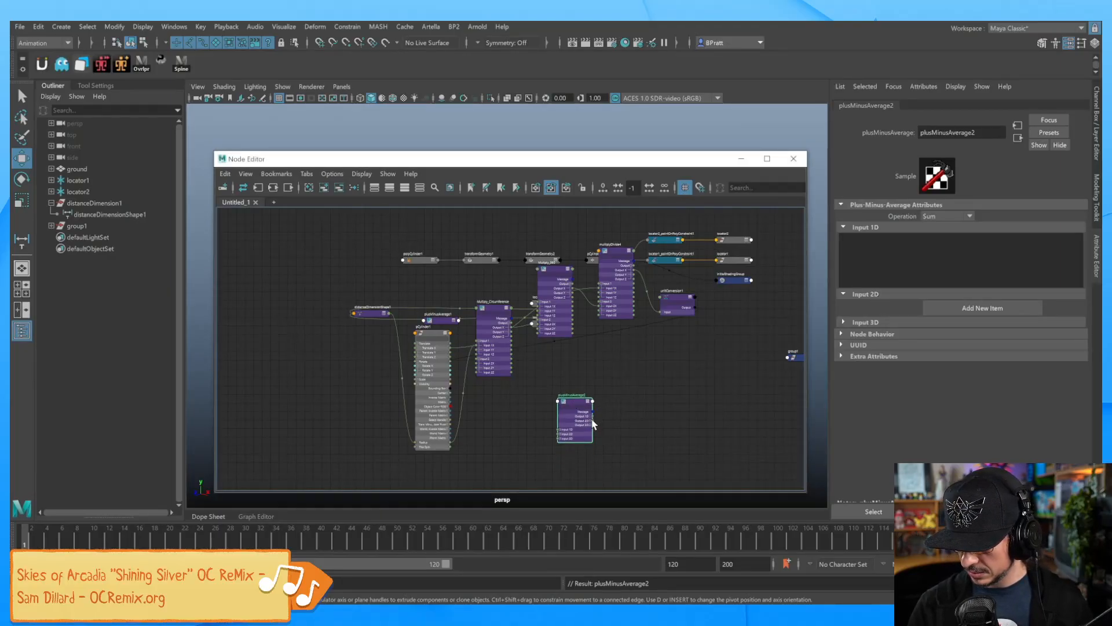
{"action": "left_click", "coordinate": [591, 426]}
{"action": "left_click", "coordinate": [589, 420]}
{"action": "left_click_drag", "start_coordinate": [578, 398], "coordinate": [356, 379]}
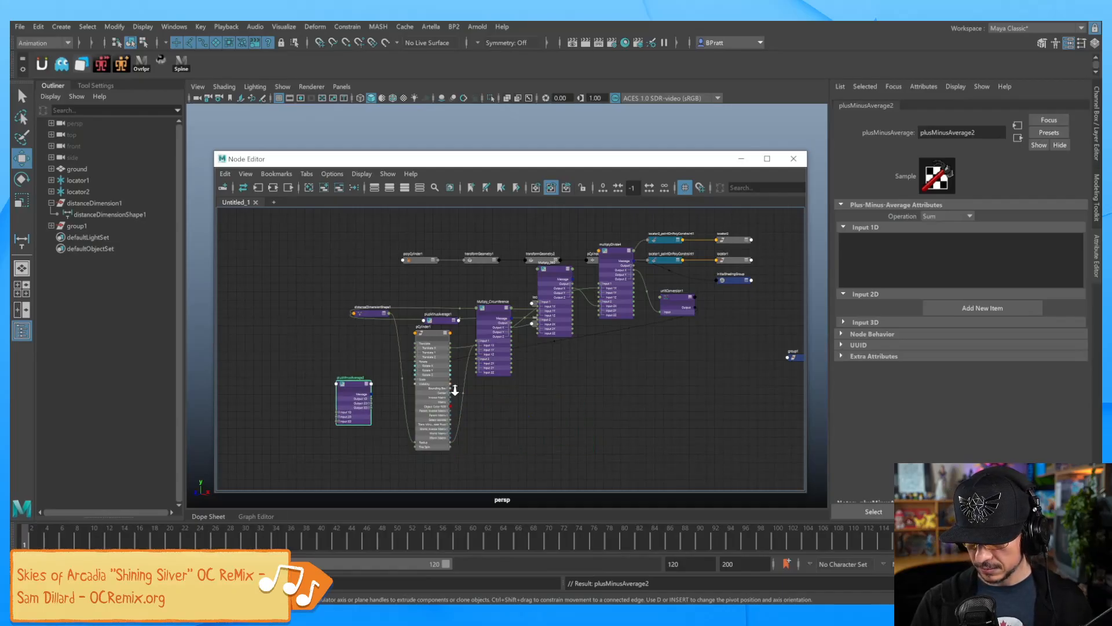
Step: Rearrange the network by moving Multiply_360 below the locator shape nodes and distanceDimensionShape1 beneath the multiply nodes
{"action": "scroll", "coordinate": [426, 405], "scroll_direction": "up", "scroll_amount": 5}
{"action": "scroll", "coordinate": [577, 375], "scroll_direction": "down", "scroll_amount": 5}
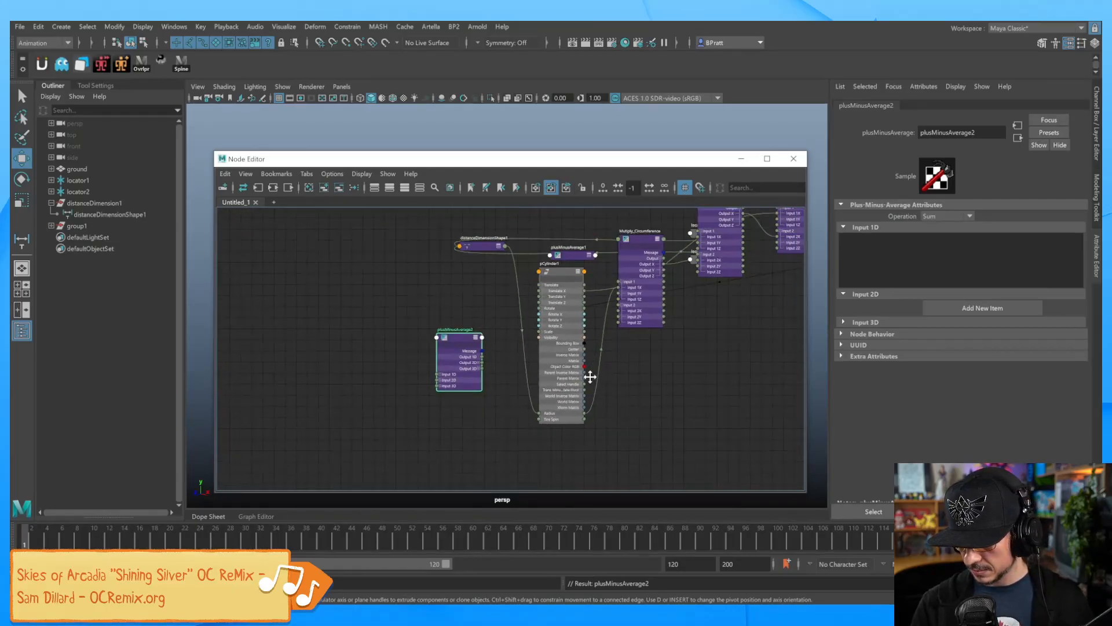
{"action": "right_click_drag", "start_coordinate": [606, 376], "coordinate": [666, 351], "text": "alt"}
{"action": "middle_click_drag", "start_coordinate": [670, 350], "coordinate": [639, 360], "text": "alt"}
{"action": "right_click_drag", "start_coordinate": [639, 360], "coordinate": [632, 354], "text": "alt"}
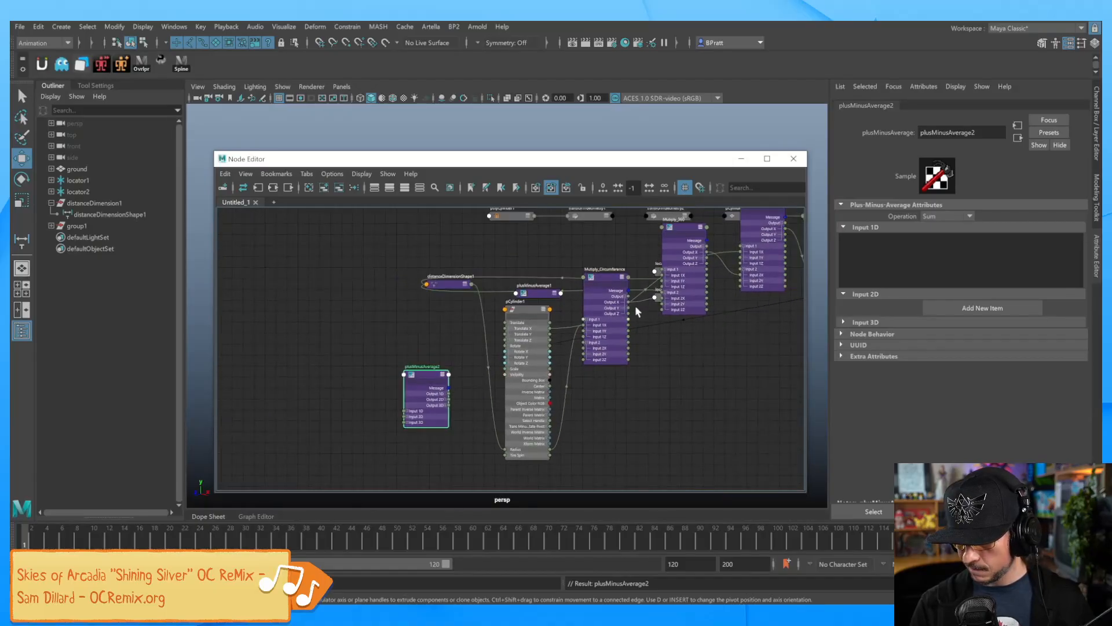
{"action": "left_click_drag", "start_coordinate": [688, 231], "coordinate": [693, 334]}
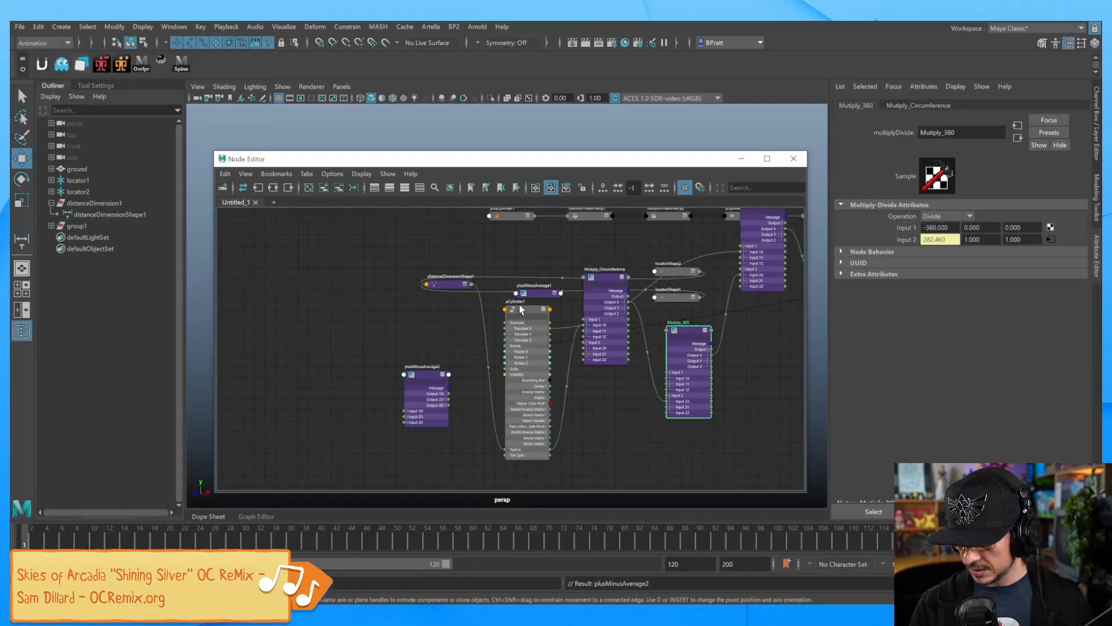
{"action": "left_click_drag", "start_coordinate": [452, 287], "coordinate": [645, 468]}
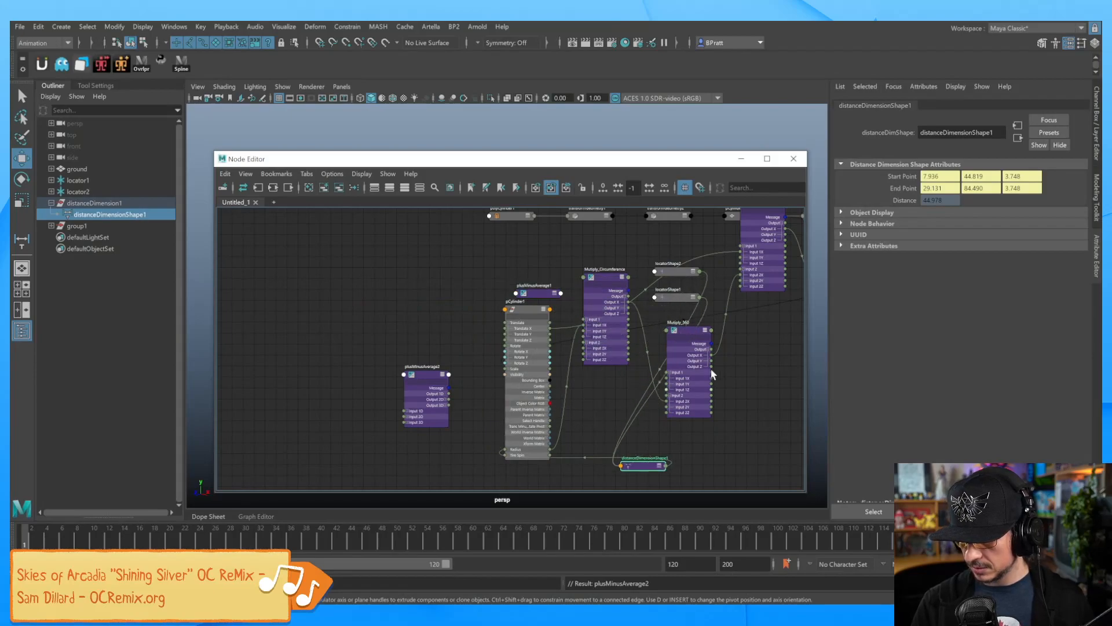
Step: Move the unitConversion1 node across the network to the free space above plusMinusAverage2
{"action": "middle_click_drag", "start_coordinate": [664, 358], "coordinate": [578, 373], "text": "alt"}
{"action": "left_click_drag", "start_coordinate": [753, 301], "coordinate": [358, 303]}
{"action": "middle_click_drag", "start_coordinate": [452, 319], "coordinate": [507, 326], "text": "alt"}
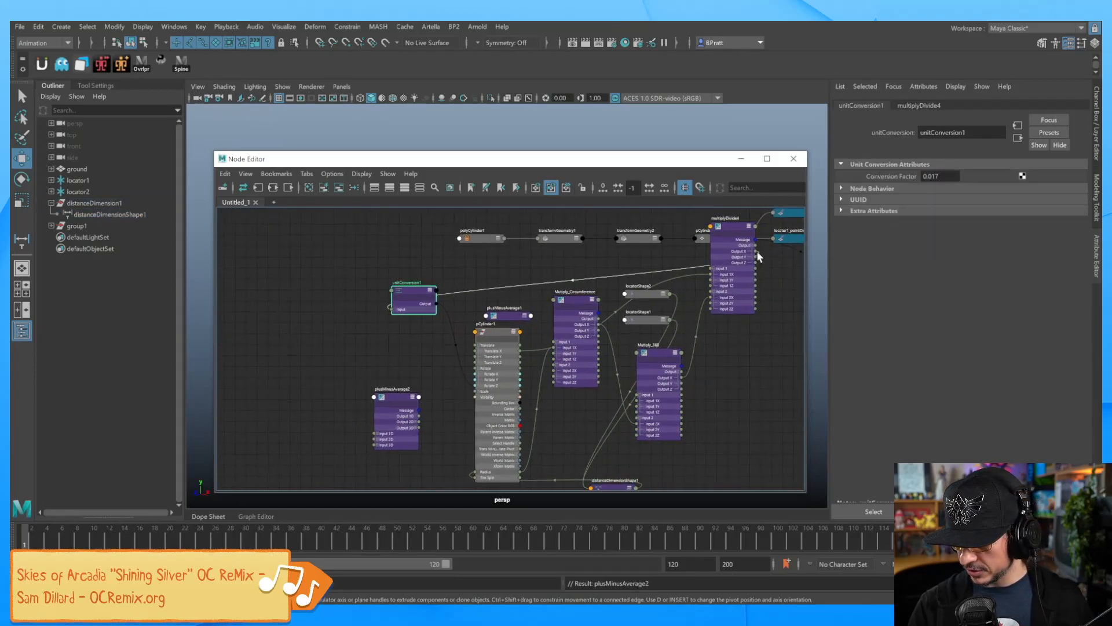
Step: Wire multiplyDivide4's Output X and pCylinder1's Tire Spin into plusMinusAverage2's Input 1D, and its Output 1D into pCylinder1's Rotate Z
{"action": "left_click_drag", "start_coordinate": [765, 253], "coordinate": [374, 434]}
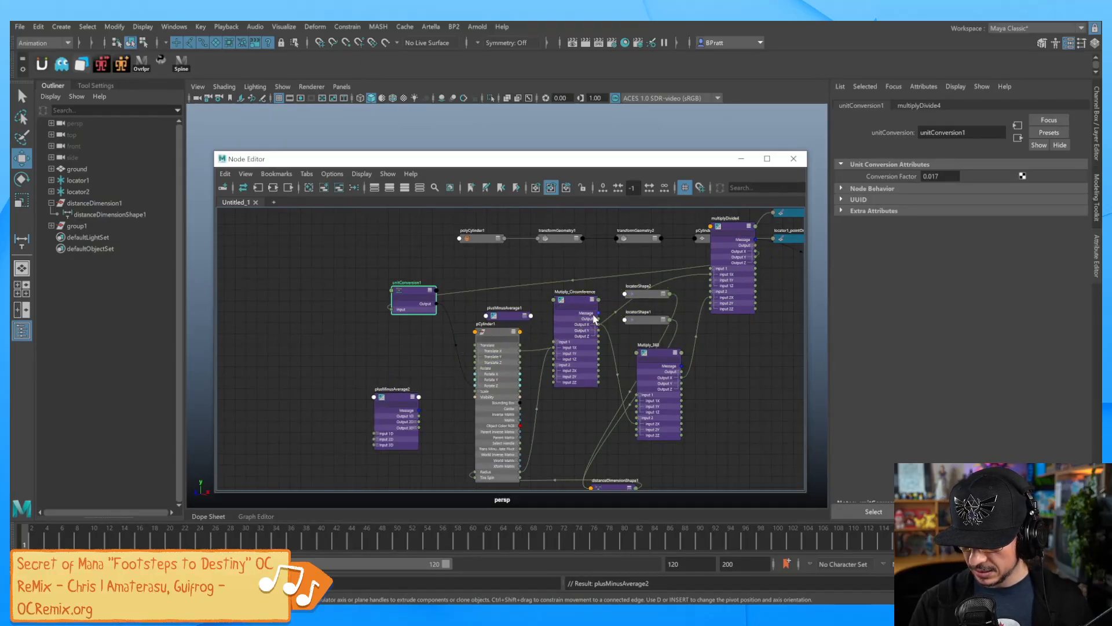
{"action": "left_click", "coordinate": [380, 434]}
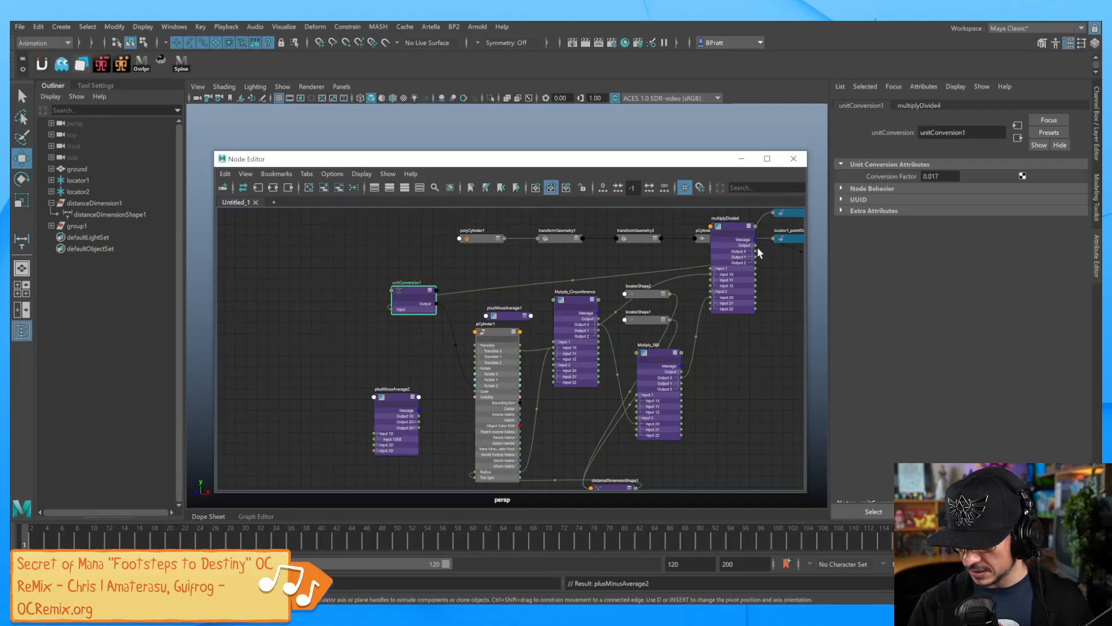
{"action": "left_click_drag", "start_coordinate": [755, 251], "coordinate": [376, 435]}
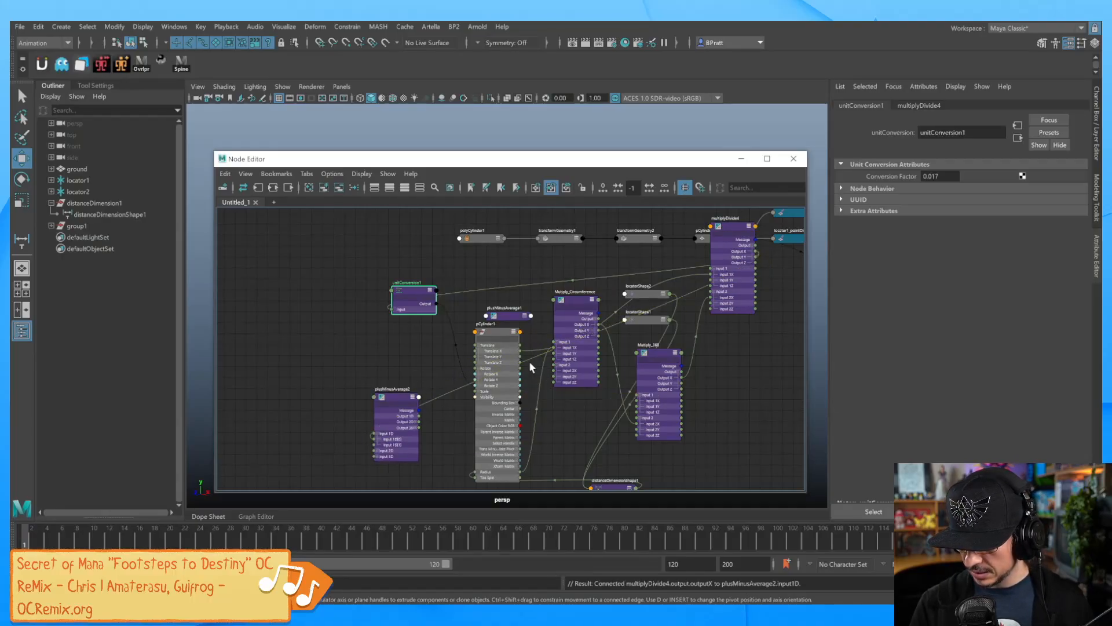
{"action": "left_click_drag", "start_coordinate": [520, 478], "coordinate": [375, 442]}
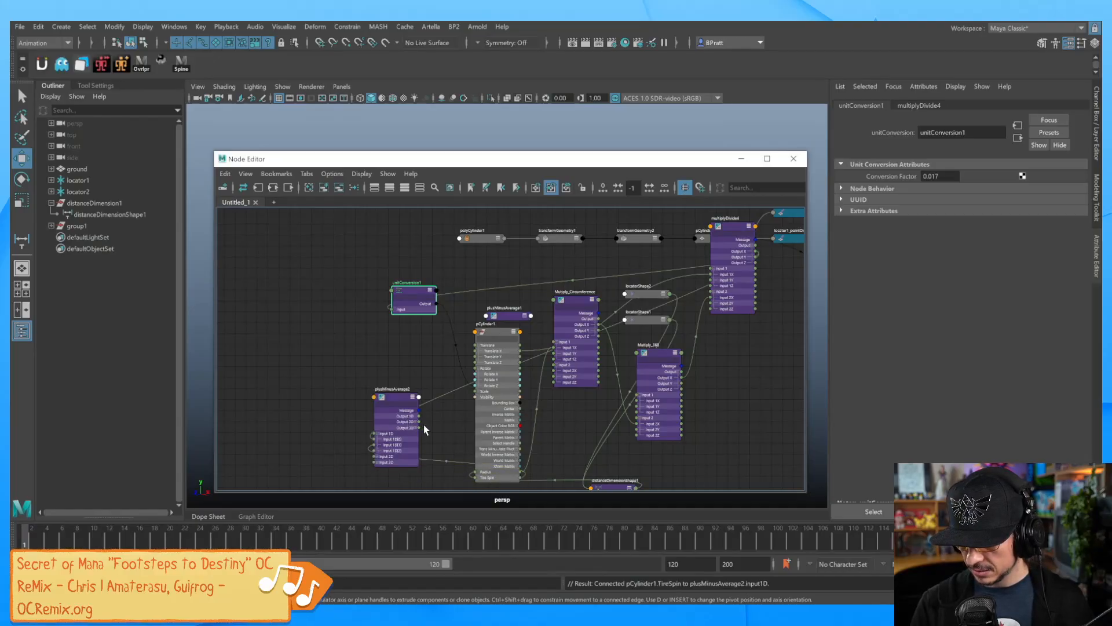
{"action": "left_click_drag", "start_coordinate": [442, 443], "coordinate": [486, 382]}
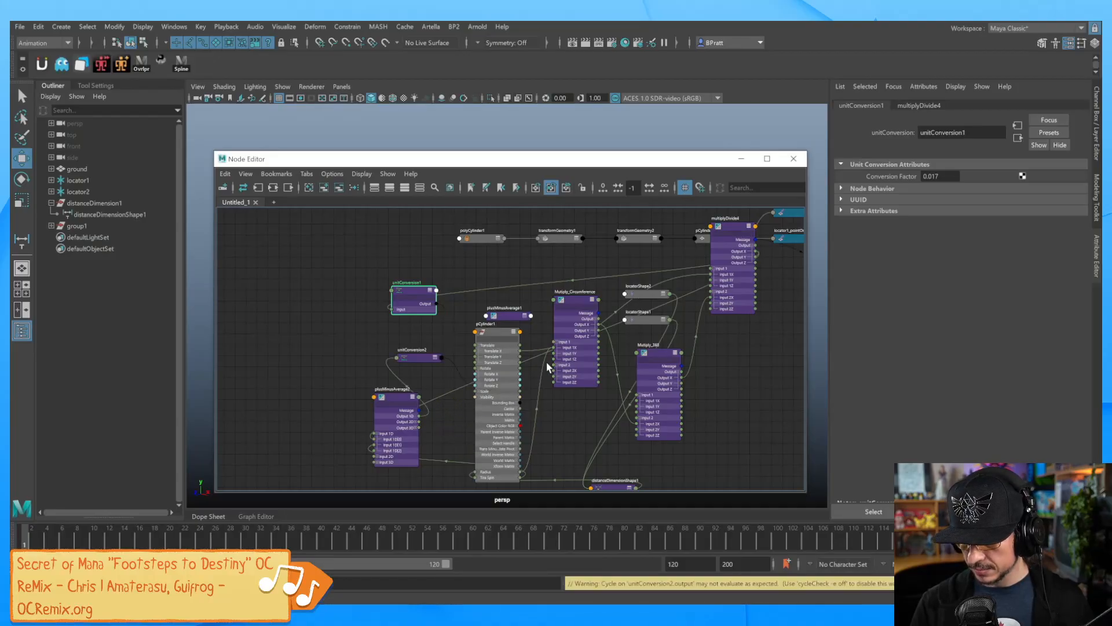
Step: Select the cylinder in the viewport, and delete the leftover unitConversion1 node from the network
{"action": "left_click_drag", "start_coordinate": [711, 161], "coordinate": [633, 427]}
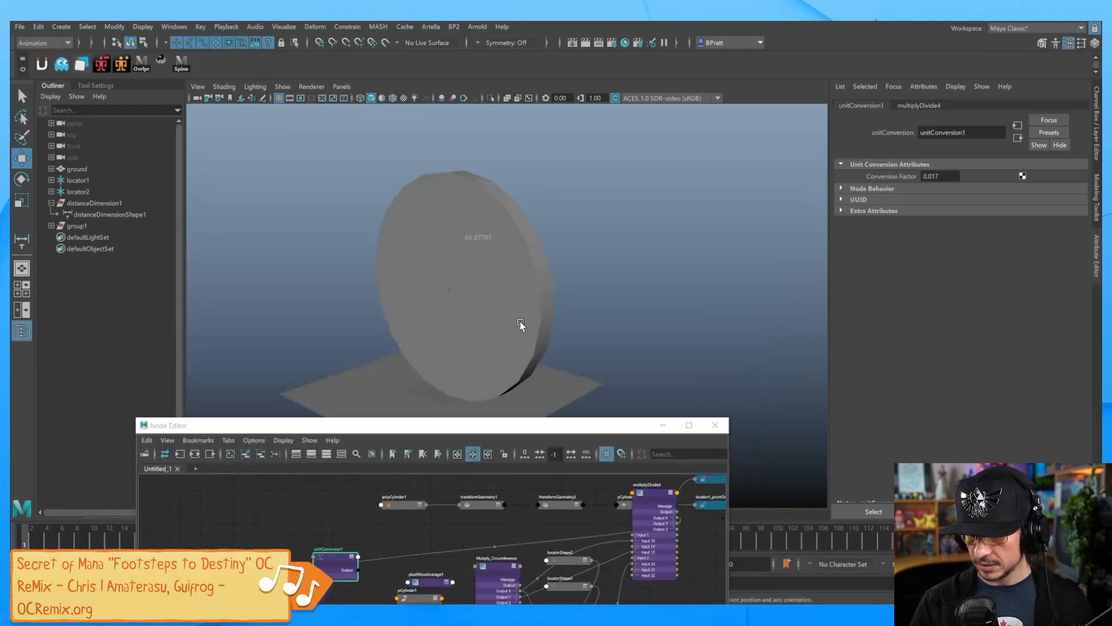
{"action": "left_click", "coordinate": [525, 305]}
{"action": "mouse_move", "coordinate": [499, 298]}
{"action": "left_mouse_down"}
{"action": "mouse_move", "coordinate": [591, 337]}
{"action": "mouse_move", "coordinate": [507, 316]}
{"action": "left_mouse_up"}
{"action": "left_click_drag", "start_coordinate": [624, 428], "coordinate": [703, 223]}
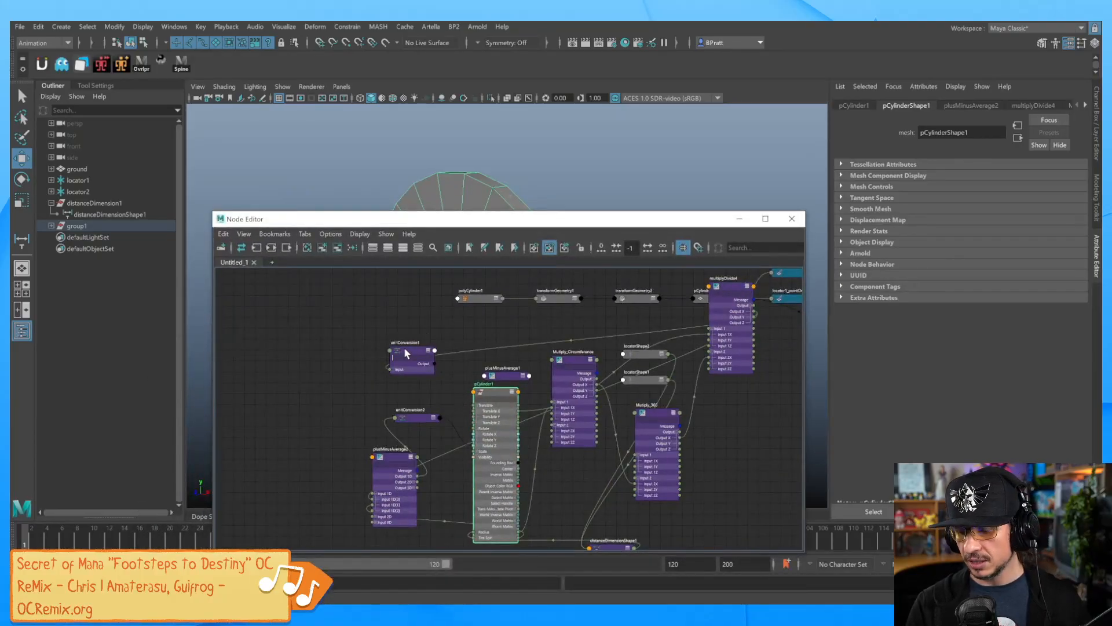
{"action": "left_click", "coordinate": [408, 365]}
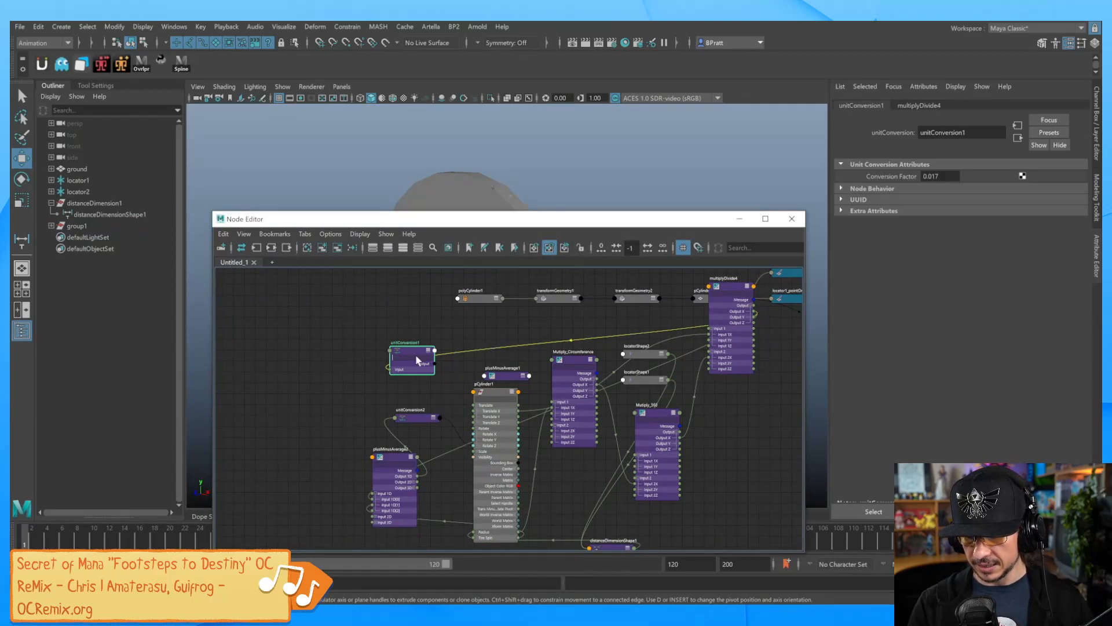
{"action": "key", "text": "Delete"}
Step: Clear the Node Editor from the viewport and move the cylinder along X to about 25.8 to test its automatic roll
{"action": "left_click_drag", "start_coordinate": [718, 219], "coordinate": [669, 419]}
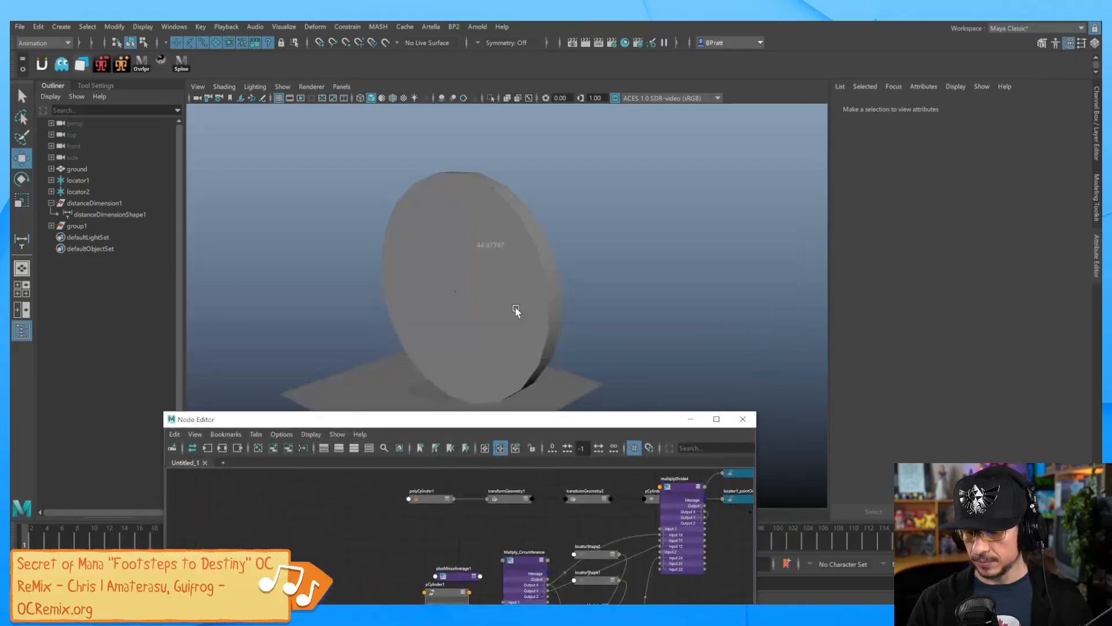
{"action": "left_click", "coordinate": [554, 298]}
{"action": "left_click", "coordinate": [691, 419]}
{"action": "left_click_drag", "start_coordinate": [697, 325], "coordinate": [611, 342], "text": "alt"}
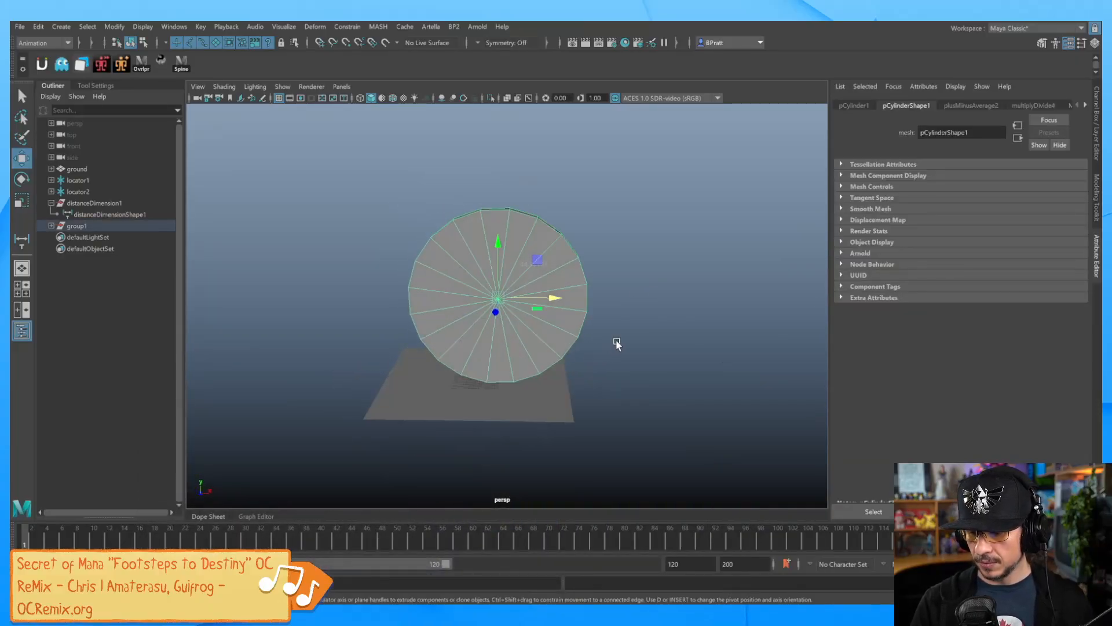
{"action": "left_click_drag", "start_coordinate": [554, 299], "coordinate": [576, 329]}
Step: Display pCylinder1's channels, vary its Tire Spin interactively to test the extra rotation, and undo the last change
{"action": "left_click", "coordinate": [1100, 150]}
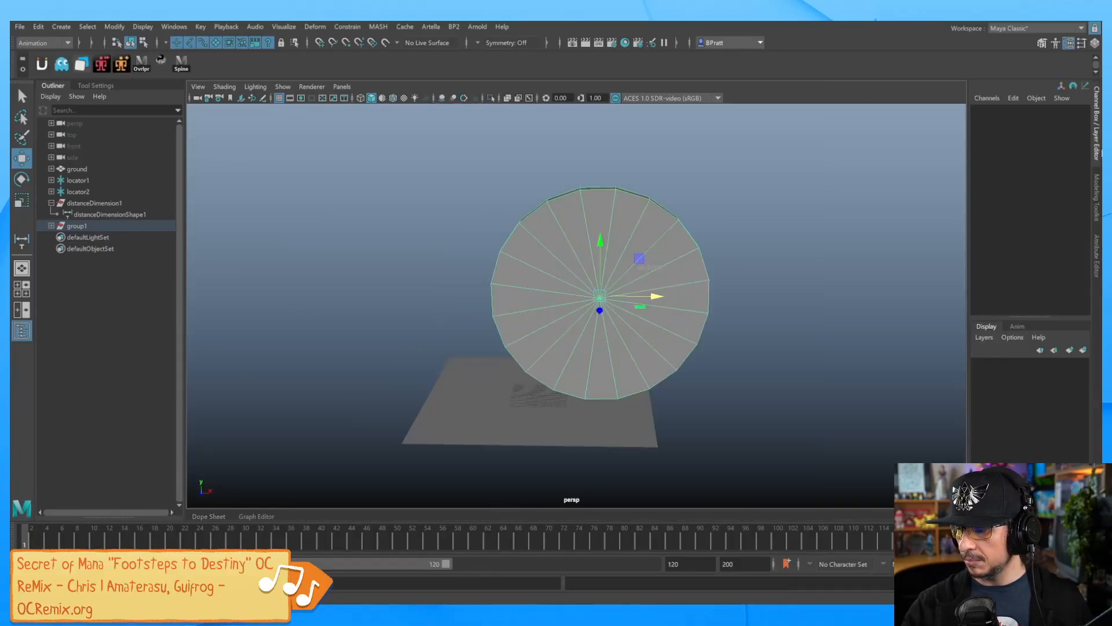
{"action": "left_click", "coordinate": [1027, 218]}
{"action": "middle_click_drag", "start_coordinate": [739, 318], "coordinate": [834, 300]}
{"action": "middle_click_drag", "start_coordinate": [908, 277], "coordinate": [683, 323]}
{"action": "key", "text": "ctrl+z"}
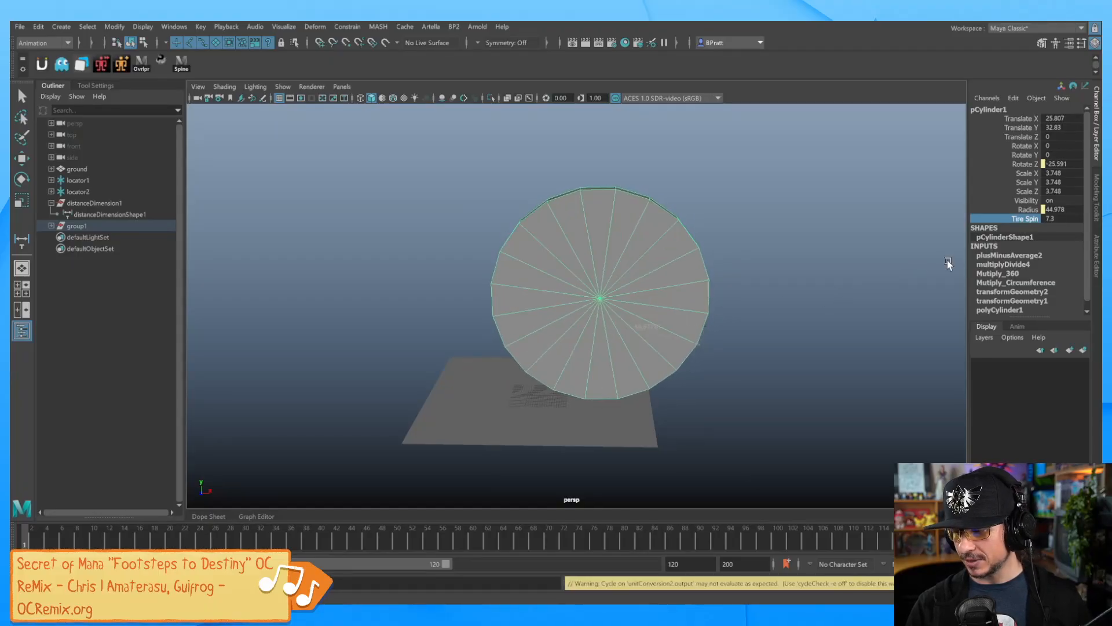
Step: Set the cylinder's Tire Spin to 6 and vary it interactively to check the direction of the added rotation
{"action": "left_click", "coordinate": [1051, 218]}
{"action": "type", "text": "6"}
{"action": "key", "text": "Return"}
{"action": "middle_click_drag", "start_coordinate": [1019, 226], "coordinate": [660, 318]}
{"action": "left_click", "coordinate": [1025, 218]}
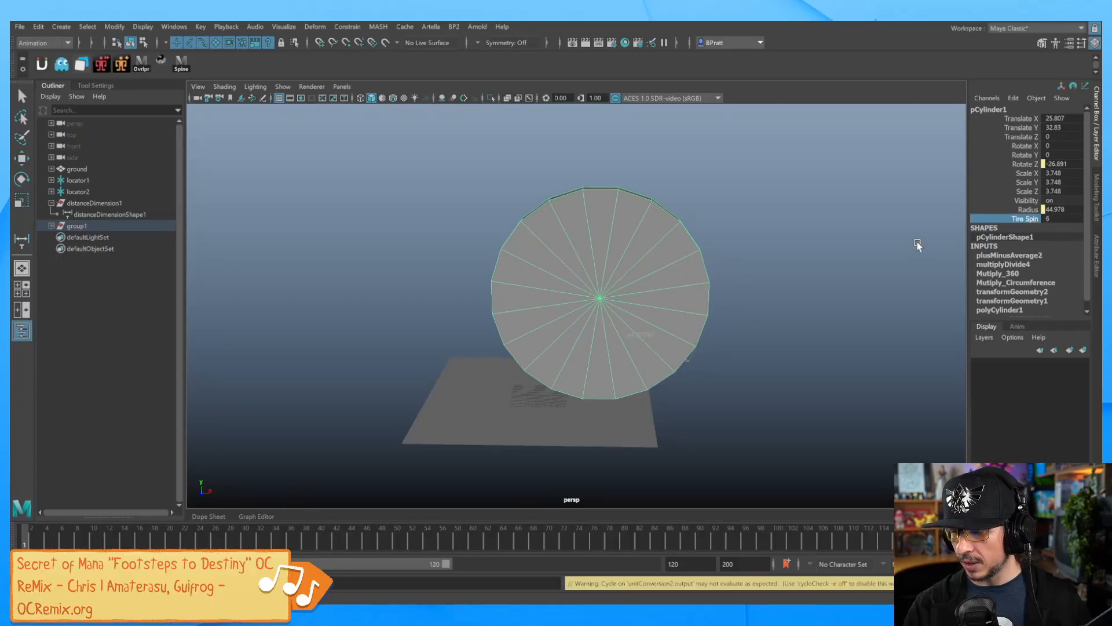
{"action": "middle_click_drag", "start_coordinate": [917, 242], "coordinate": [752, 288]}
Step: Move the cylinder along X to about 9.75 and adjust its Tire Spin to 15.2
{"action": "key", "text": "w"}
{"action": "left_click_drag", "start_coordinate": [658, 299], "coordinate": [620, 297]}
{"action": "middle_click_drag", "start_coordinate": [692, 292], "coordinate": [869, 273]}
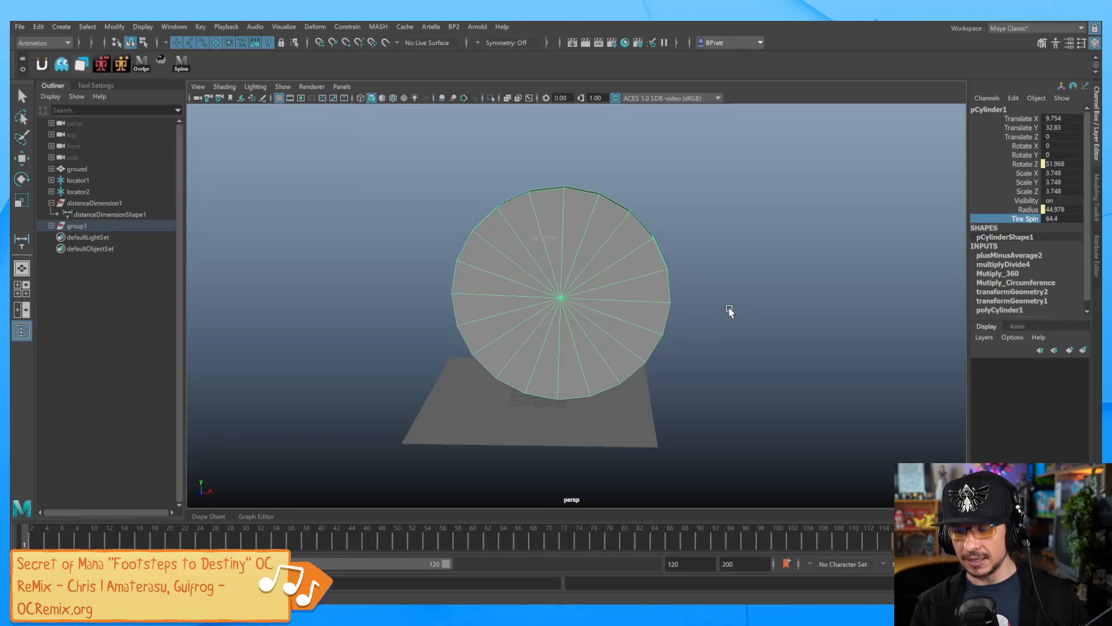
{"action": "middle_click_drag", "start_coordinate": [728, 311], "coordinate": [826, 313]}
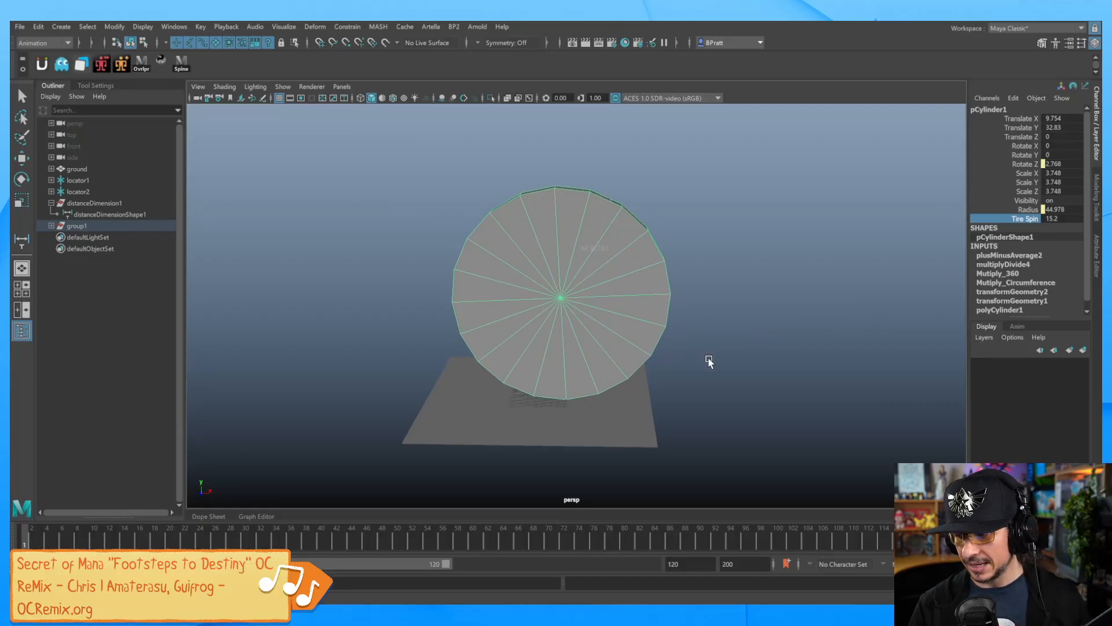
Step: Bring the Node Editor back over the viewport and shift plusMinusAverage2 slightly farther from pCylinder1
{"action": "key", "text": "alt+Tab"}
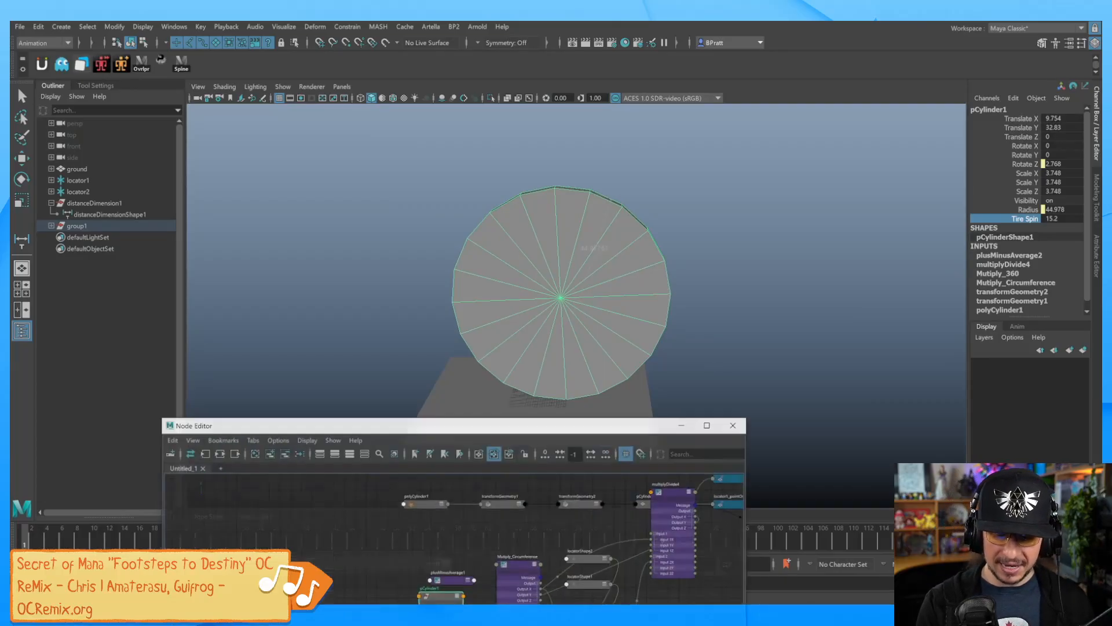
{"action": "left_click_drag", "start_coordinate": [589, 424], "coordinate": [691, 139]}
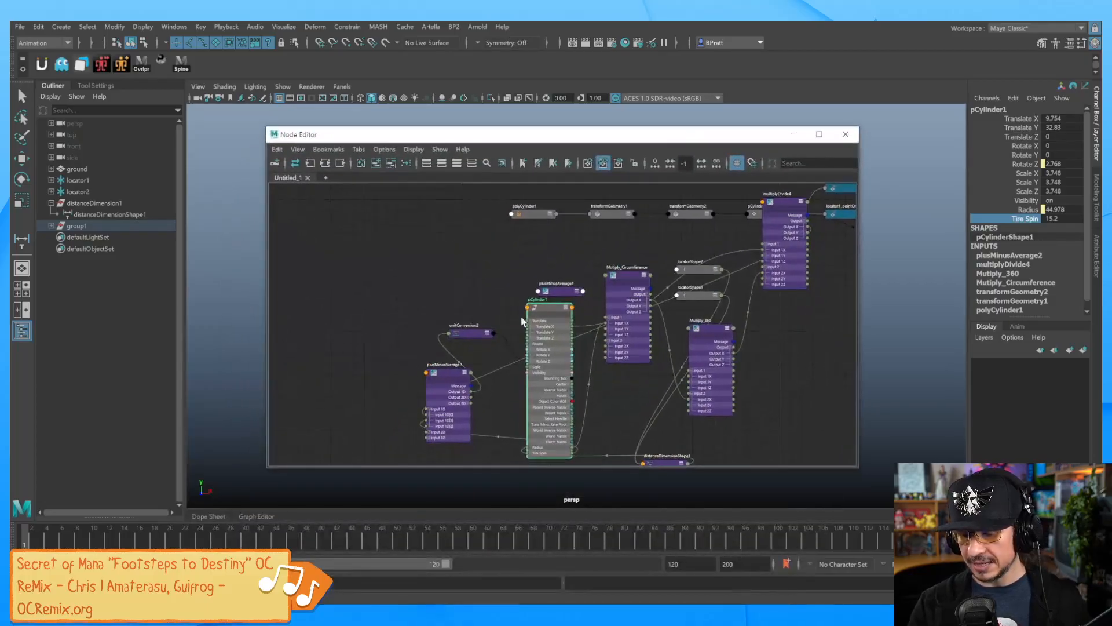
{"action": "mouse_move", "coordinate": [452, 376]}
{"action": "left_mouse_down"}
{"action": "mouse_move", "coordinate": [380, 396]}
{"action": "mouse_move", "coordinate": [381, 373]}
{"action": "mouse_move", "coordinate": [395, 383]}
{"action": "mouse_move", "coordinate": [432, 373]}
{"action": "left_mouse_up"}
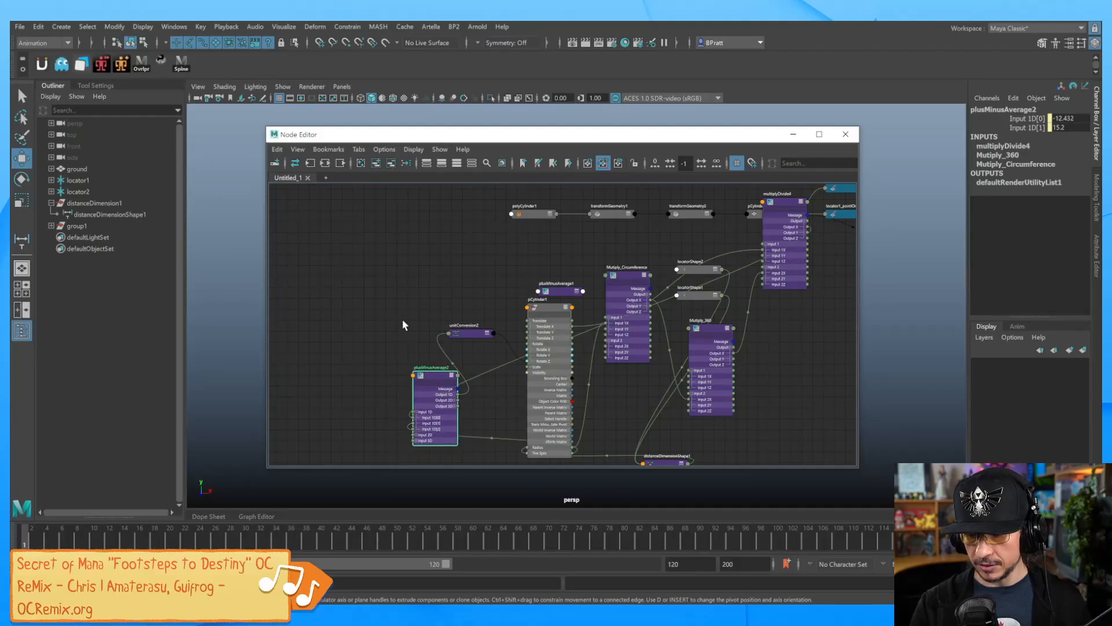
{"action": "scroll", "coordinate": [768, 335], "scroll_direction": "down", "scroll_amount": 4}
{"action": "middle_click_drag", "start_coordinate": [649, 325], "coordinate": [617, 273], "text": "alt"}
{"action": "scroll", "coordinate": [708, 315], "scroll_direction": "up", "scroll_amount": 3}
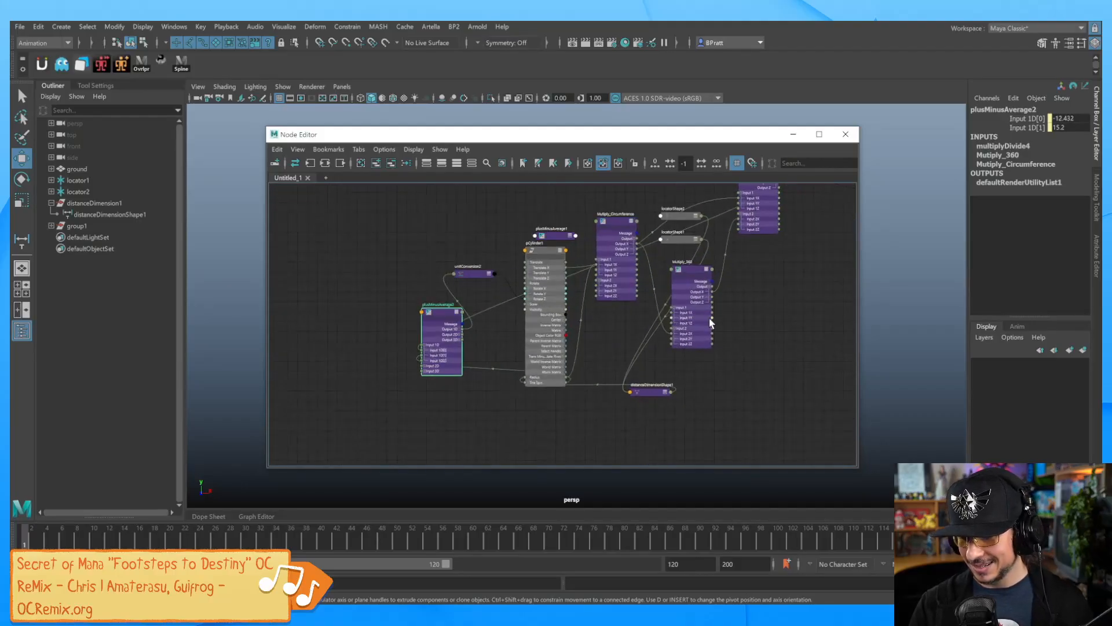
{"action": "middle_click_drag", "start_coordinate": [705, 313], "coordinate": [702, 337], "text": "alt"}
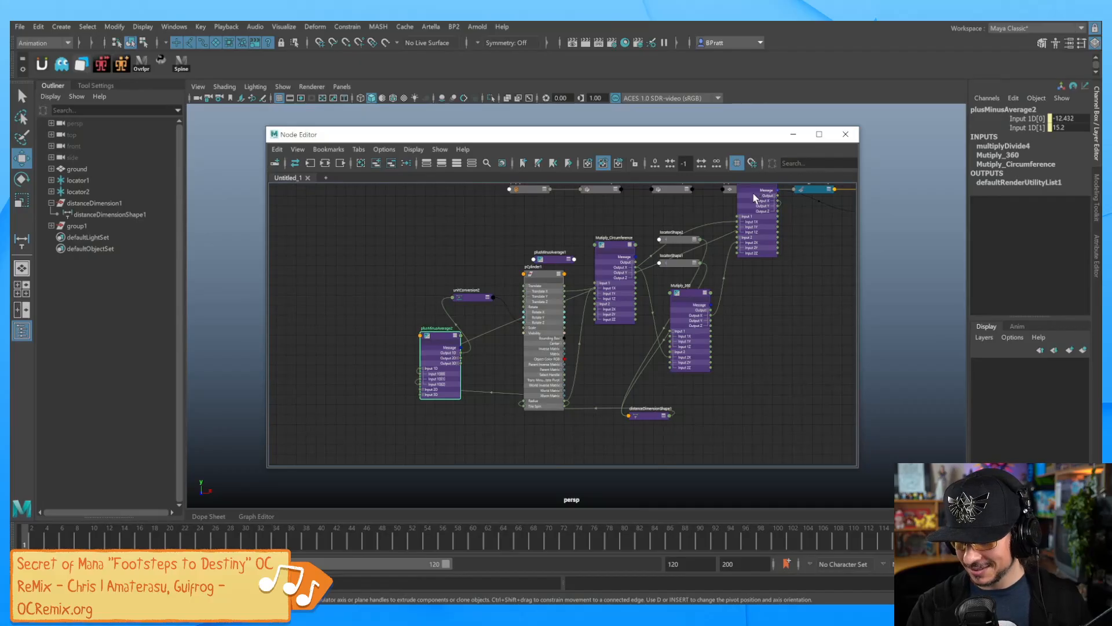
Step: Create a multiplyDivide node, place it in the free space before plusMinusAverage2, and show its attributes
{"action": "left_click", "coordinate": [747, 340]}
{"action": "type", "text": "mu"}
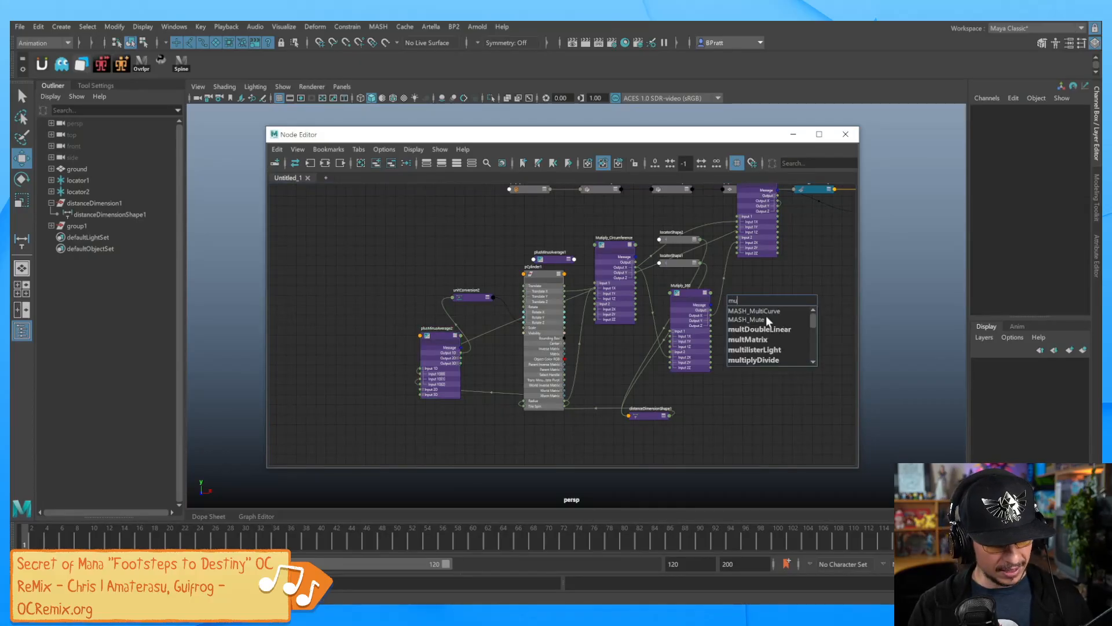
{"action": "type", "text": "lti"}
{"action": "left_click", "coordinate": [774, 331]}
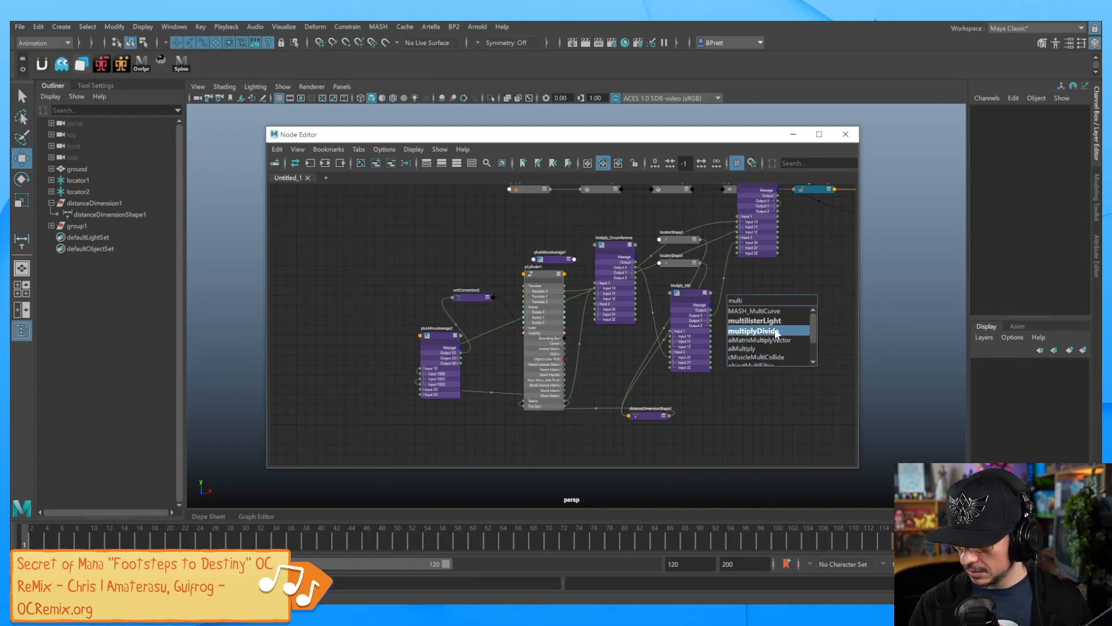
{"action": "left_click_drag", "start_coordinate": [747, 300], "coordinate": [349, 339]}
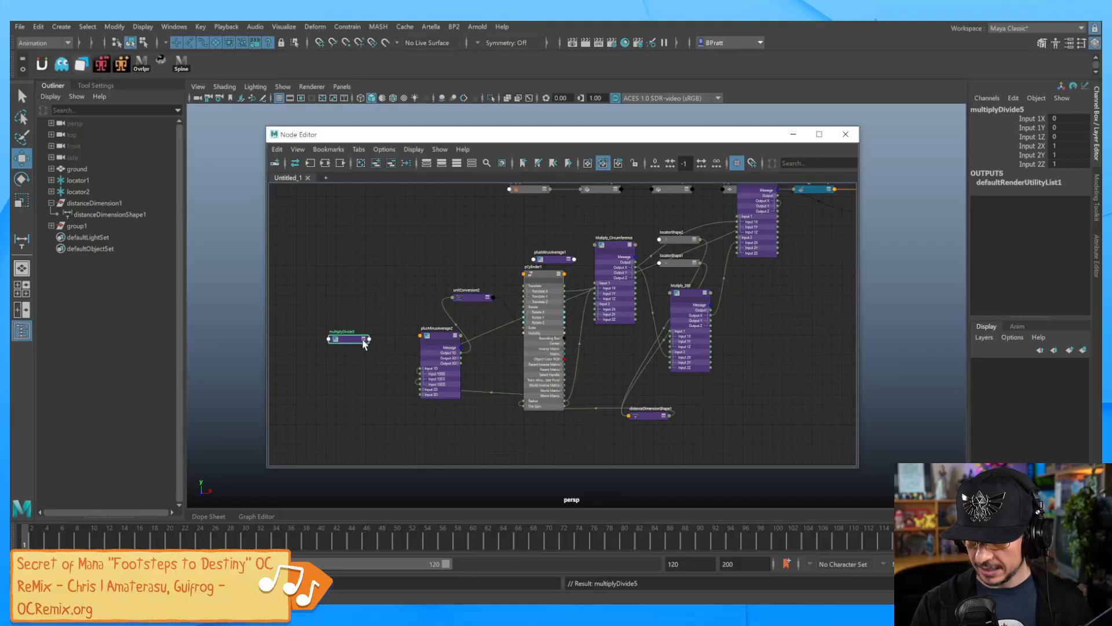
{"action": "left_click", "coordinate": [364, 339]}
Step: Connect pCylinder1's Tire Spin to Input 1X of the new multiplyDivide5 node
{"action": "middle_click_drag", "start_coordinate": [589, 357], "coordinate": [721, 321], "text": "alt"}
{"action": "scroll", "coordinate": [659, 342], "scroll_direction": "up", "scroll_amount": 3}
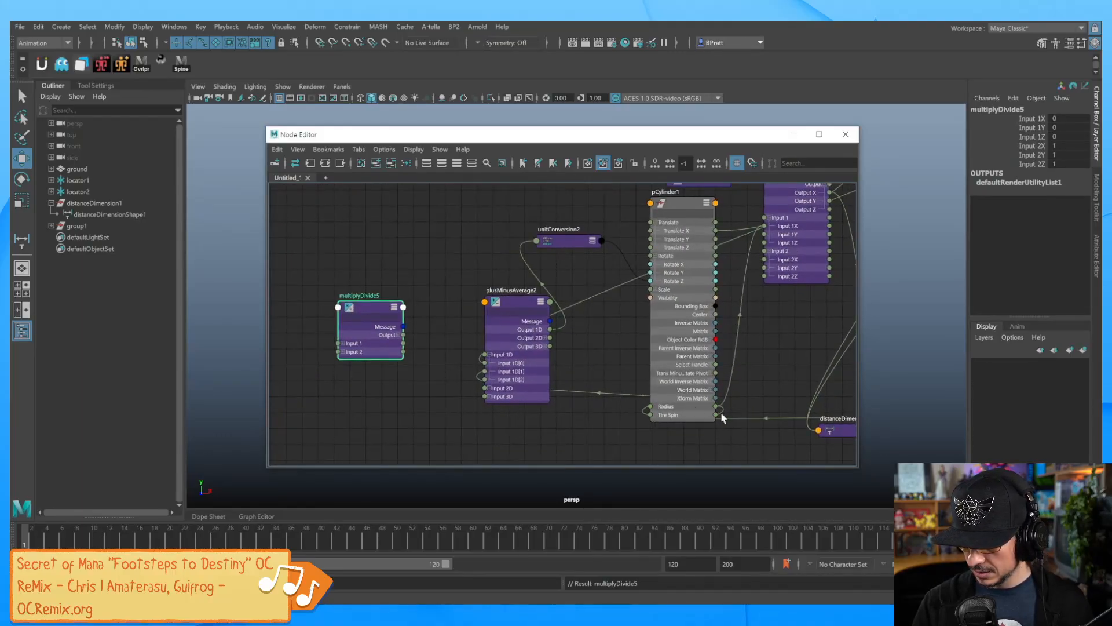
{"action": "left_click_drag", "start_coordinate": [717, 418], "coordinate": [338, 368]}
{"action": "left_click", "coordinate": [342, 343]}
{"action": "left_click_drag", "start_coordinate": [717, 418], "coordinate": [345, 377]}
{"action": "left_click", "coordinate": [360, 377]}
{"action": "left_click", "coordinate": [343, 377]}
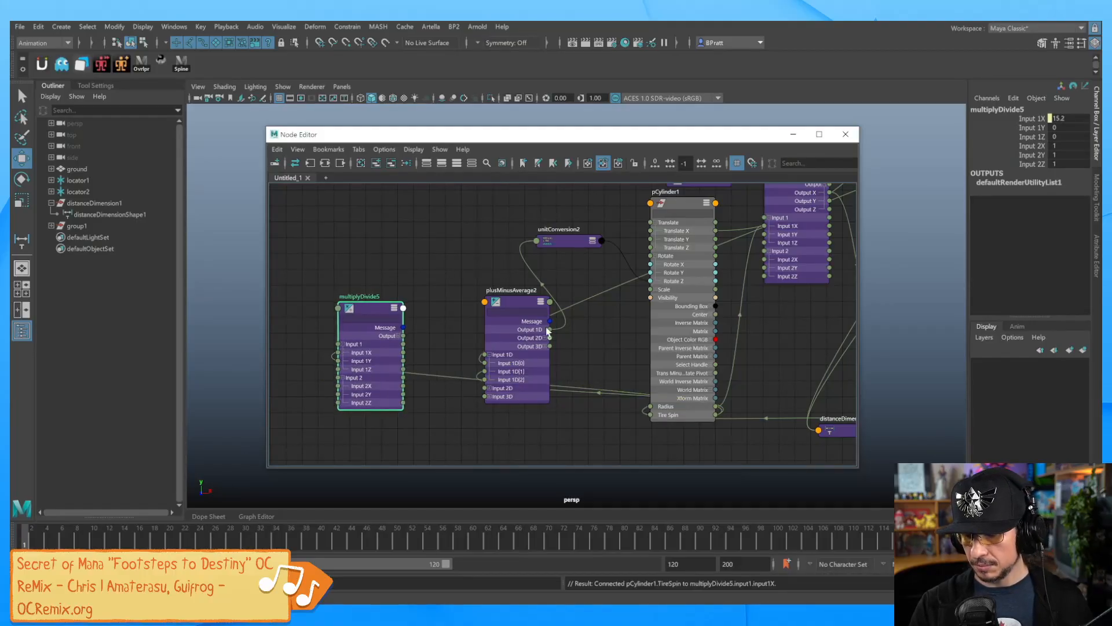
Step: Set multiplyDivide5's Input 2X to -1 to invert the Tire Spin value
{"action": "double_click", "coordinate": [1060, 145]}
{"action": "type", "text": "-"}
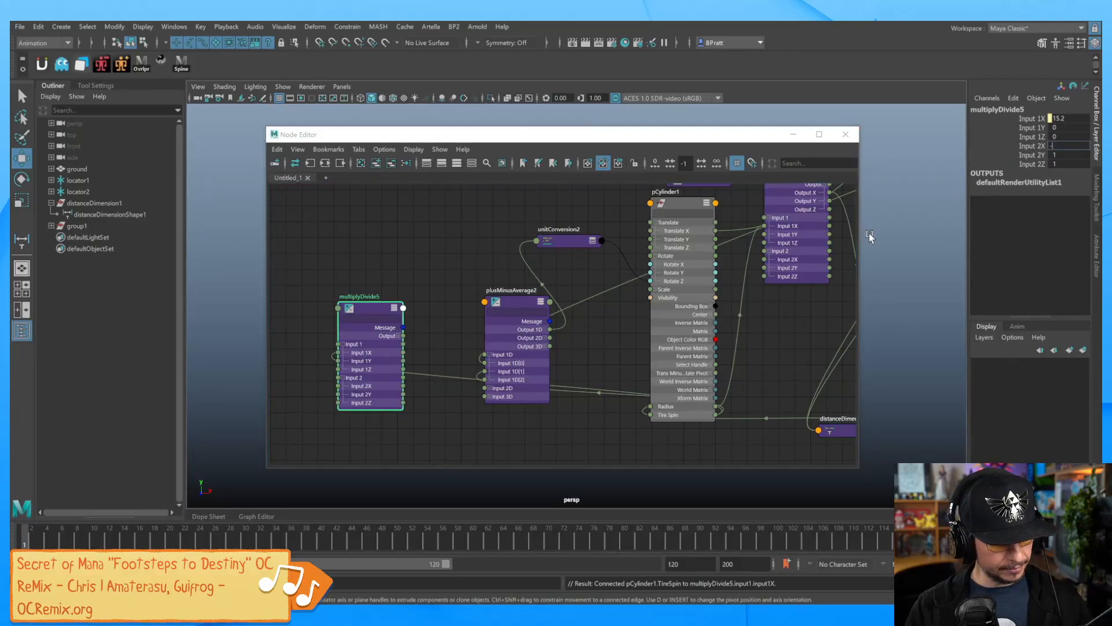
{"action": "type", "text": "1"}
{"action": "key", "text": "Return"}
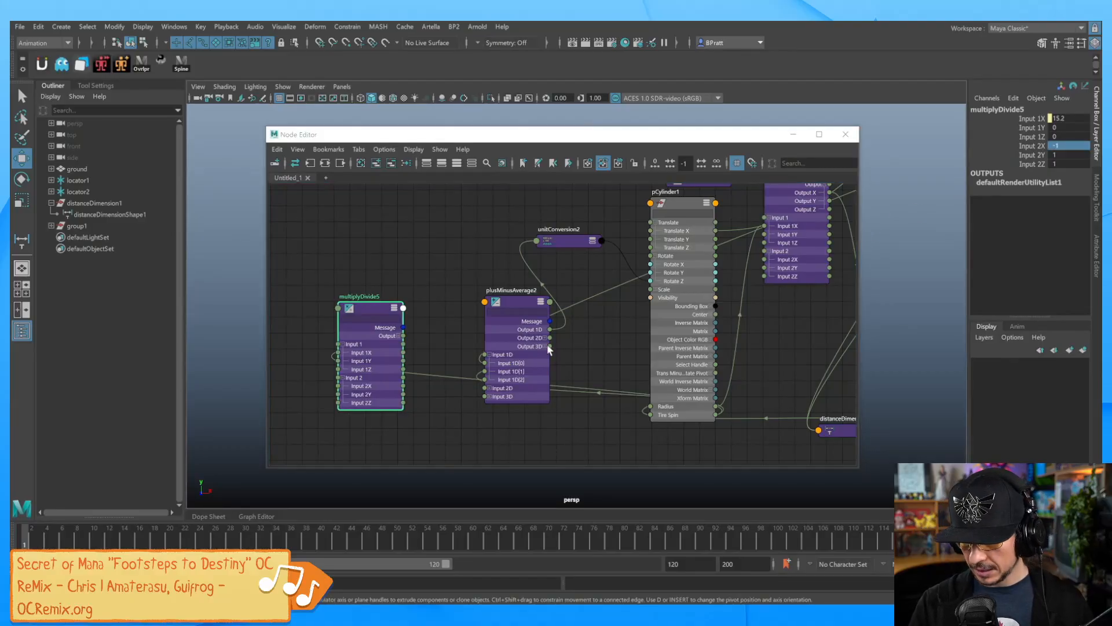
Step: Move plusMinusAverage2 up beside unitConversion2 and connect multiplyDivide5's Output X to its Input 1D[1]
{"action": "left_click", "coordinate": [399, 336]}
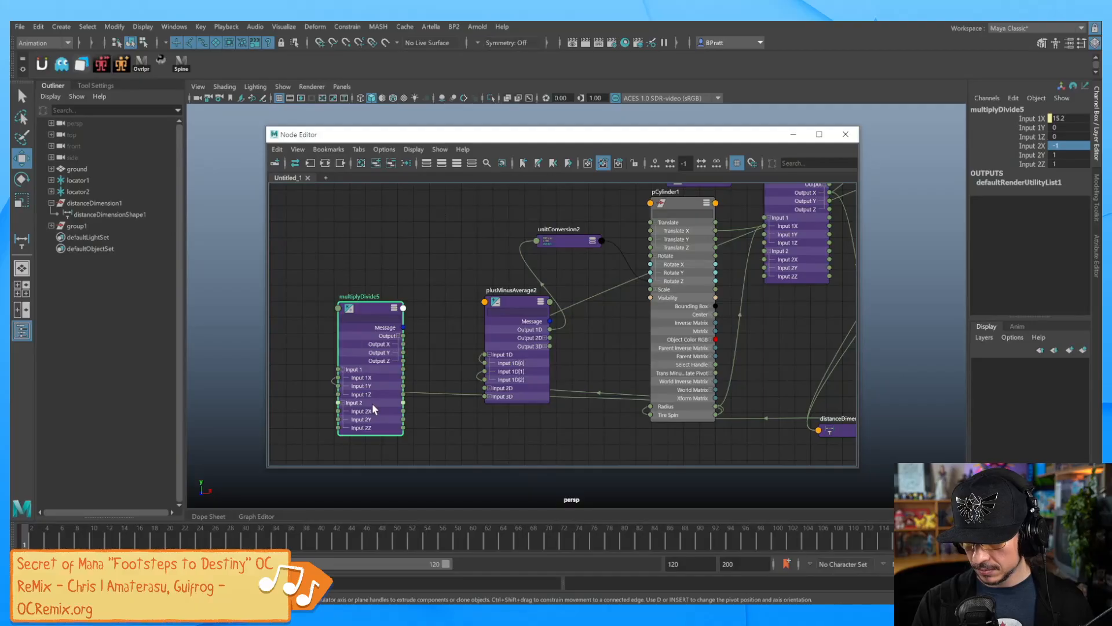
{"action": "left_click_drag", "start_coordinate": [513, 294], "coordinate": [494, 225]}
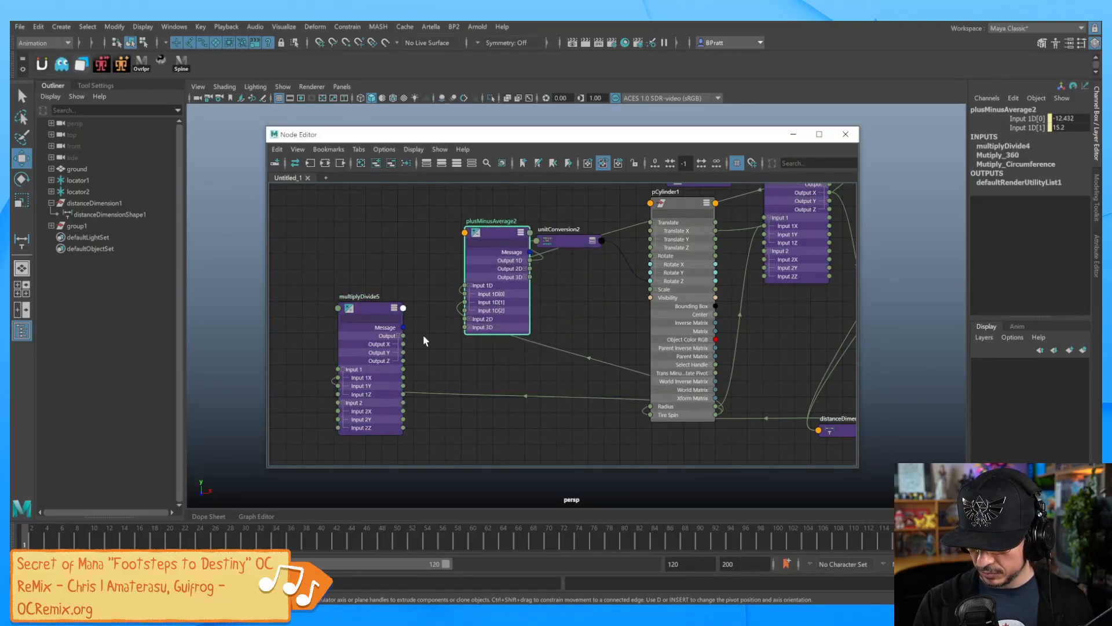
{"action": "left_click_drag", "start_coordinate": [403, 345], "coordinate": [466, 294]}
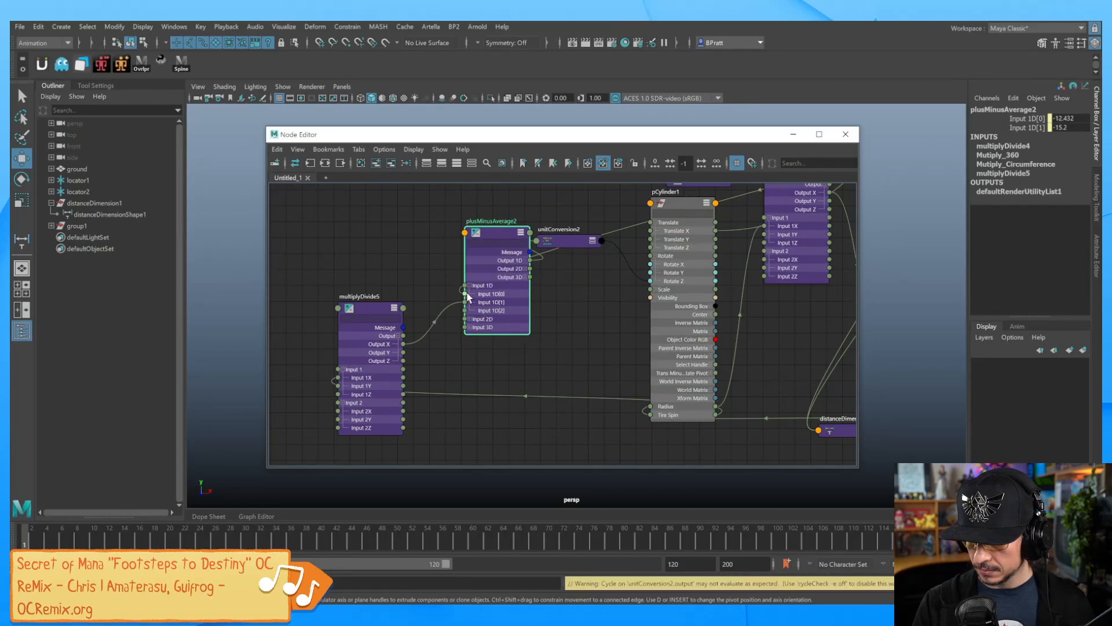
Step: Clear the Node Editor from the viewport, select the cylinder, and adjust its Tire Spin to 74.7 to test the inverted rotation
{"action": "left_click", "coordinate": [796, 138]}
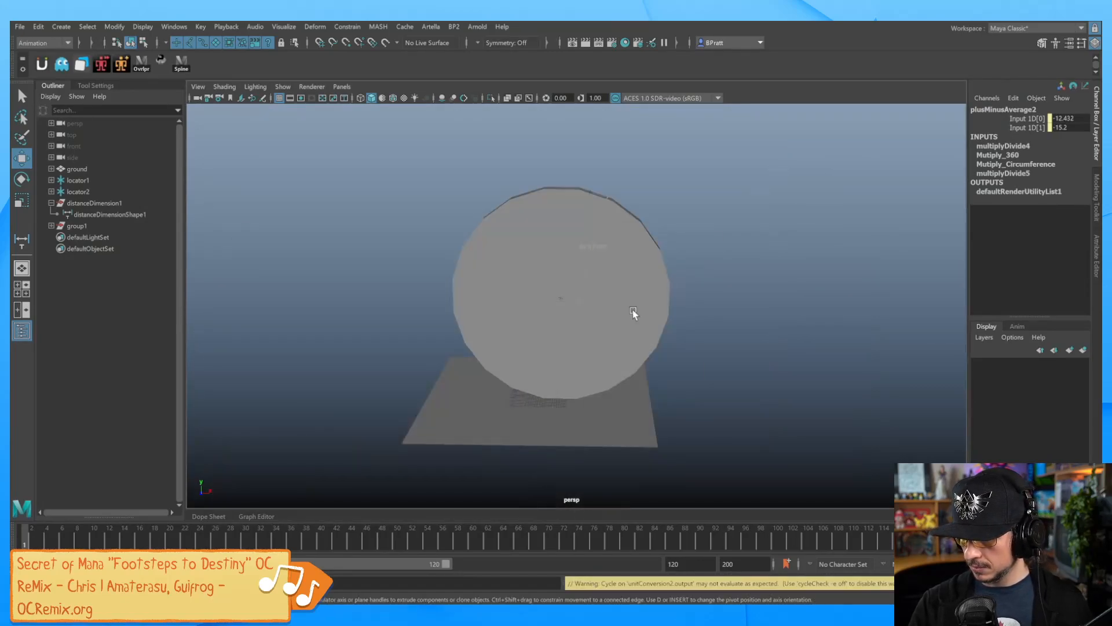
{"action": "left_click", "coordinate": [633, 311]}
{"action": "key", "text": "e"}
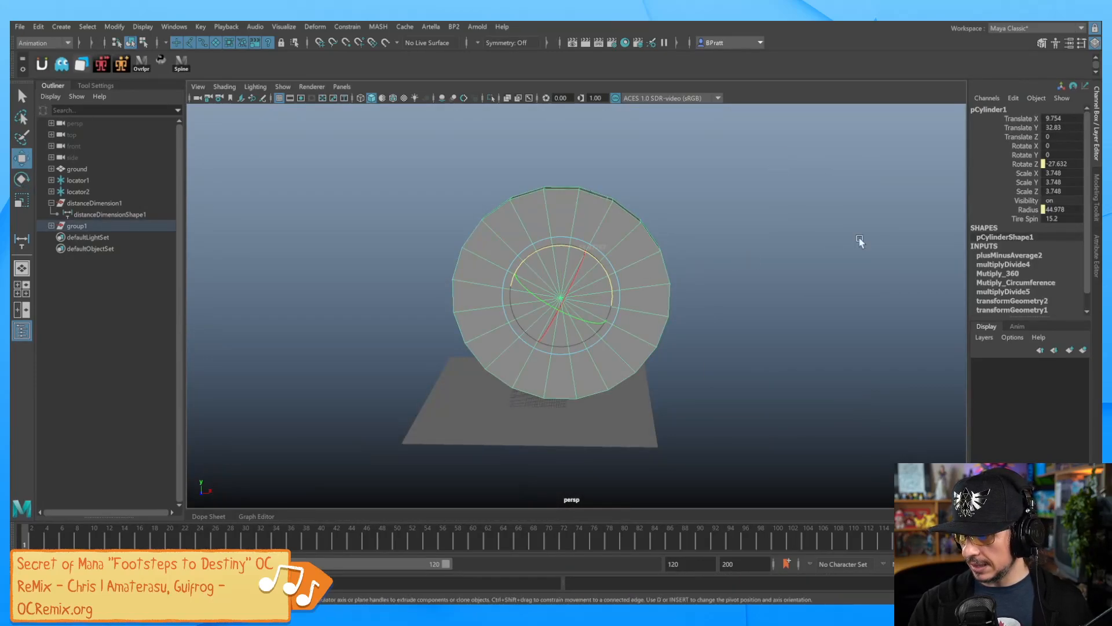
{"action": "left_click", "coordinate": [1025, 219]}
{"action": "middle_click_drag", "start_coordinate": [695, 292], "coordinate": [792, 327]}
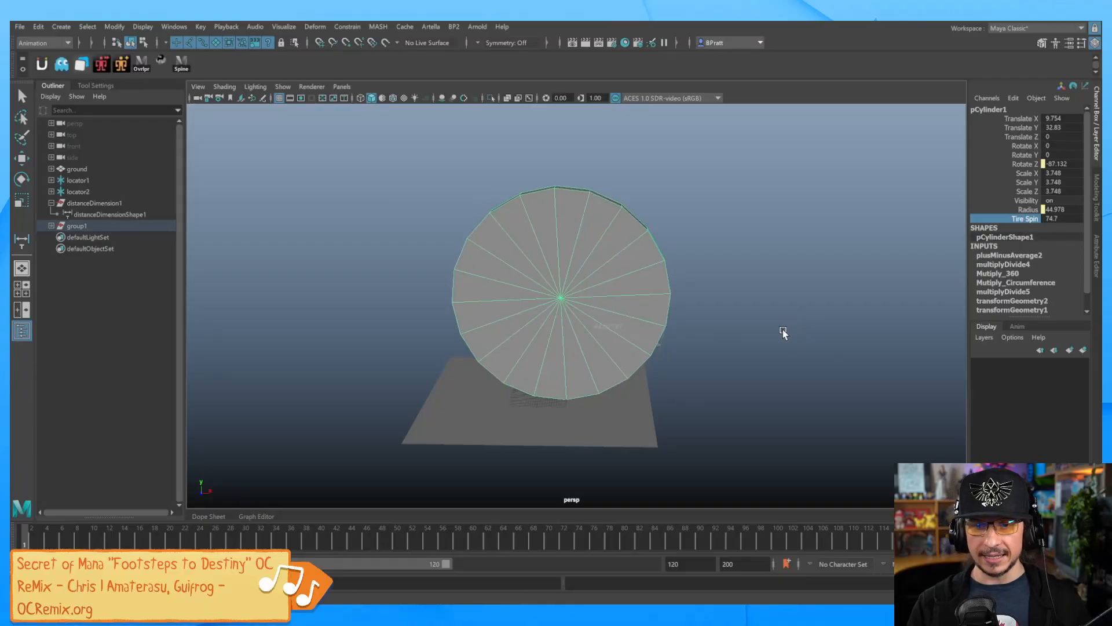
Step: Bring the Node Editor window back up and move the multiplyDivide4 node down beside Mutiply_360
{"action": "key", "text": "alt+Tab"}
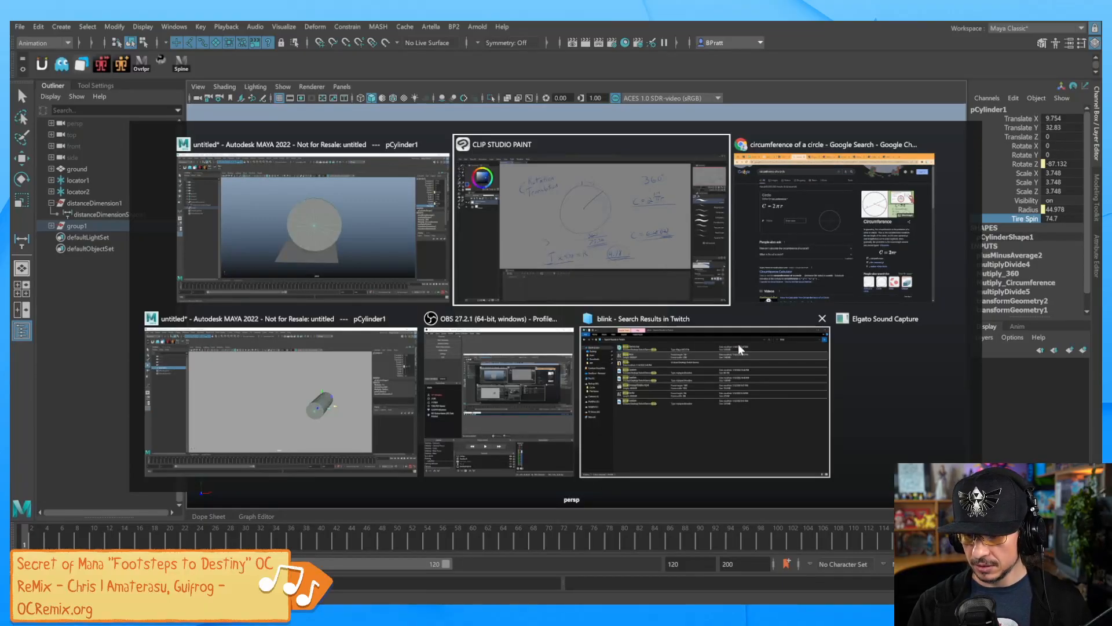
{"action": "key", "text": "alt+Tab"}
{"action": "key", "text": "alt+Tab"}
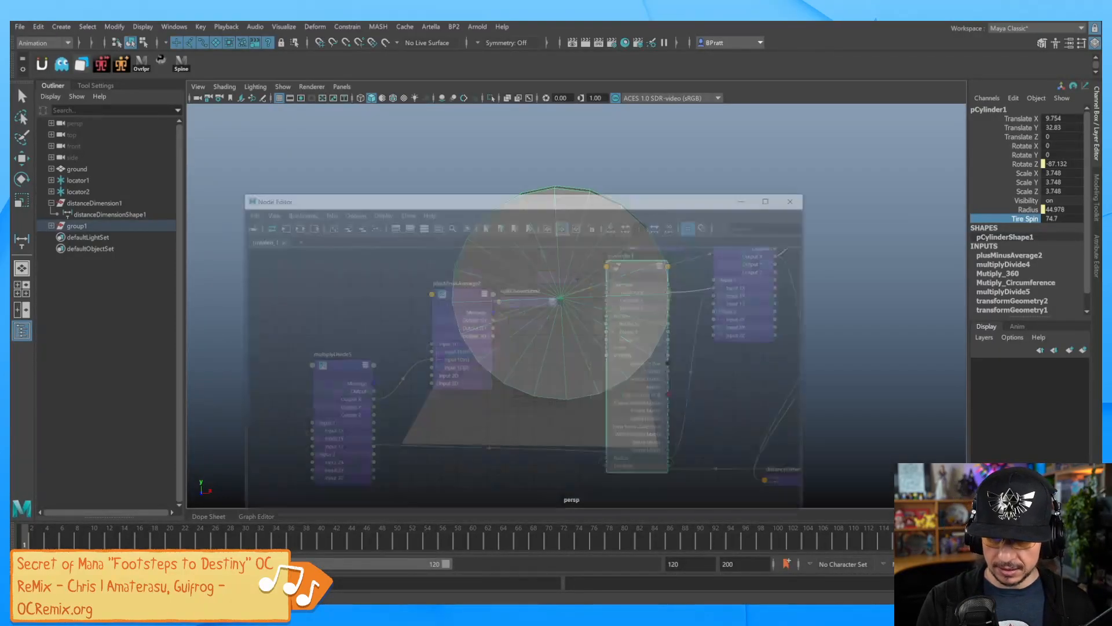
{"action": "right_click_drag", "start_coordinate": [775, 285], "coordinate": [641, 320], "text": "alt"}
{"action": "middle_click_drag", "start_coordinate": [641, 320], "coordinate": [543, 341], "text": "alt"}
{"action": "scroll", "coordinate": [732, 311], "scroll_direction": "up", "scroll_amount": 3}
{"action": "middle_click_drag", "start_coordinate": [731, 311], "coordinate": [625, 389], "text": "alt"}
{"action": "scroll", "coordinate": [680, 332], "scroll_direction": "up", "scroll_amount": 3}
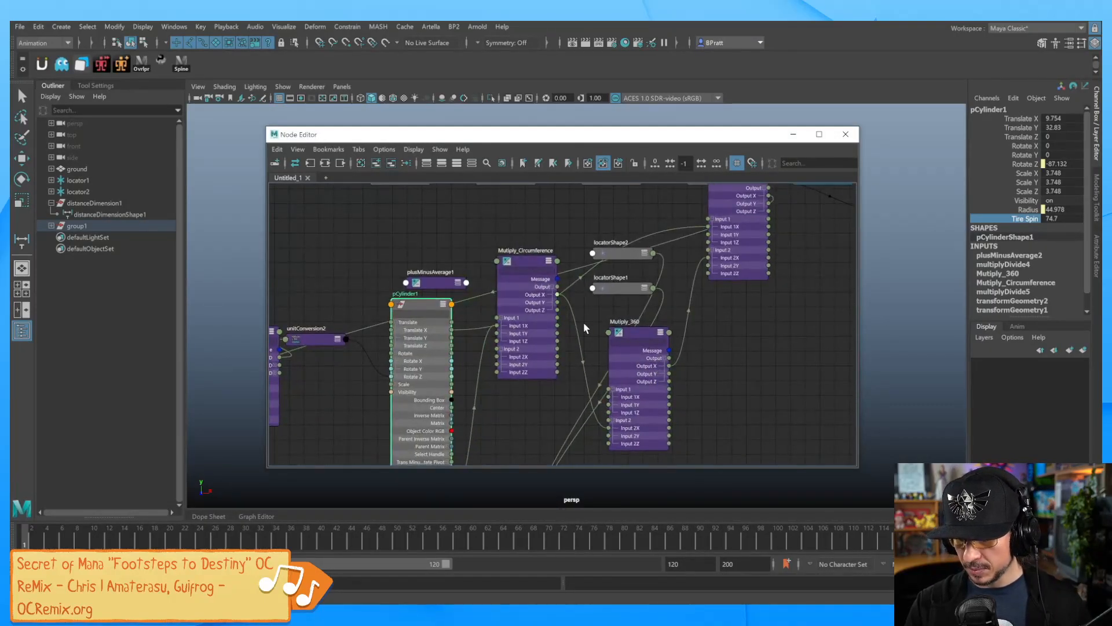
{"action": "middle_click_drag", "start_coordinate": [653, 336], "coordinate": [658, 363], "text": "alt"}
{"action": "left_click_drag", "start_coordinate": [682, 261], "coordinate": [690, 376]}
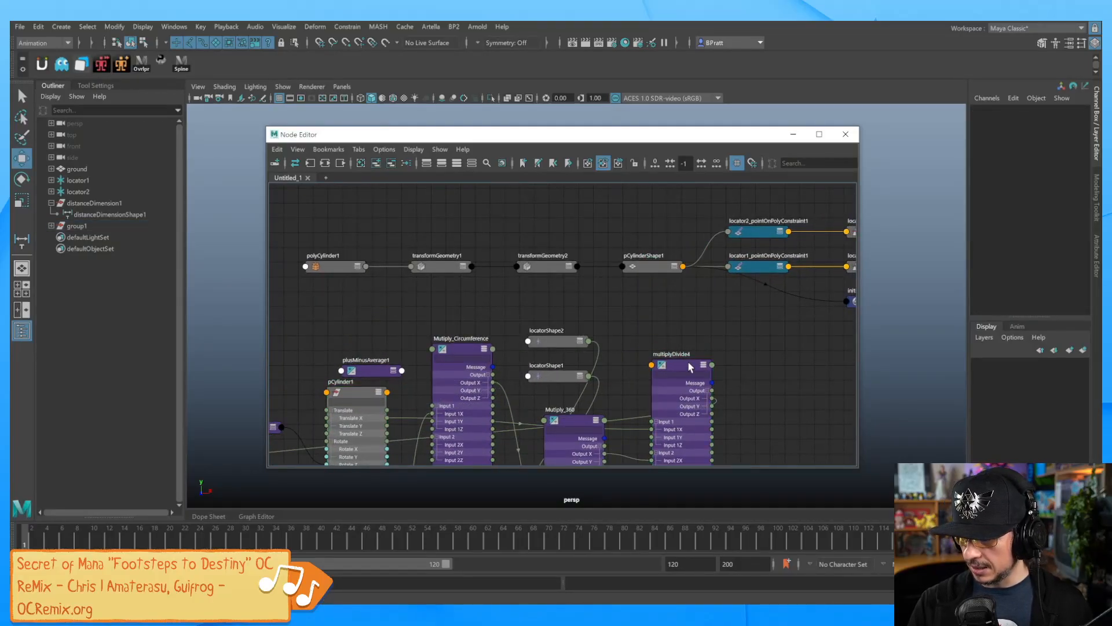
Step: Rename the multiplyDivide4 node to mult_xTrans
{"action": "double_click", "coordinate": [1011, 110]}
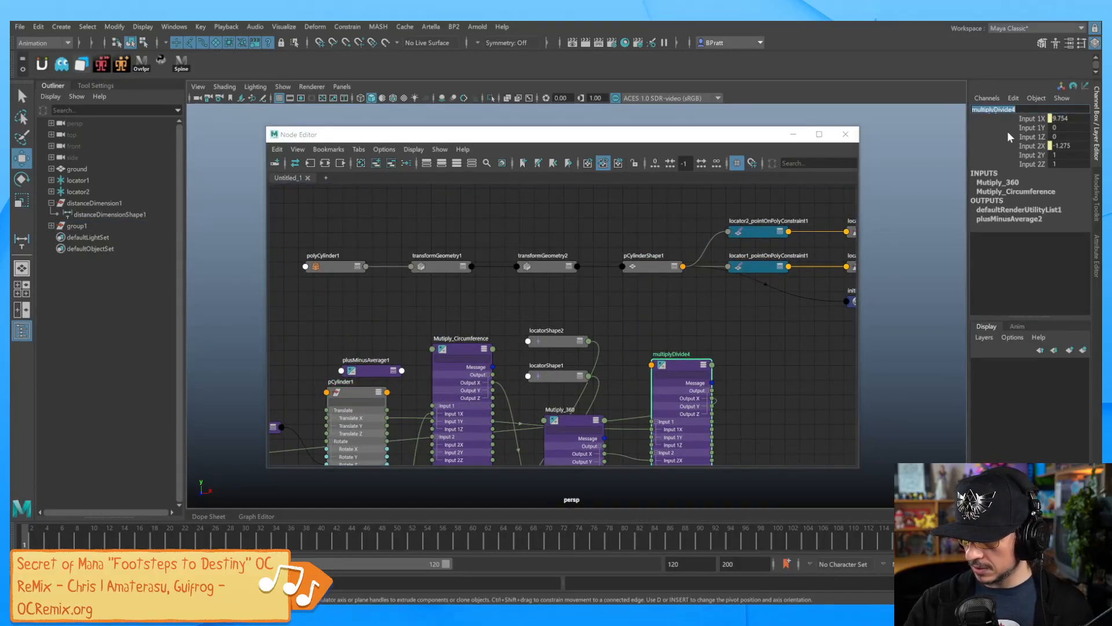
{"action": "type", "text": "mult xTrans"}
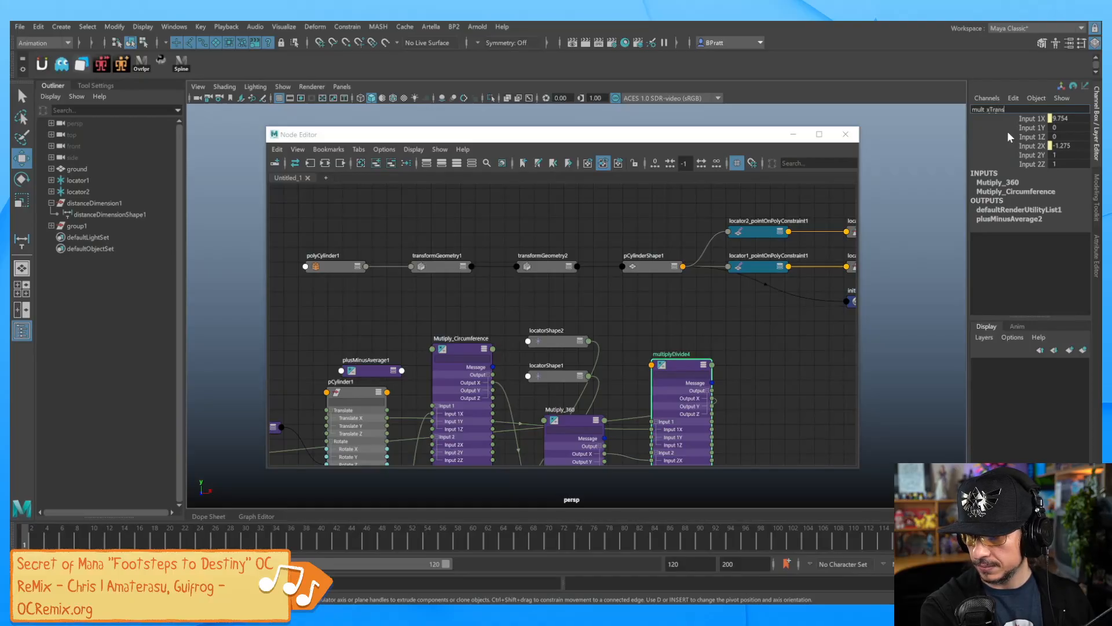
{"action": "key", "text": "Return"}
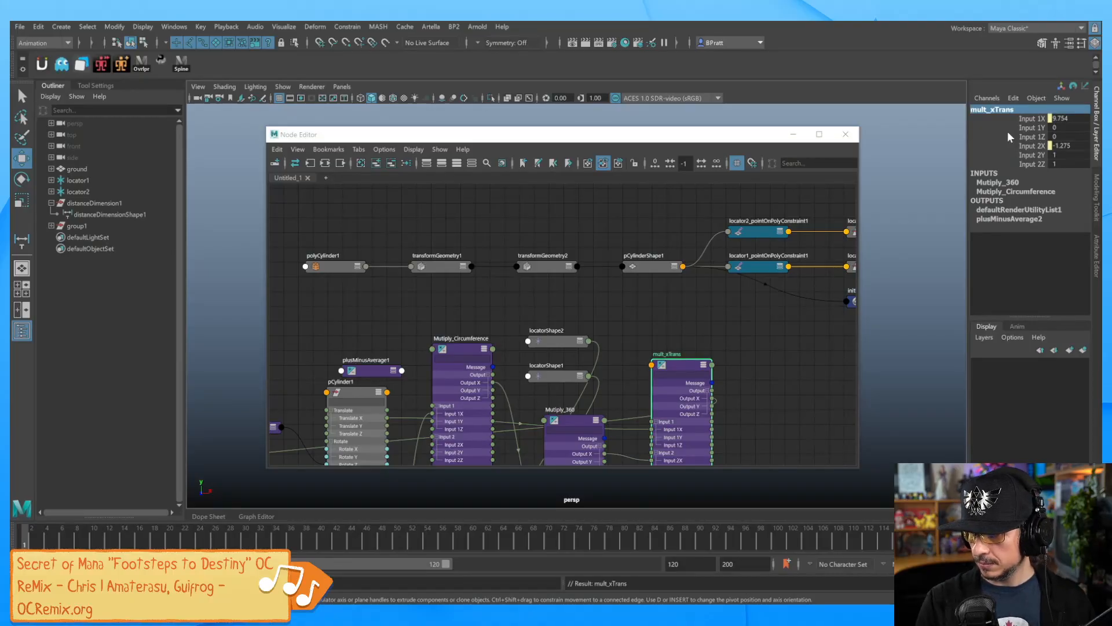
Step: Rename the plusMinusAverage2 node beside unitConversion2 to addTireSpintoRot
{"action": "middle_click_drag", "start_coordinate": [680, 373], "coordinate": [717, 304]}
{"action": "middle_click_drag", "start_coordinate": [669, 349], "coordinate": [750, 218], "text": "alt"}
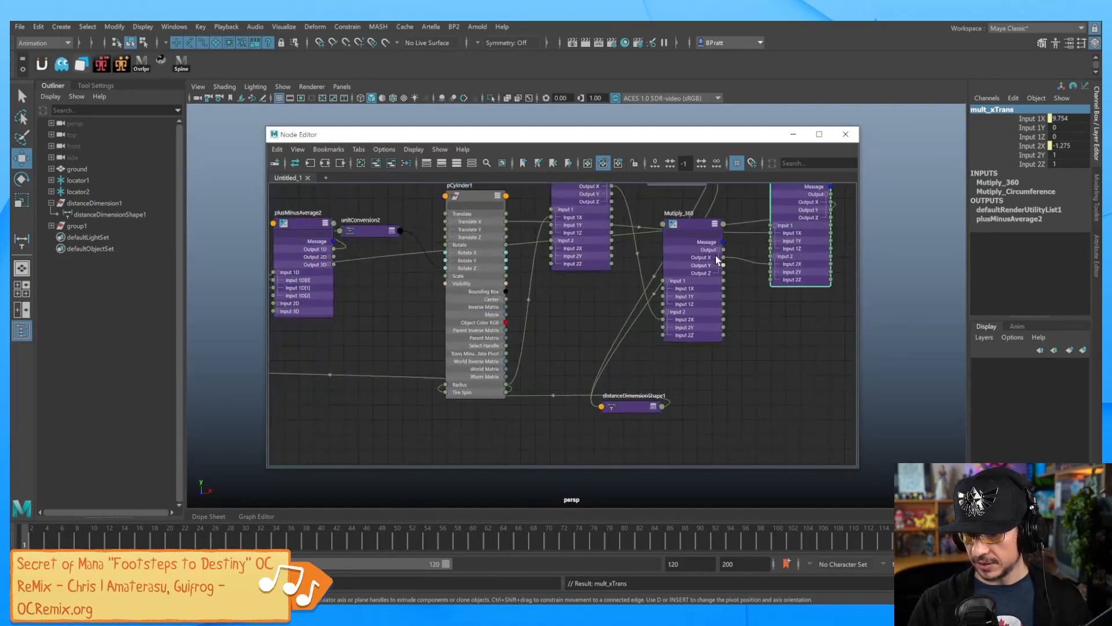
{"action": "middle_click_drag", "start_coordinate": [650, 302], "coordinate": [847, 339], "text": "alt"}
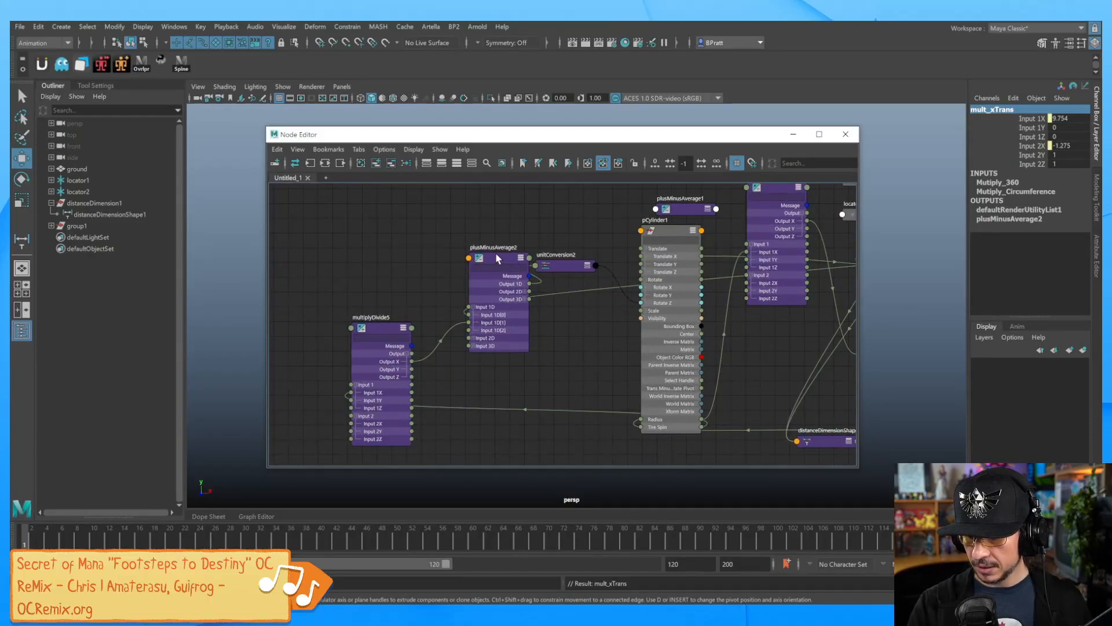
{"action": "left_click", "coordinate": [497, 268]}
{"action": "double_click", "coordinate": [1003, 109]}
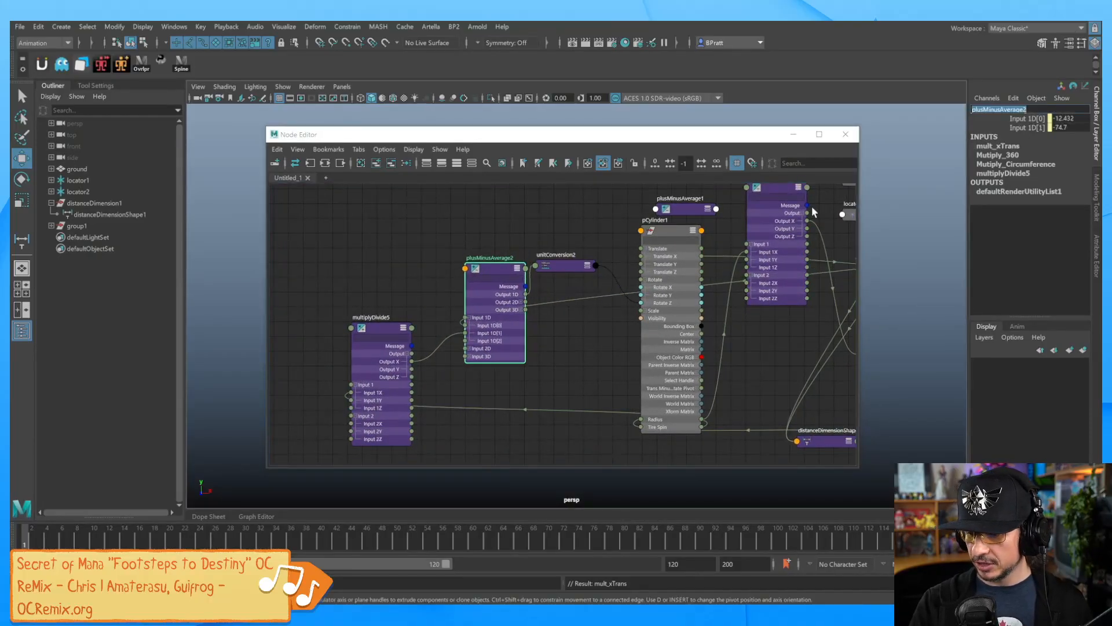
{"action": "type", "text": "add"}
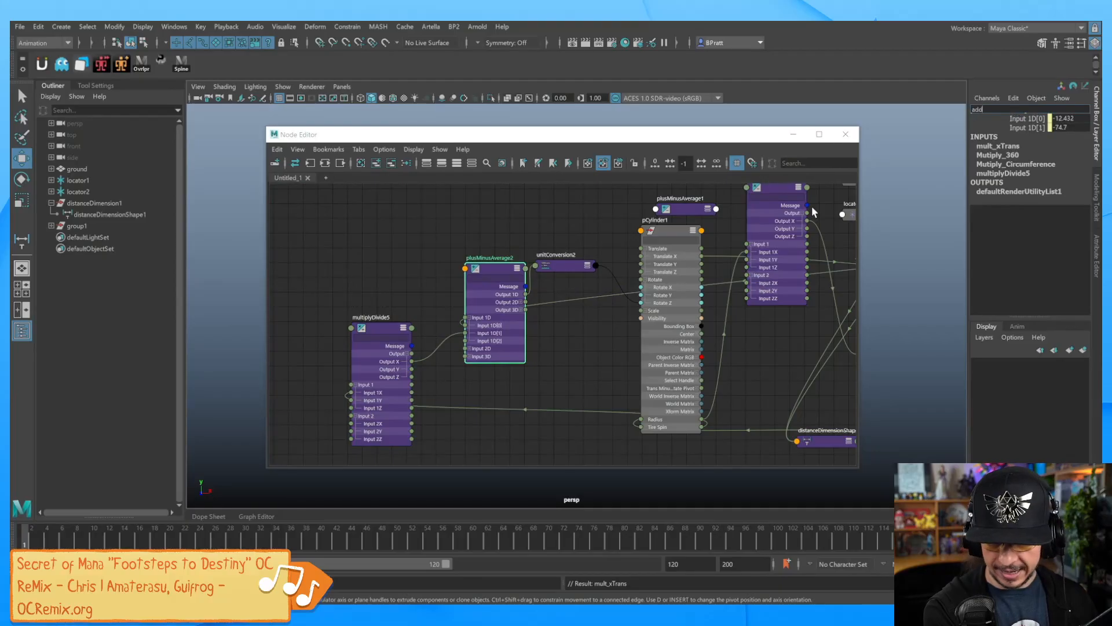
{"action": "type", "text": "Ture"}
{"action": "key", "text": "BackSpace"}
{"action": "key", "text": "BackSpace"}
{"action": "key", "text": "BackSpace"}
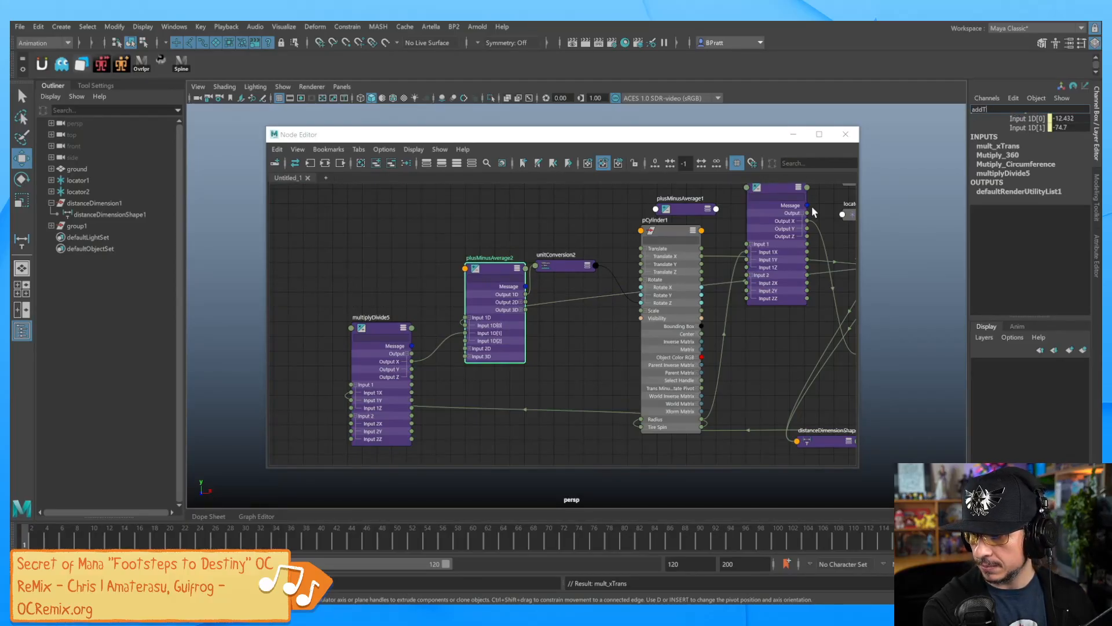
{"action": "type", "text": "ireSpinto"}
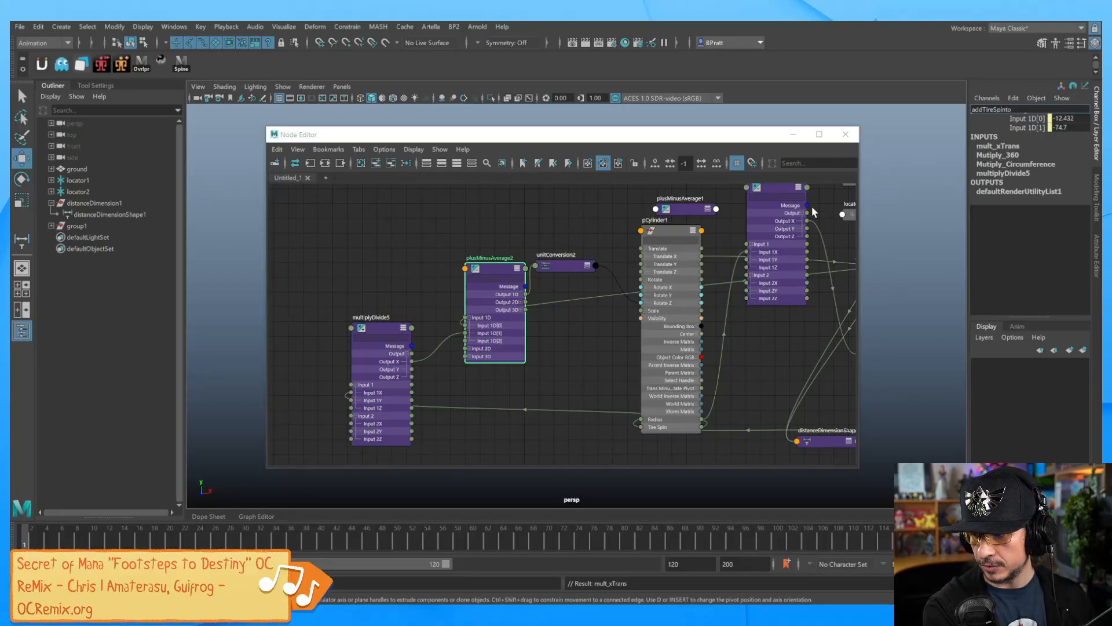
{"action": "type", "text": "Rot"}
{"action": "key", "text": "Return"}
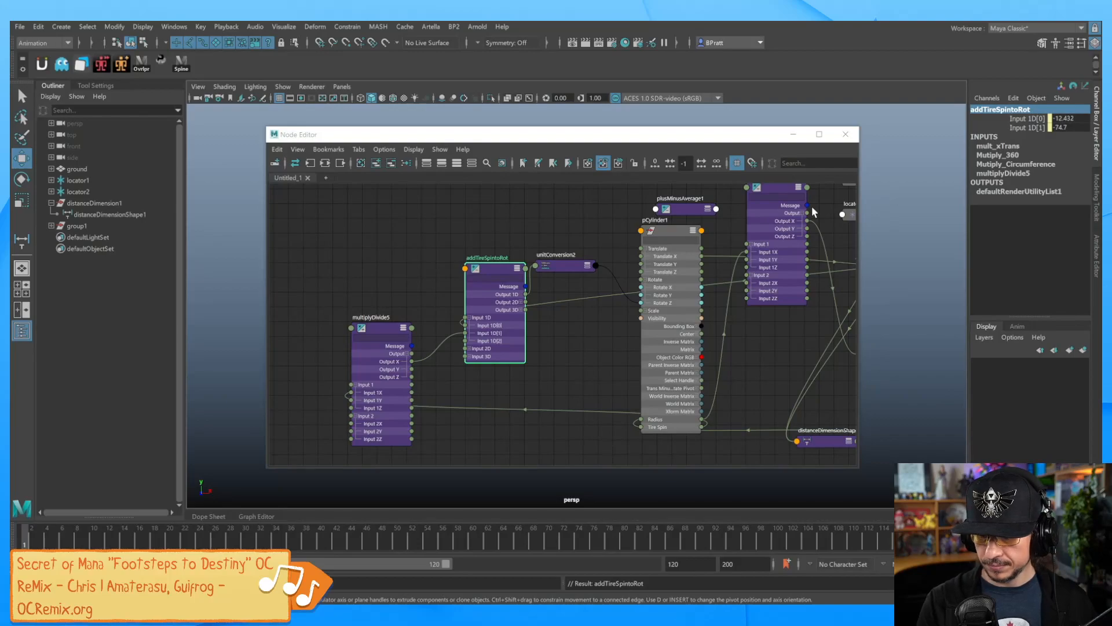
Step: Rename the multiplyDivide5 node that inverts the Tire Spin value to ReverseTireSpine
{"action": "left_click", "coordinate": [382, 317]}
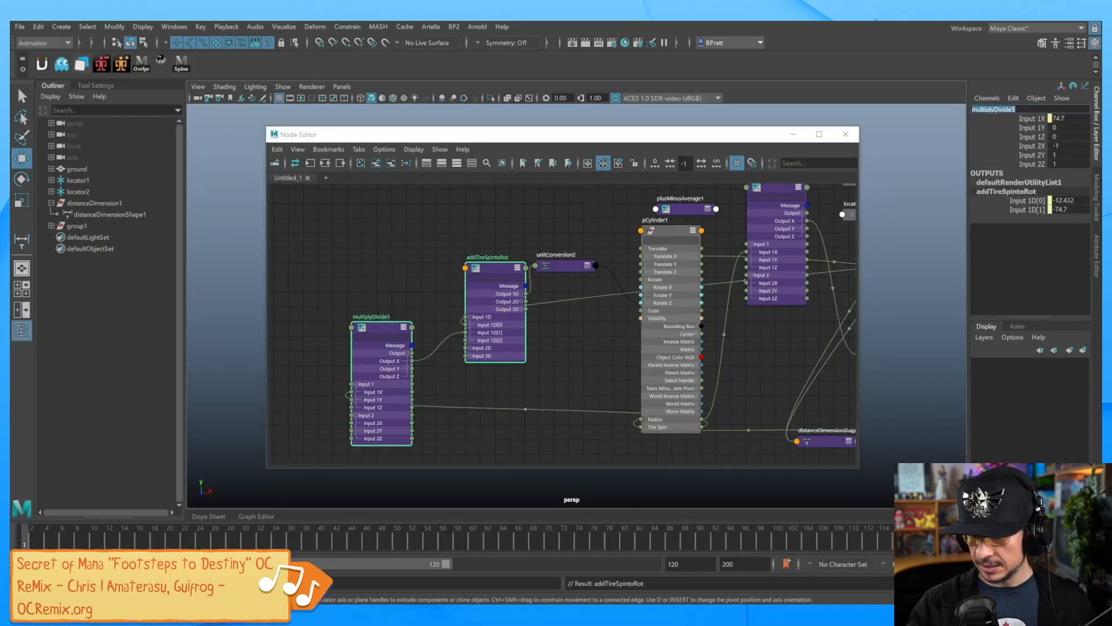
{"action": "type", "text": "Reverse"}
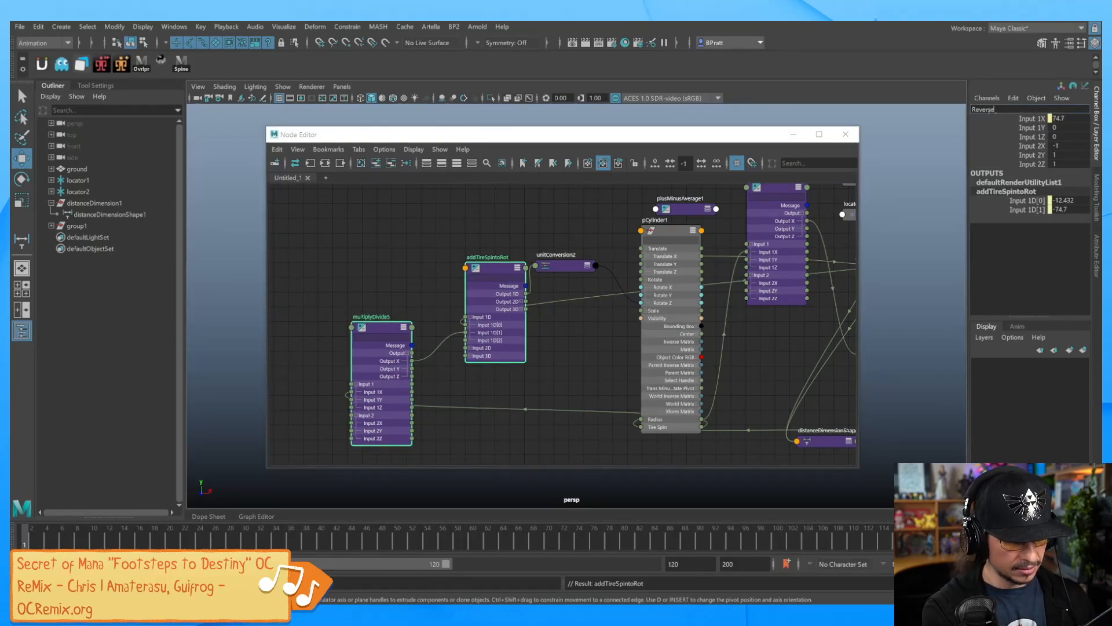
{"action": "type", "text": "TireSpi"}
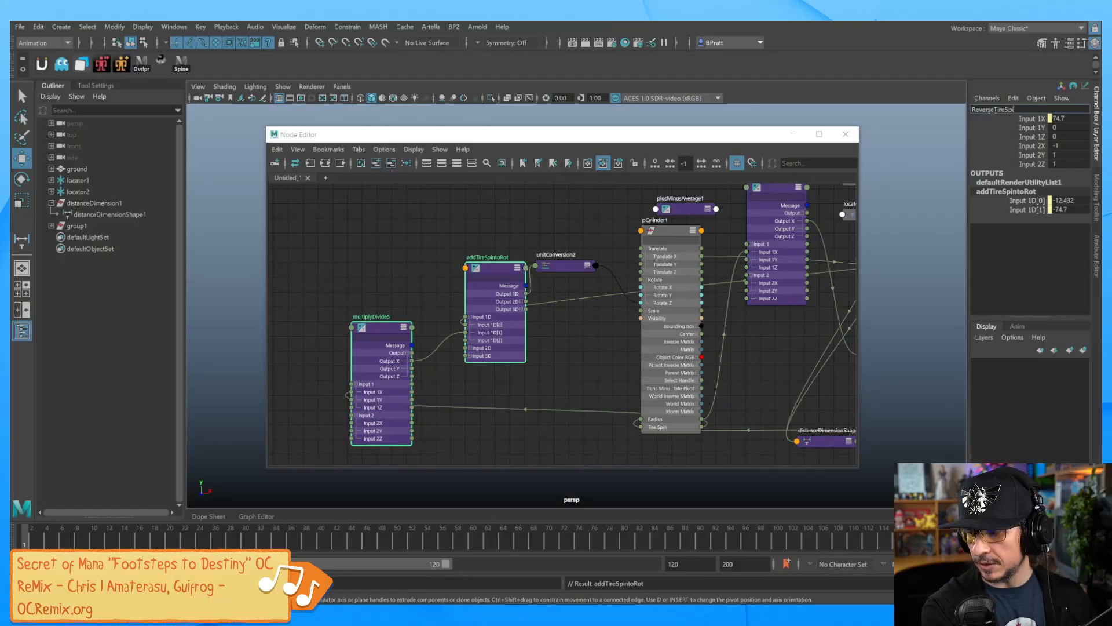
{"action": "type", "text": "ne"}
{"action": "key", "text": "Return"}
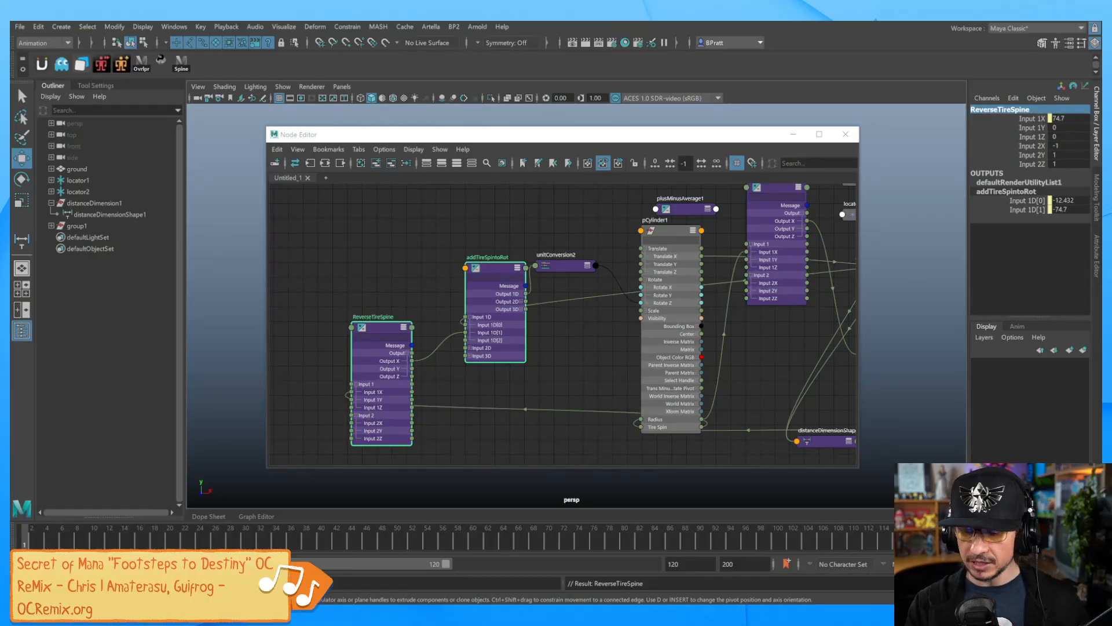
Step: Try out a reverse node in the empty area below addTireSpintoRot and remove it from the graph
{"action": "left_click", "coordinate": [526, 383]}
{"action": "key", "text": "Tab"}
{"action": "type", "text": "rever"}
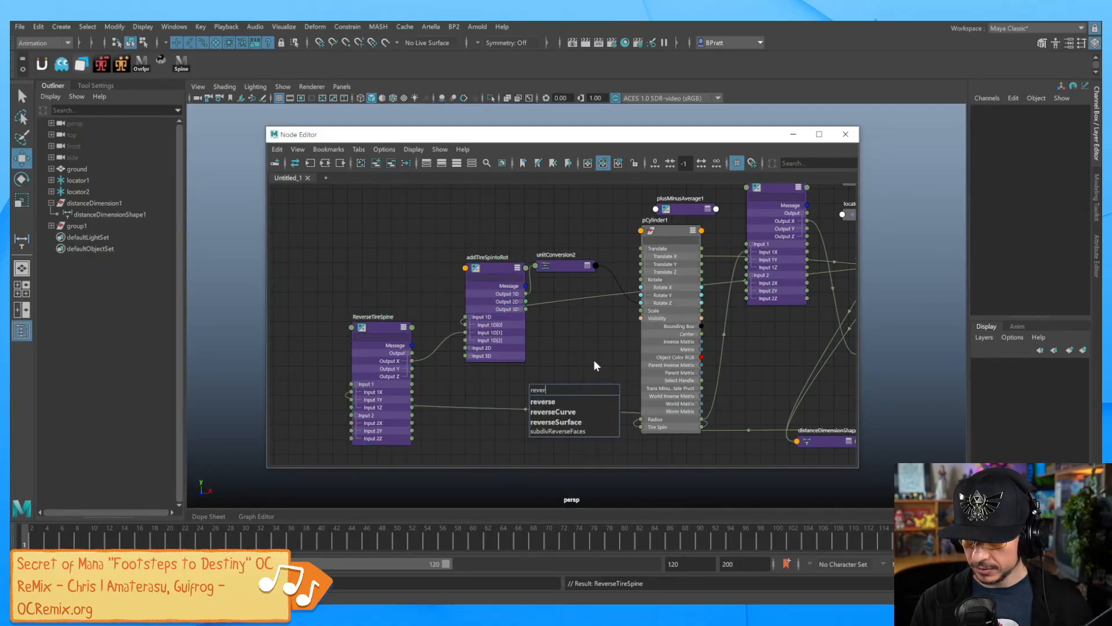
{"action": "left_click", "coordinate": [562, 401]}
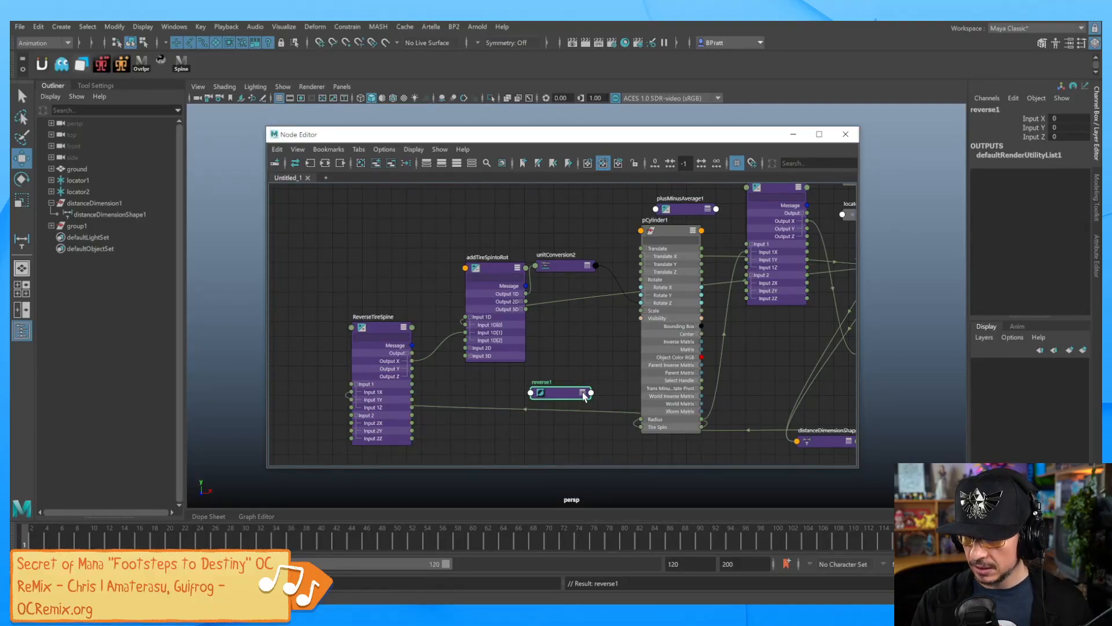
{"action": "left_click", "coordinate": [582, 392]}
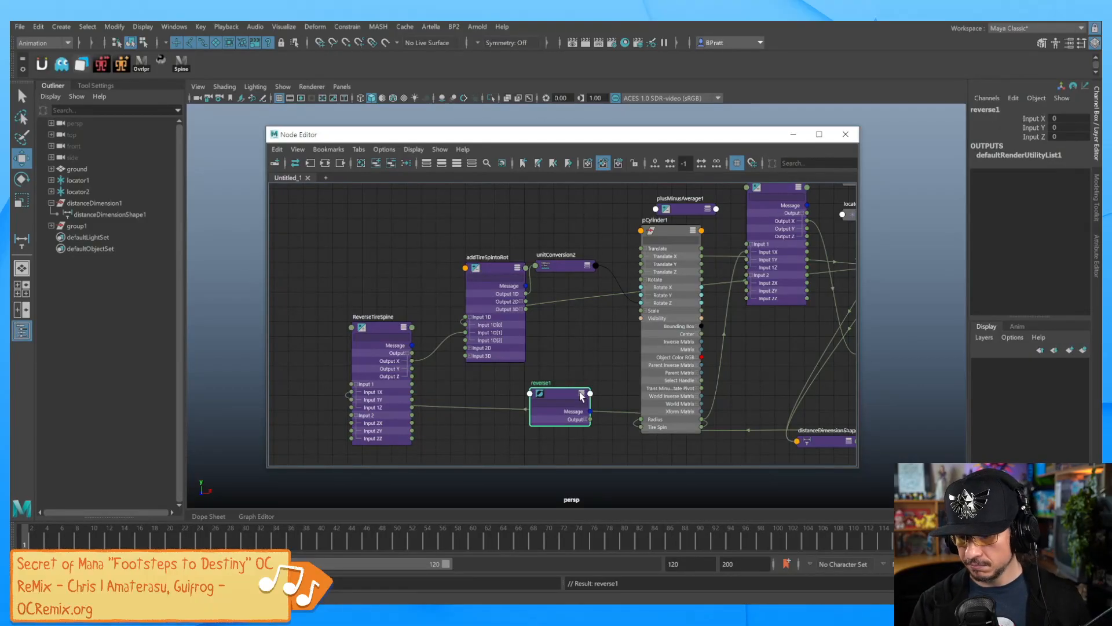
{"action": "left_click", "coordinate": [377, 322]}
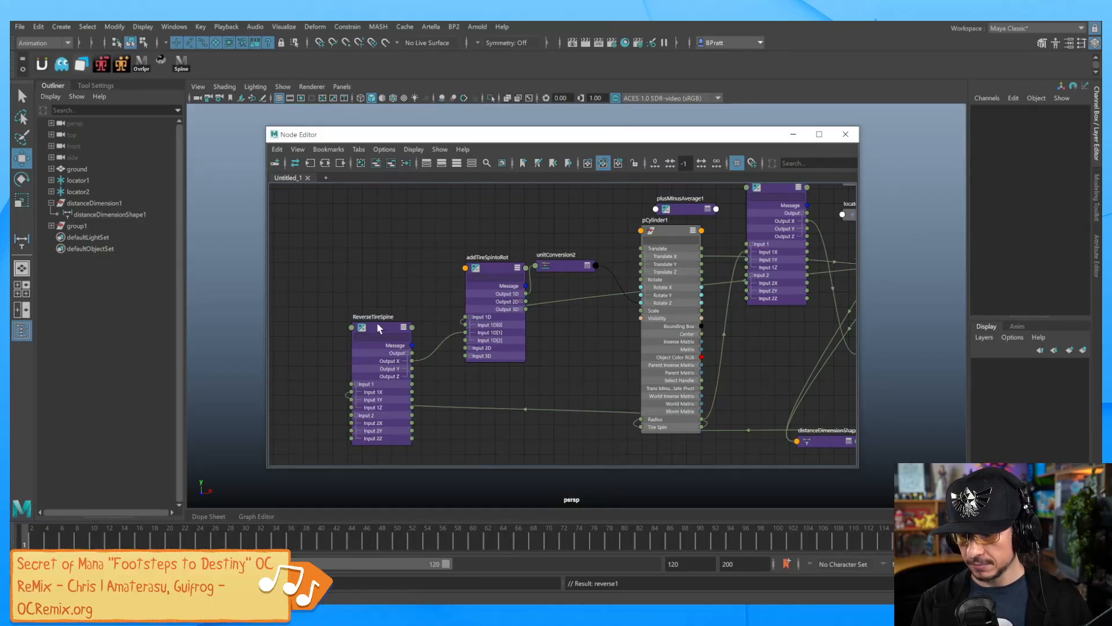
Step: Select the pCylinder1 node and regraph its input and output connections in the Node Editor
{"action": "right_click_drag", "start_coordinate": [807, 327], "coordinate": [702, 325], "text": "alt"}
{"action": "middle_click_drag", "start_coordinate": [702, 325], "coordinate": [603, 329], "text": "alt"}
{"action": "middle_click_drag", "start_coordinate": [748, 330], "coordinate": [703, 335], "text": "alt"}
{"action": "right_click_drag", "start_coordinate": [703, 336], "coordinate": [733, 332], "text": "alt"}
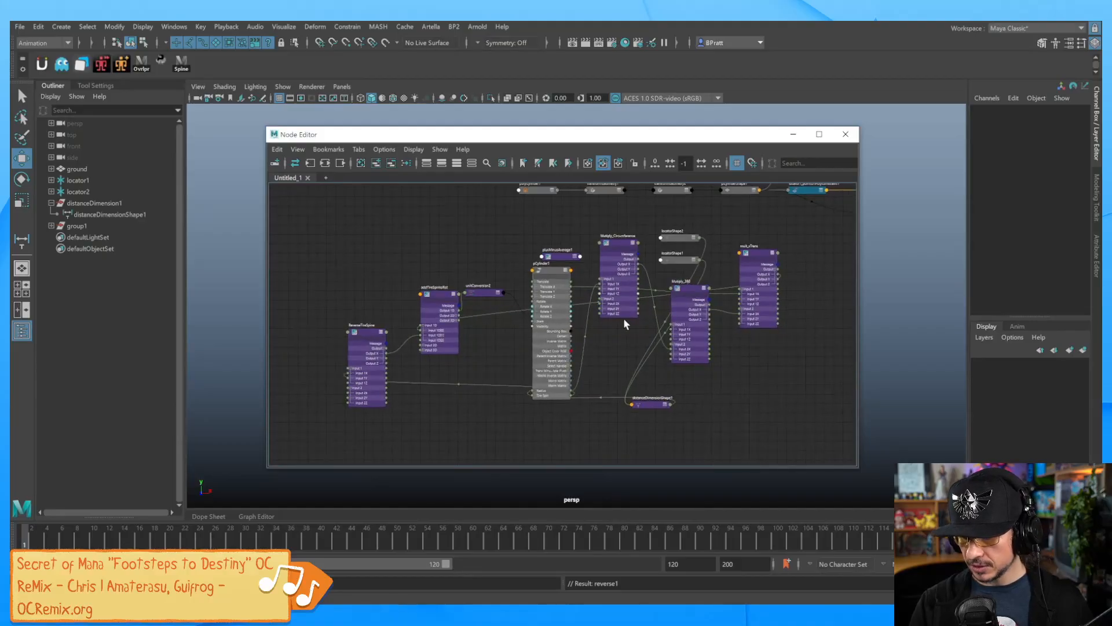
{"action": "left_click", "coordinate": [551, 270]}
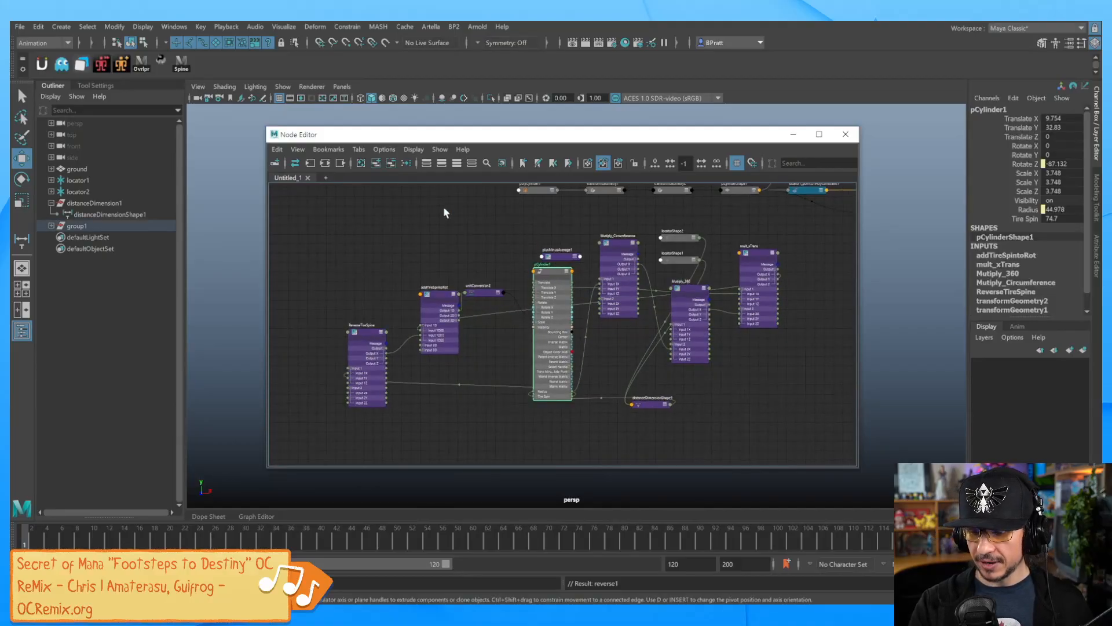
{"action": "left_click", "coordinate": [331, 163]}
{"action": "scroll", "coordinate": [652, 330], "scroll_direction": "up", "scroll_amount": 1}
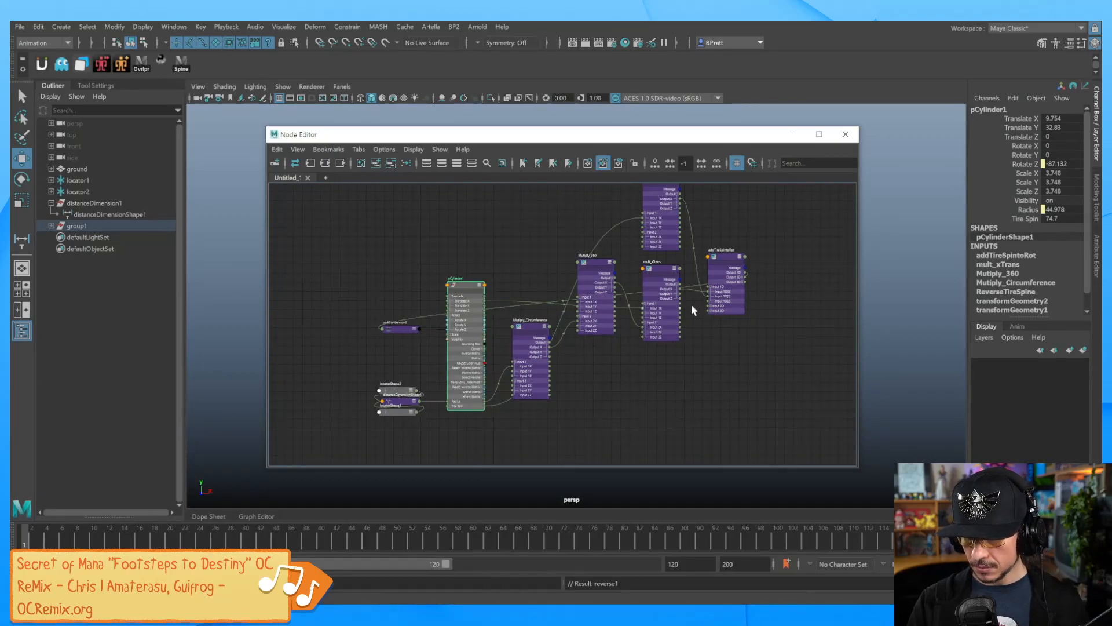
Step: Close the Node Editor and test the cylinder by moving it to Translate X 17.03 and adjusting Tire Spin to 61.6
{"action": "left_click", "coordinate": [846, 134]}
{"action": "middle_click_drag", "start_coordinate": [620, 318], "coordinate": [512, 396]}
{"action": "left_click", "coordinate": [1060, 219]}
{"action": "left_click", "coordinate": [997, 220]}
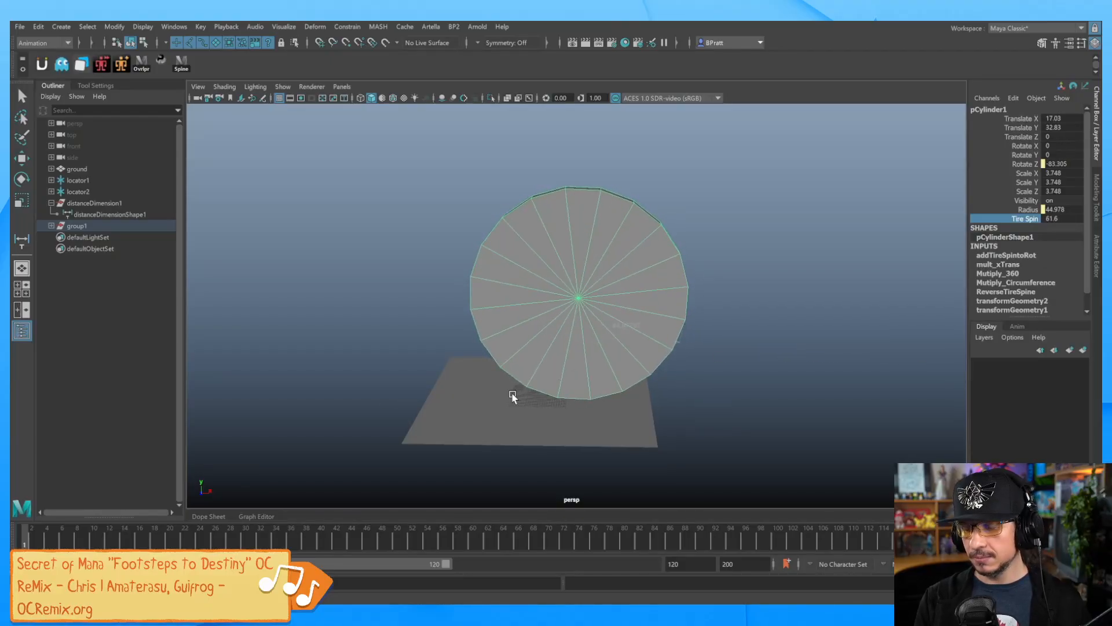
Step: Reset the cylinder's Tire Spin to 0
{"action": "left_click", "coordinate": [1058, 219]}
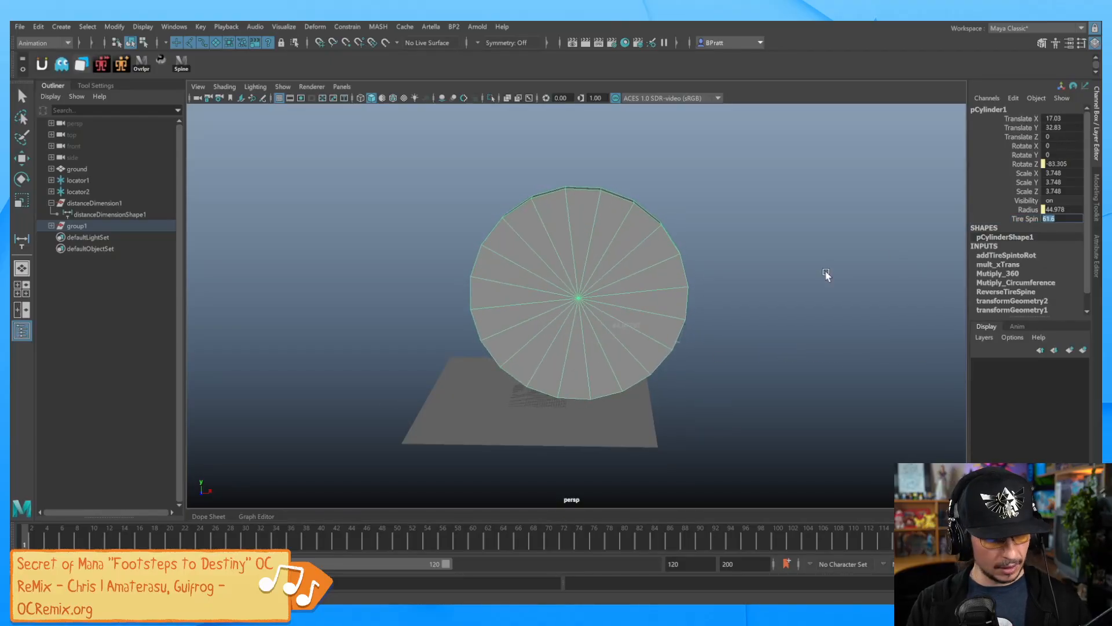
{"action": "type", "text": "0"}
{"action": "key", "text": "Return"}
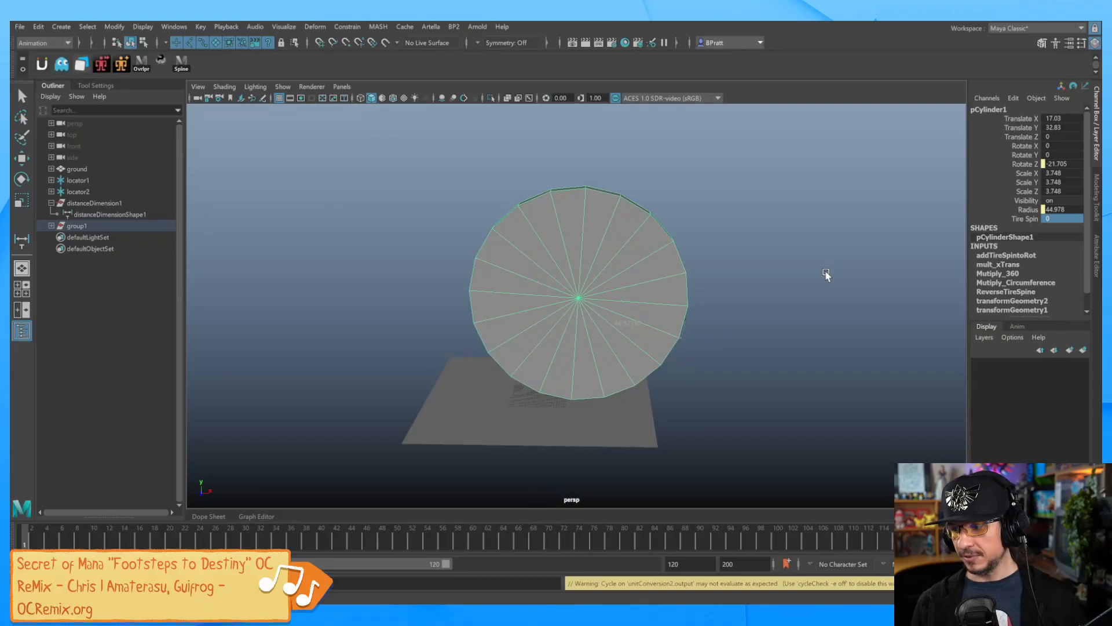
Step: Move the cylinder back and forth along X to test its automatic roll, ending at about Translate X 83.5
{"action": "key", "text": "w"}
{"action": "left_click_drag", "start_coordinate": [639, 294], "coordinate": [707, 329]}
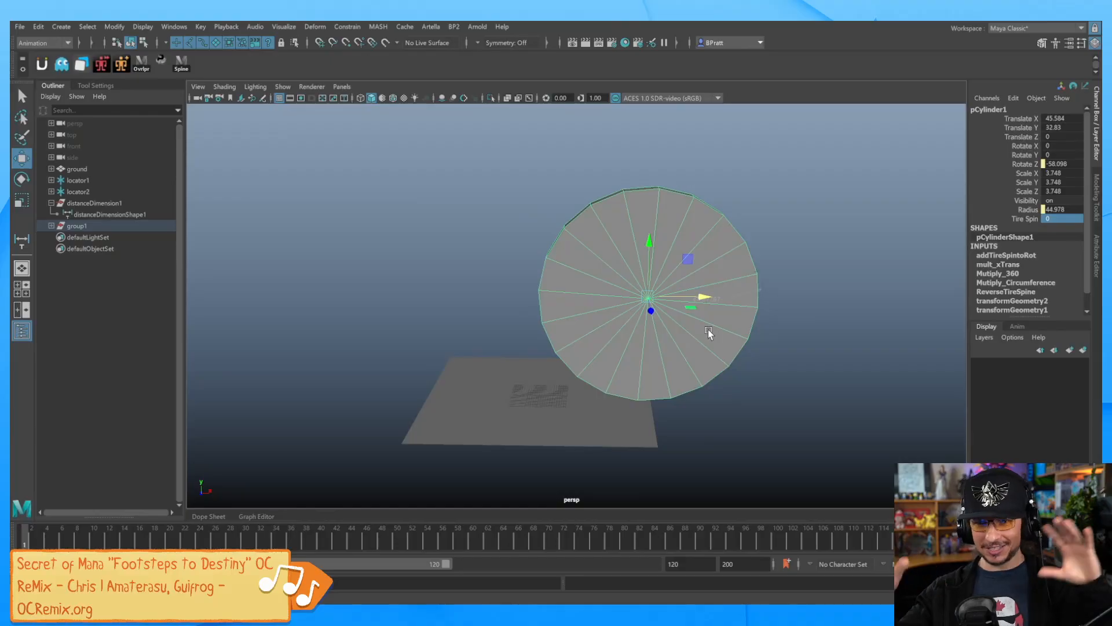
{"action": "left_click_drag", "start_coordinate": [703, 296], "coordinate": [613, 334]}
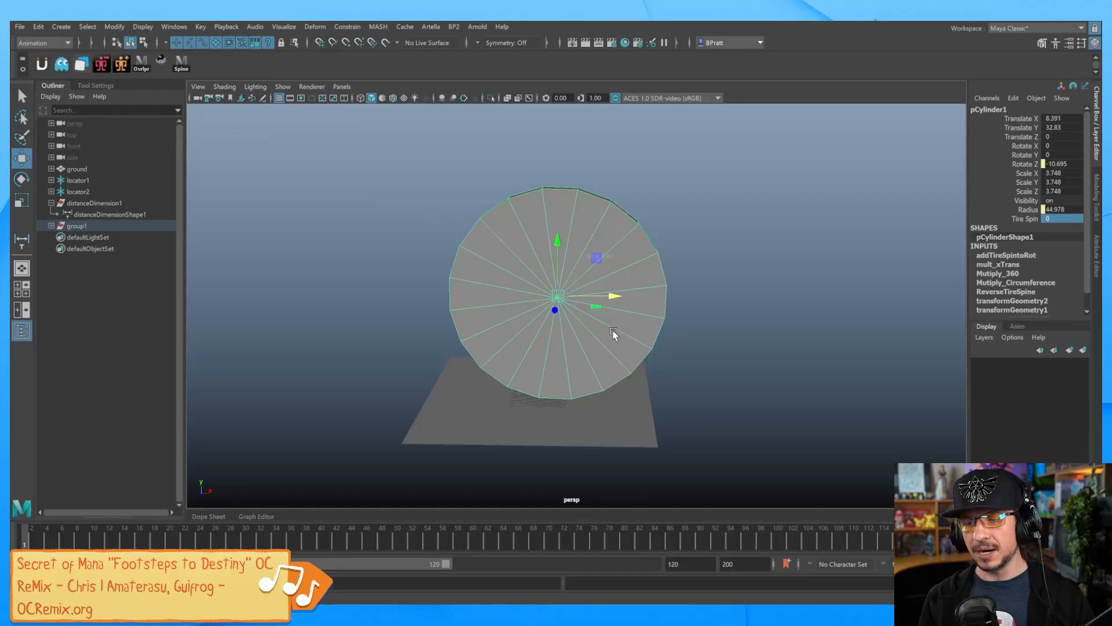
{"action": "middle_click_drag", "start_coordinate": [613, 333], "coordinate": [685, 347]}
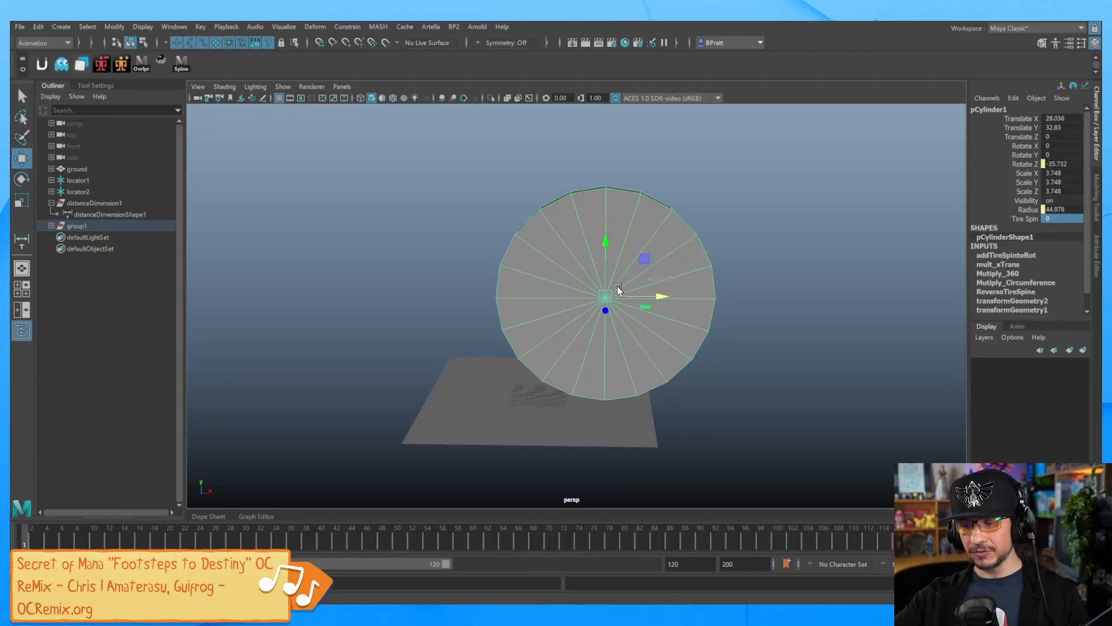
{"action": "middle_click_drag", "start_coordinate": [618, 290], "coordinate": [837, 299]}
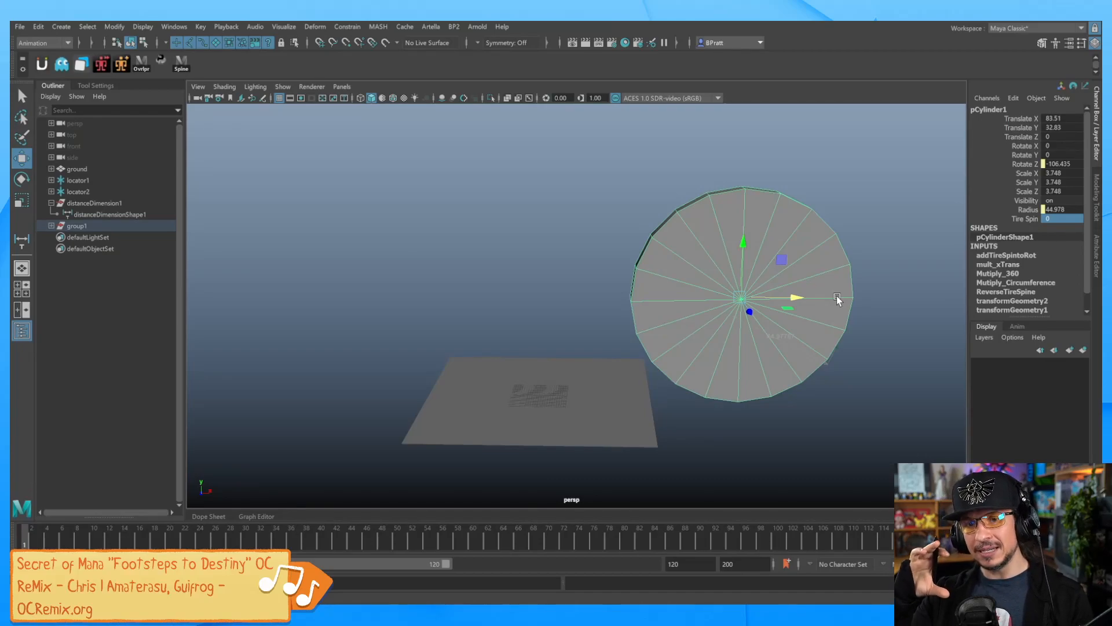
Step: Try adjusting the cylinder's Tire Spin at its current position and undo the change
{"action": "left_click", "coordinate": [1026, 218]}
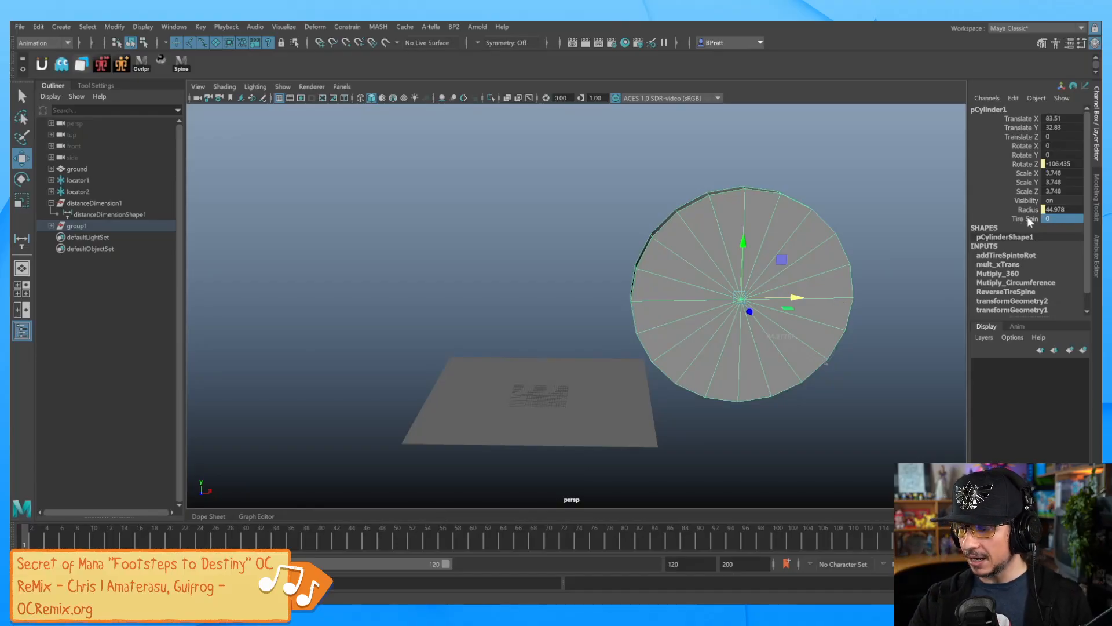
{"action": "middle_click_drag", "start_coordinate": [849, 268], "coordinate": [872, 265]}
{"action": "middle_click_drag", "start_coordinate": [851, 269], "coordinate": [886, 266]}
{"action": "key", "text": "ctrl+z"}
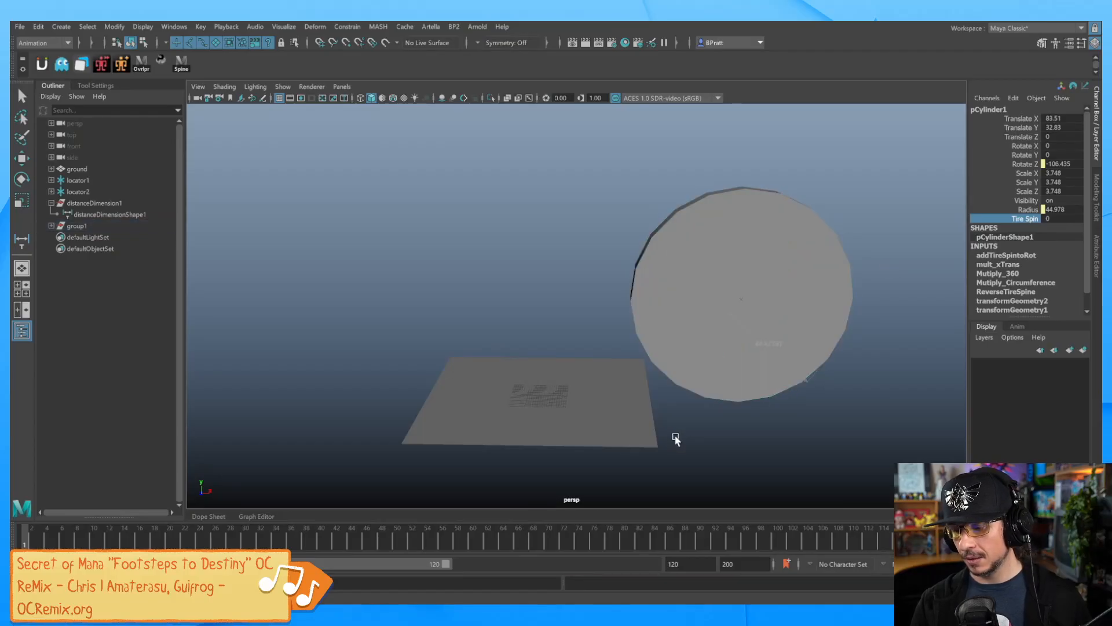
Step: Reselect the cylinder and roll it back over the ground plane to about Translate X 23.8
{"action": "key", "text": "w"}
{"action": "left_click", "coordinate": [671, 436]}
{"action": "left_click", "coordinate": [711, 372]}
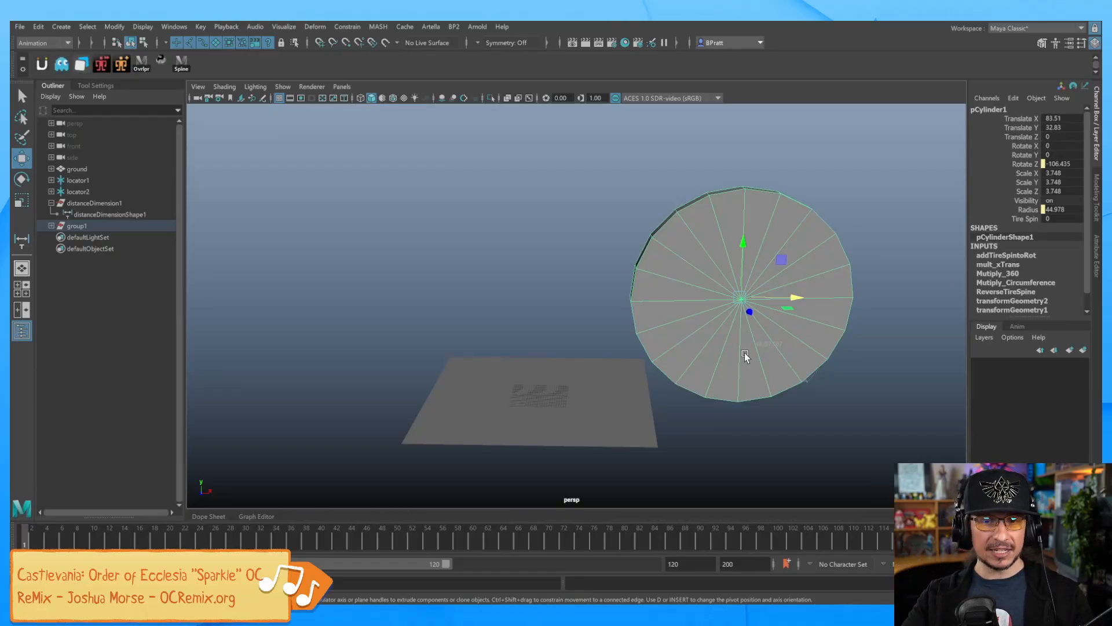
{"action": "middle_click_drag", "start_coordinate": [745, 352], "coordinate": [590, 364]}
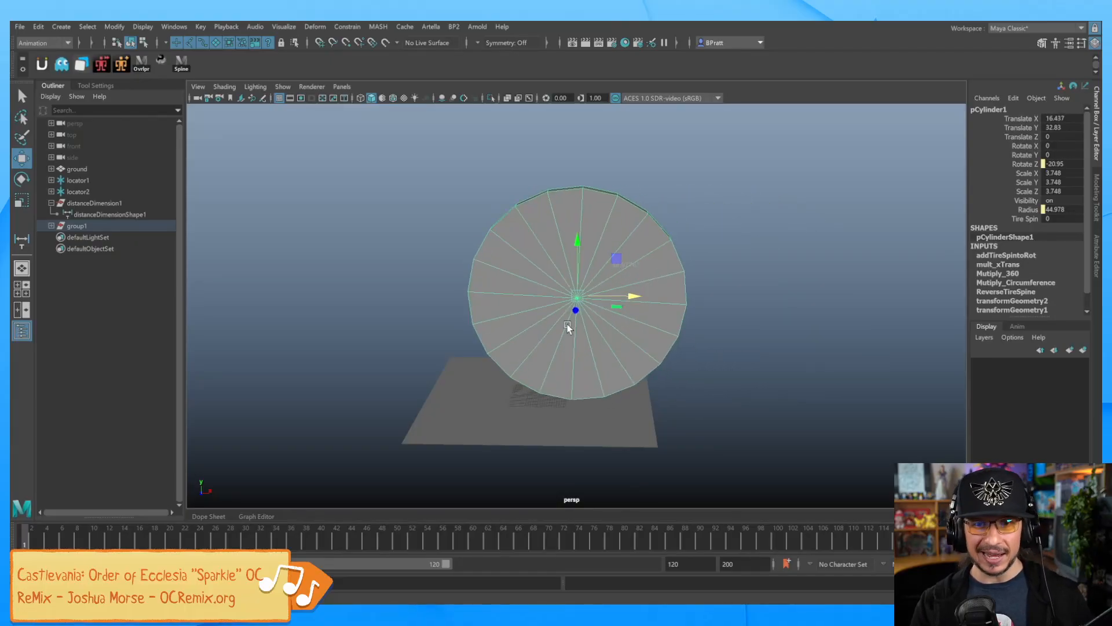
{"action": "middle_click_drag", "start_coordinate": [658, 335], "coordinate": [655, 359]}
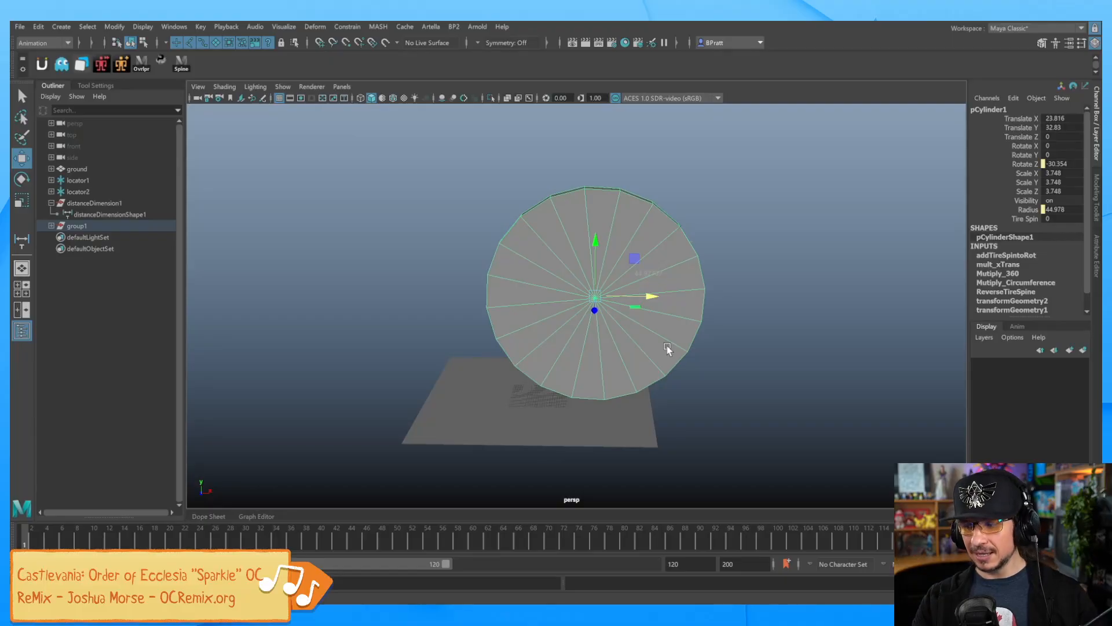
Step: Adjust the cylinder's Tire Spin to 8 and move it along X to about 29 to test both rotations together
{"action": "left_click", "coordinate": [1016, 219]}
{"action": "middle_click_drag", "start_coordinate": [801, 287], "coordinate": [819, 285]}
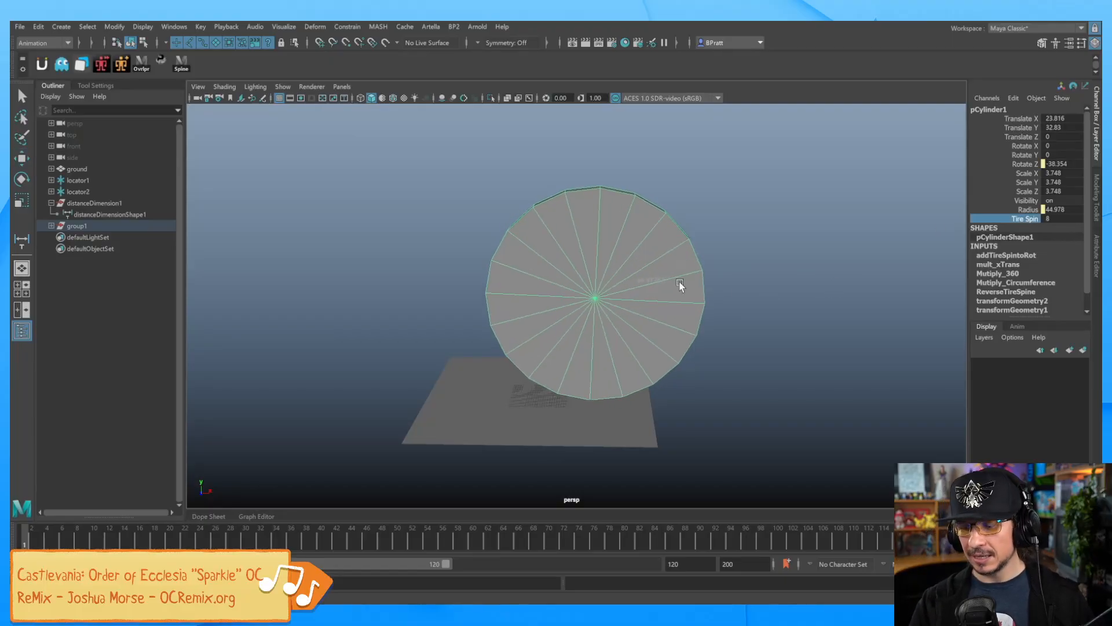
{"action": "key", "text": "w"}
{"action": "middle_click_drag", "start_coordinate": [645, 294], "coordinate": [667, 287]}
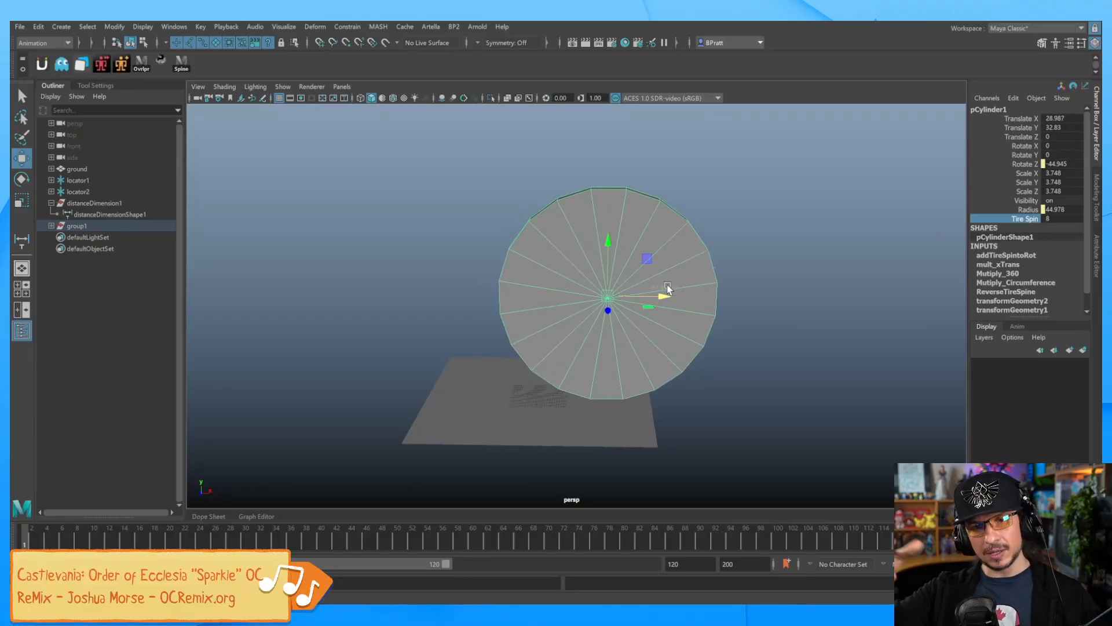